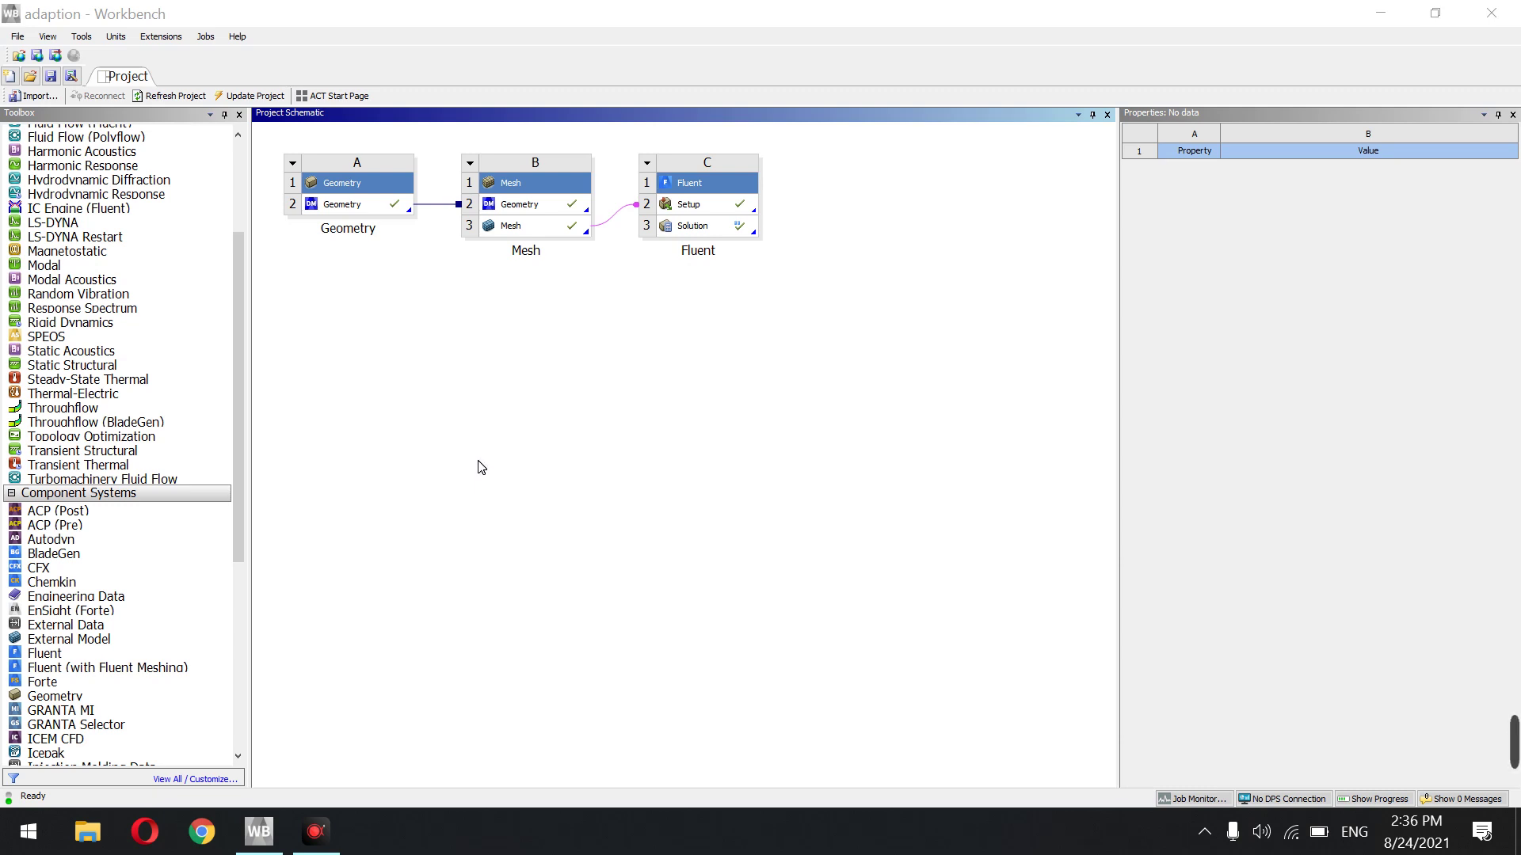
Open the project's standalone Geometry component for editing in DesignModeler
right_click(400, 211)
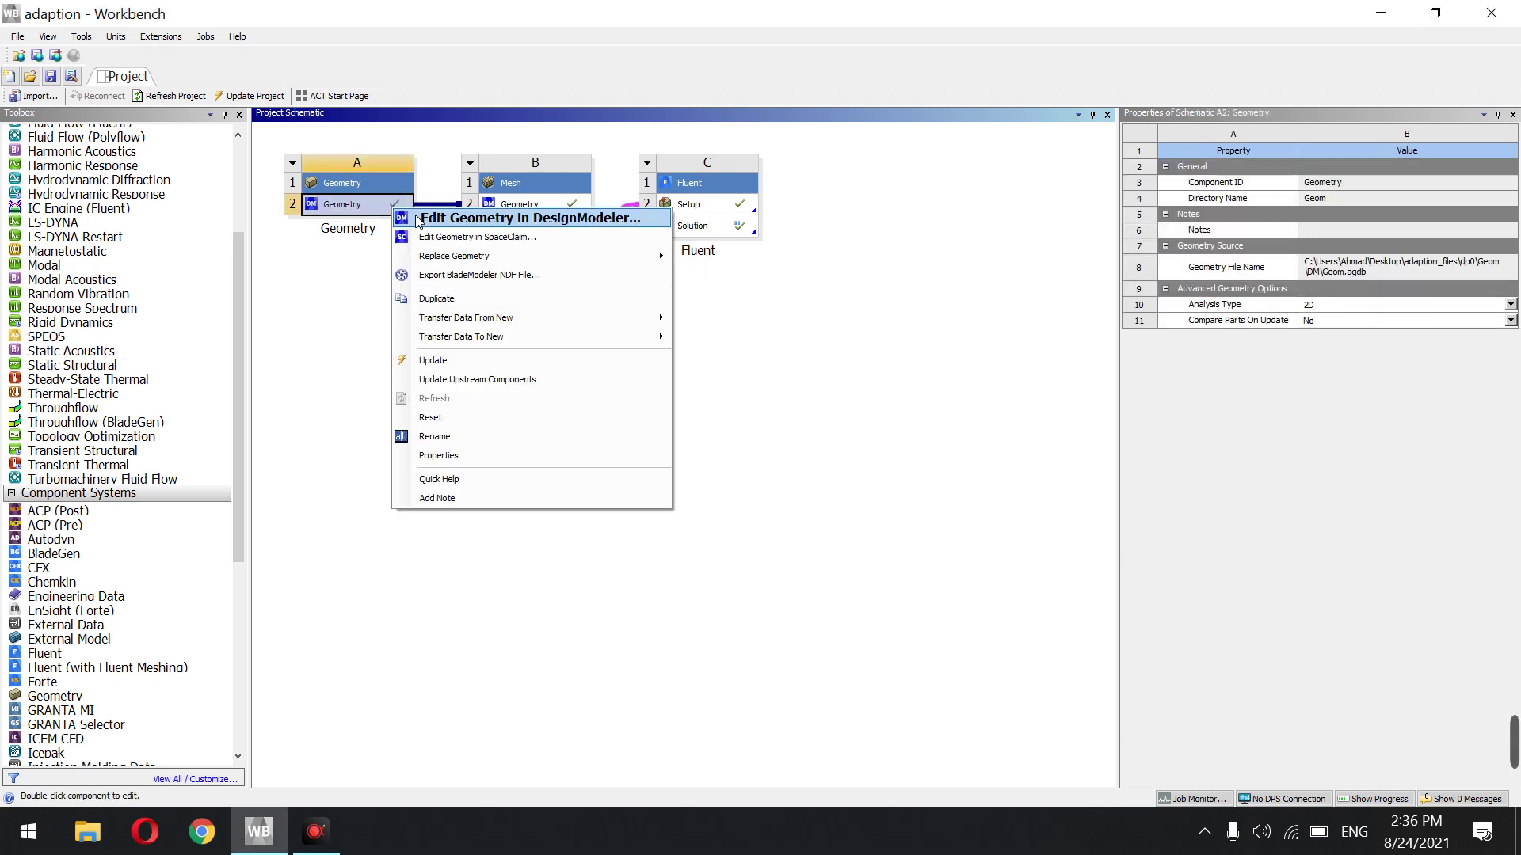
left_click(417, 219)
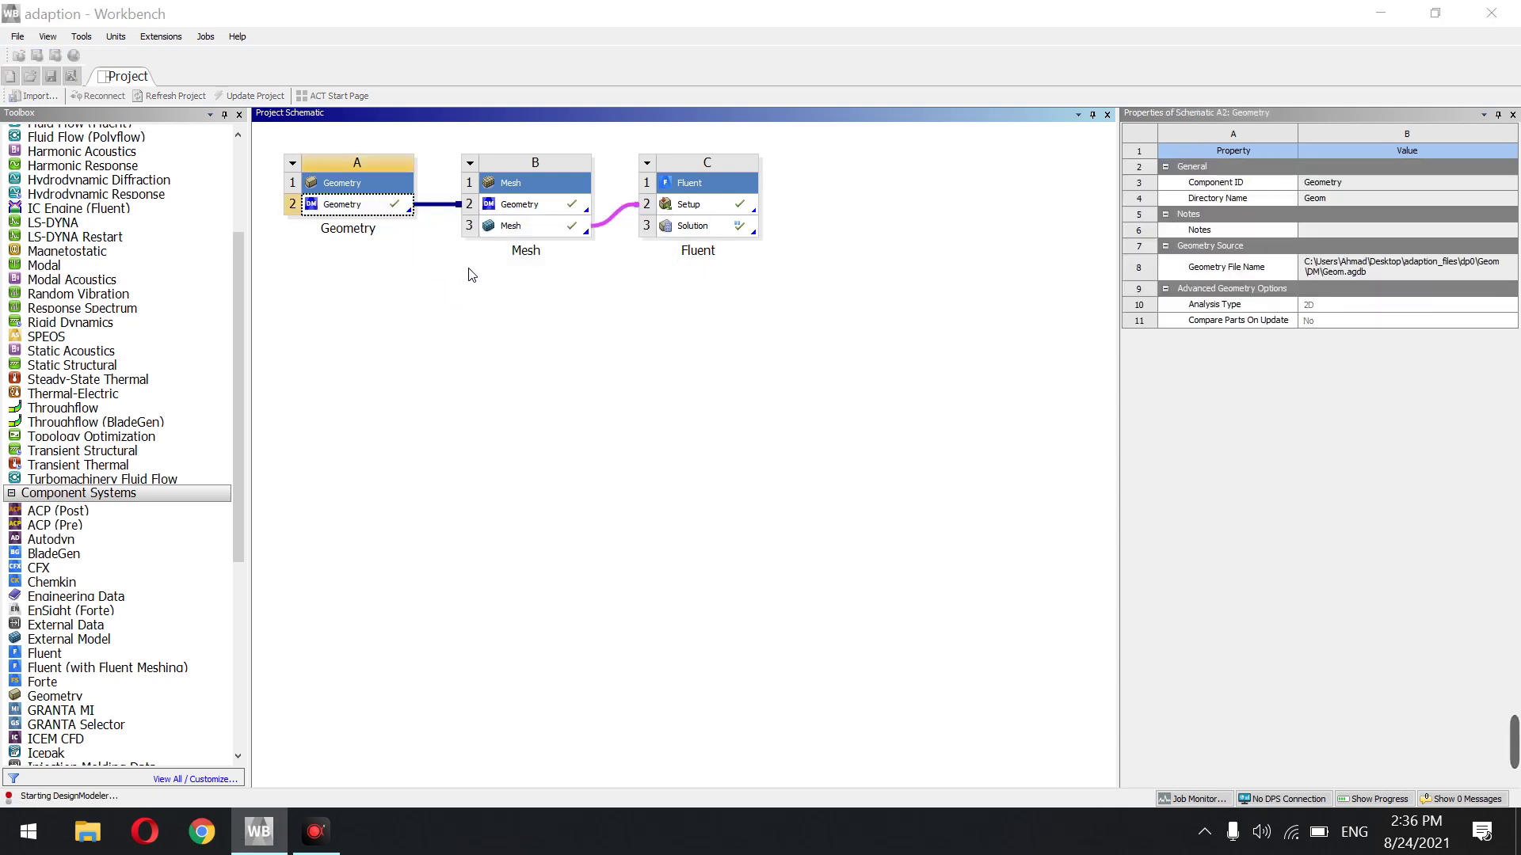
right_click(511, 231)
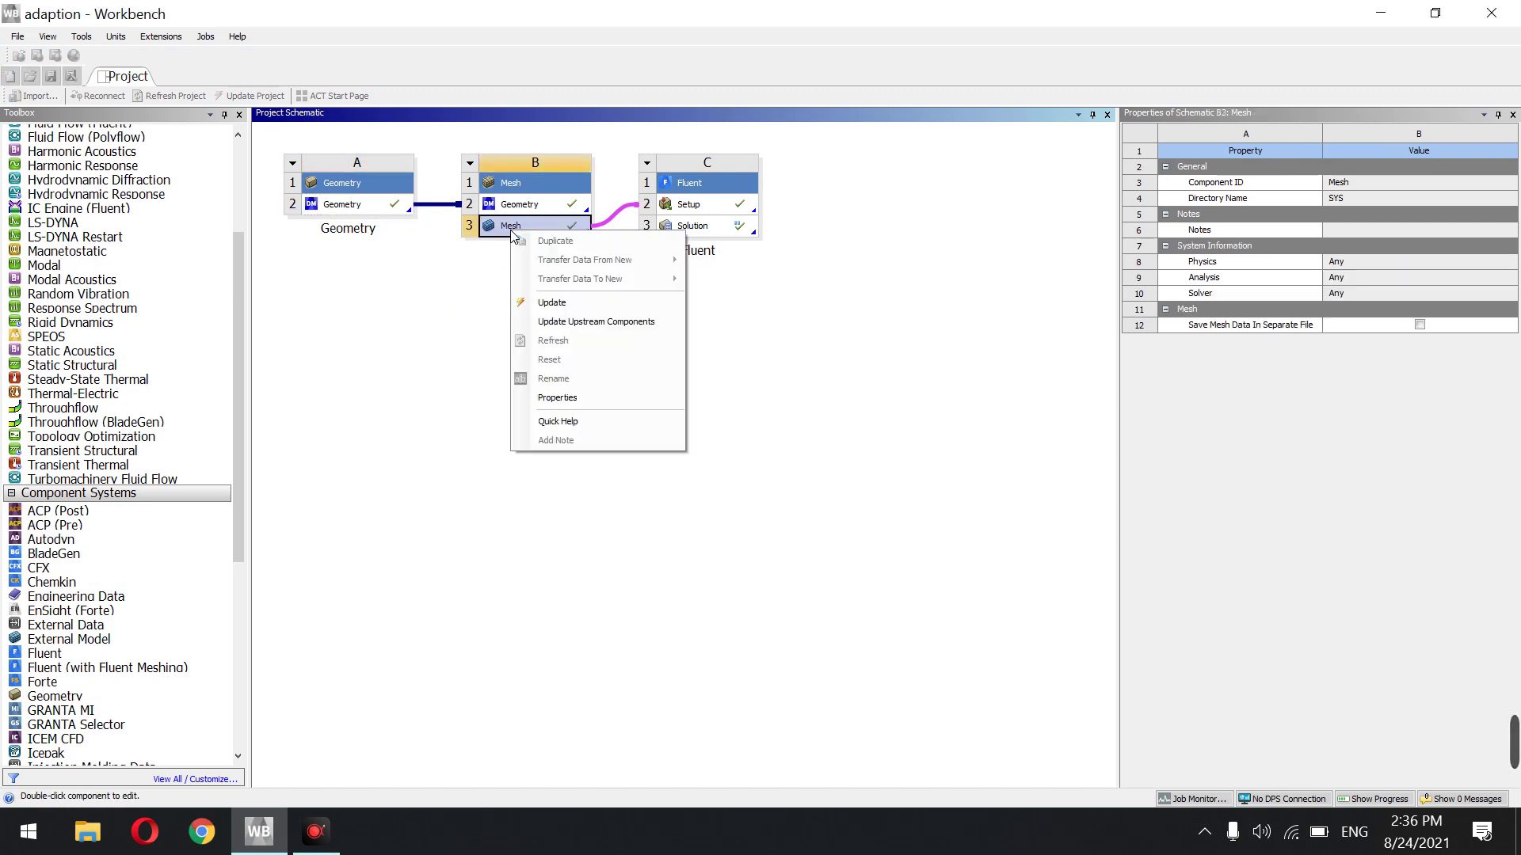
left_click(497, 284)
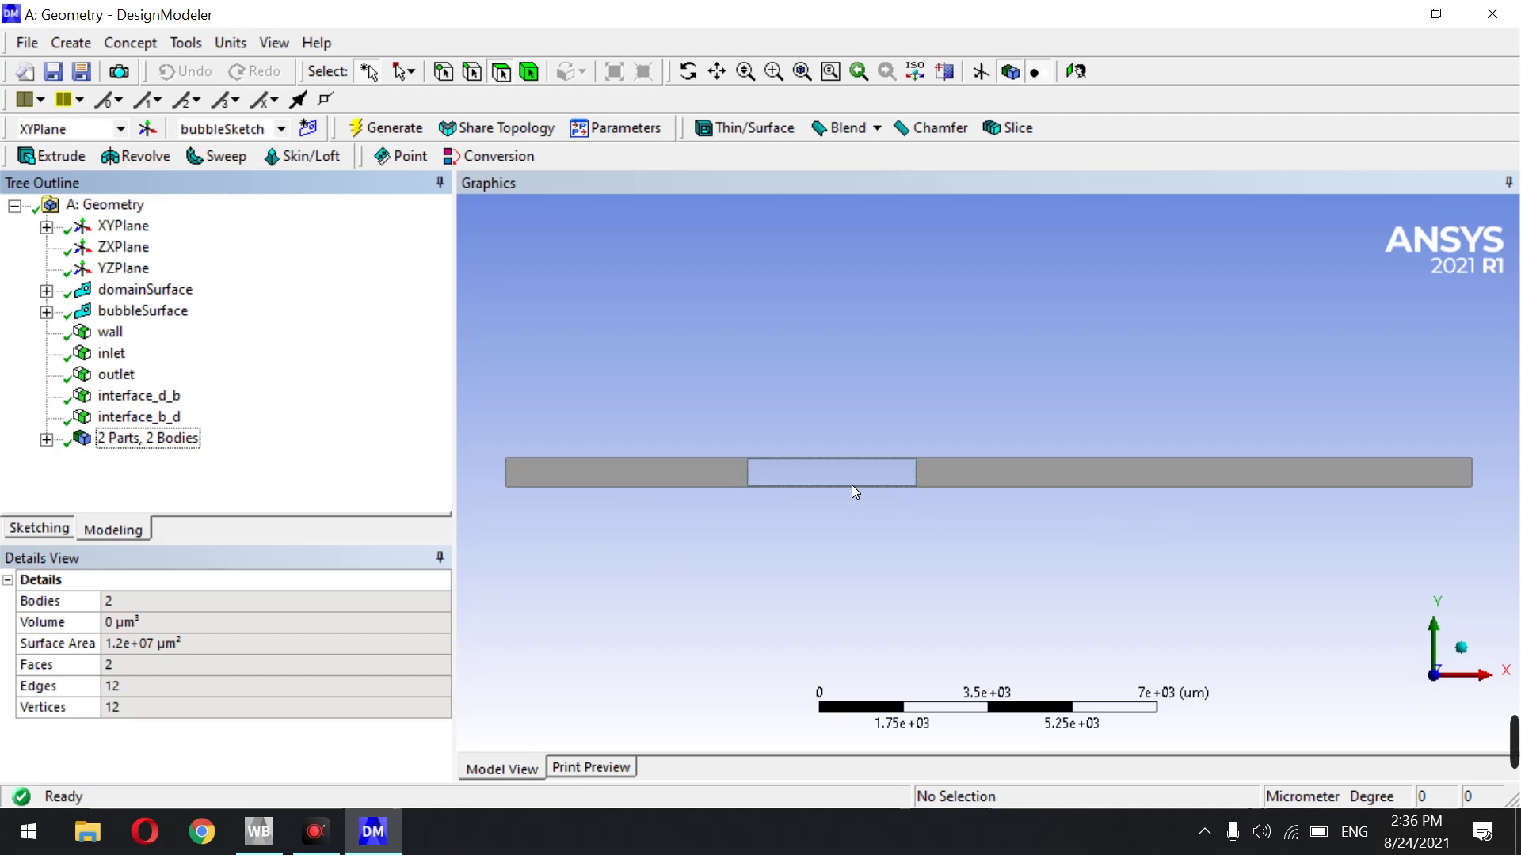
Examine bubbleSketch on the XY plane, as well as the bubble and domain surface bodies
scroll(855, 481, "up", 4)
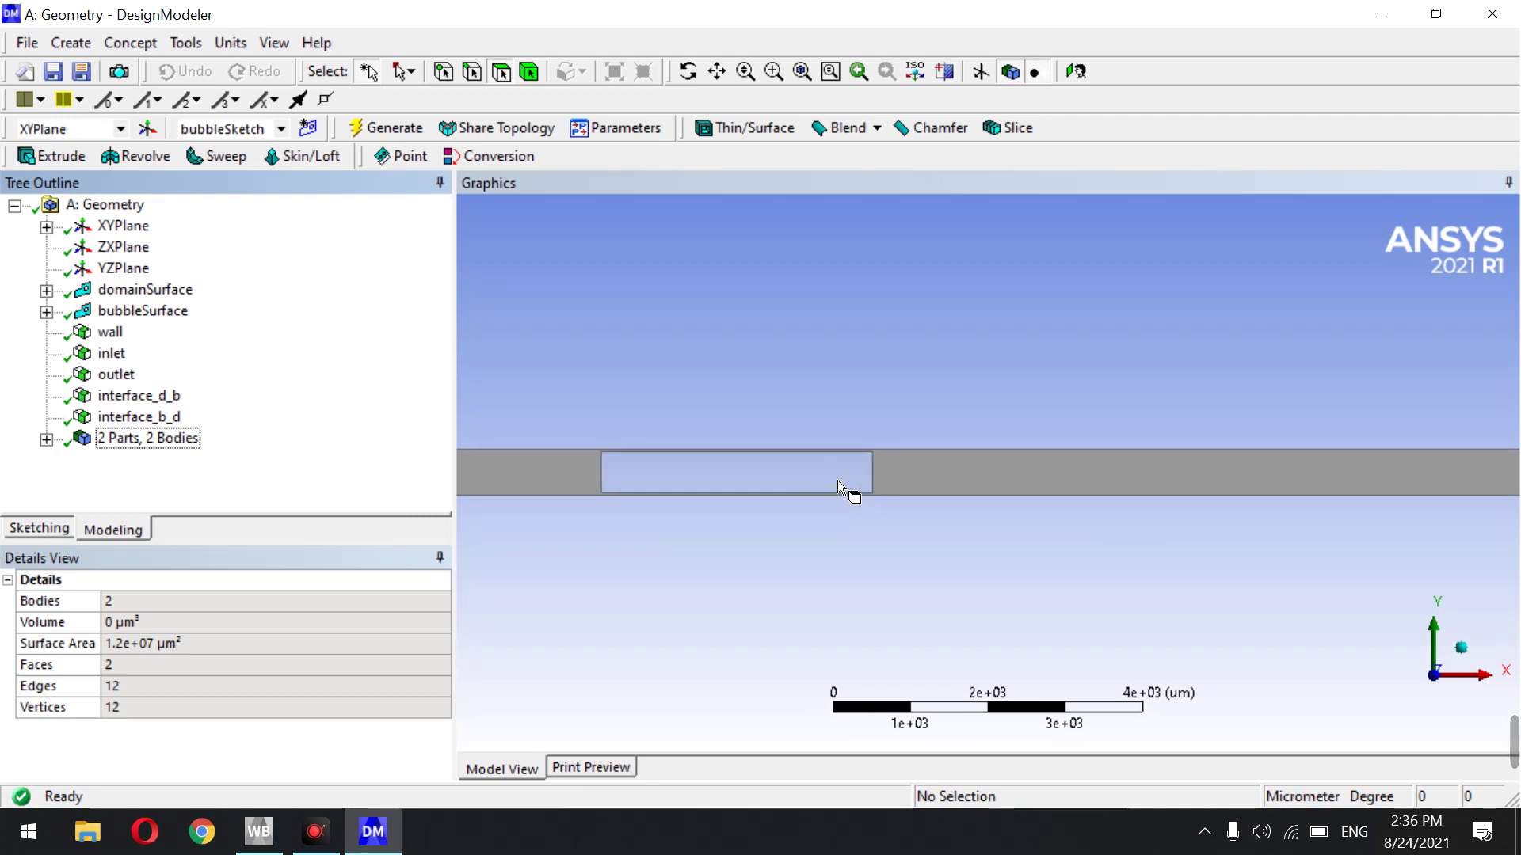
left_click(46, 226)
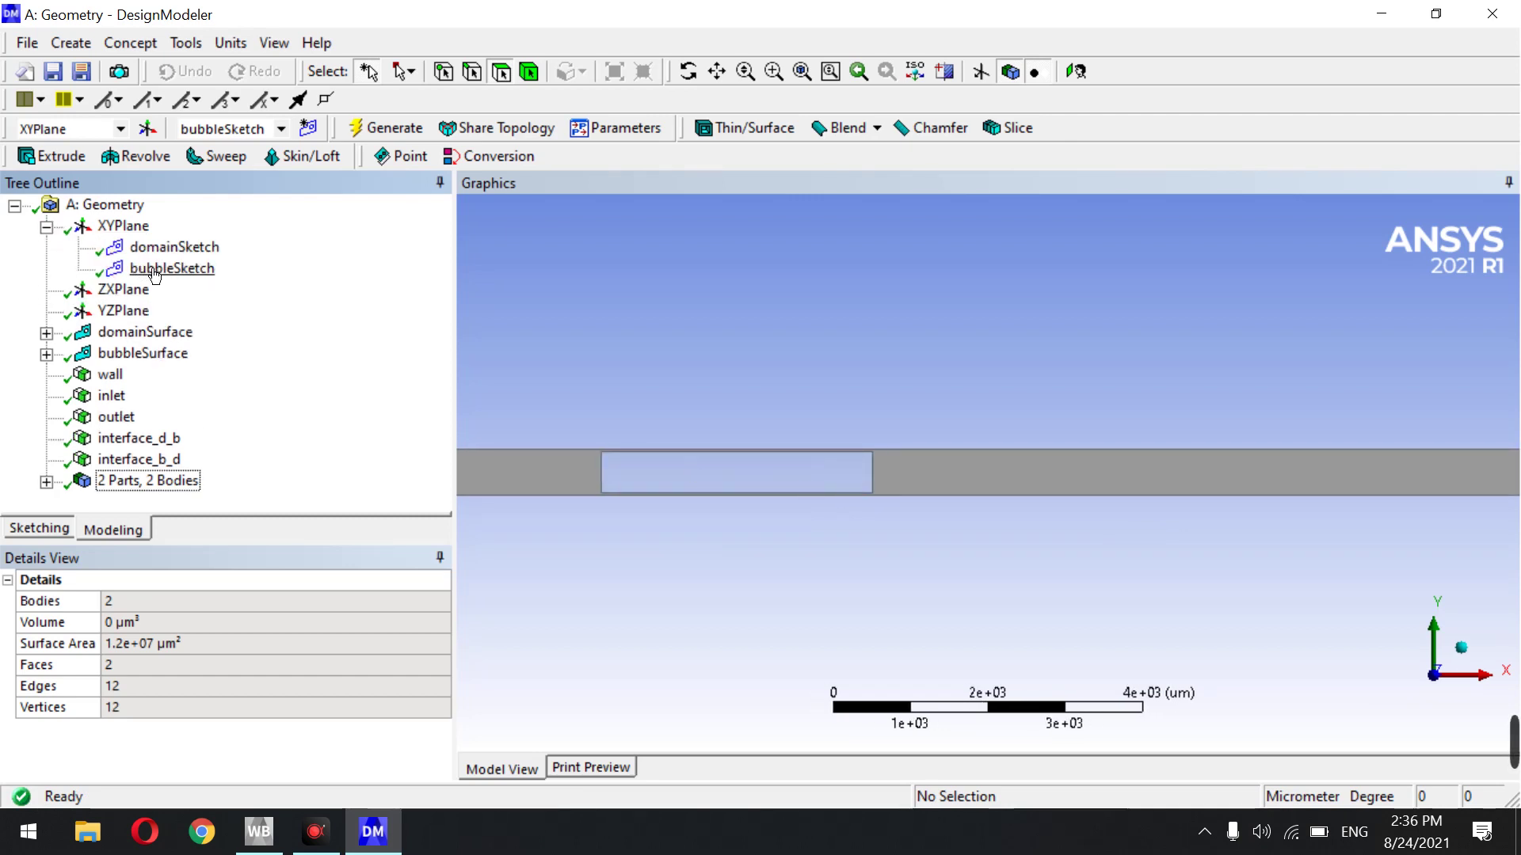
left_click(156, 270)
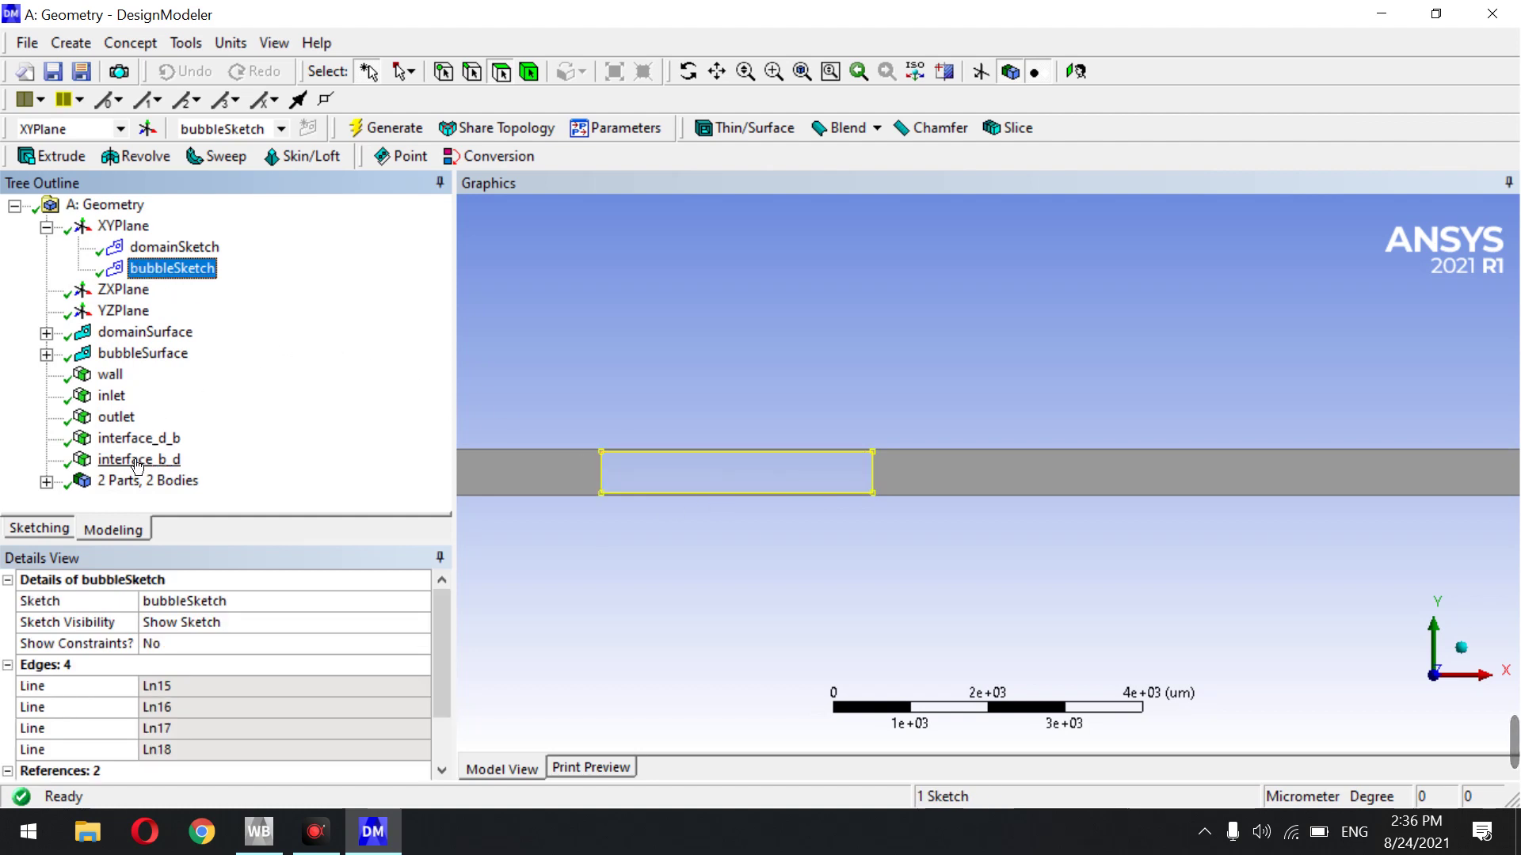
left_click(46, 482)
left_click(141, 480)
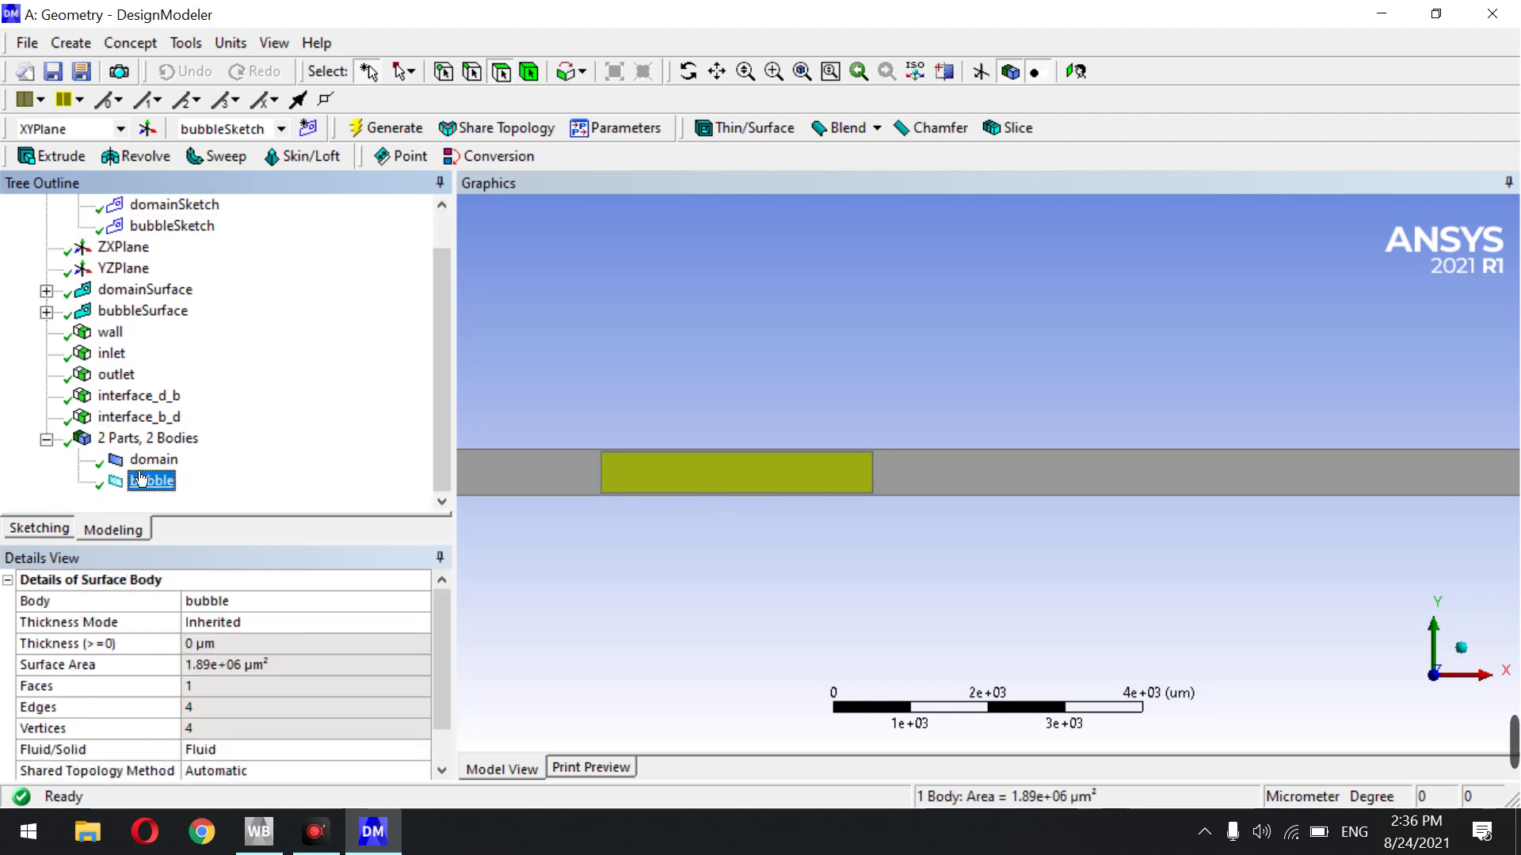
left_click(143, 466)
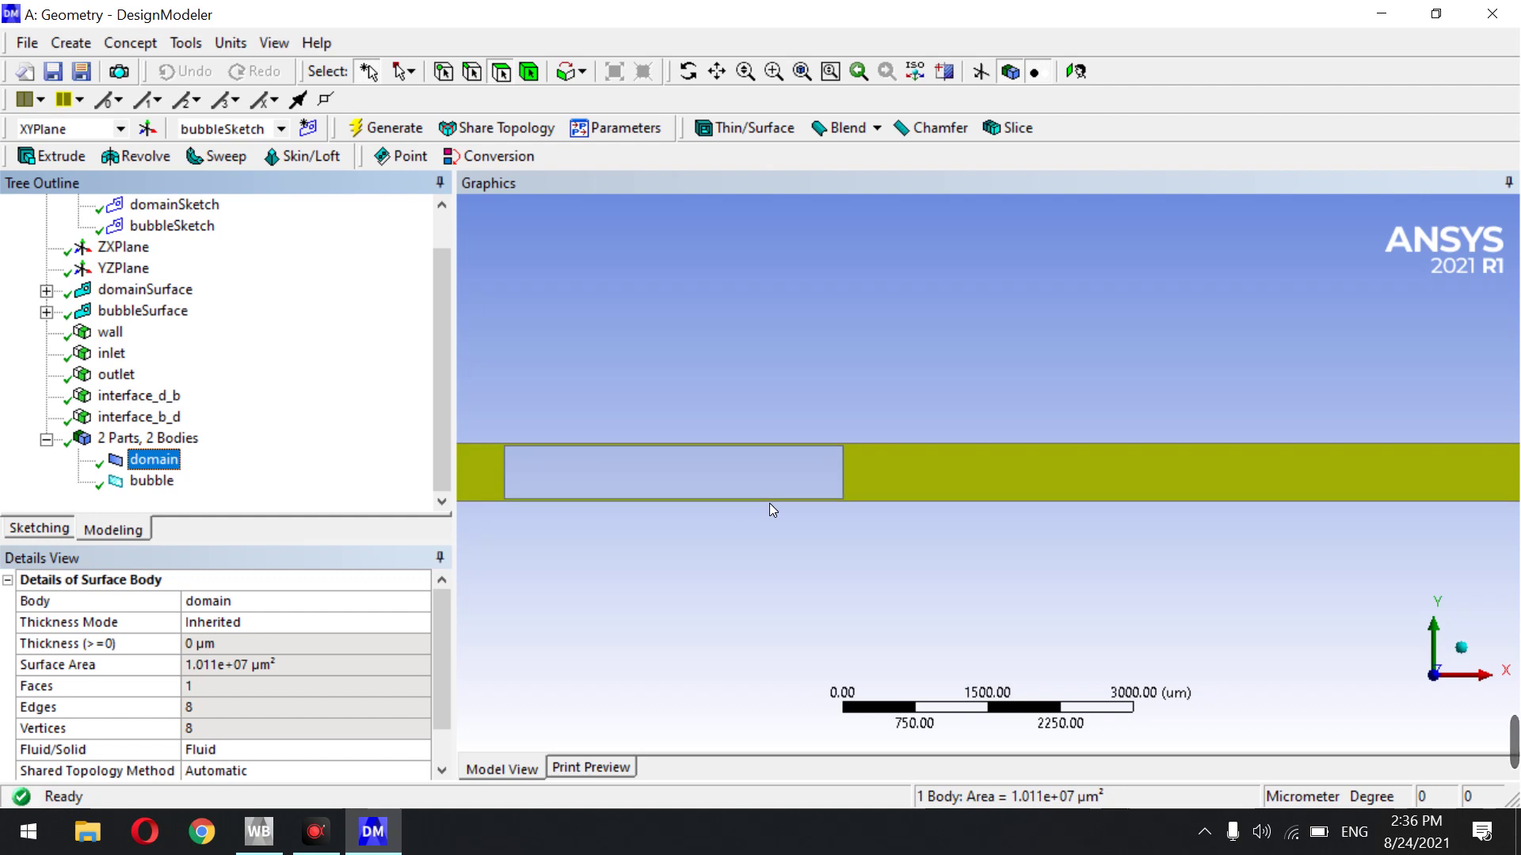
Inspect the domain surface around the bubble region at close range and in full, and close DesignModeler
scroll(770, 509, "up", 3)
scroll(1069, 457, "up", 2)
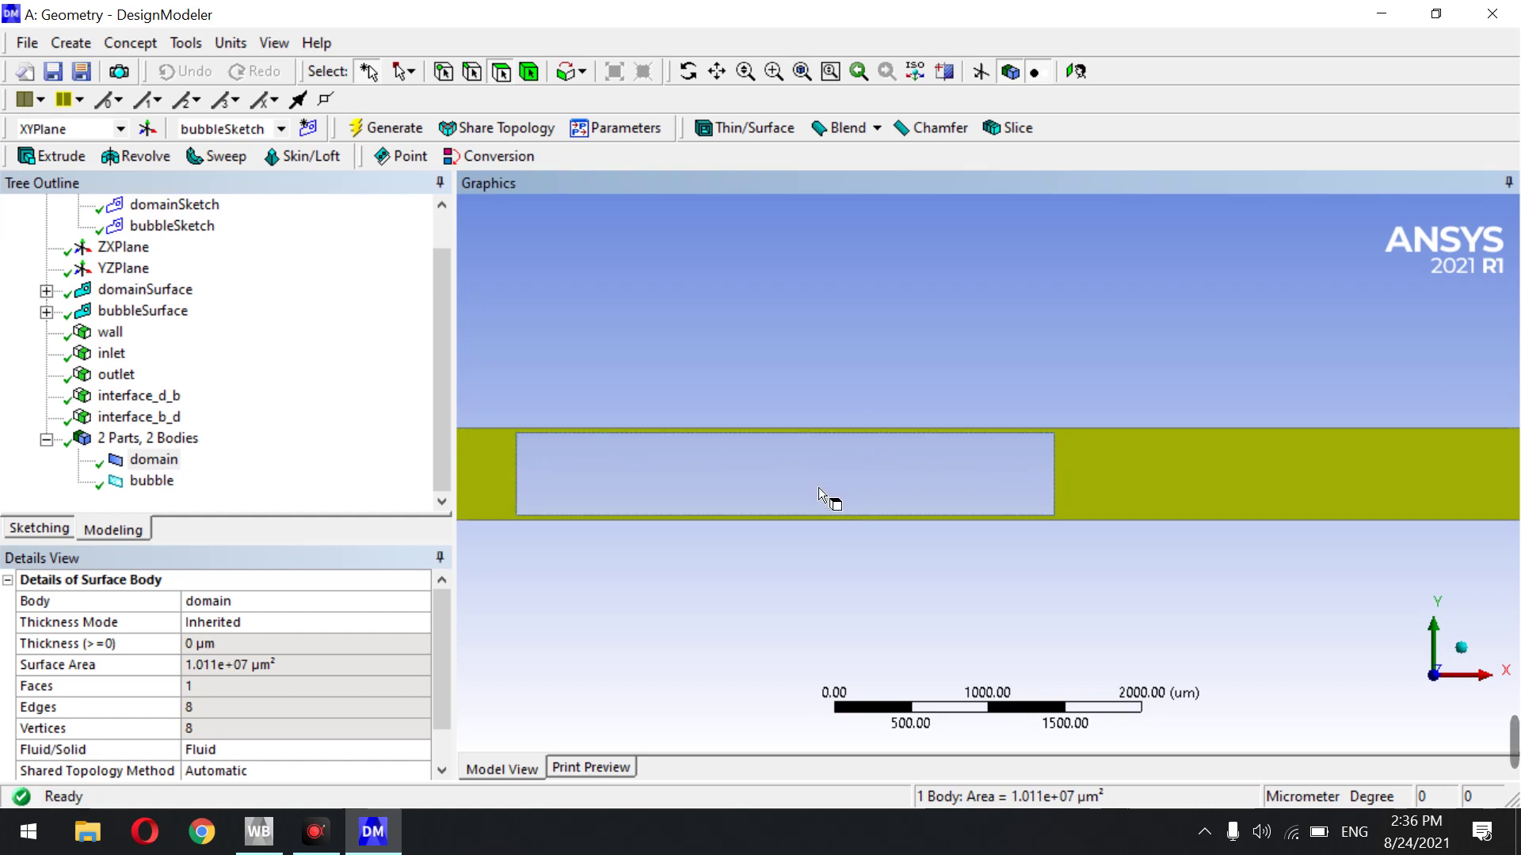
scroll(983, 511, "up", 2)
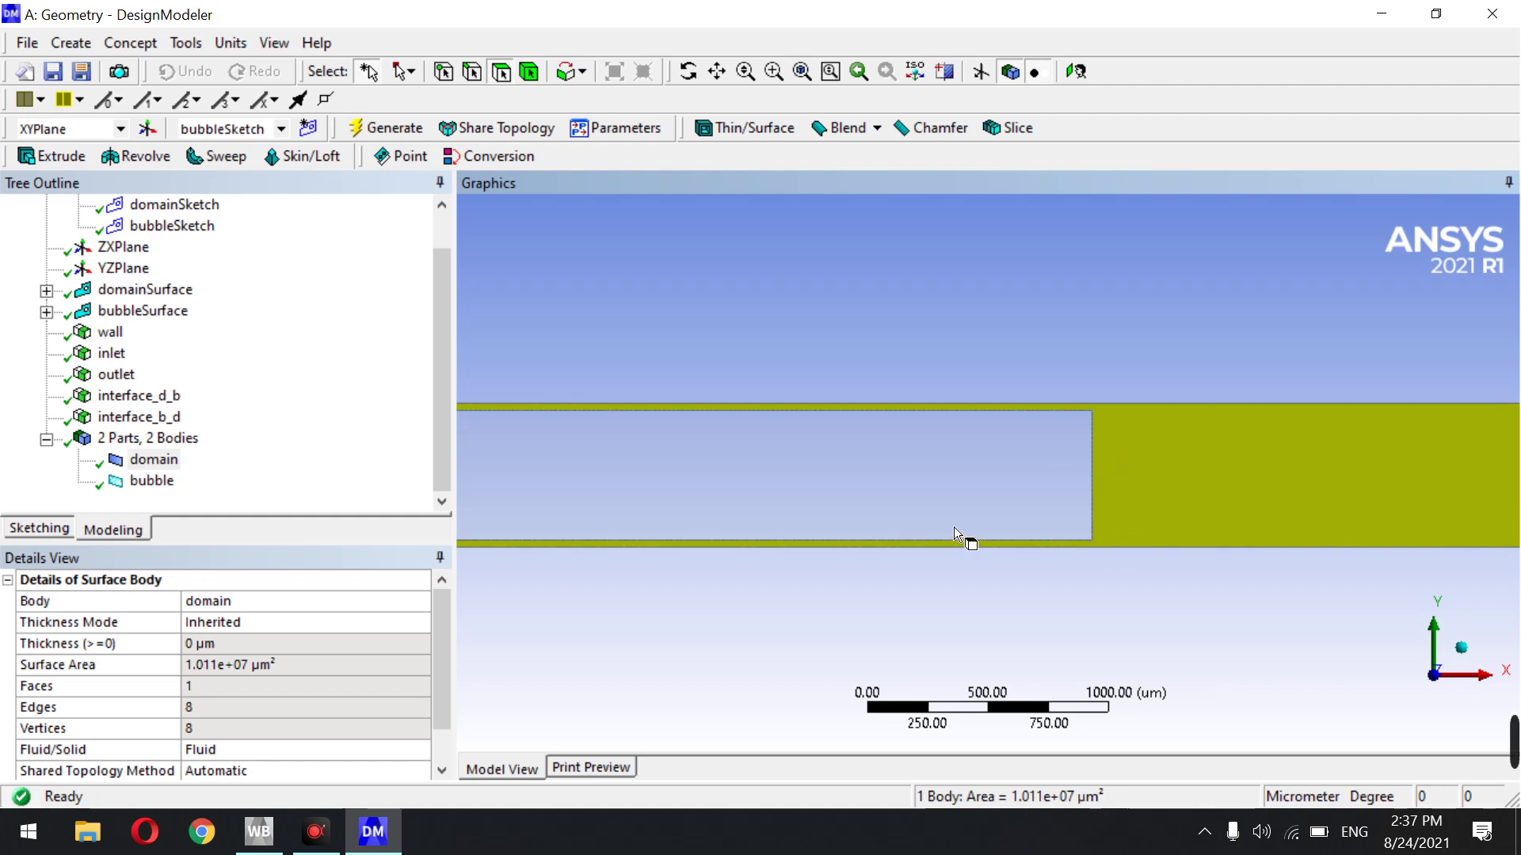
scroll(924, 518, "down", 5)
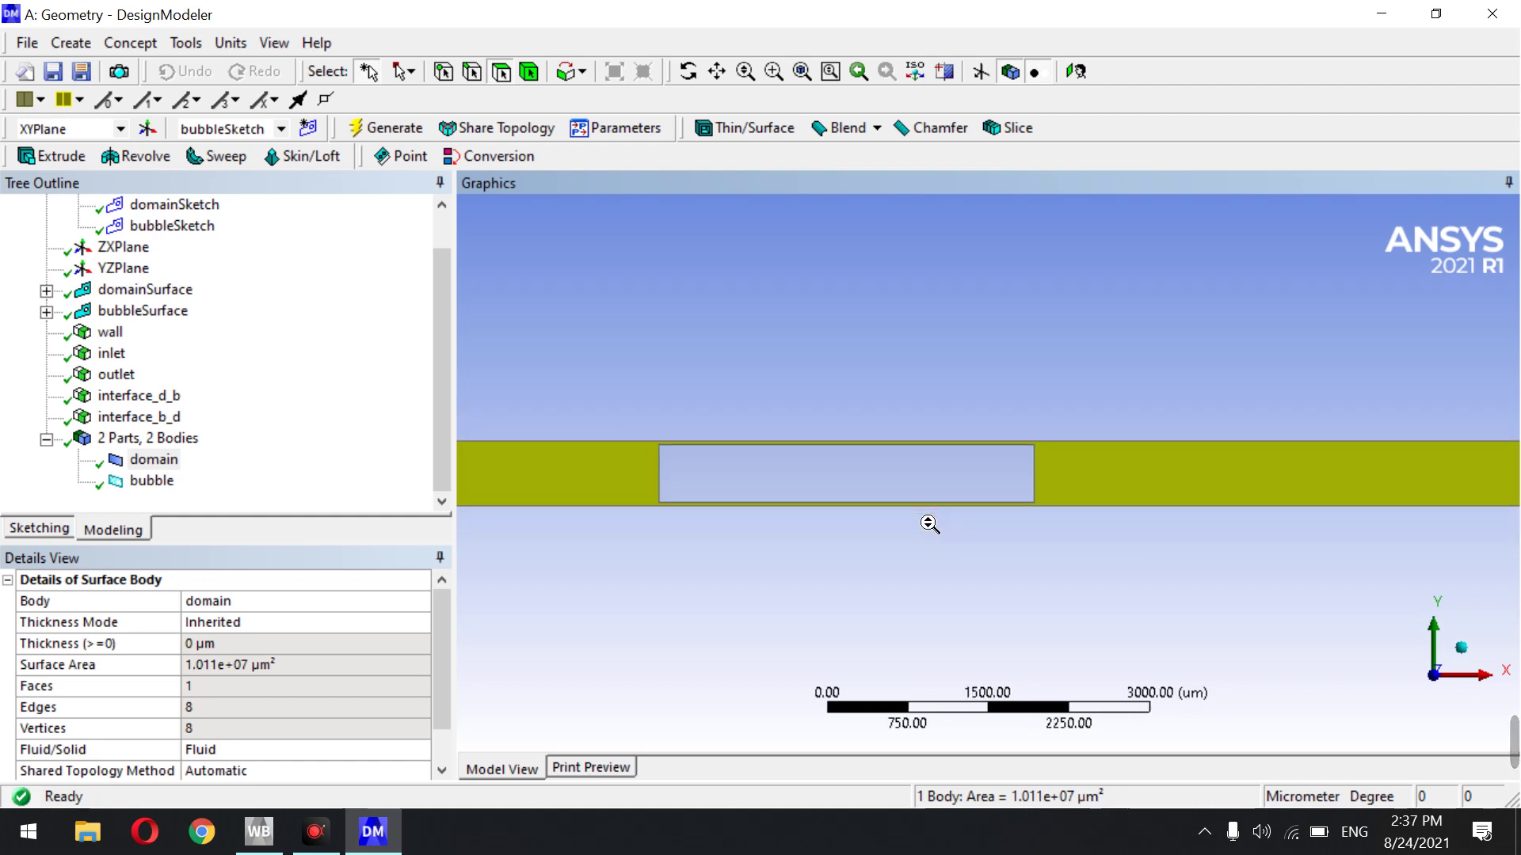
scroll(930, 524, "down", 2)
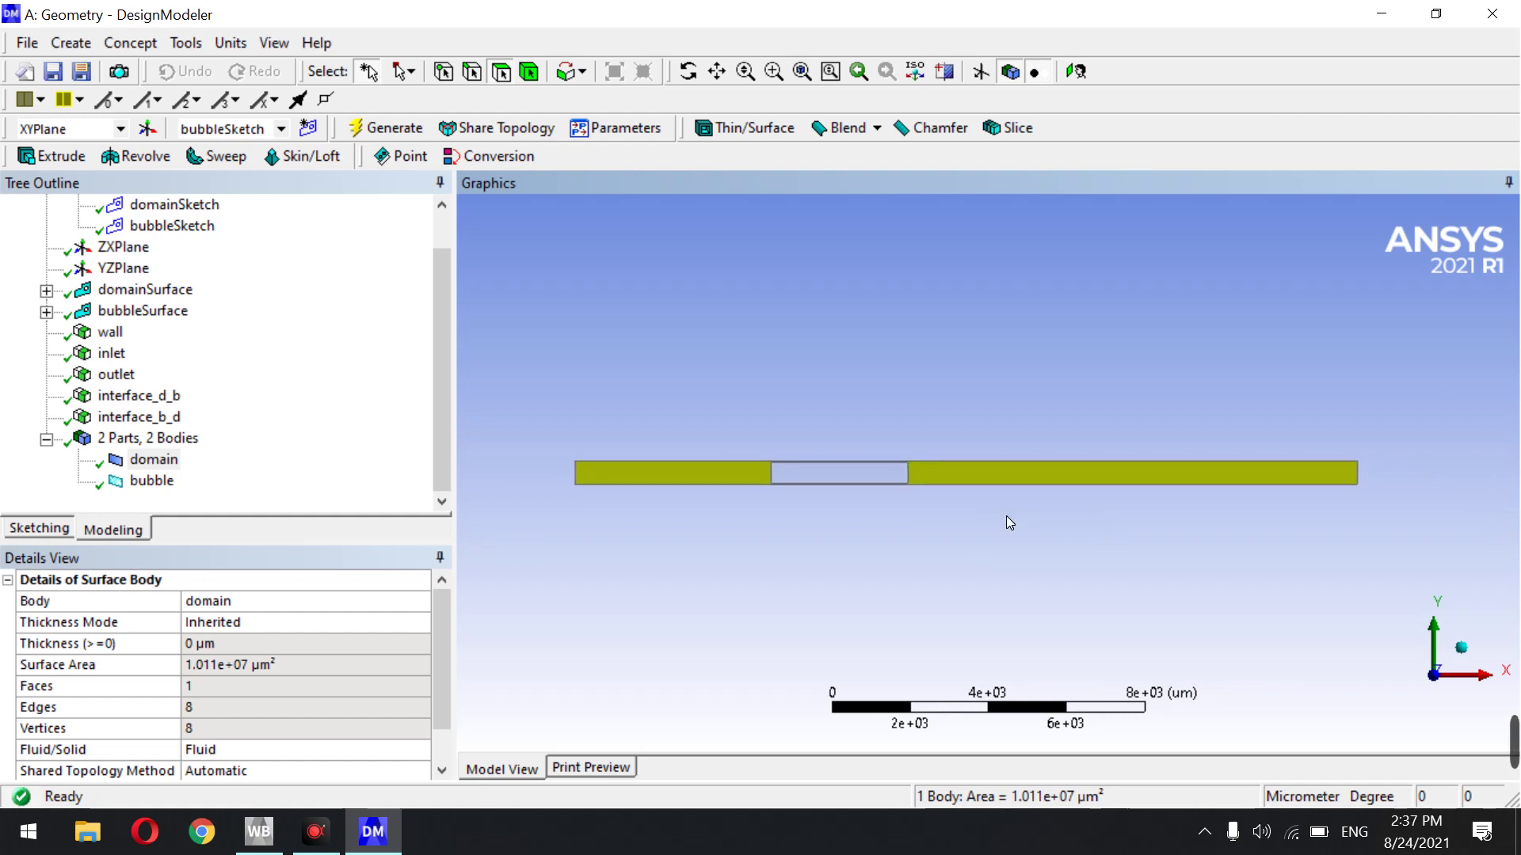
left_click(1509, 12)
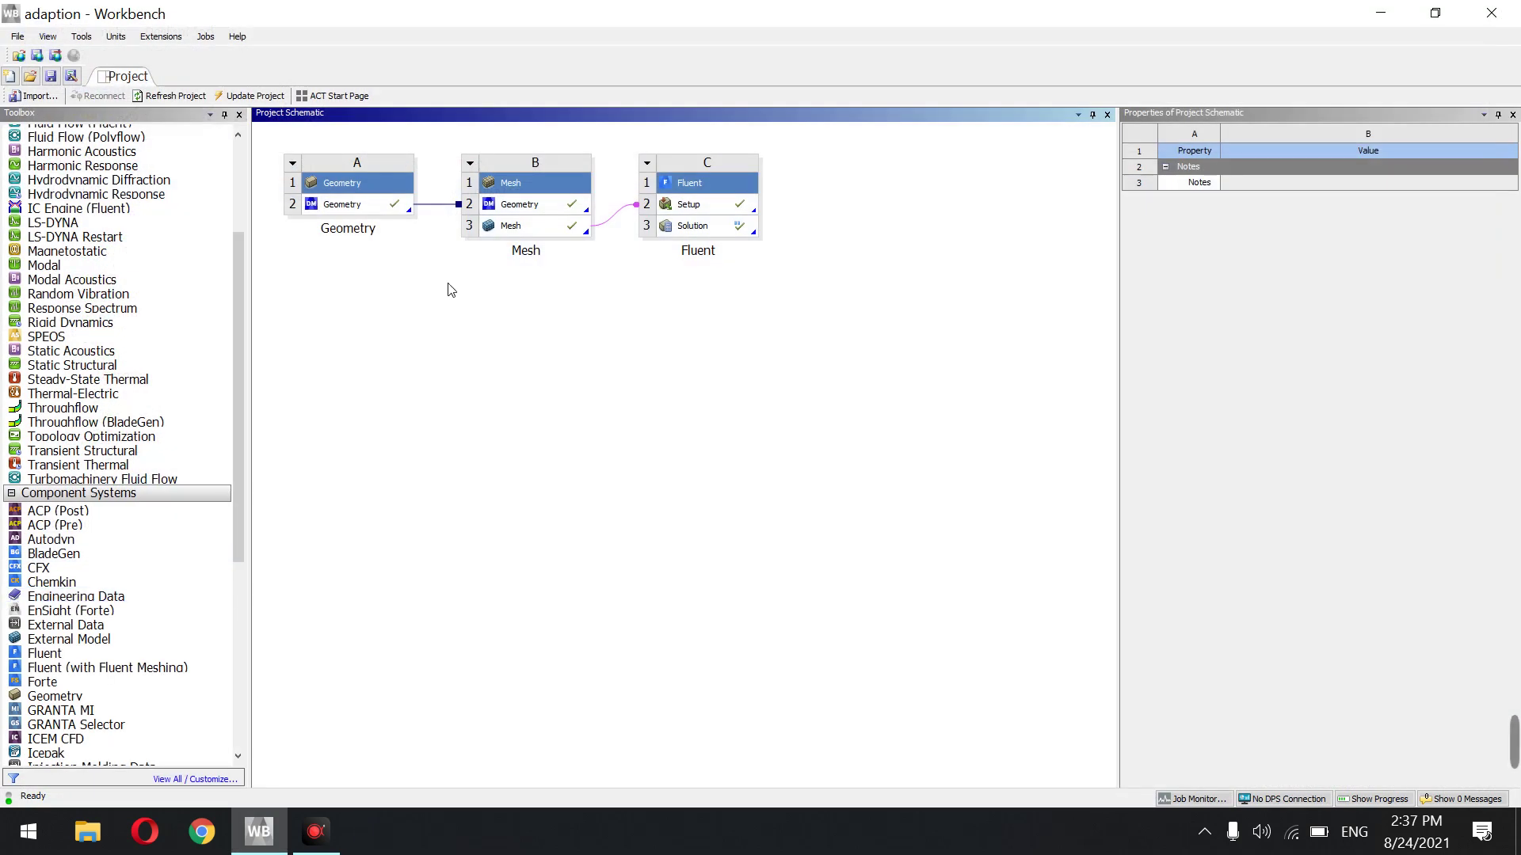
Open the Mesh component of the project in Meshing and display the generated mesh
right_click(501, 225)
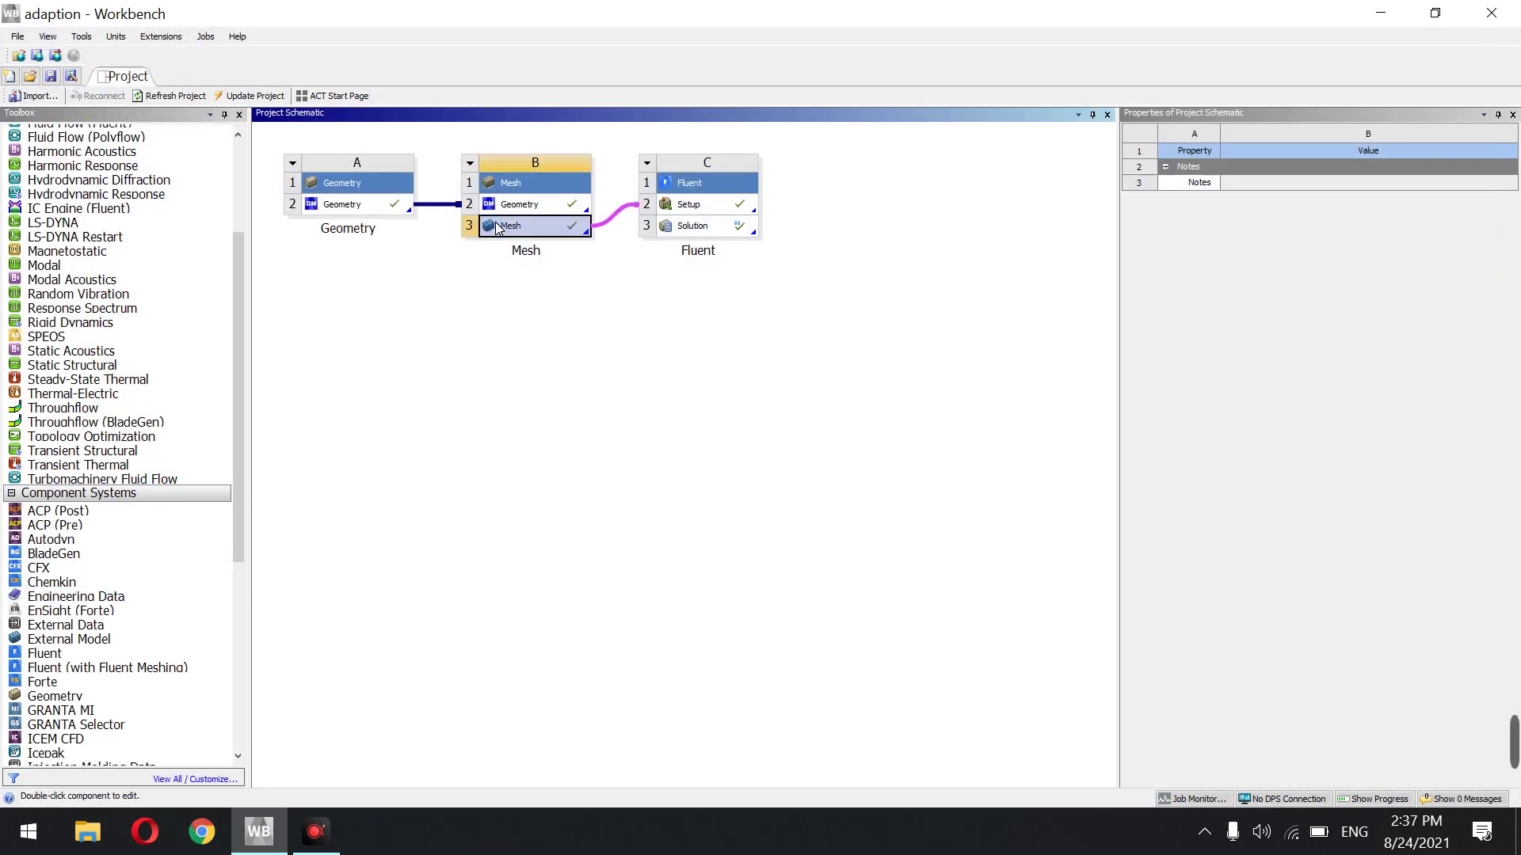
left_click(538, 232)
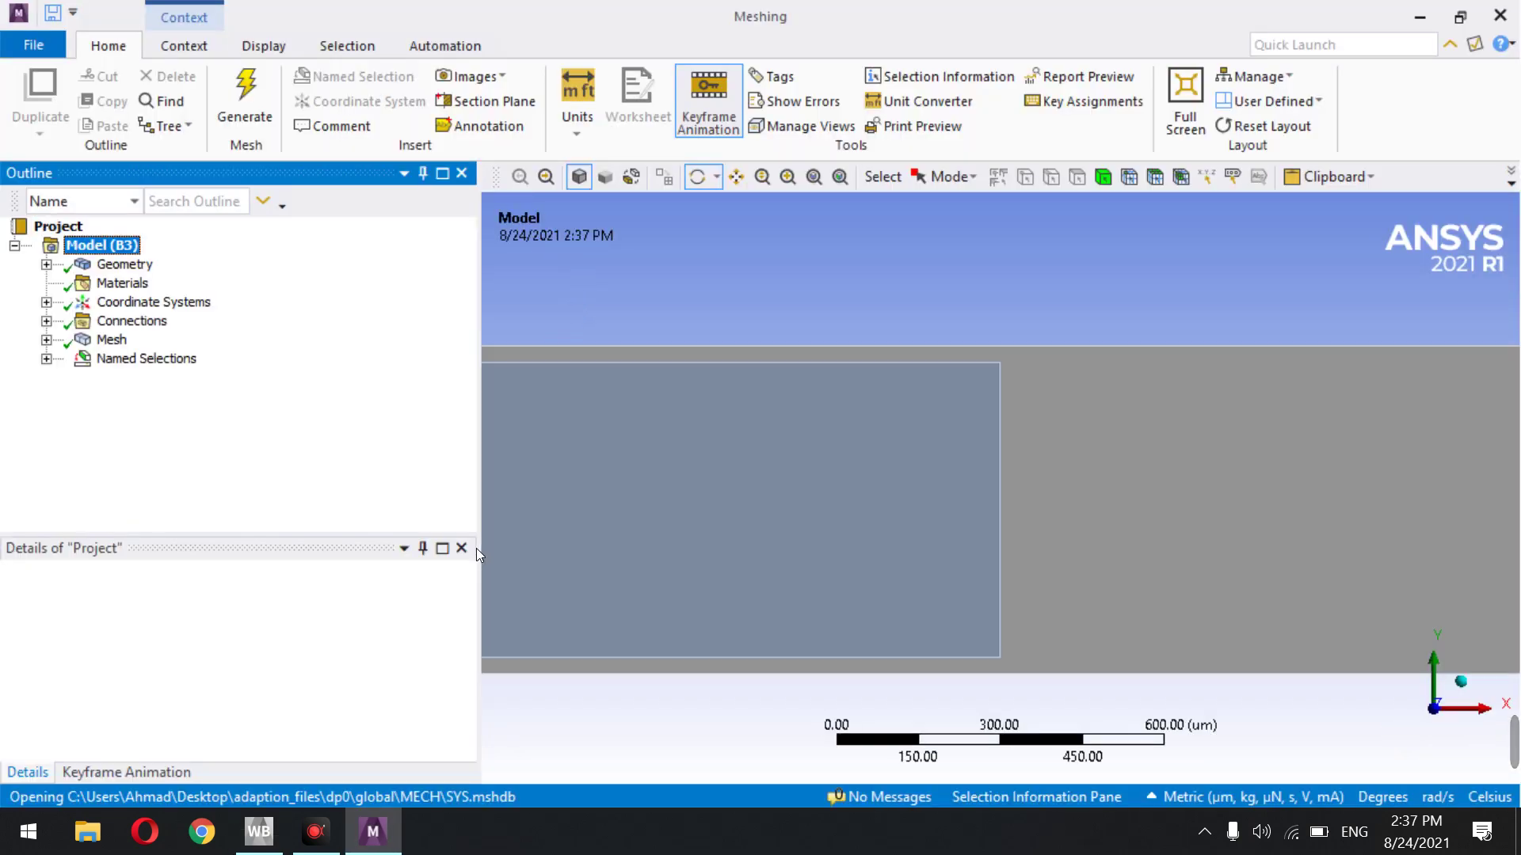
left_click(112, 338)
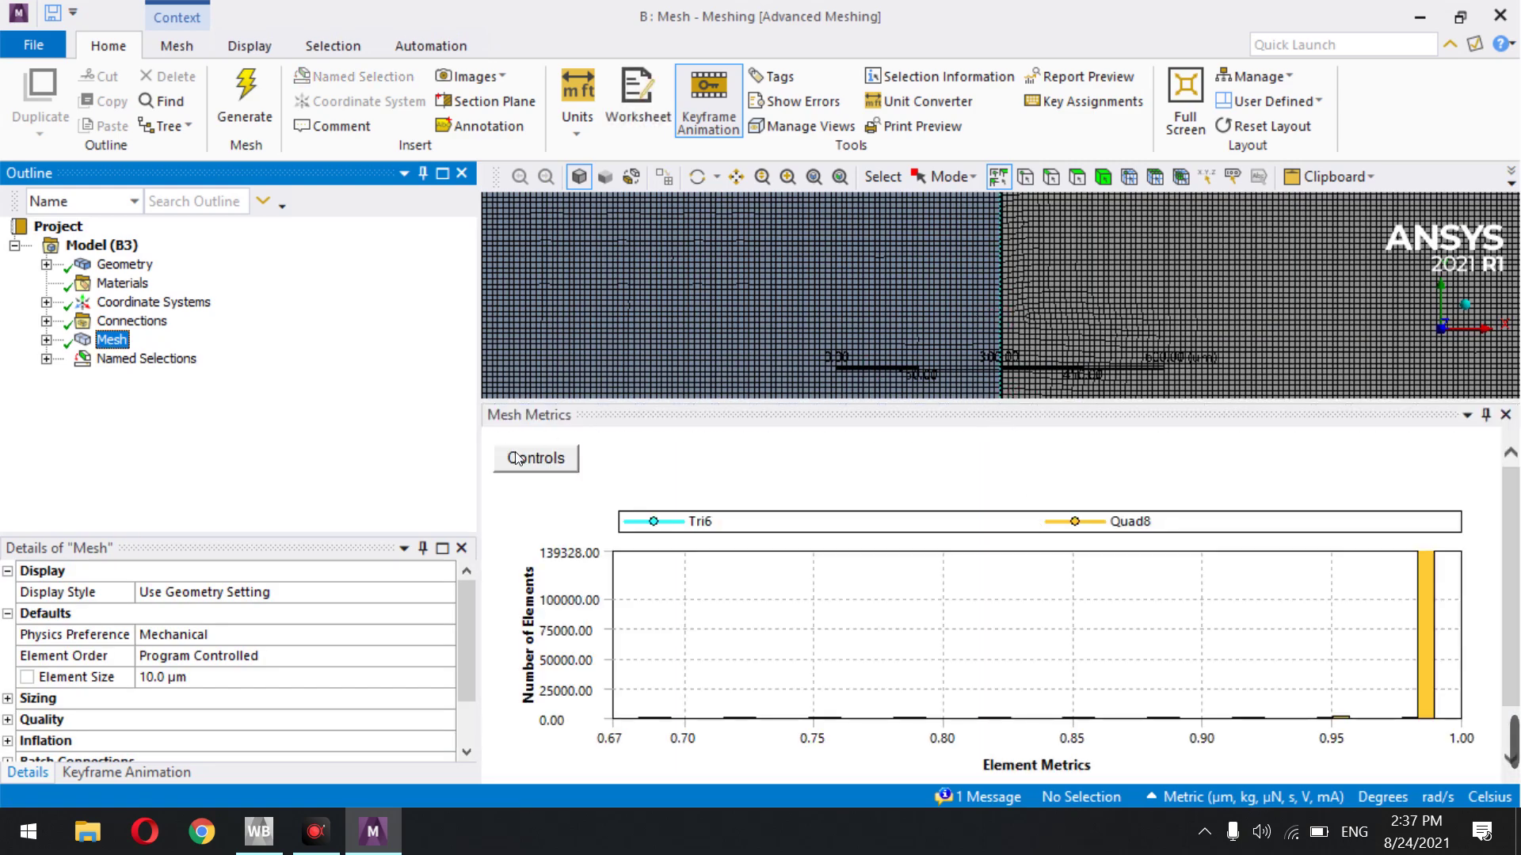
Set the mesh metric to None in the mesh quality settings
left_click(8, 719)
scroll(149, 714, "down", 3)
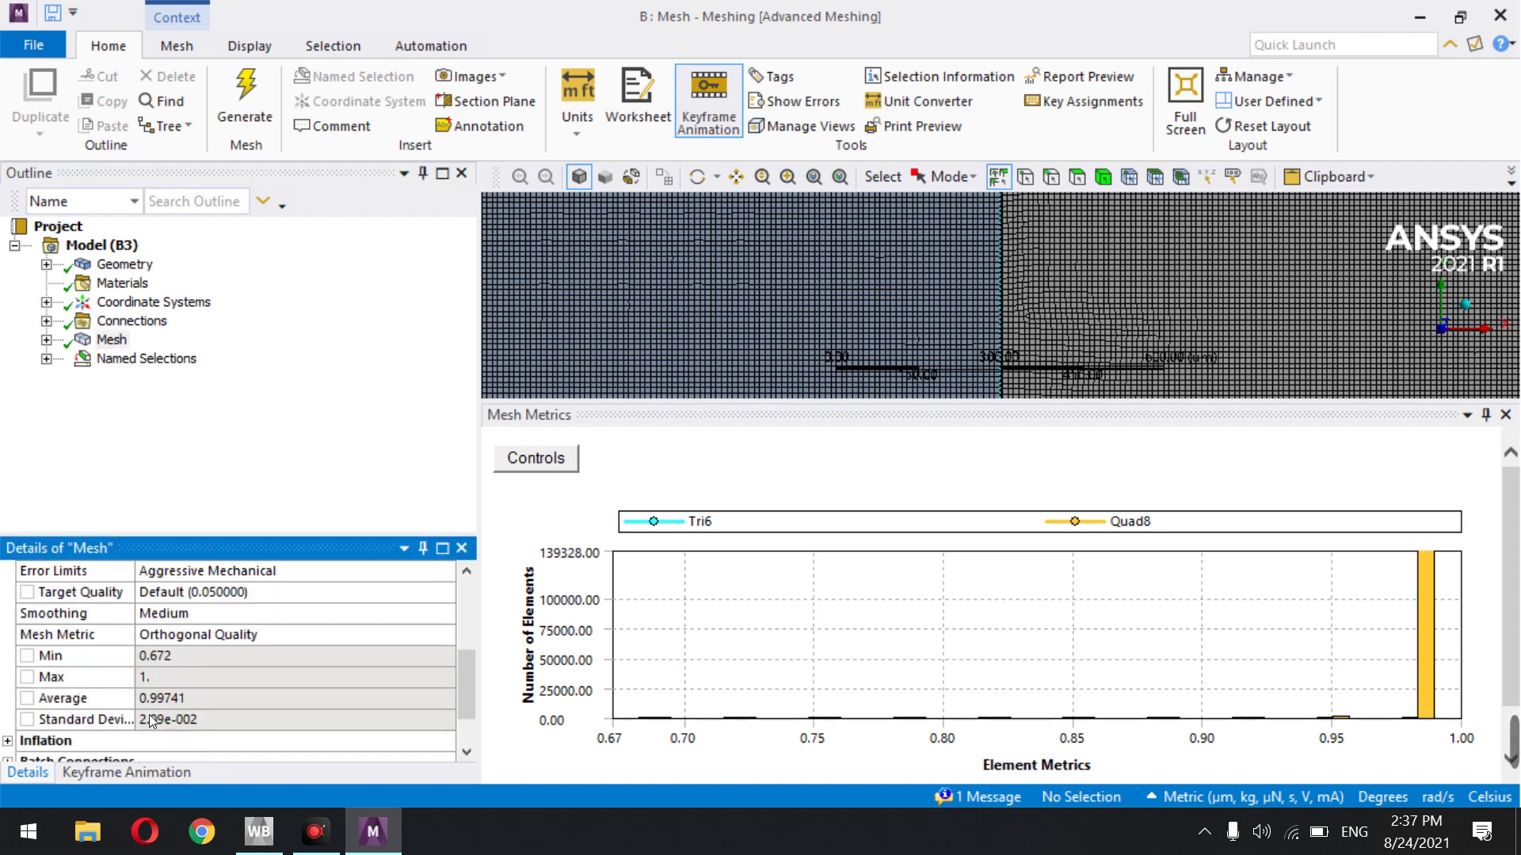
left_click(219, 638)
left_click(219, 637)
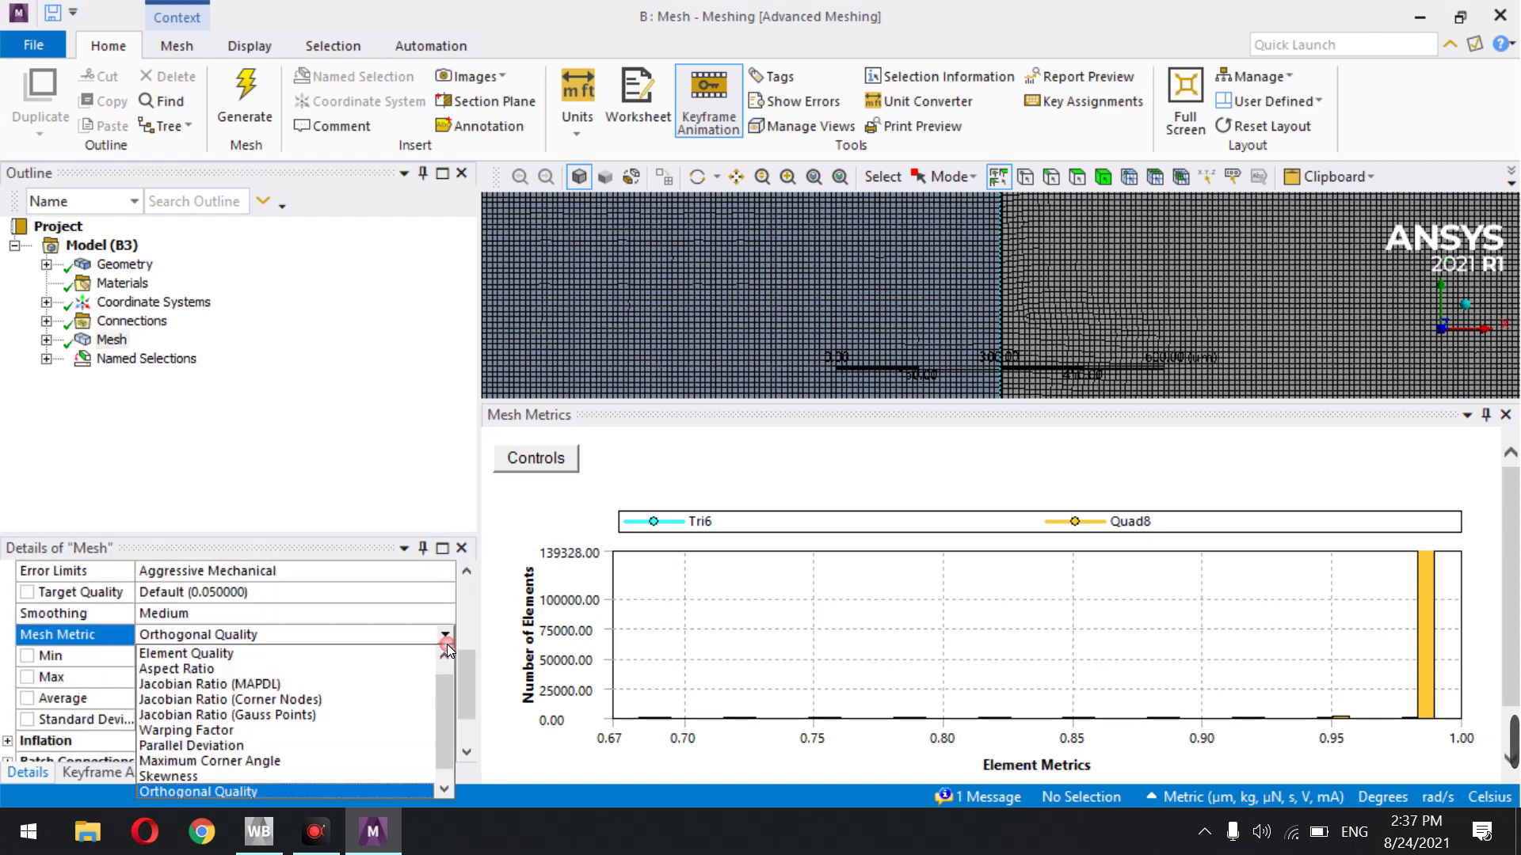
scroll(199, 658, "up", 1)
left_click(196, 654)
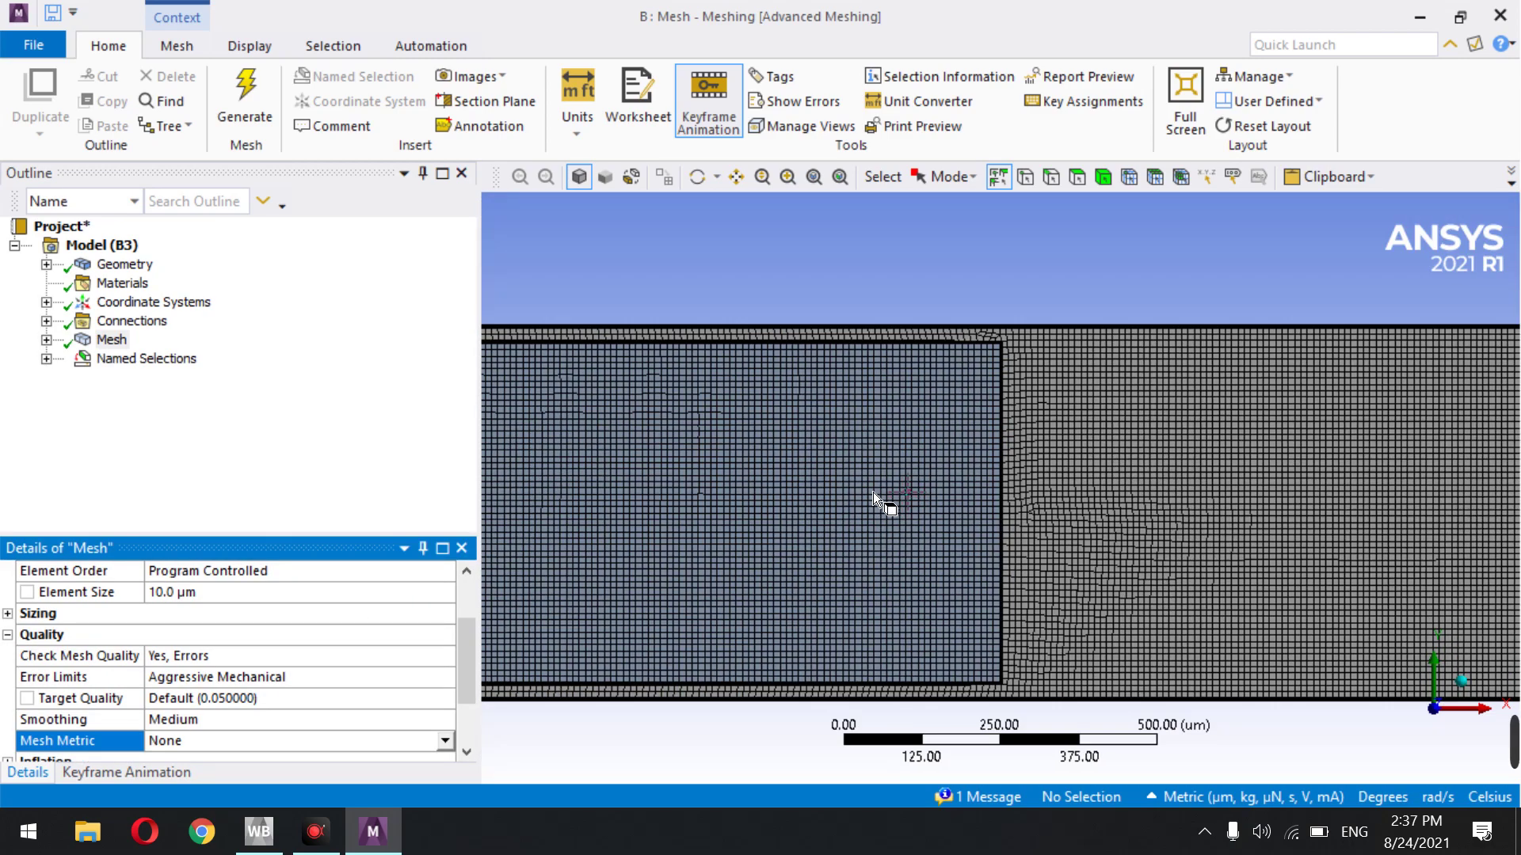
Examine the mesh and its thin inflation layers at the bubble's upper corner and along the channel wall
scroll(877, 490, "down", 2)
scroll(880, 499, "up", 4)
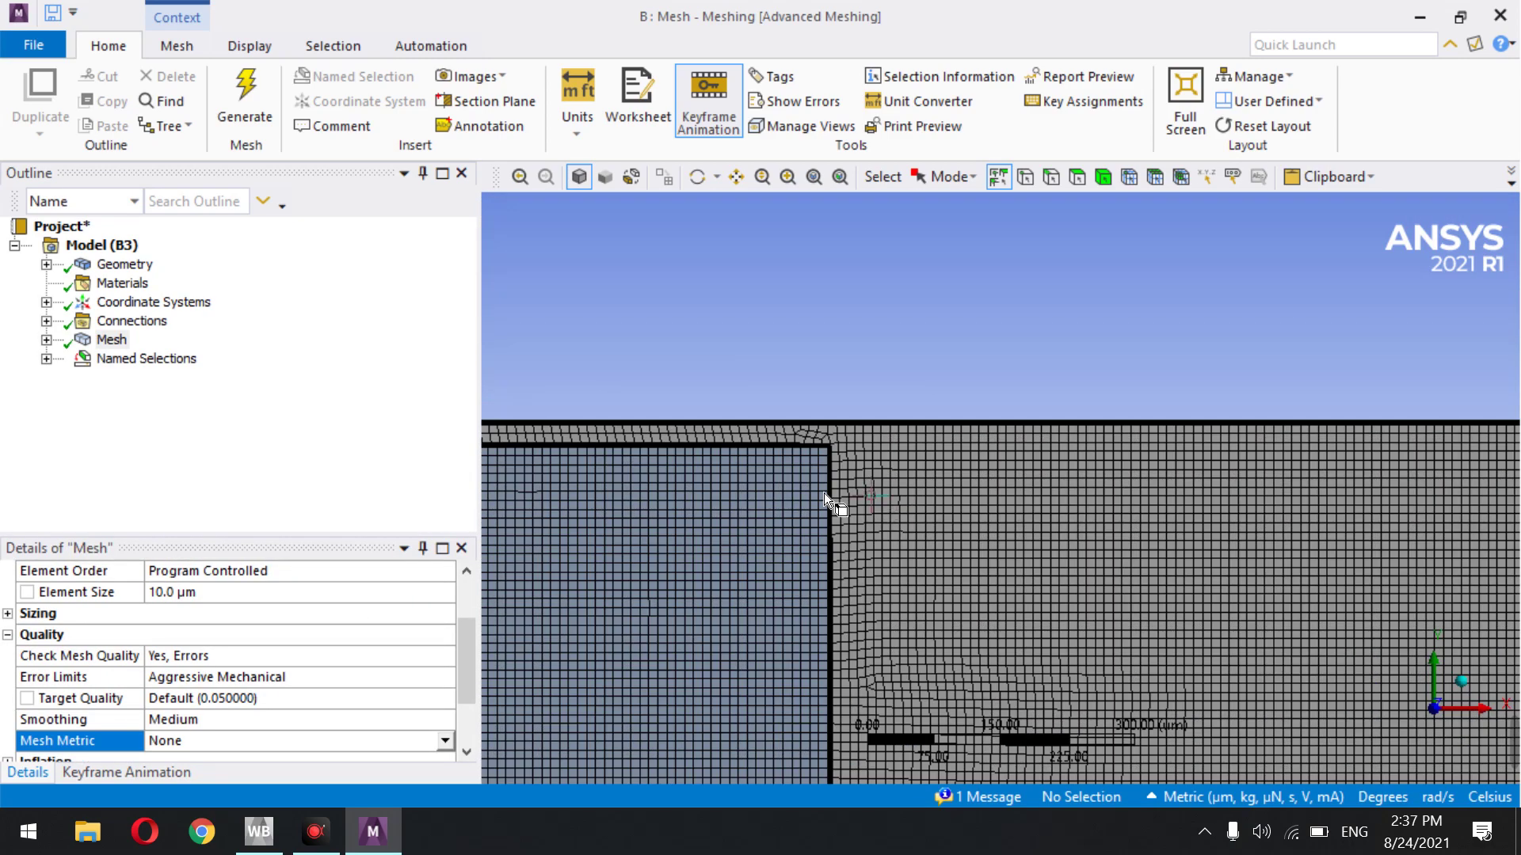
scroll(824, 492, "up", 5)
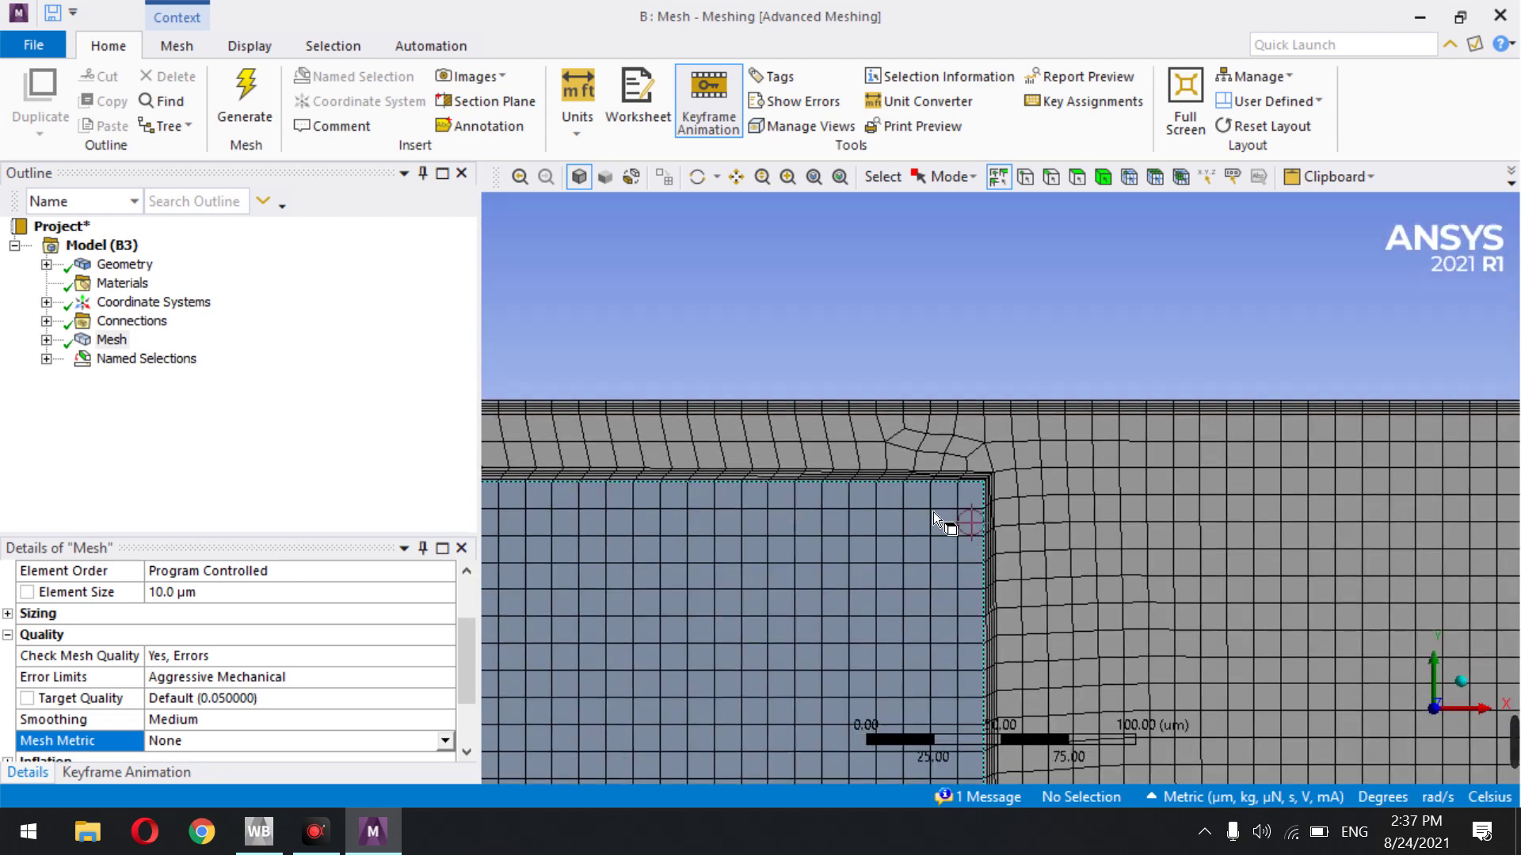
scroll(933, 491, "up", 4)
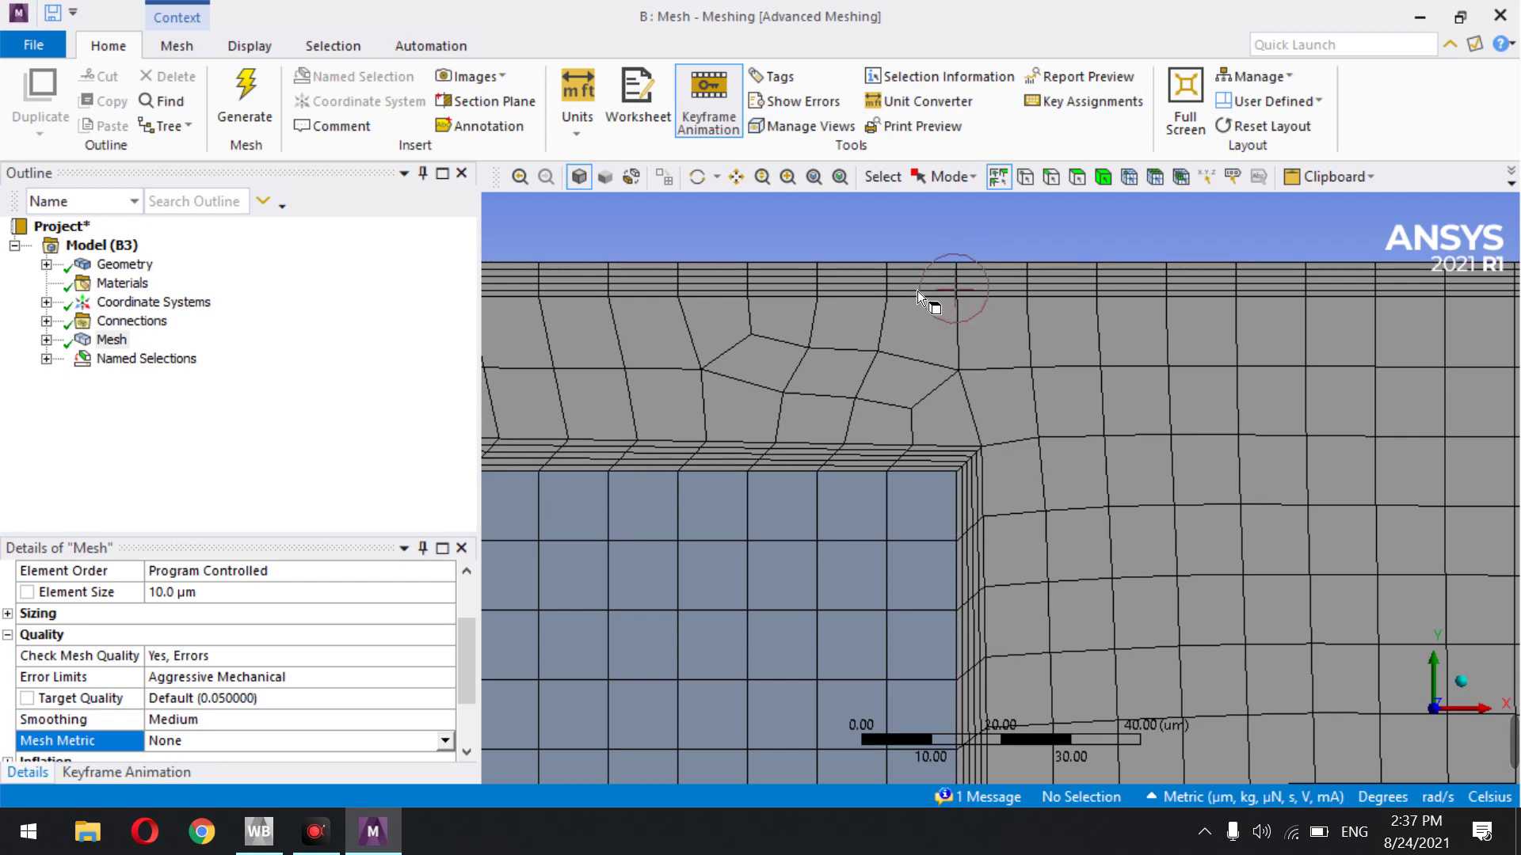
scroll(946, 536, "up", 2)
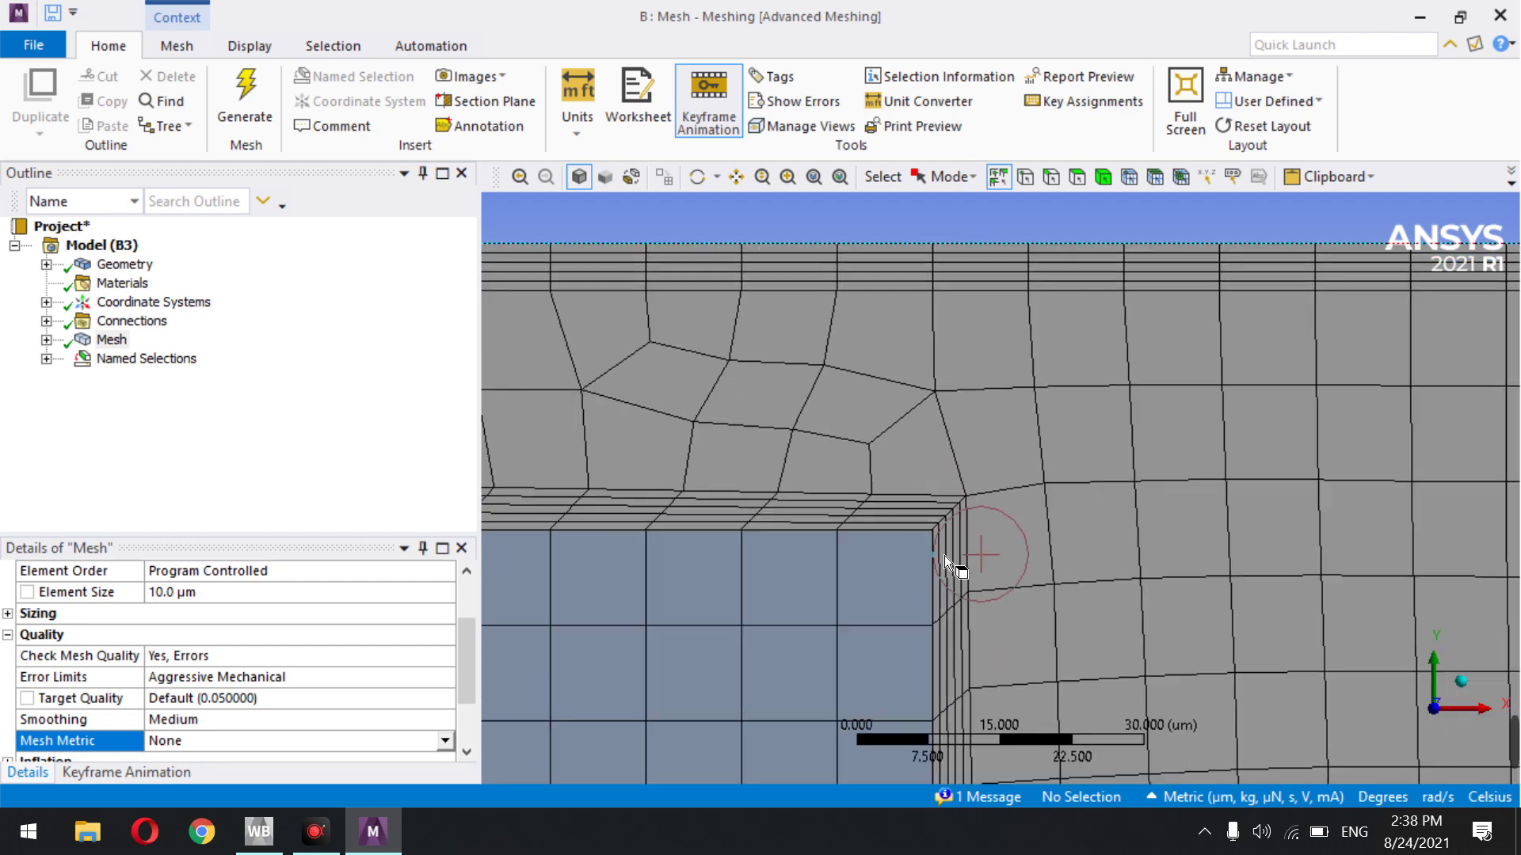
left_click_drag(894, 539, 950, 488)
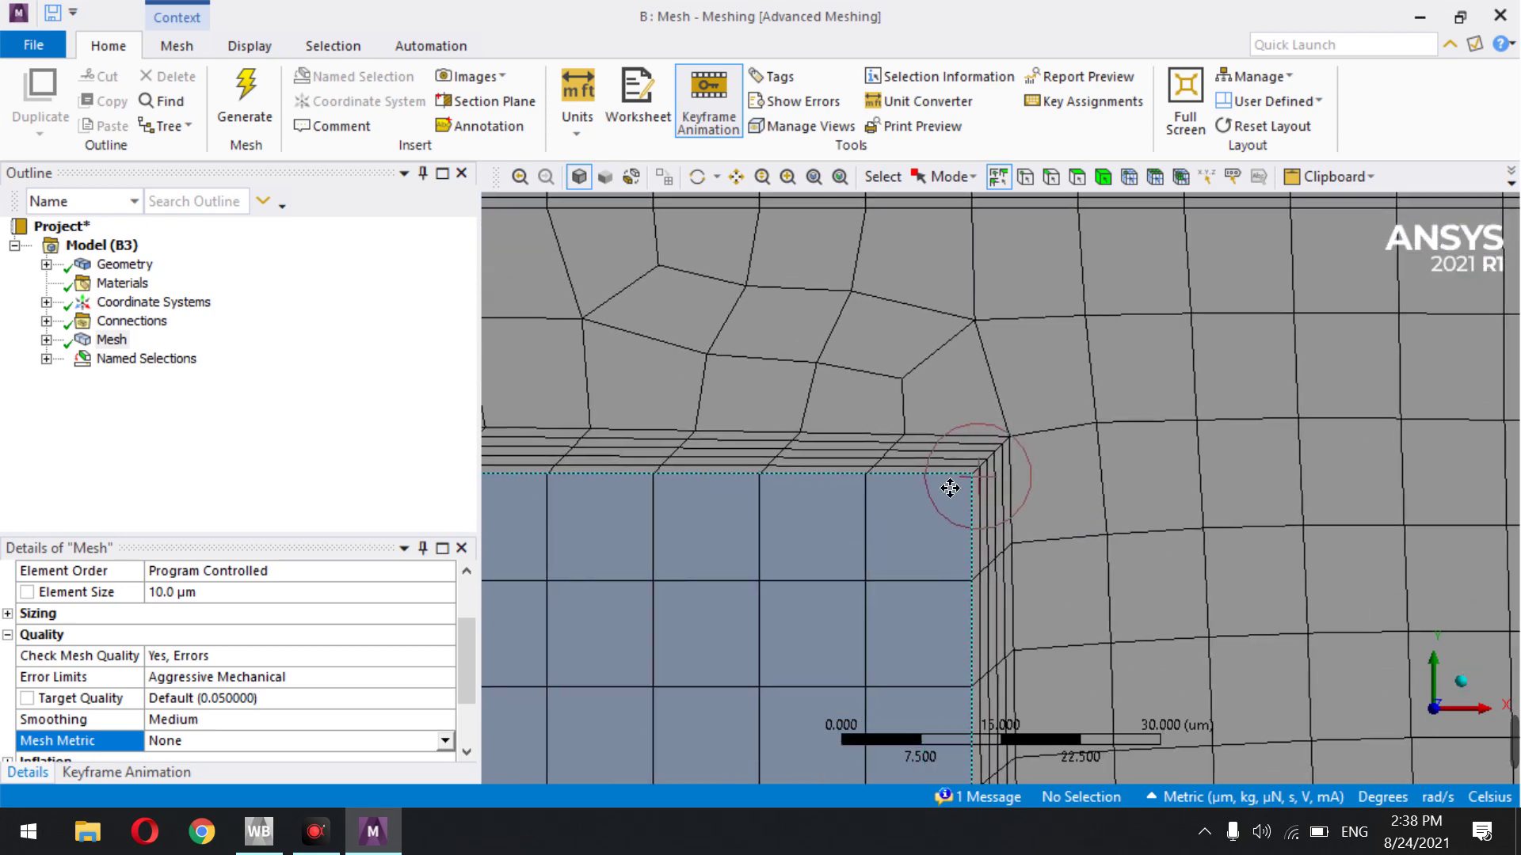
scroll(939, 481, "up", 4)
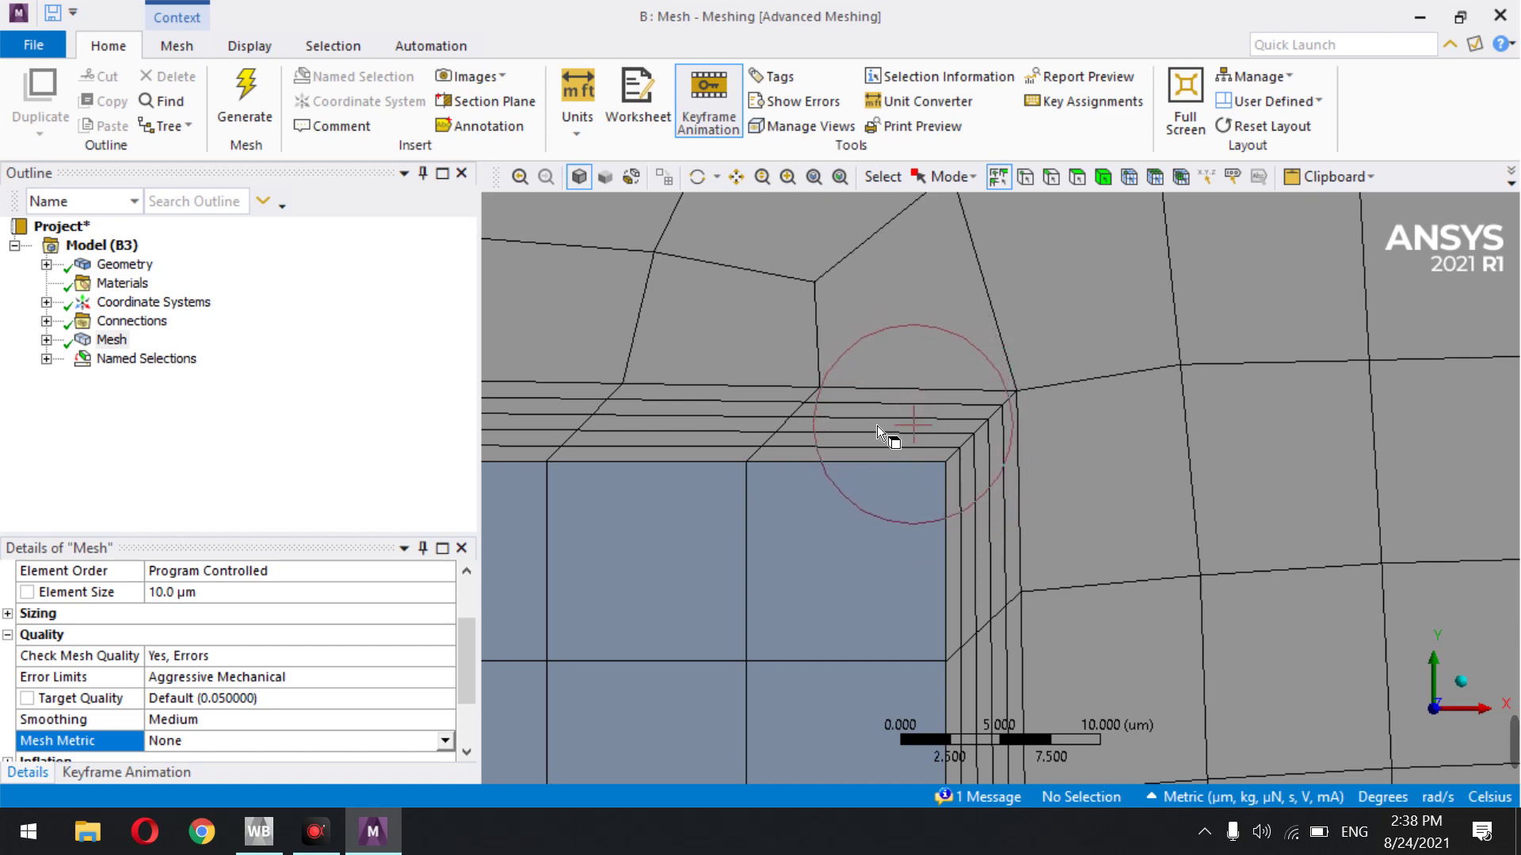
scroll(876, 438, "down", 2)
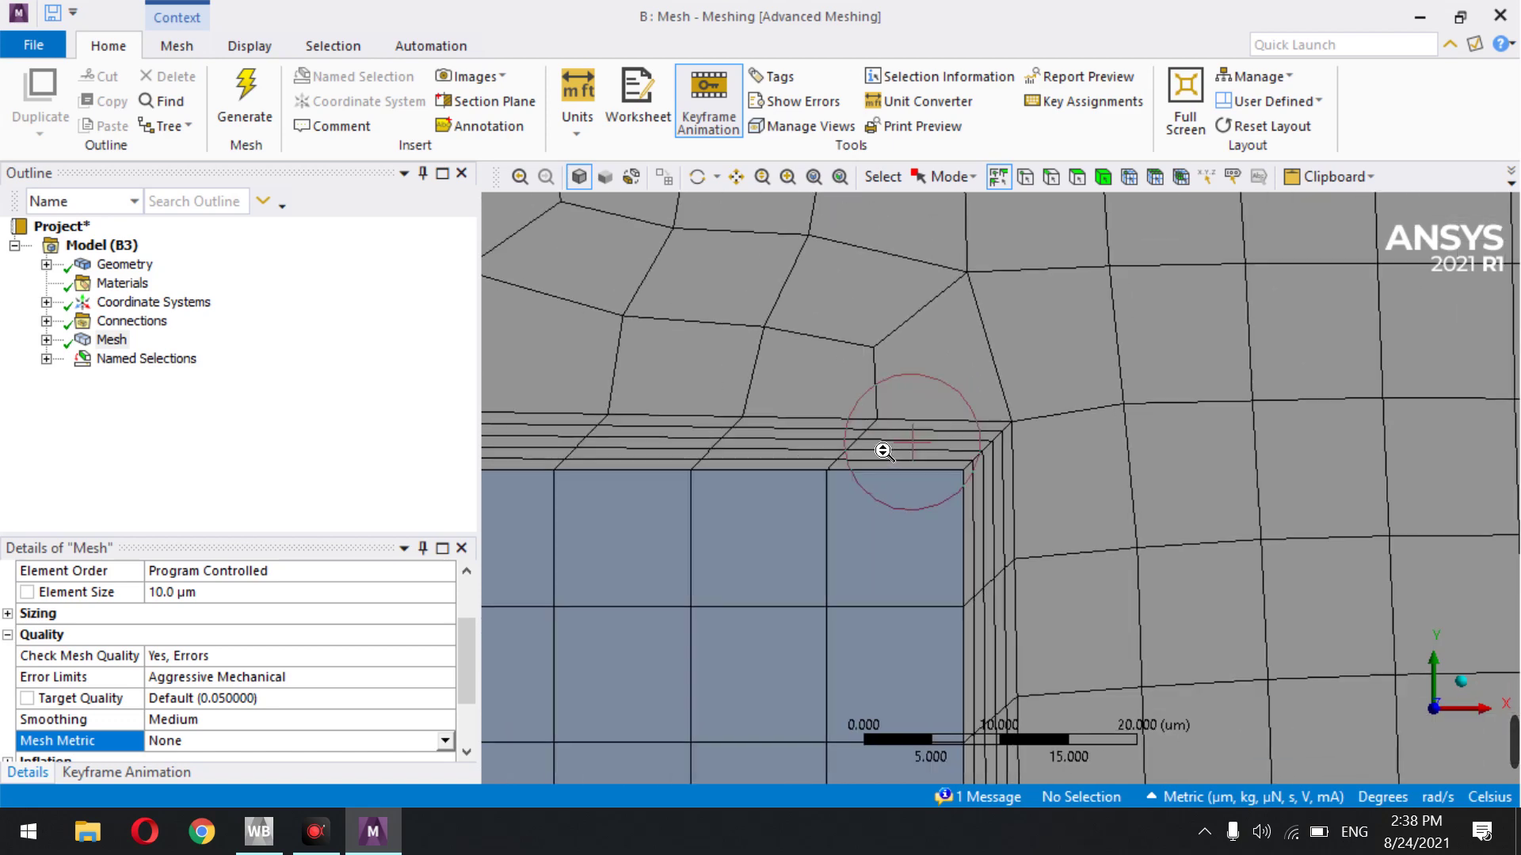
scroll(883, 452, "down", 2)
scroll(883, 526, "down", 3)
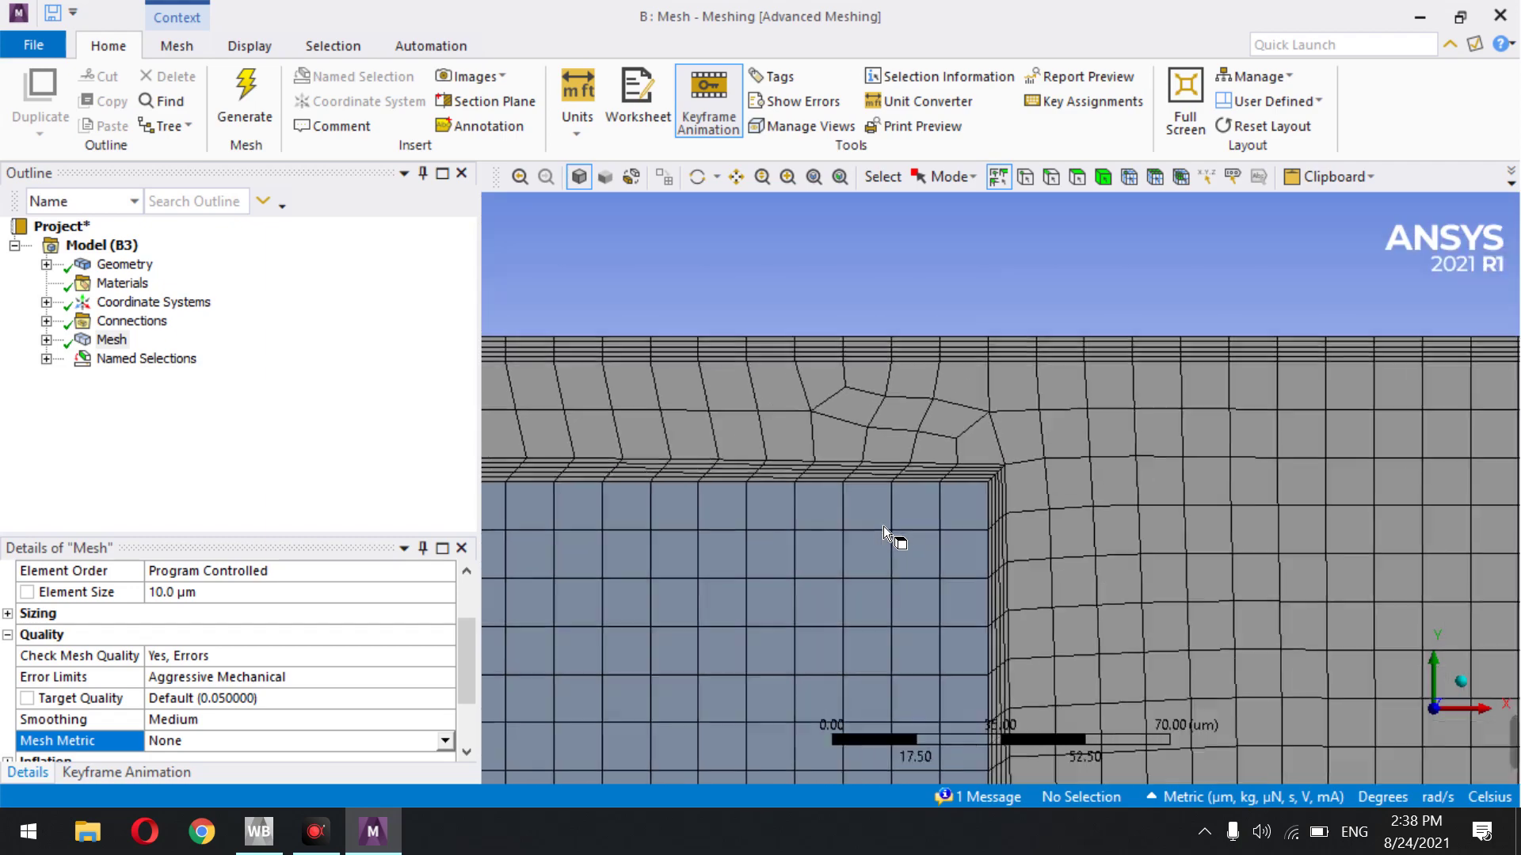
scroll(884, 526, "down", 8)
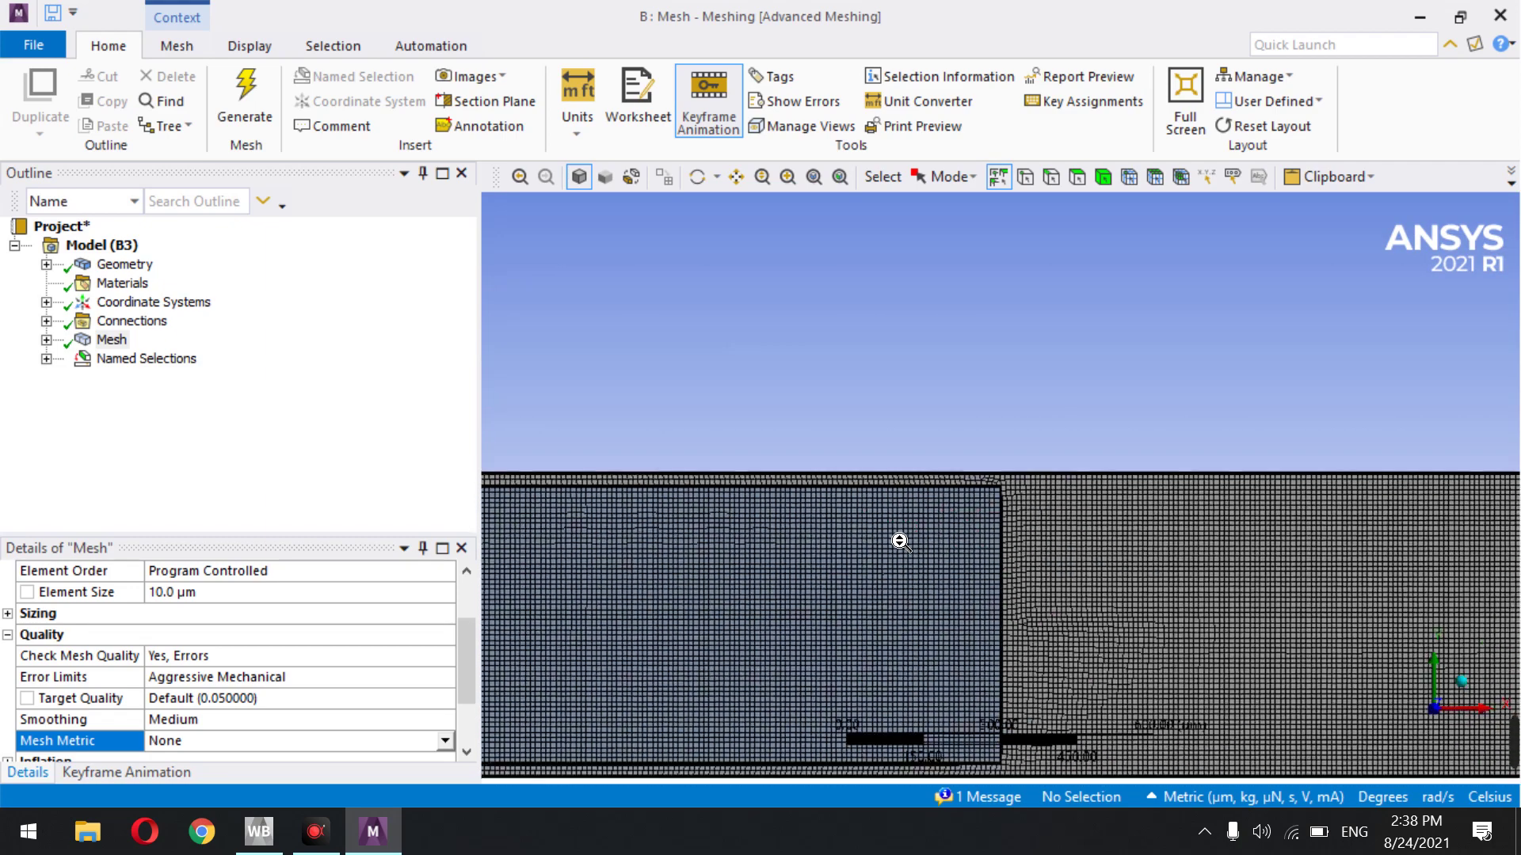
scroll(901, 544, "down", 4)
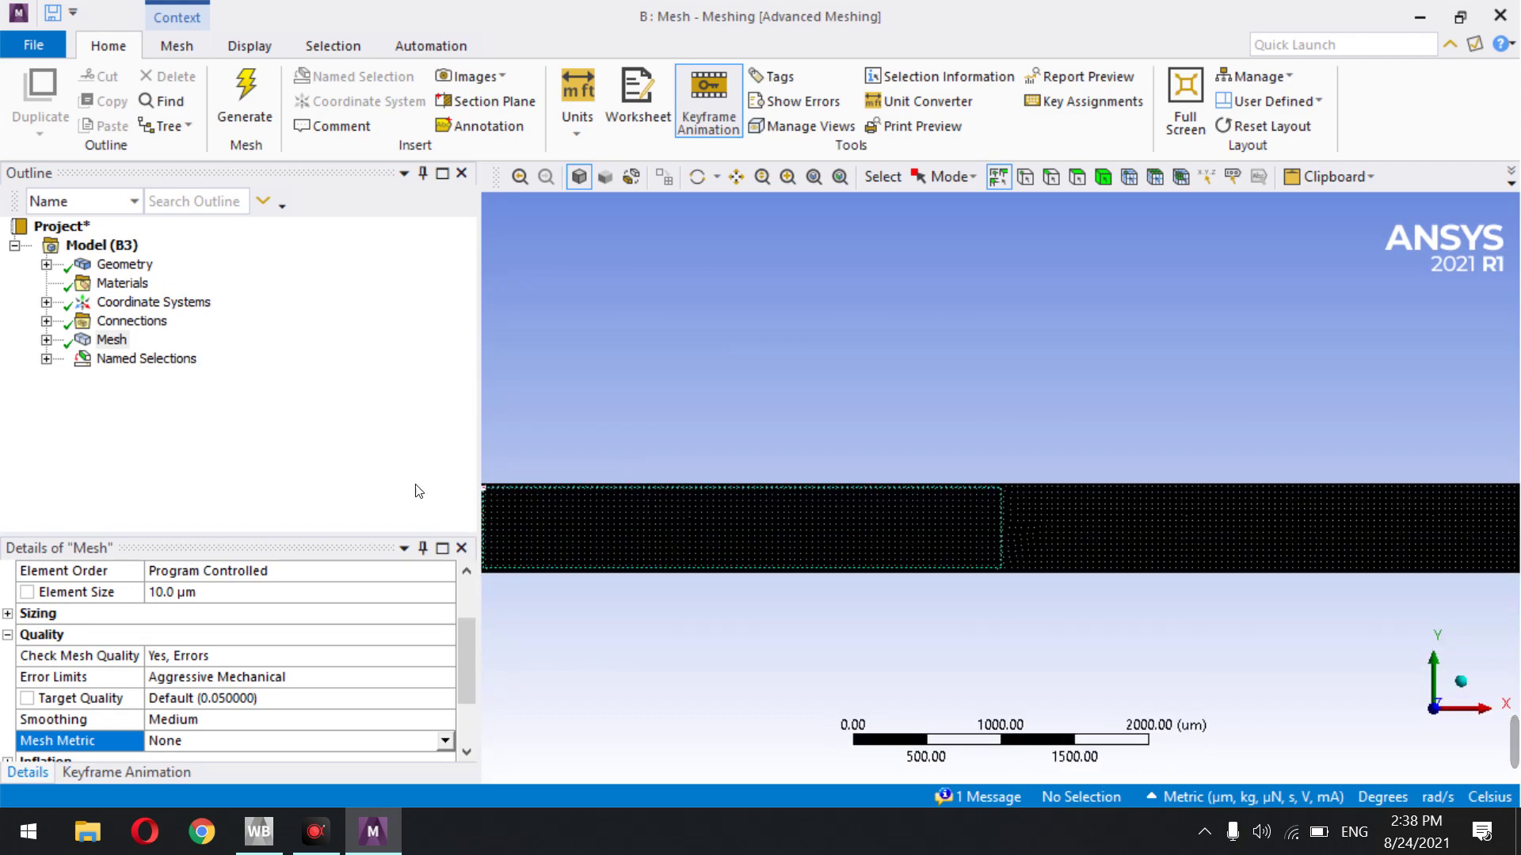
Expand the named selections and review the edges of wall, inlet, outlet, interface_d_b and interface_b_d on the full channel
left_click(47, 360)
scroll(800, 439, "down", 1)
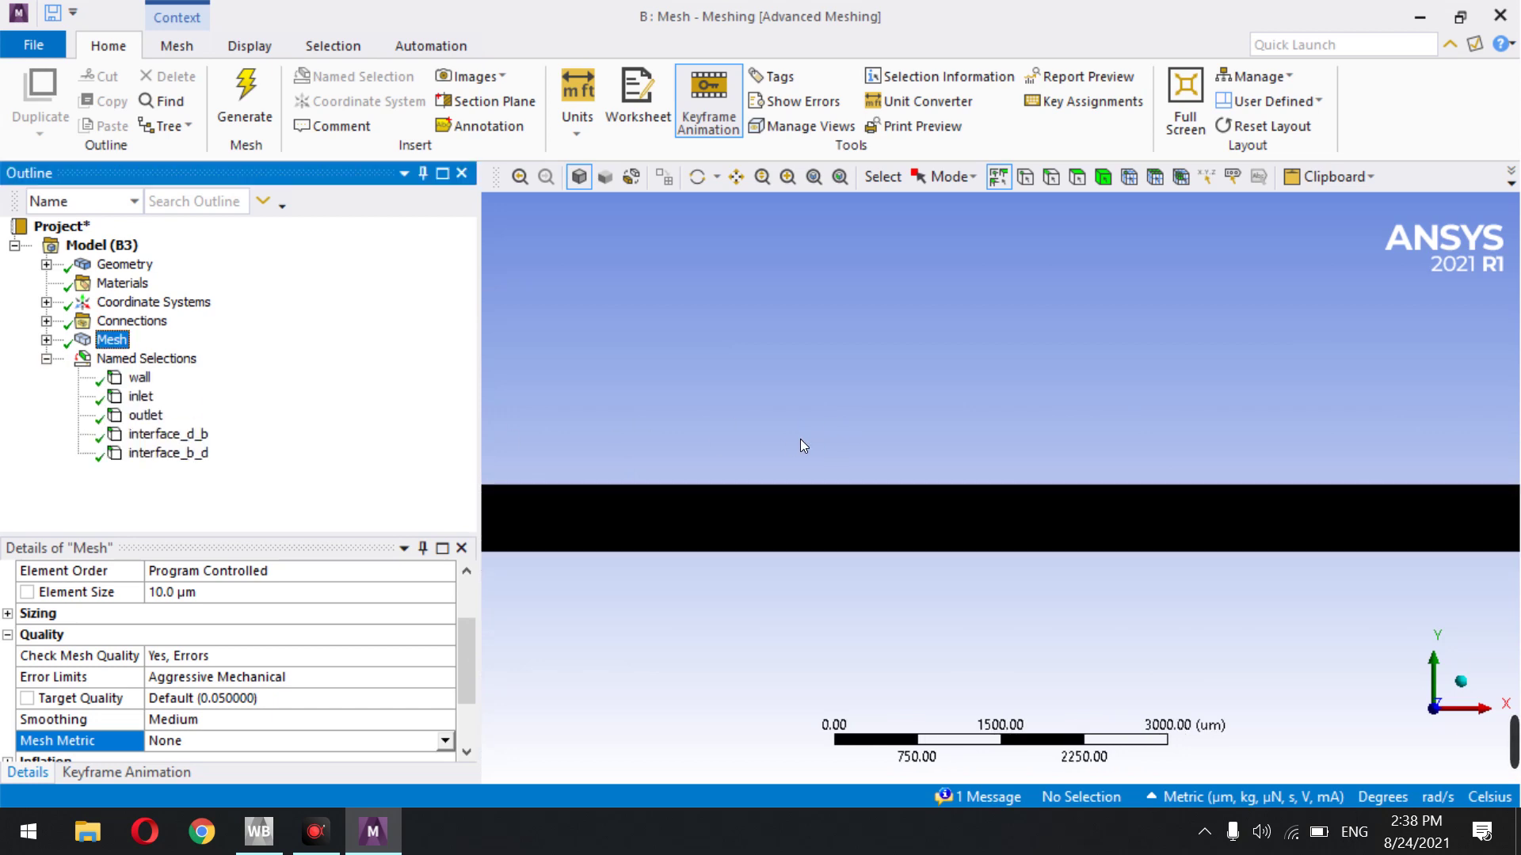
scroll(799, 438, "down", 2)
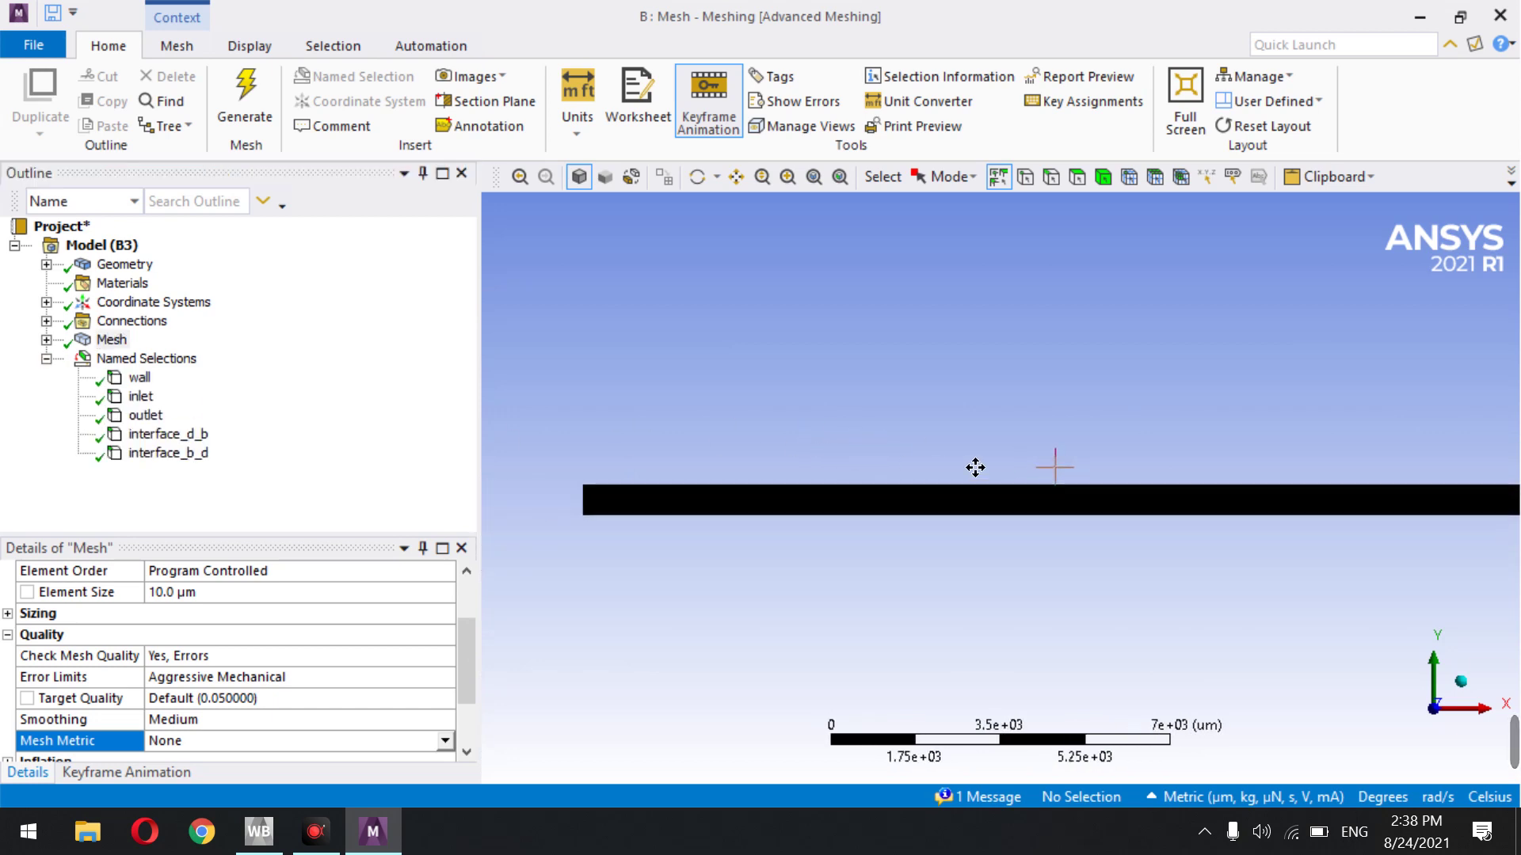
scroll(975, 467, "down", 1)
left_click(140, 380)
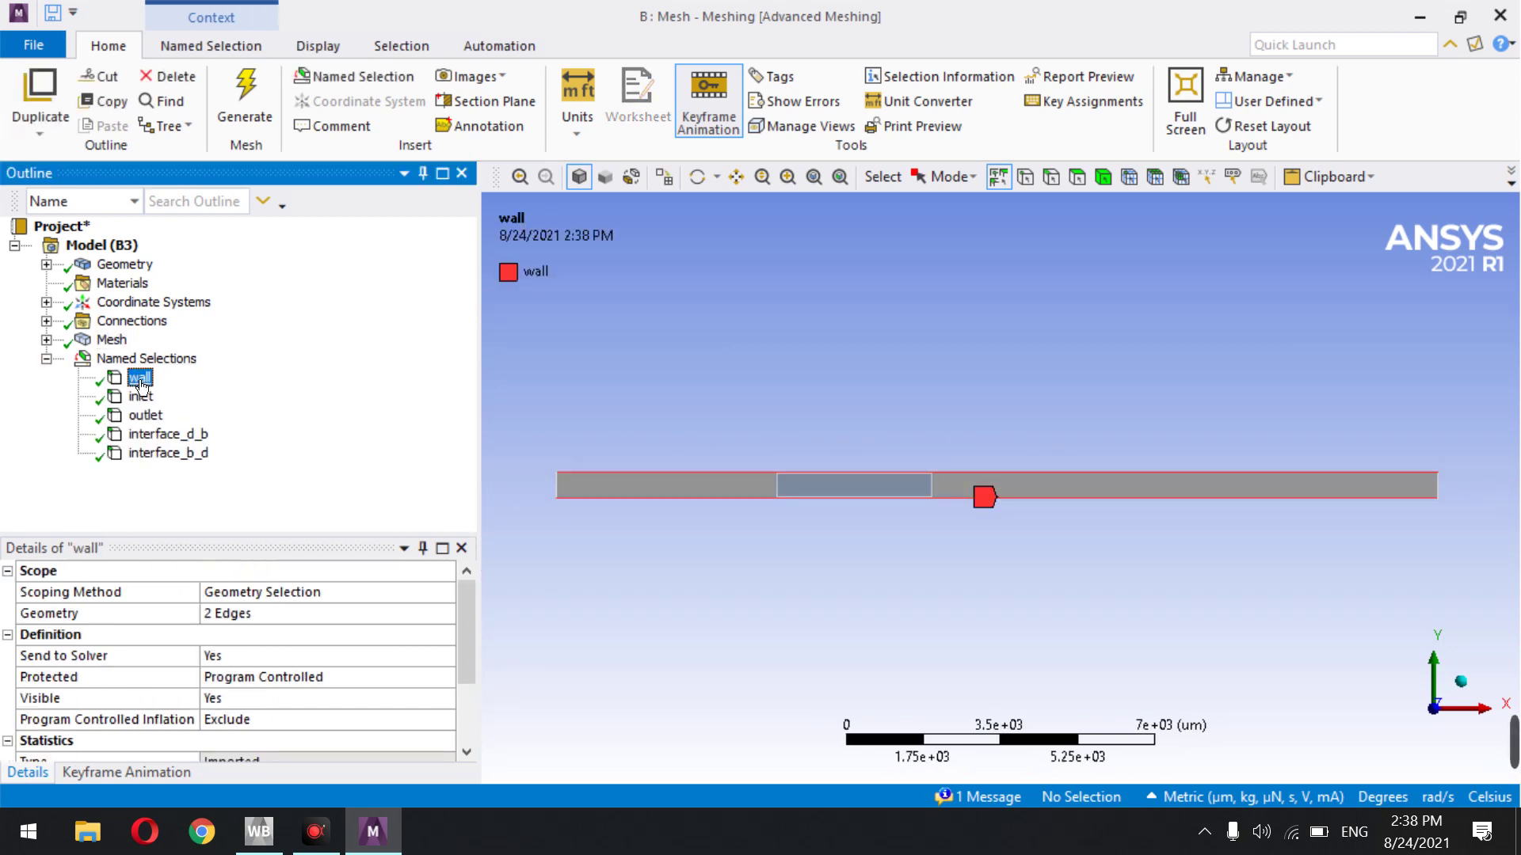
left_click(139, 397)
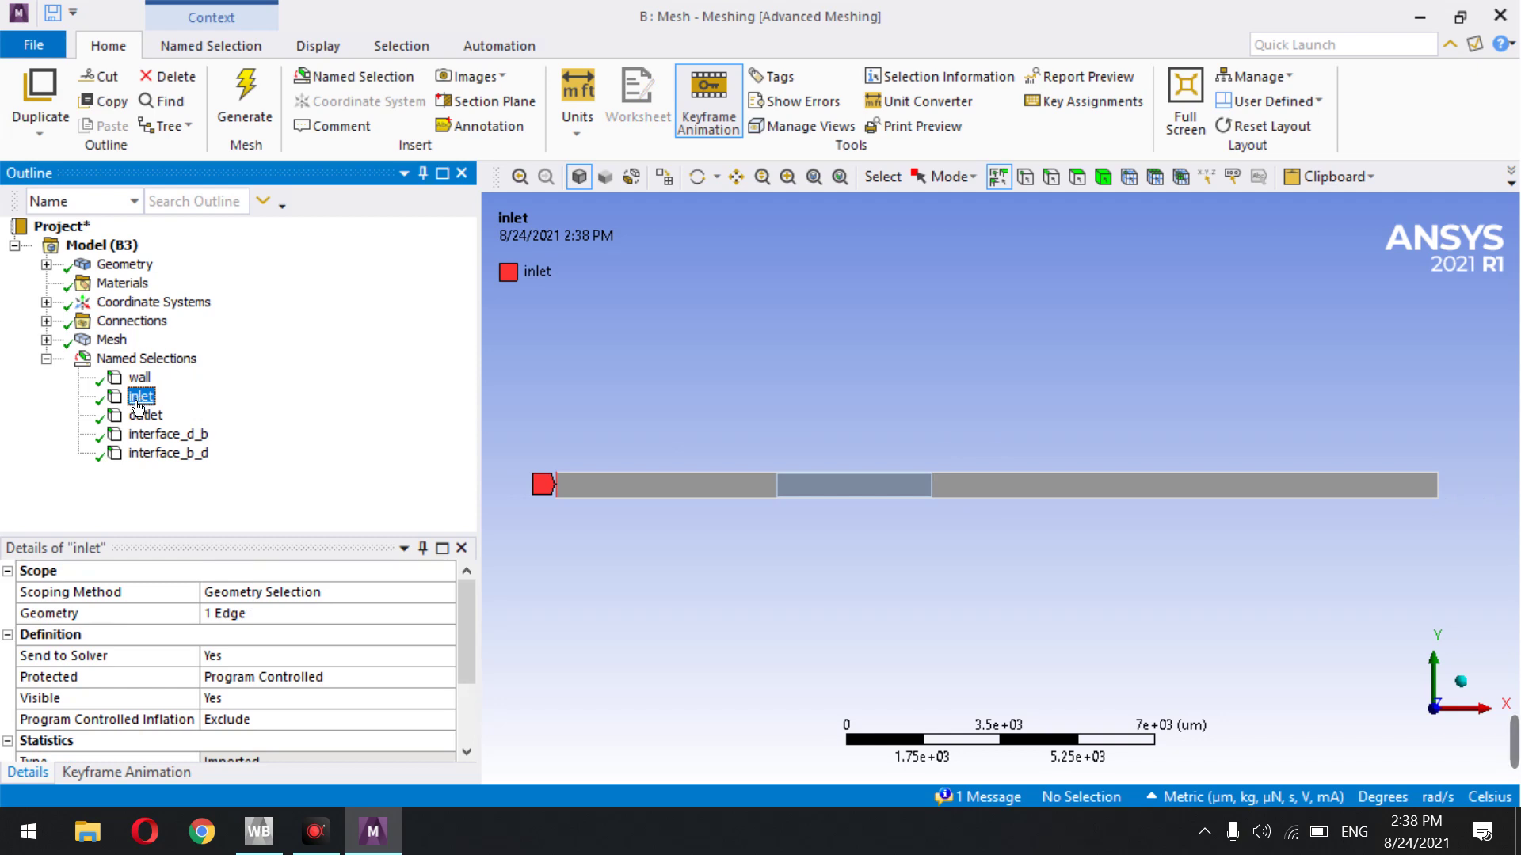
left_click(138, 417)
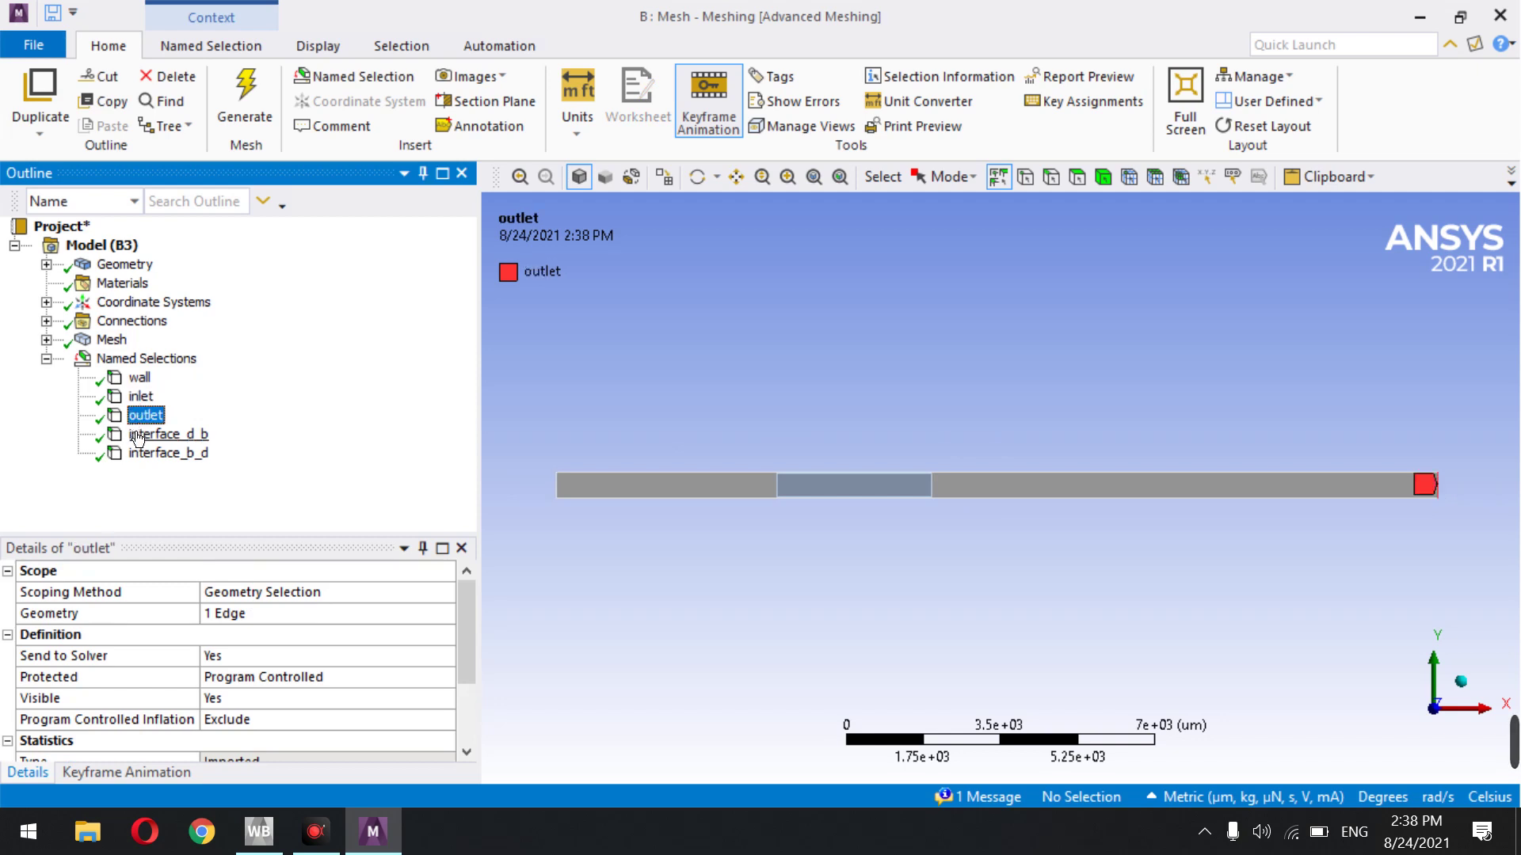
left_click(138, 434)
left_click(150, 455)
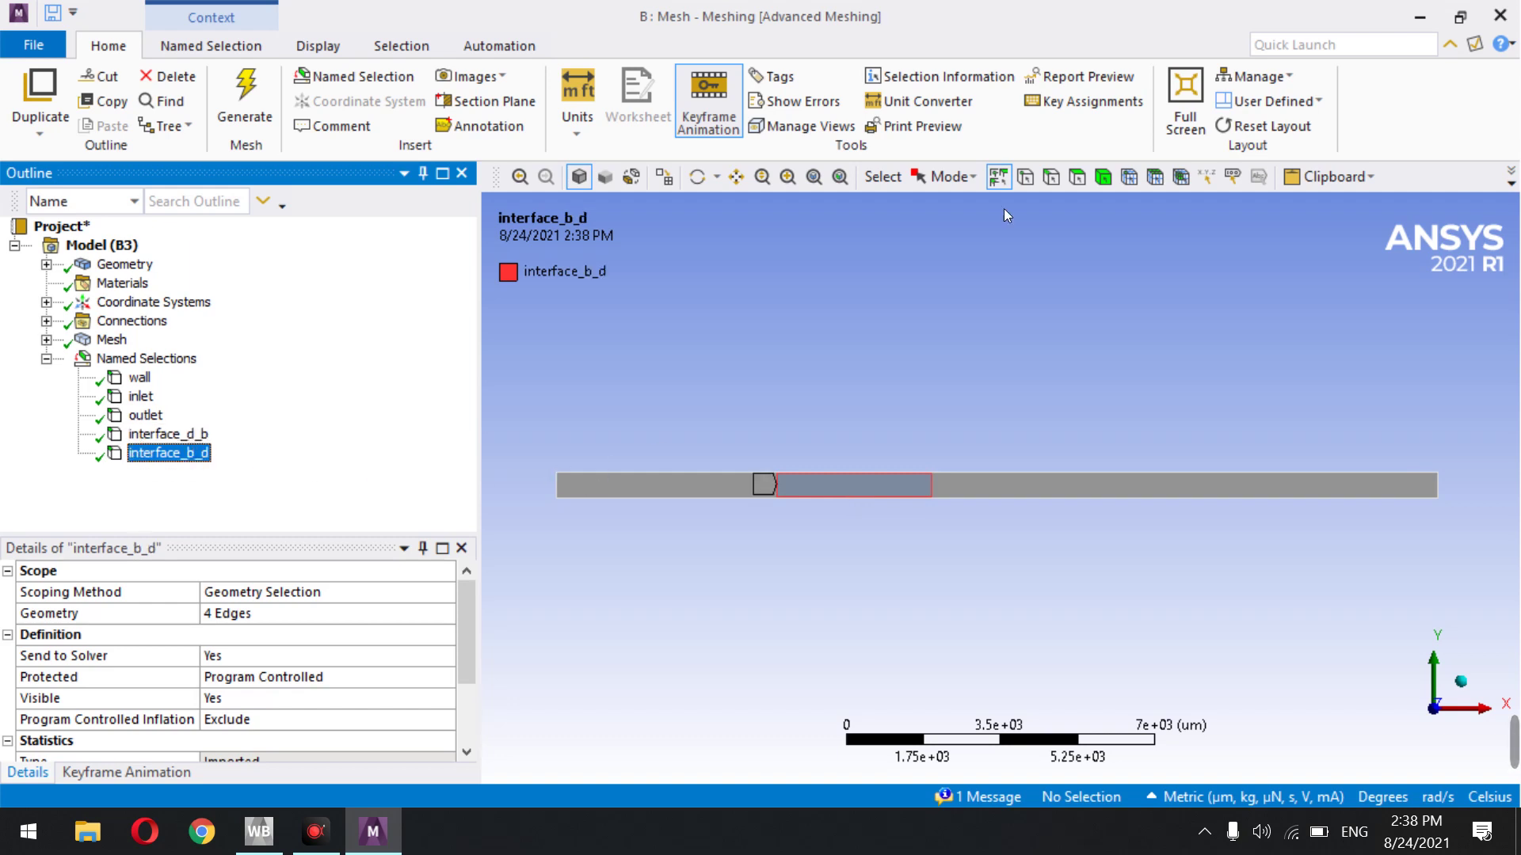
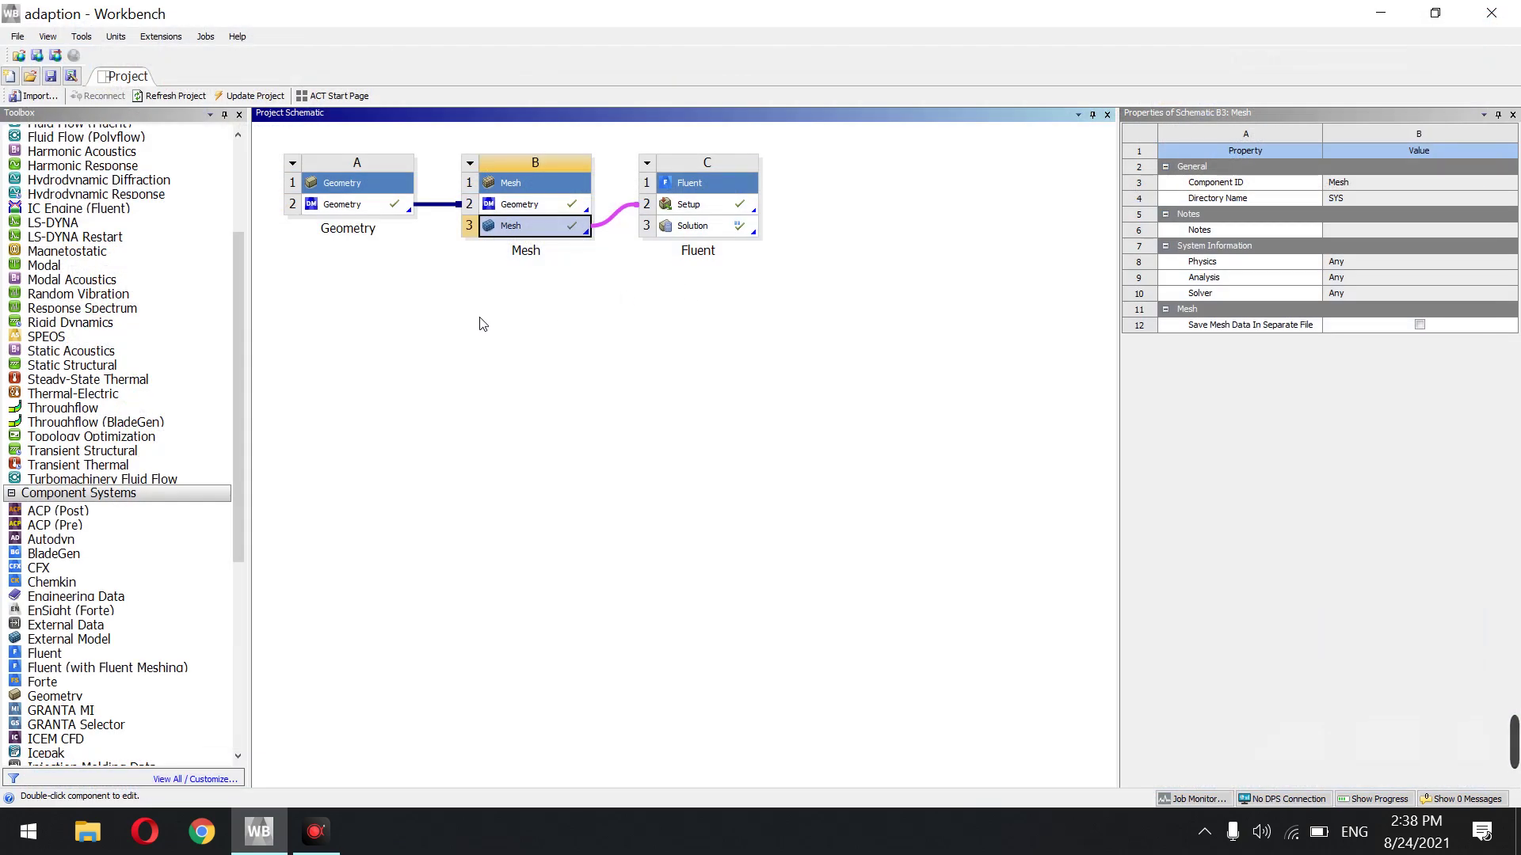
Switch to Workbench, add a second Fluent system to the project schematic and link the Mesh component to its Setup
left_click_drag(47, 654, 855, 230)
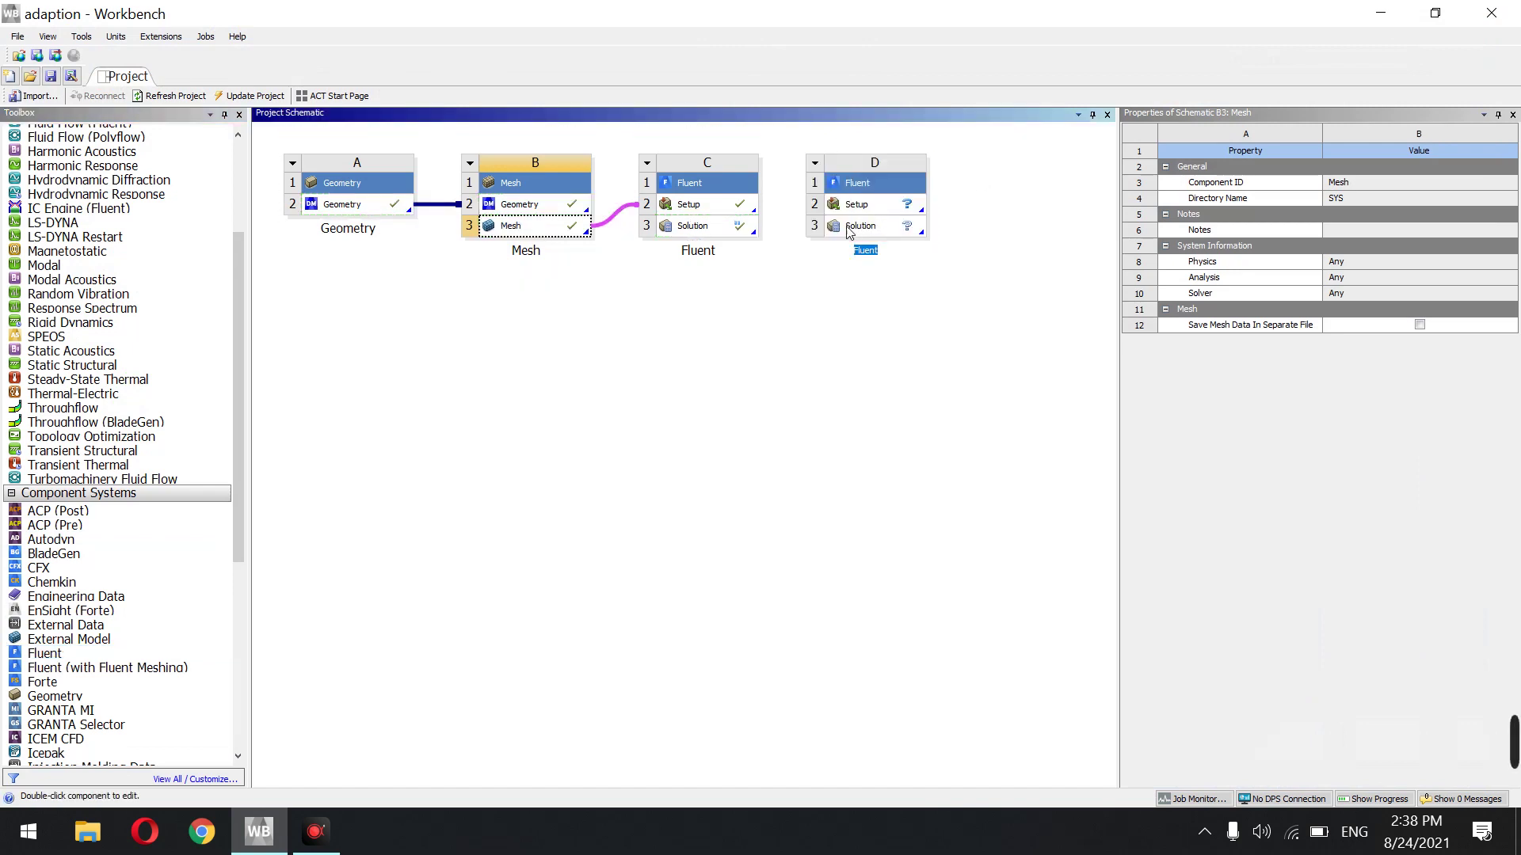
left_click_drag(515, 228, 849, 208)
left_click(849, 209)
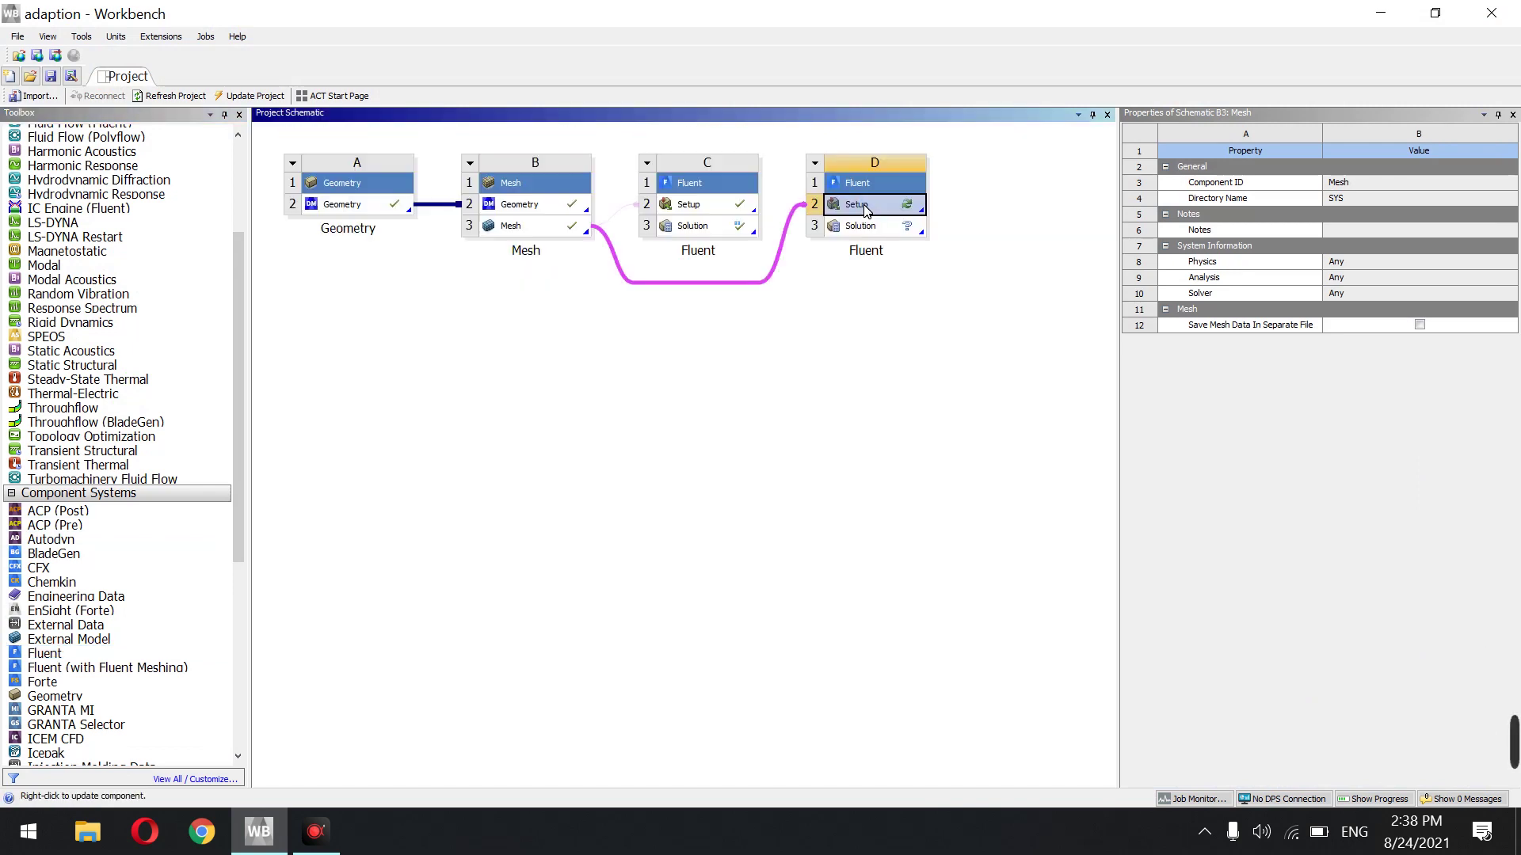
Open the new Fluent system's Setup and start the solver in double precision with 6 solver processes
right_click(864, 208)
left_click(911, 216)
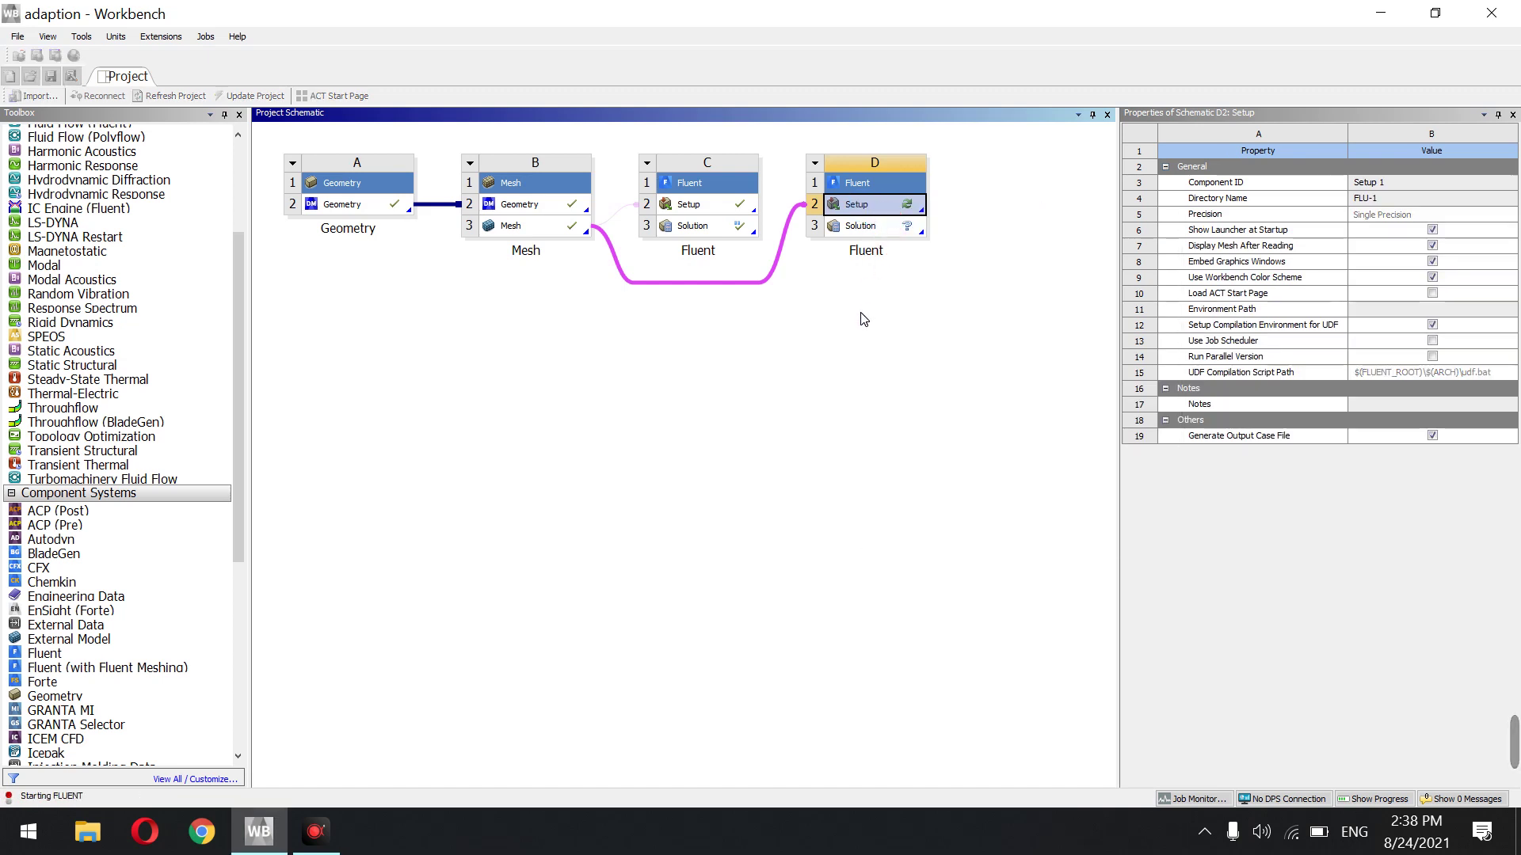
left_click(753, 370)
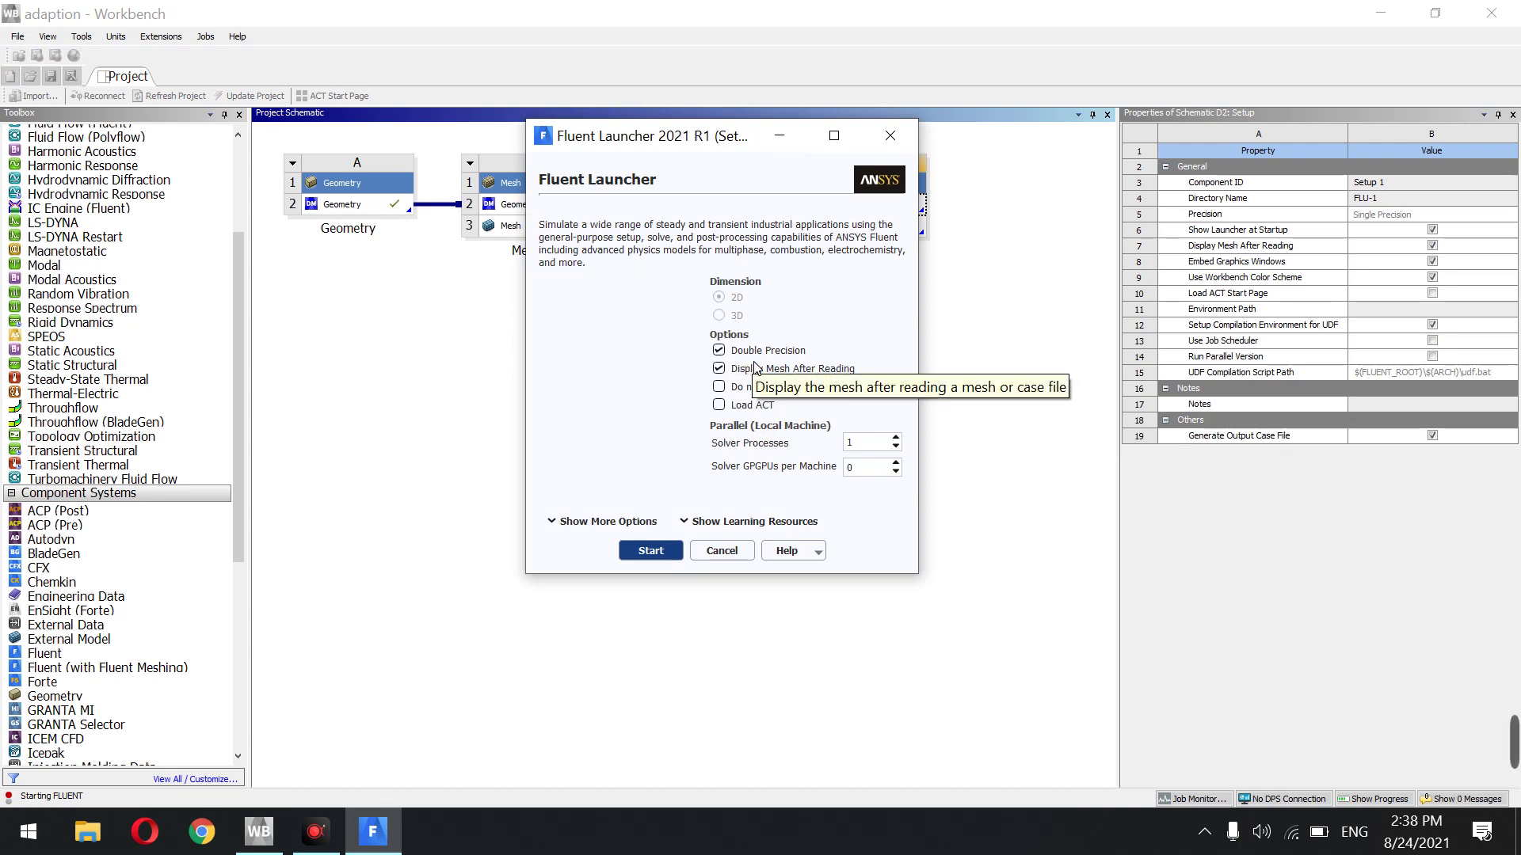
double_click(876, 448)
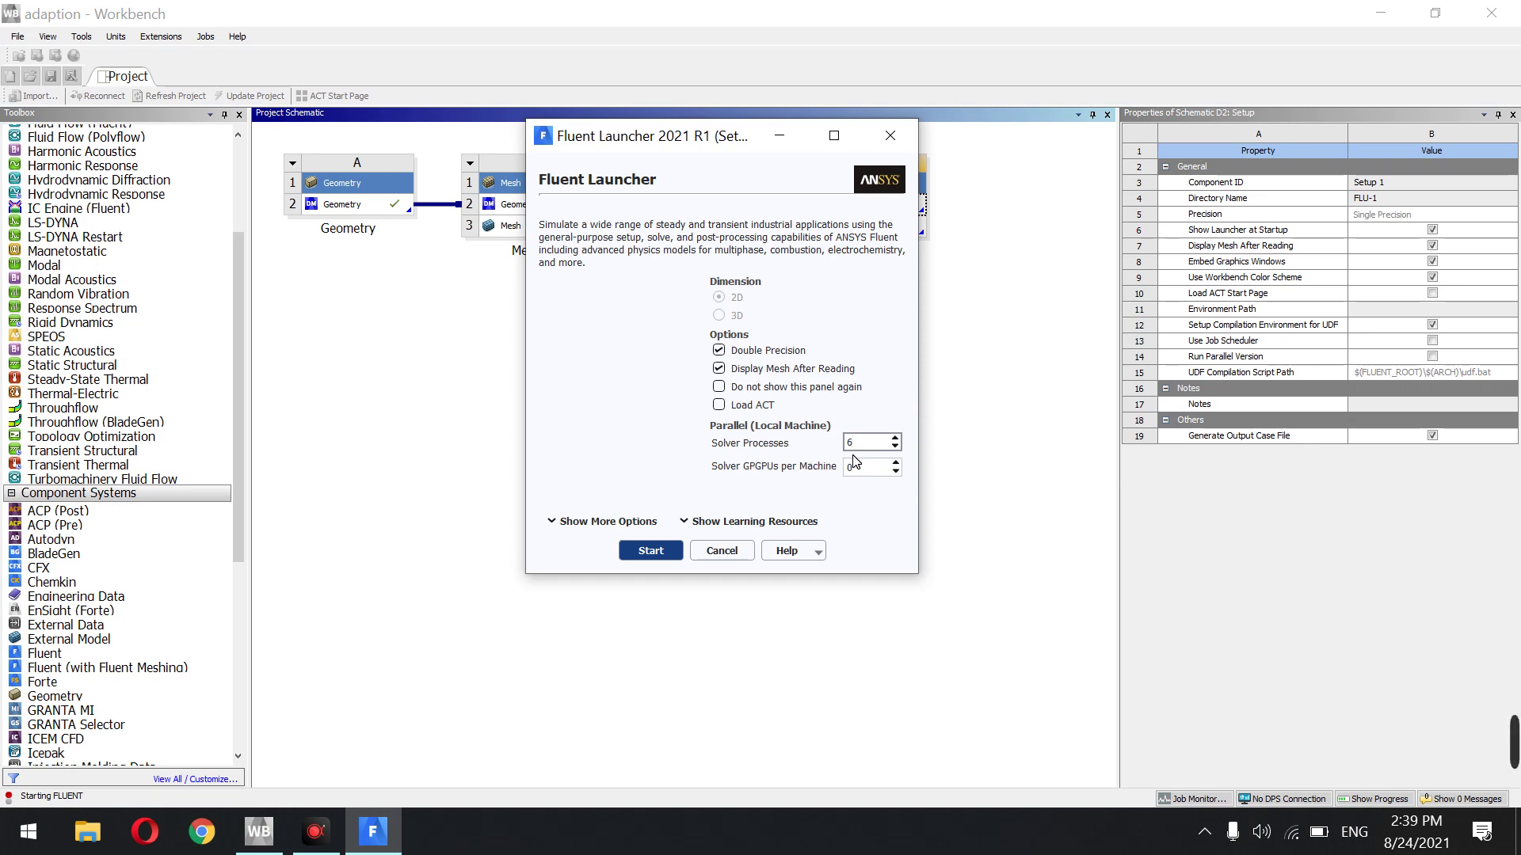
left_click(669, 557)
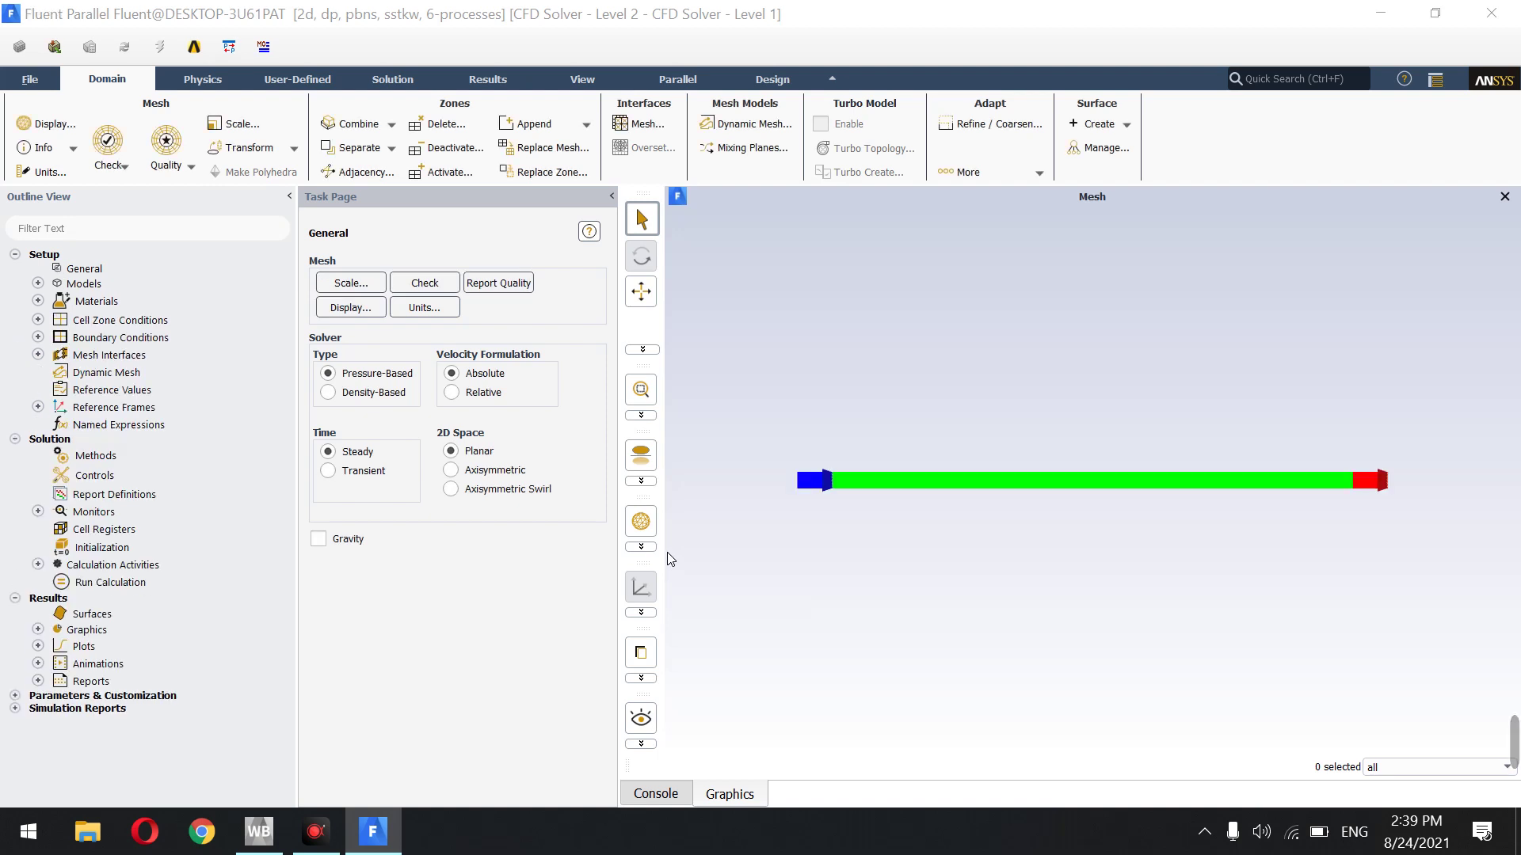
Display only the wall surfaces of the mesh, including wall-13, wall-14 and wall-15, and close the mesh display settings
right_click(886, 297)
mouse_move(932, 318)
left_click(1018, 312)
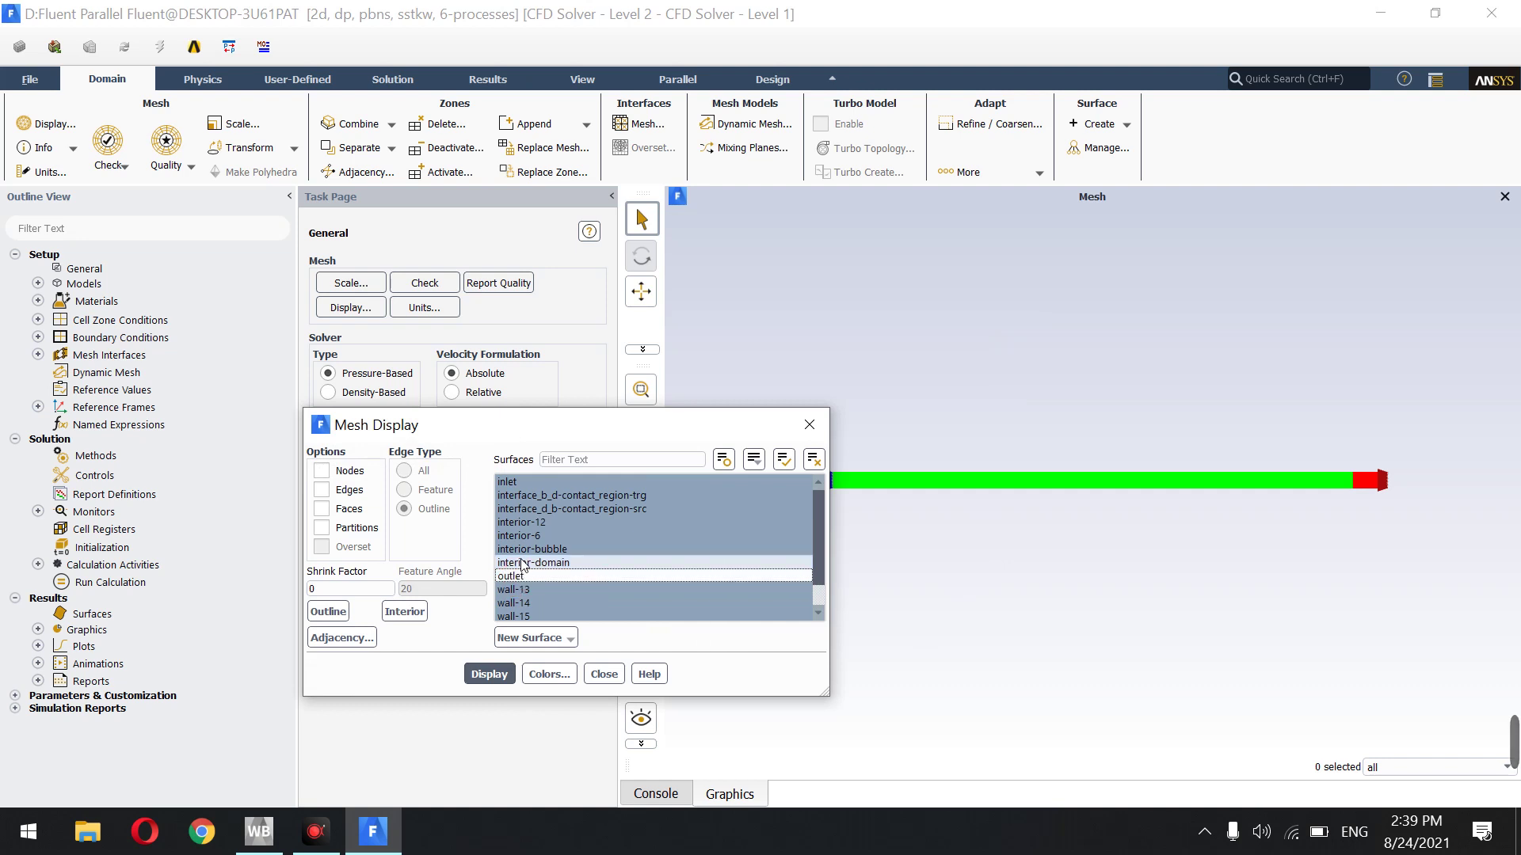
left_click(511, 483, "shift")
left_click(498, 675)
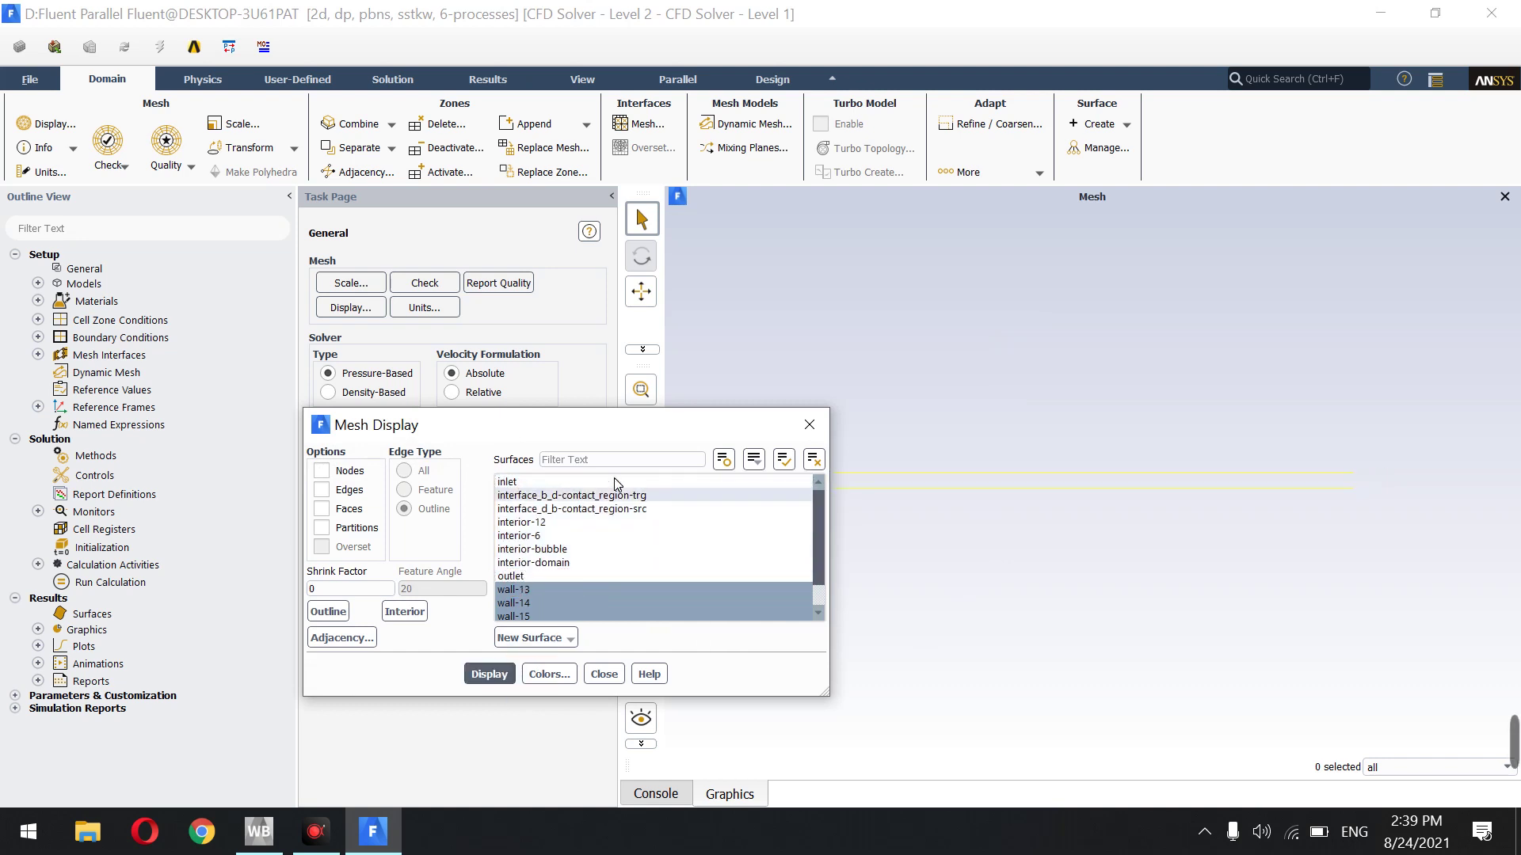
left_click_drag(607, 430, 510, 419)
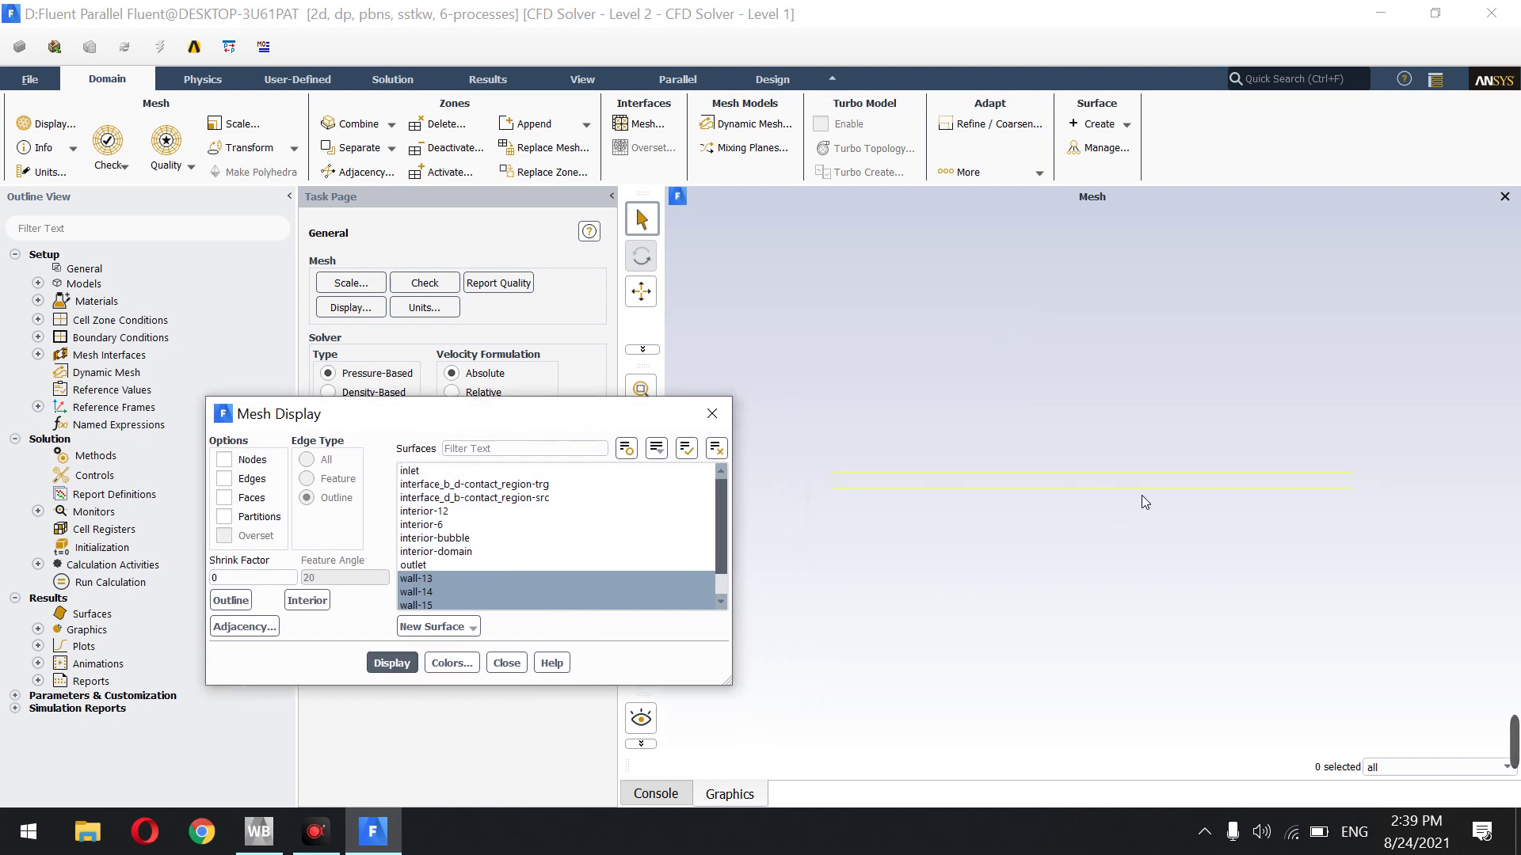
left_click(528, 670)
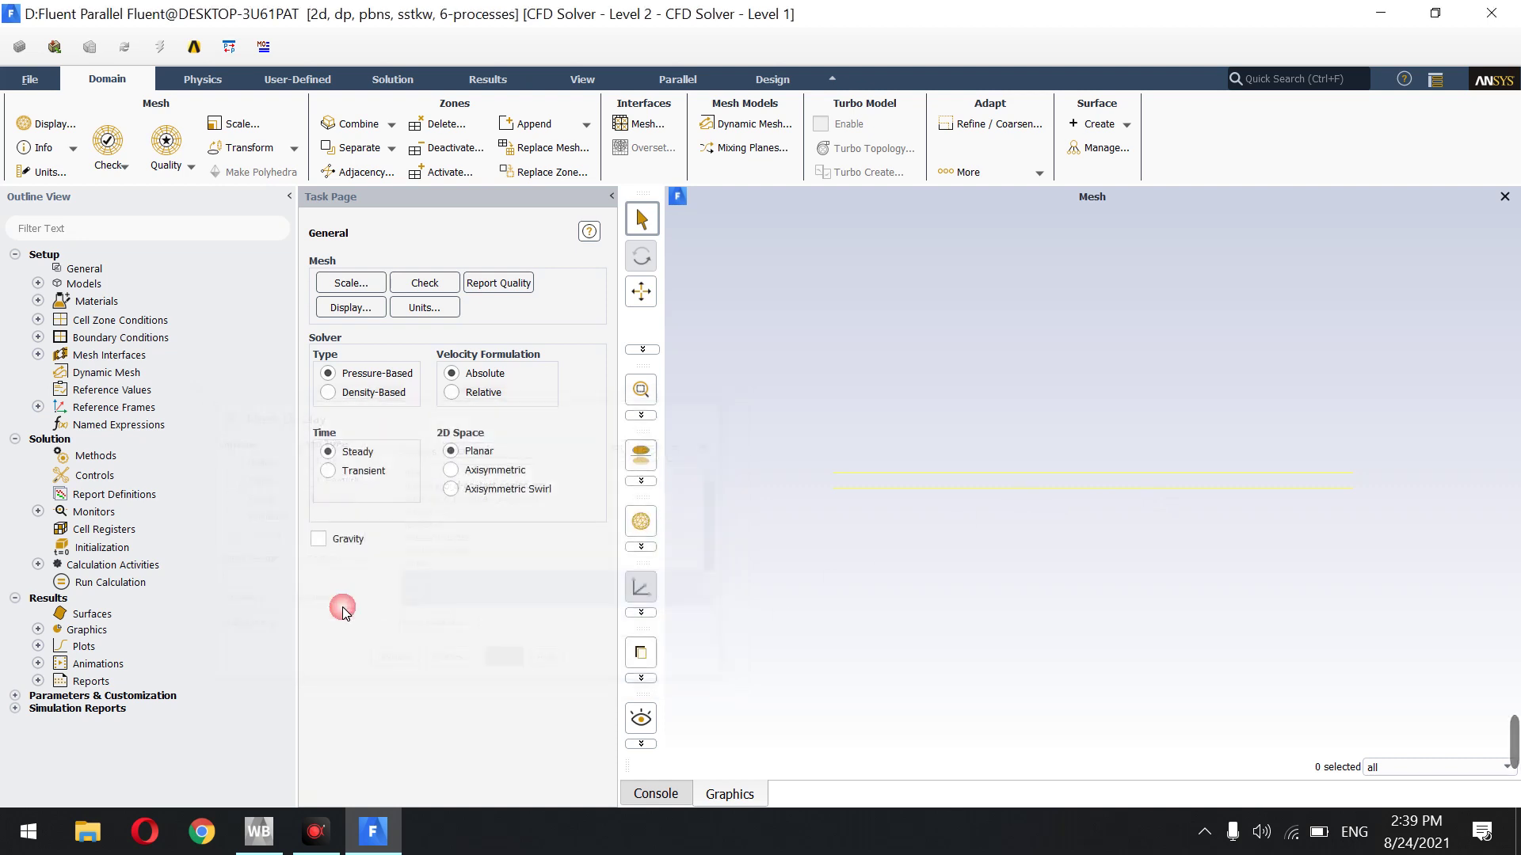
Delete the contact_region mesh interface
left_click(44, 358)
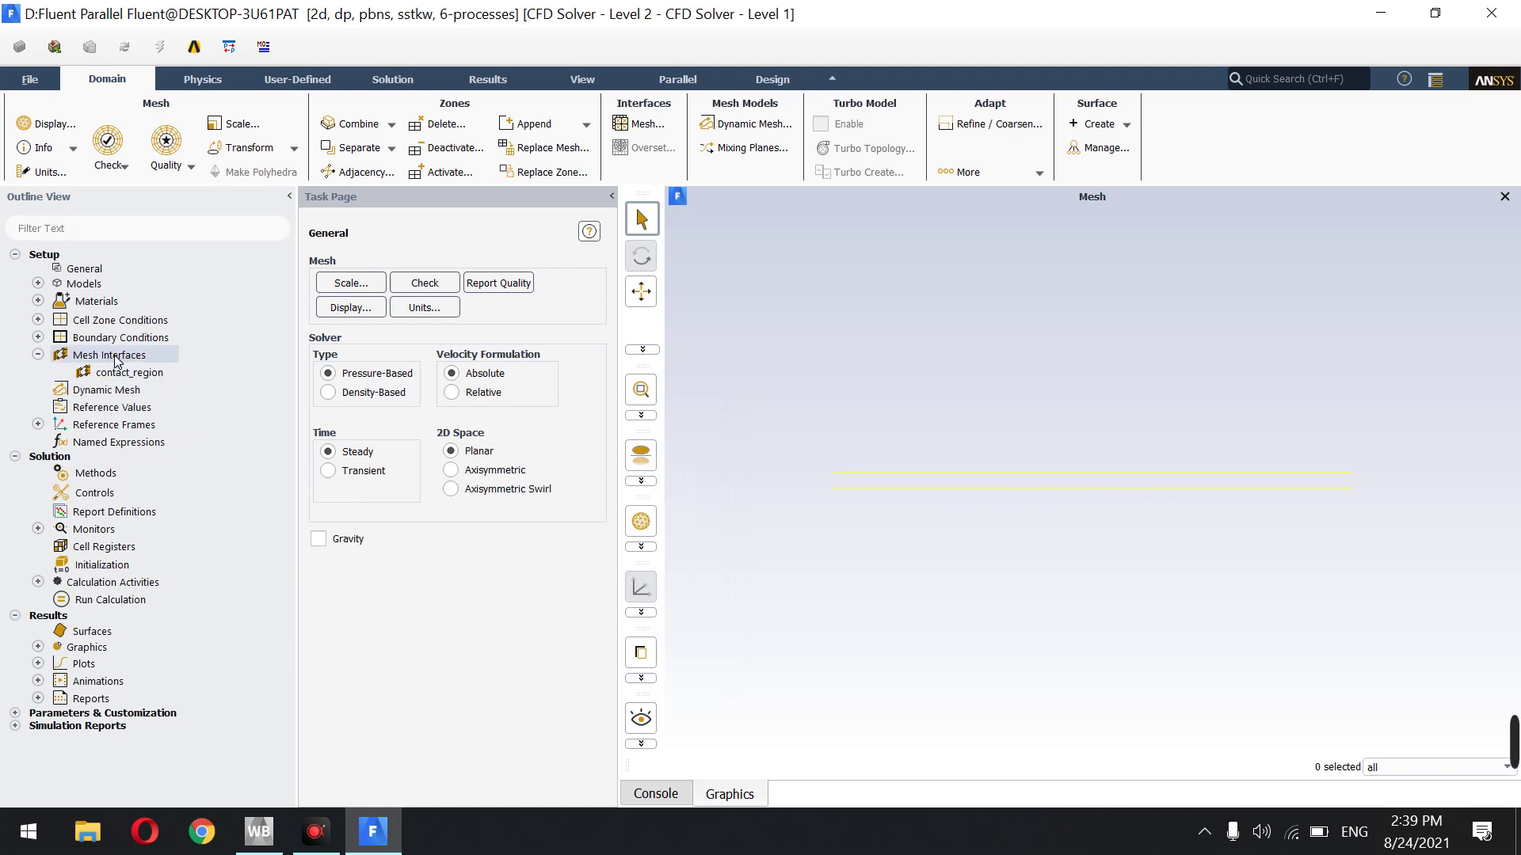
right_click(124, 380)
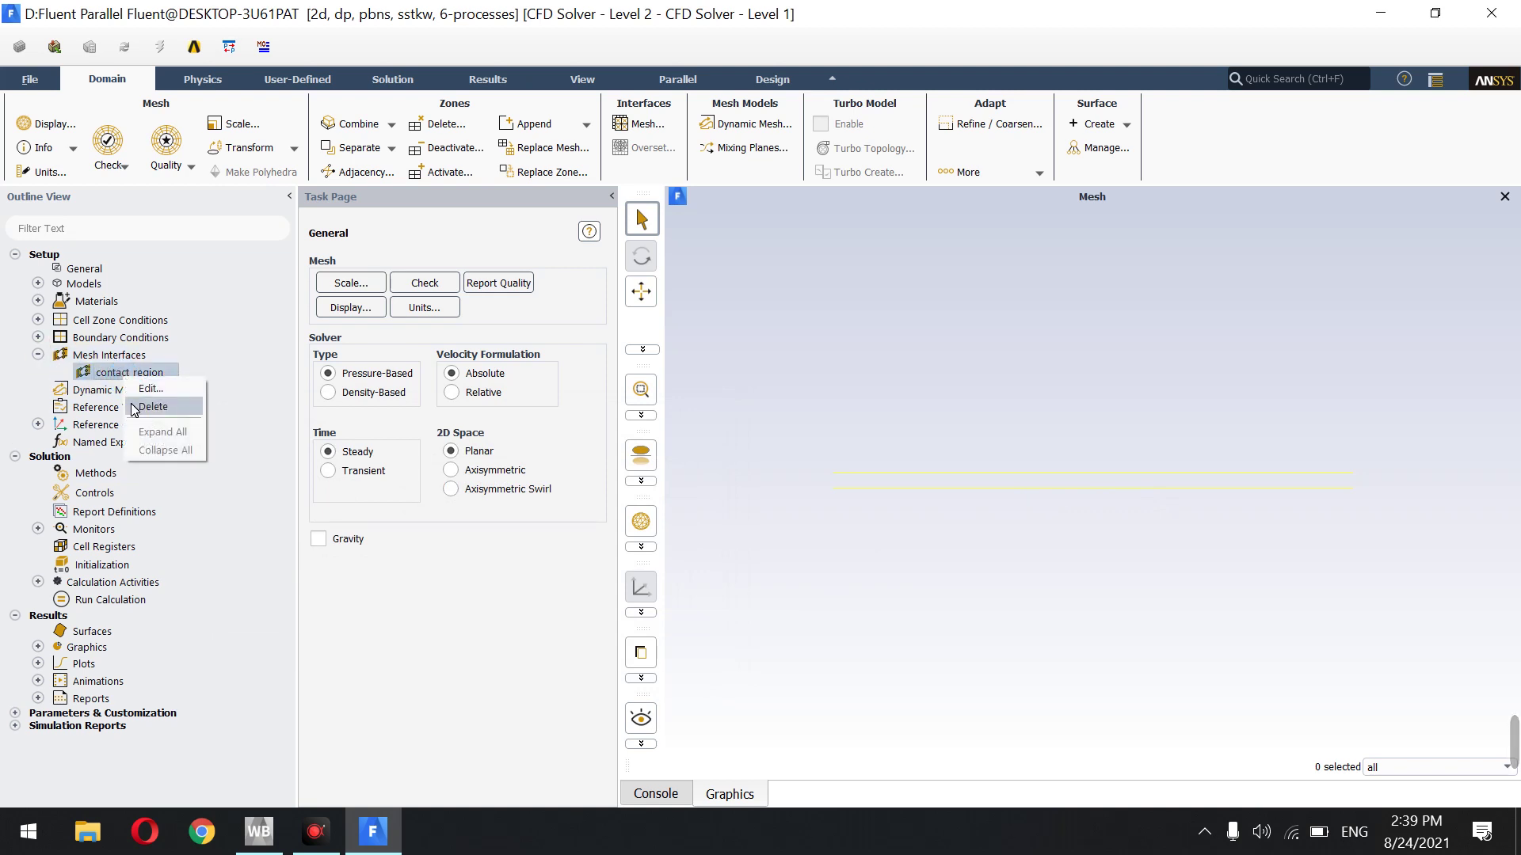
left_click(143, 407)
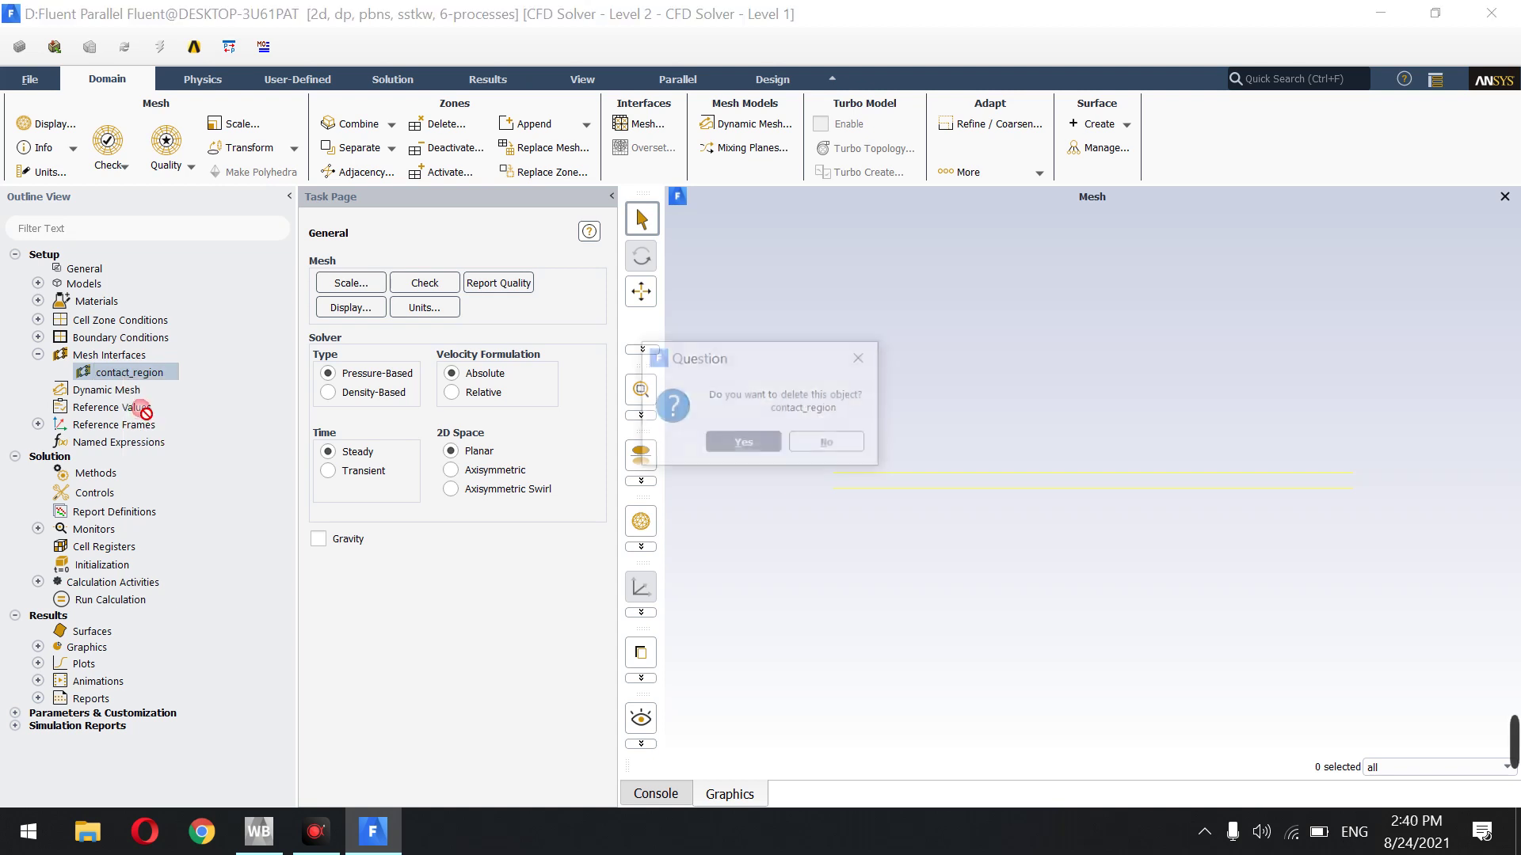
left_click(742, 443)
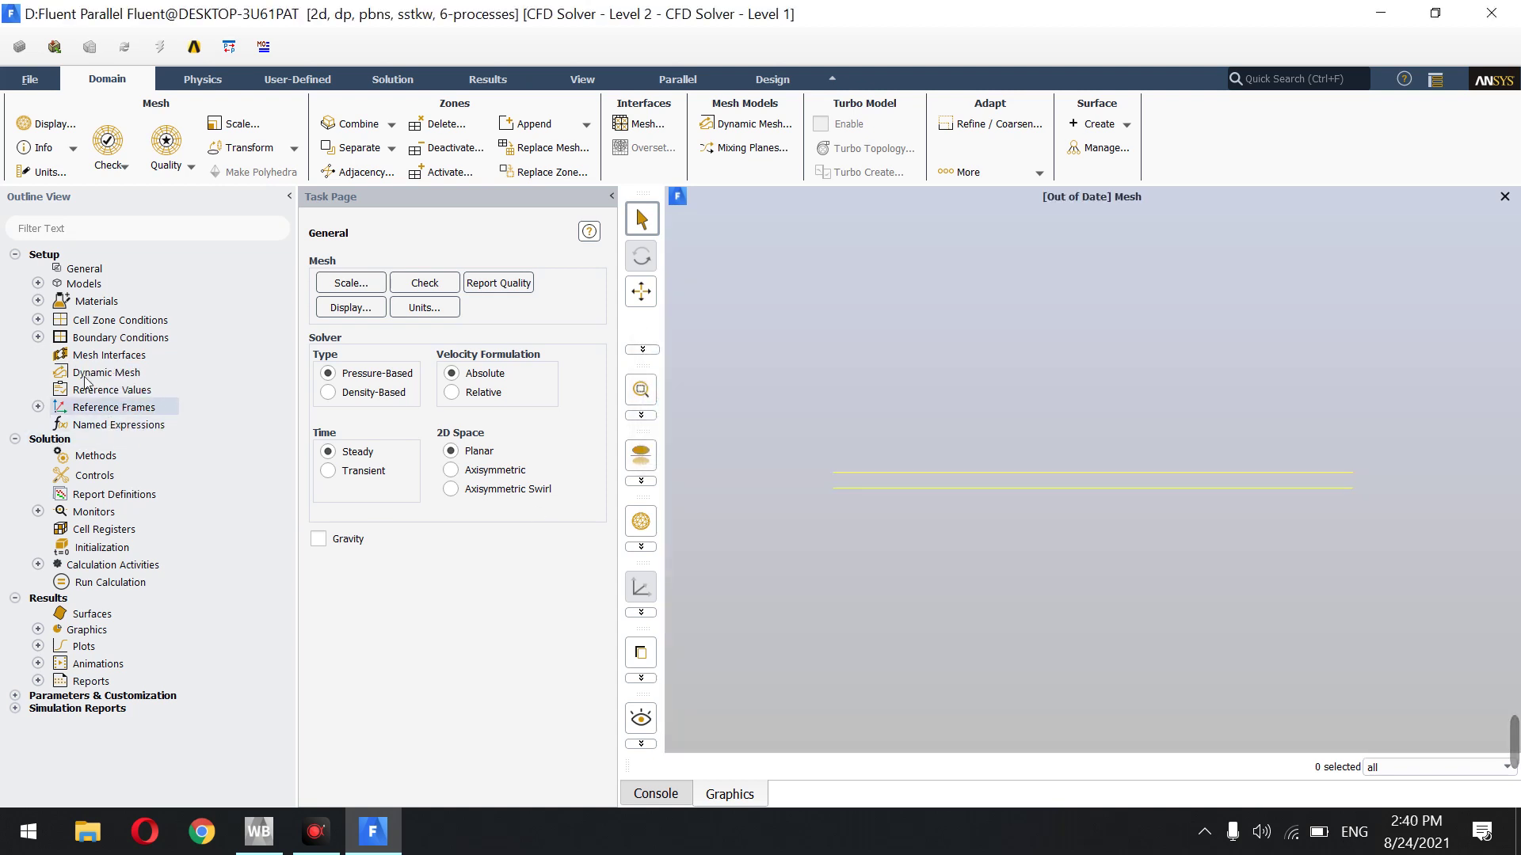
Change the boundary type of wall-contact_region-src to wall, keeping its default wall settings
left_click(37, 336)
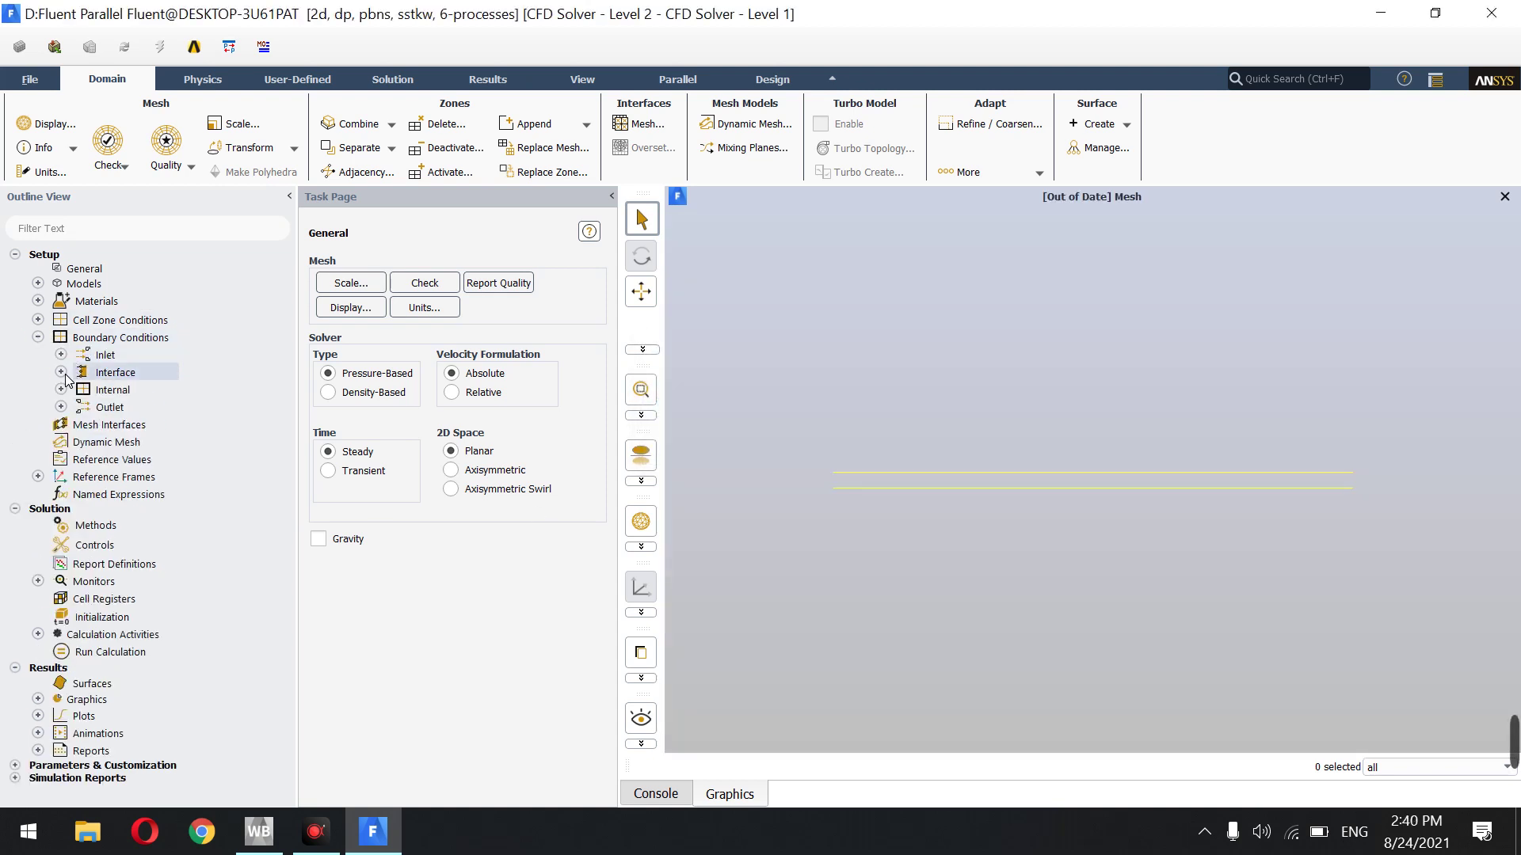
left_click(61, 372)
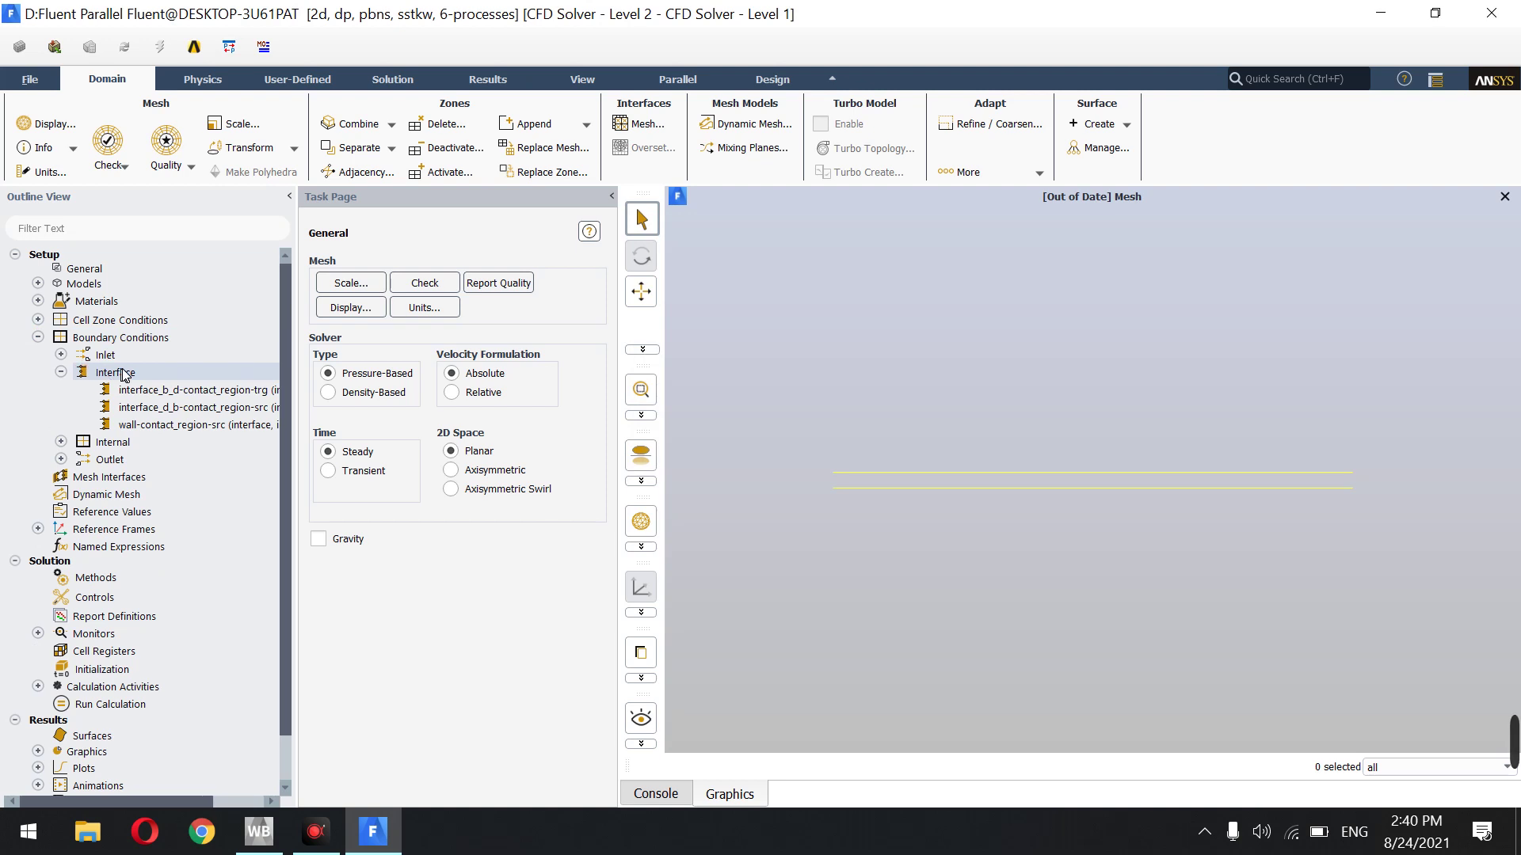
right_click(150, 428)
mouse_move(219, 551)
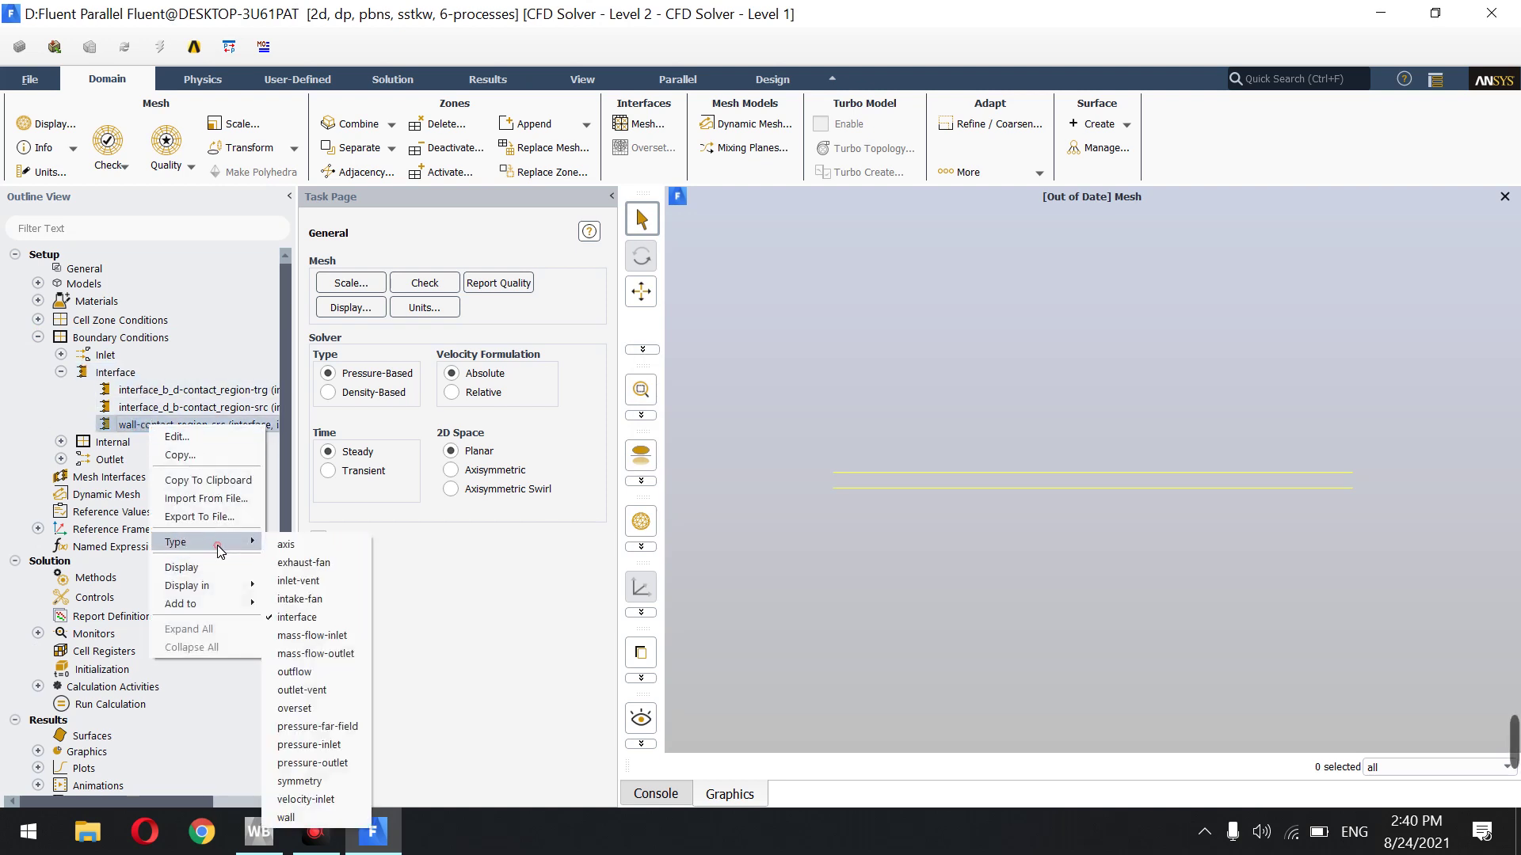
left_click(287, 817)
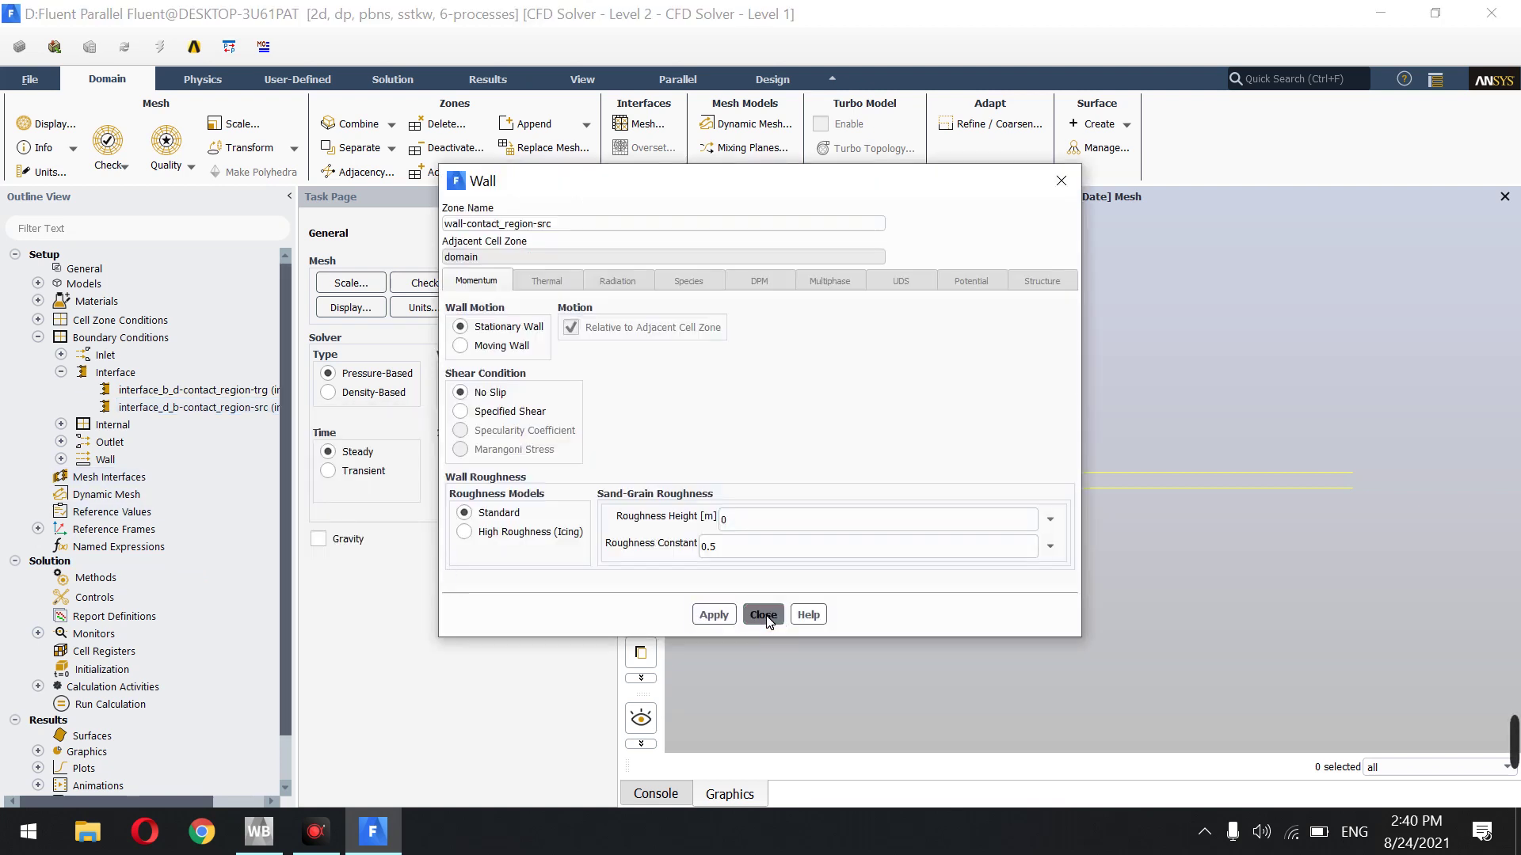
left_click(763, 615)
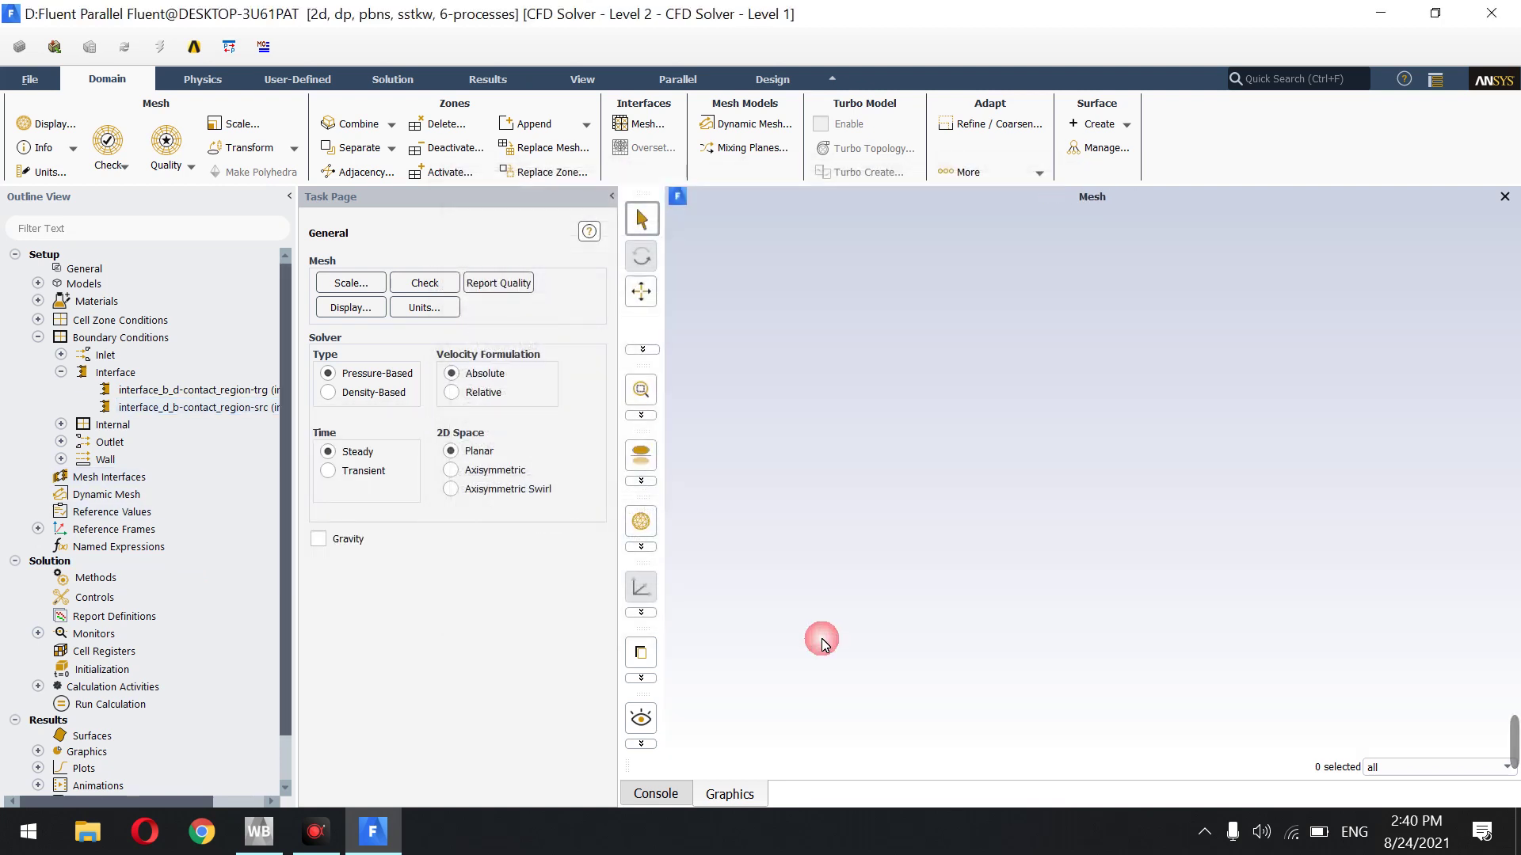
Deselect every other surface in the mesh display and show only wall-contact_region-src
right_click(828, 594)
mouse_move(879, 602)
left_click(950, 606)
left_click(428, 470)
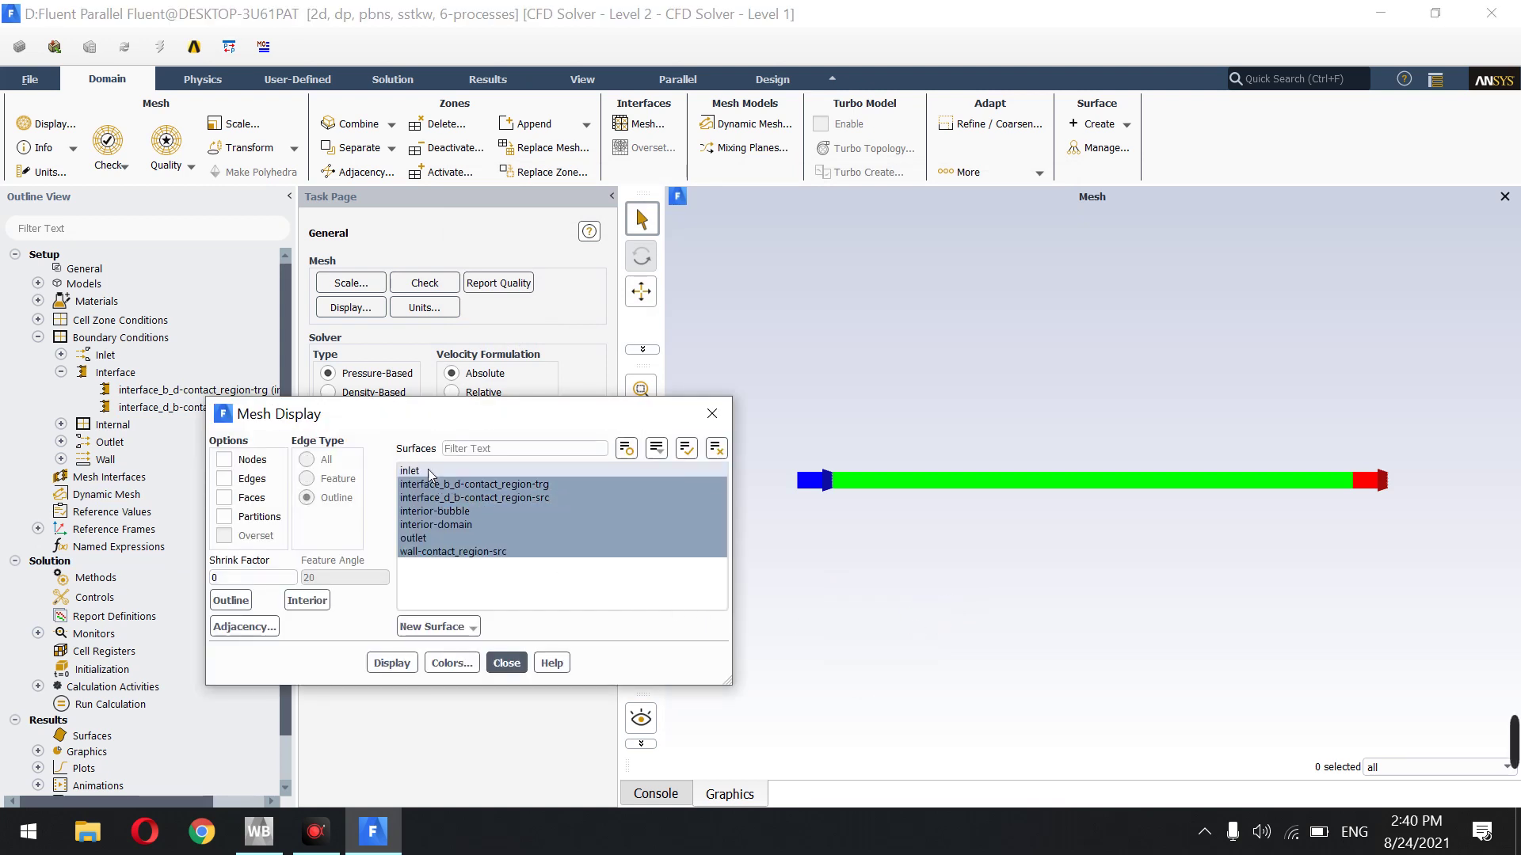
left_click(415, 538)
left_click(417, 551)
left_click(391, 663)
Add the outlet, interior-domain and interior-bubble surfaces to the mesh display one after another
left_click(416, 538)
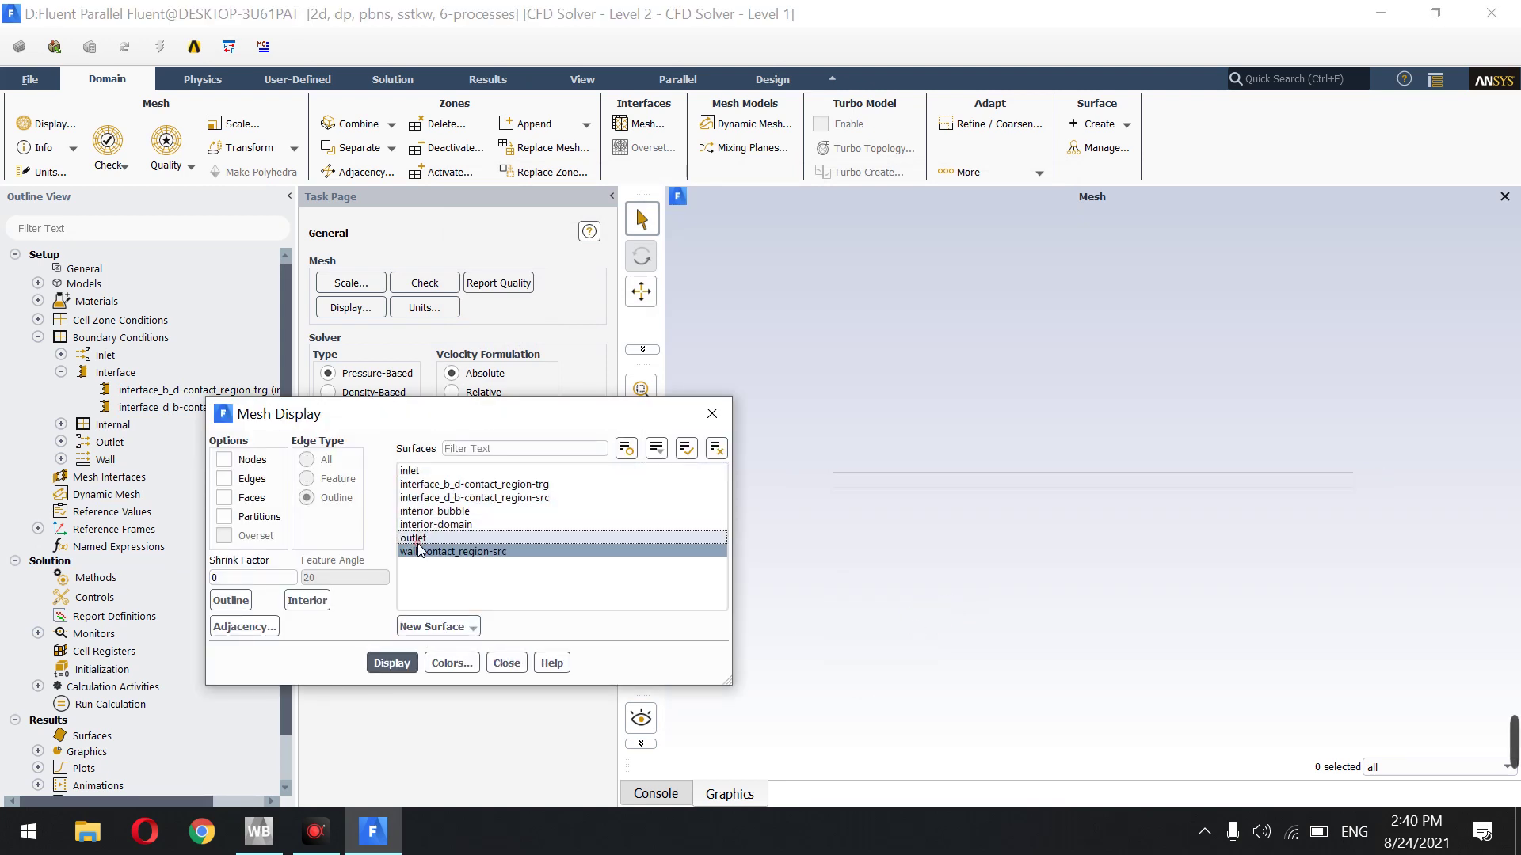
left_click(391, 663)
left_click(422, 525)
left_click(391, 663)
left_click(432, 525)
left_click(432, 525)
left_click(432, 512)
left_click(383, 670)
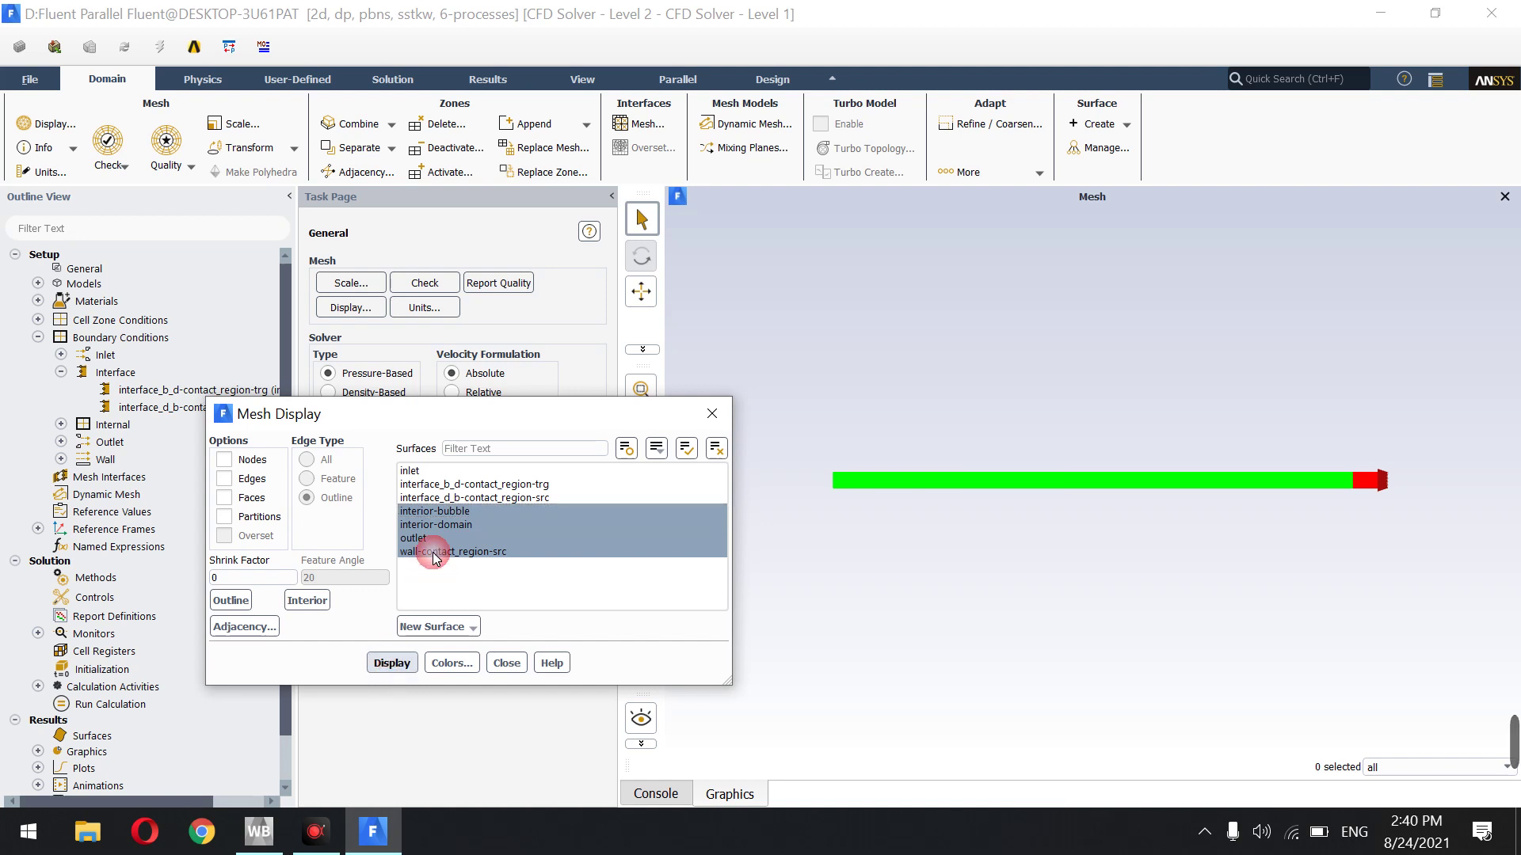
Add both interface surfaces and the inlet to the mesh display, and close the display settings
left_click(442, 499)
left_click(441, 485)
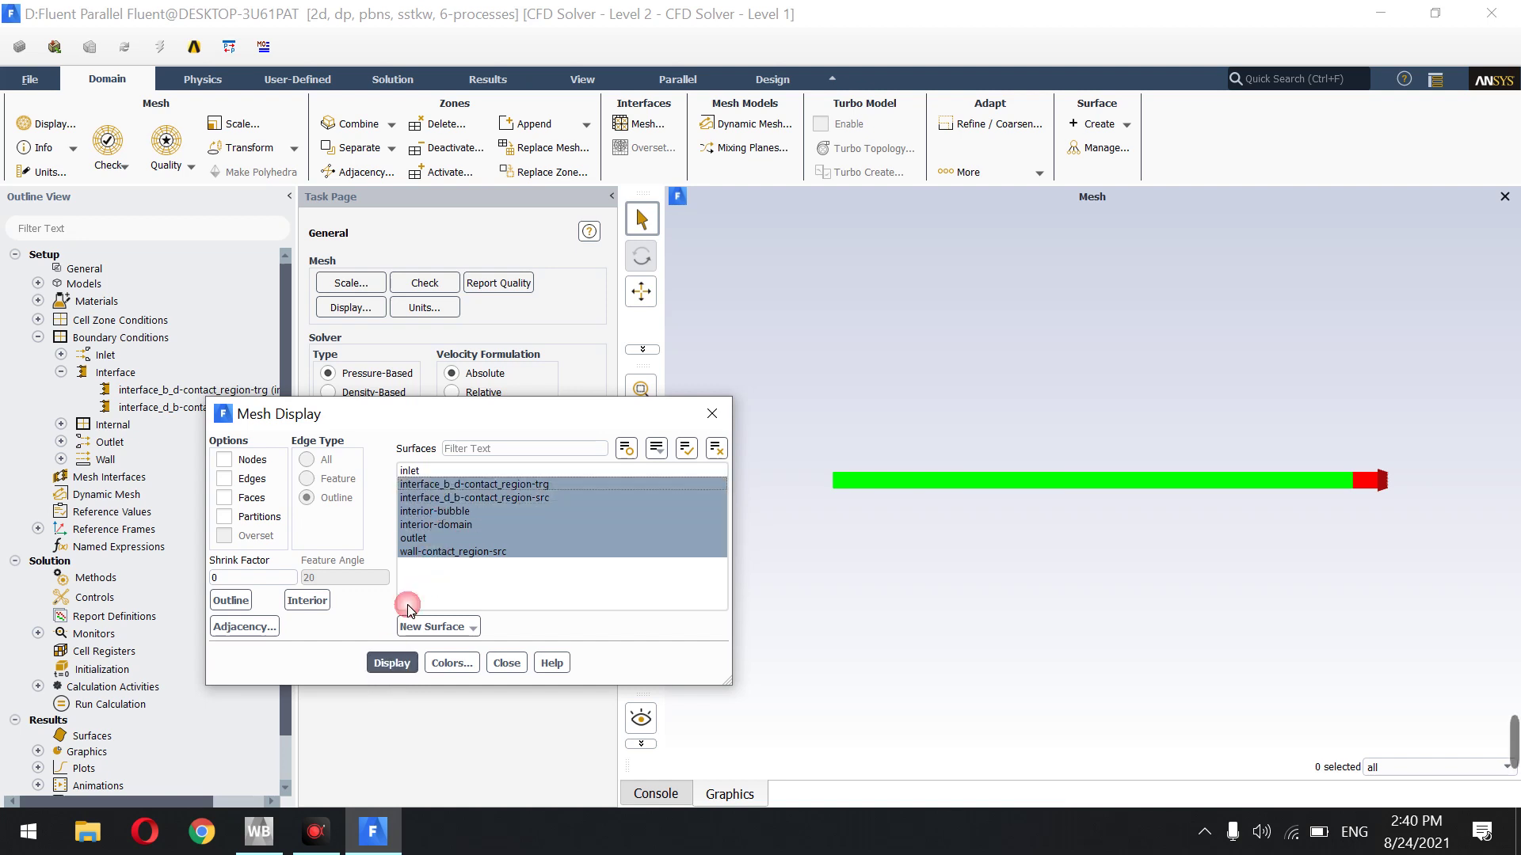
left_click(392, 664)
left_click(420, 469)
left_click(388, 663)
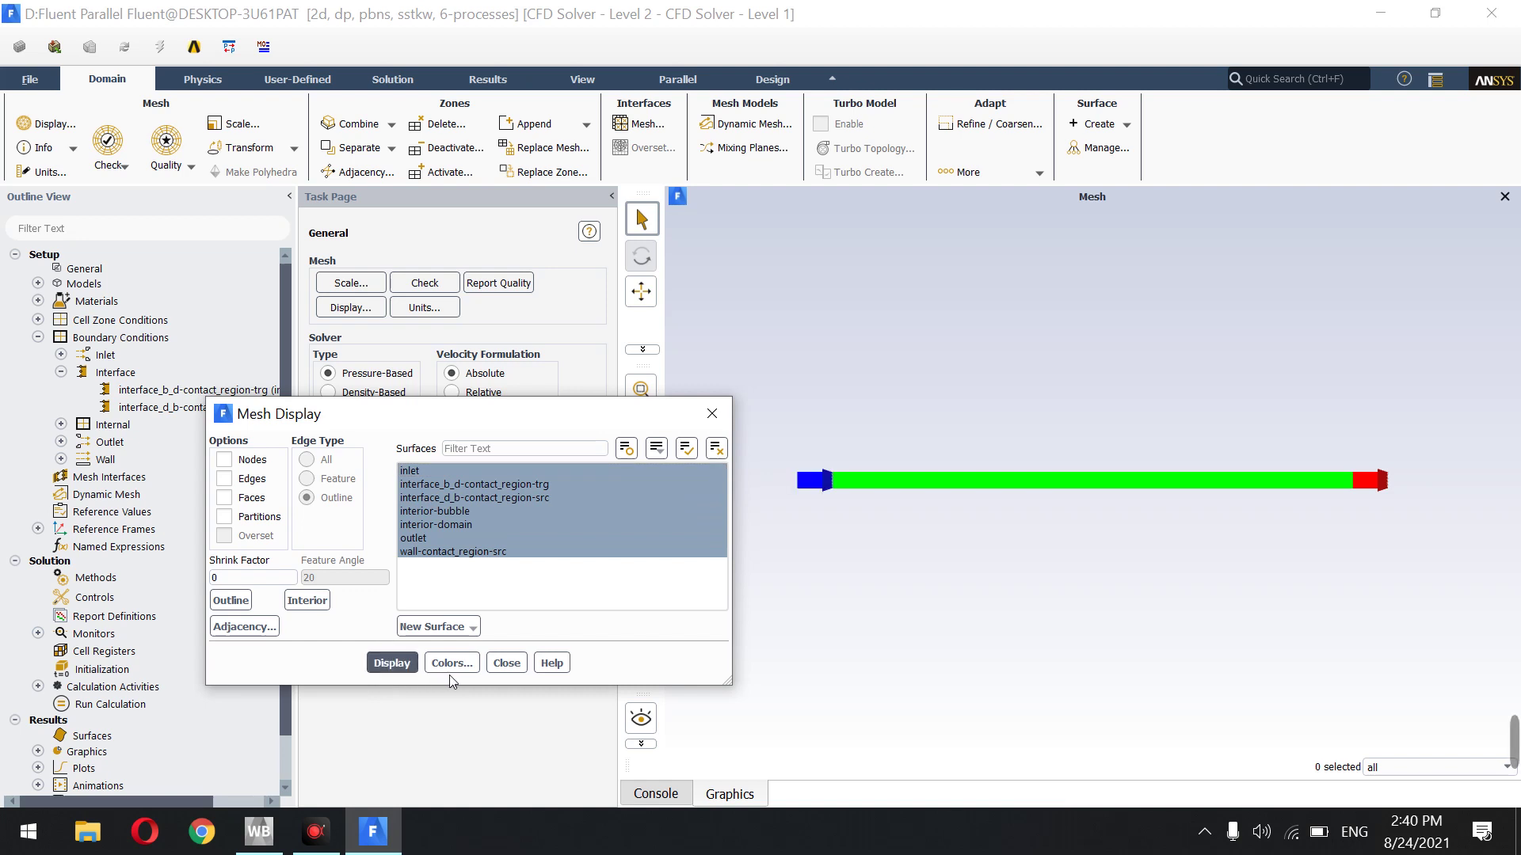
left_click(505, 664)
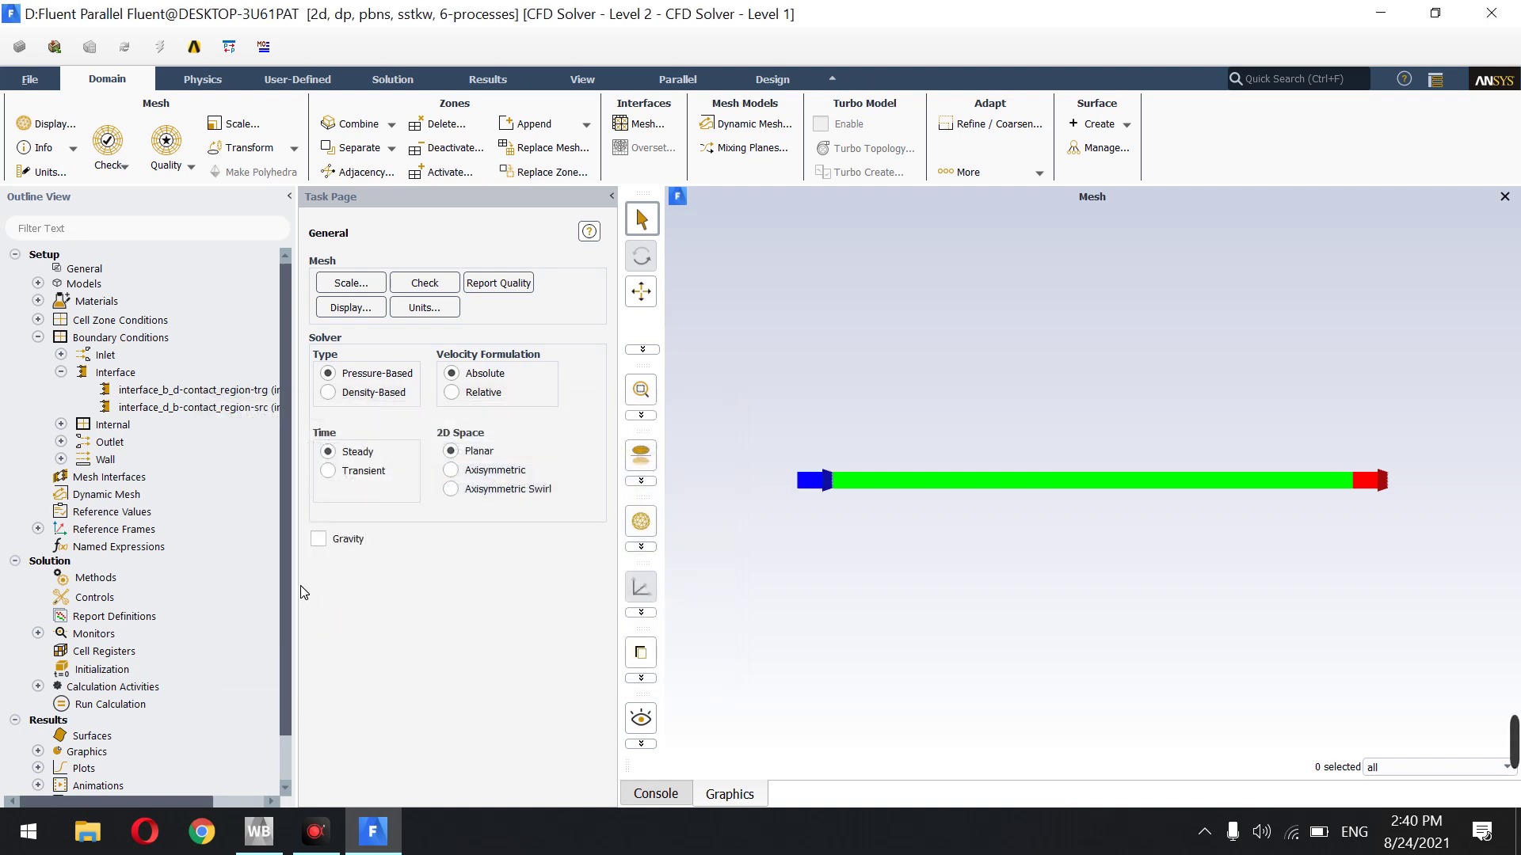
Set the solver's time formulation to Transient
left_click(353, 477)
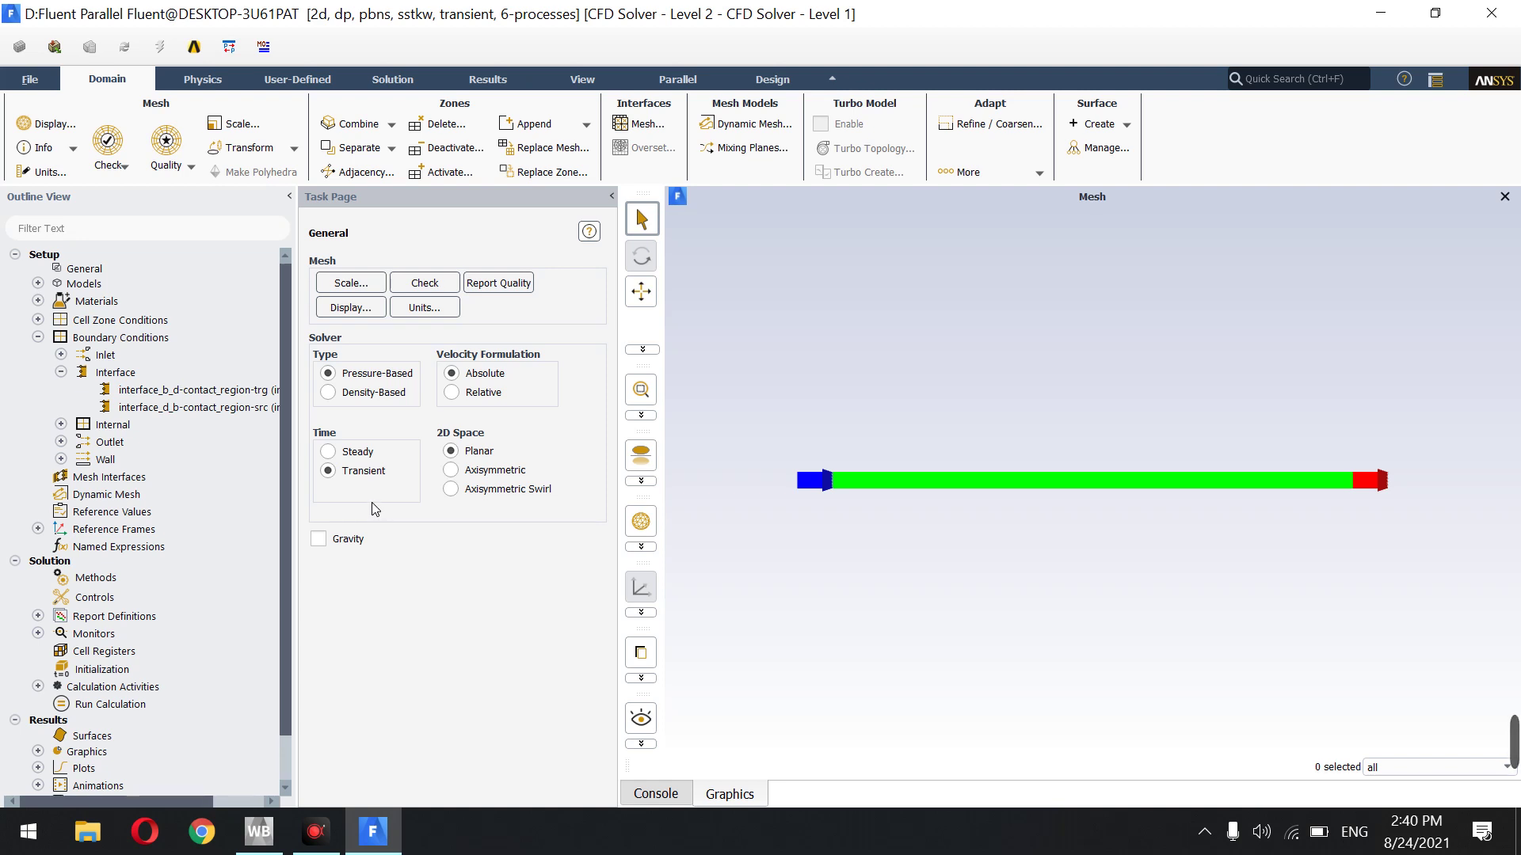
Copy the water-liquid (h2o<l>) material from the Fluent database into the case's fluid materials
left_click(37, 284)
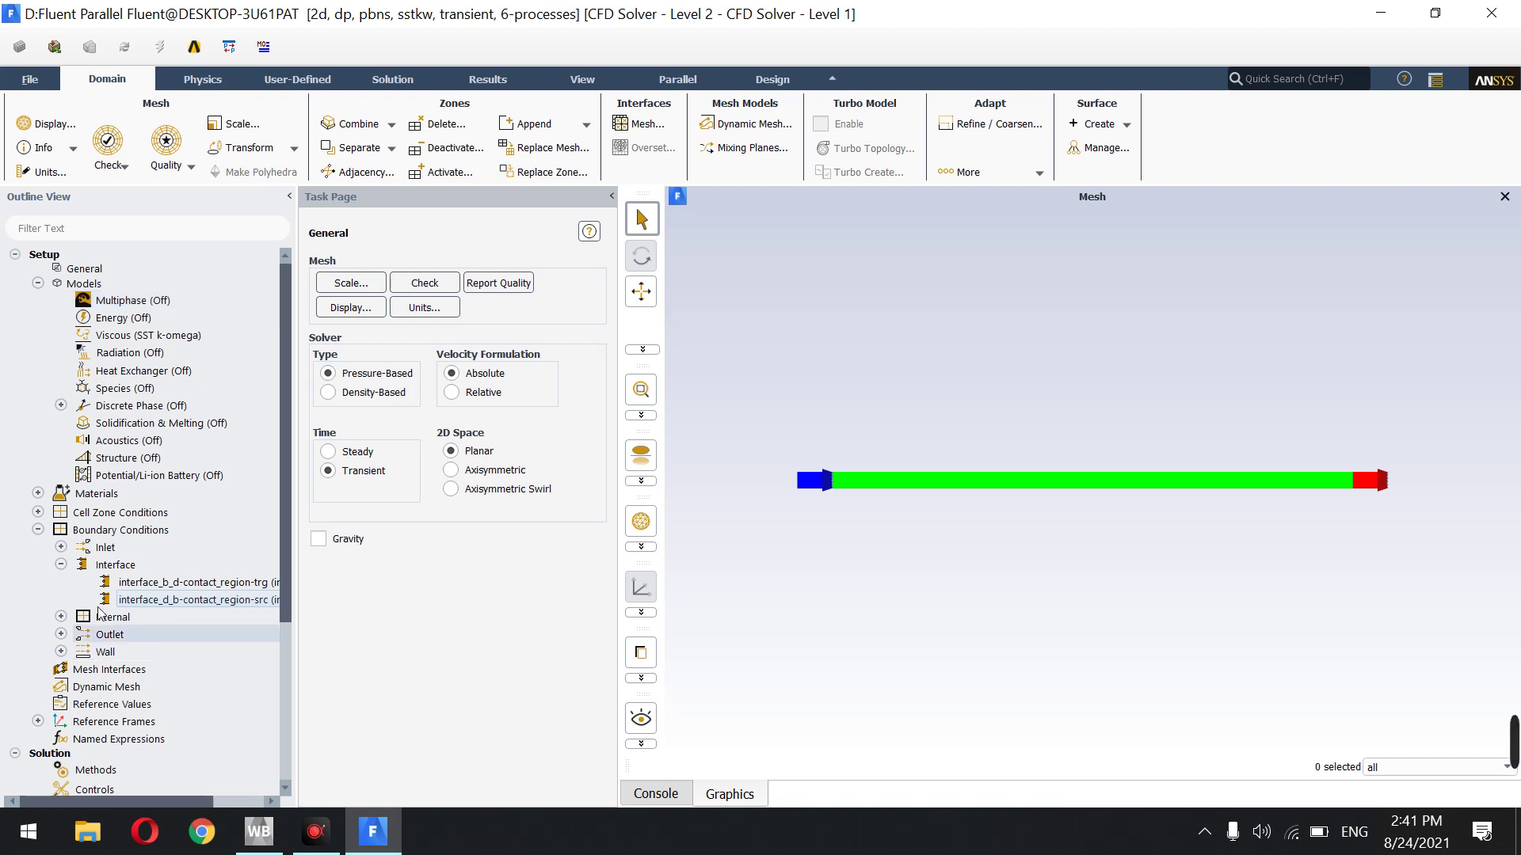
left_click(37, 492)
left_click(61, 512)
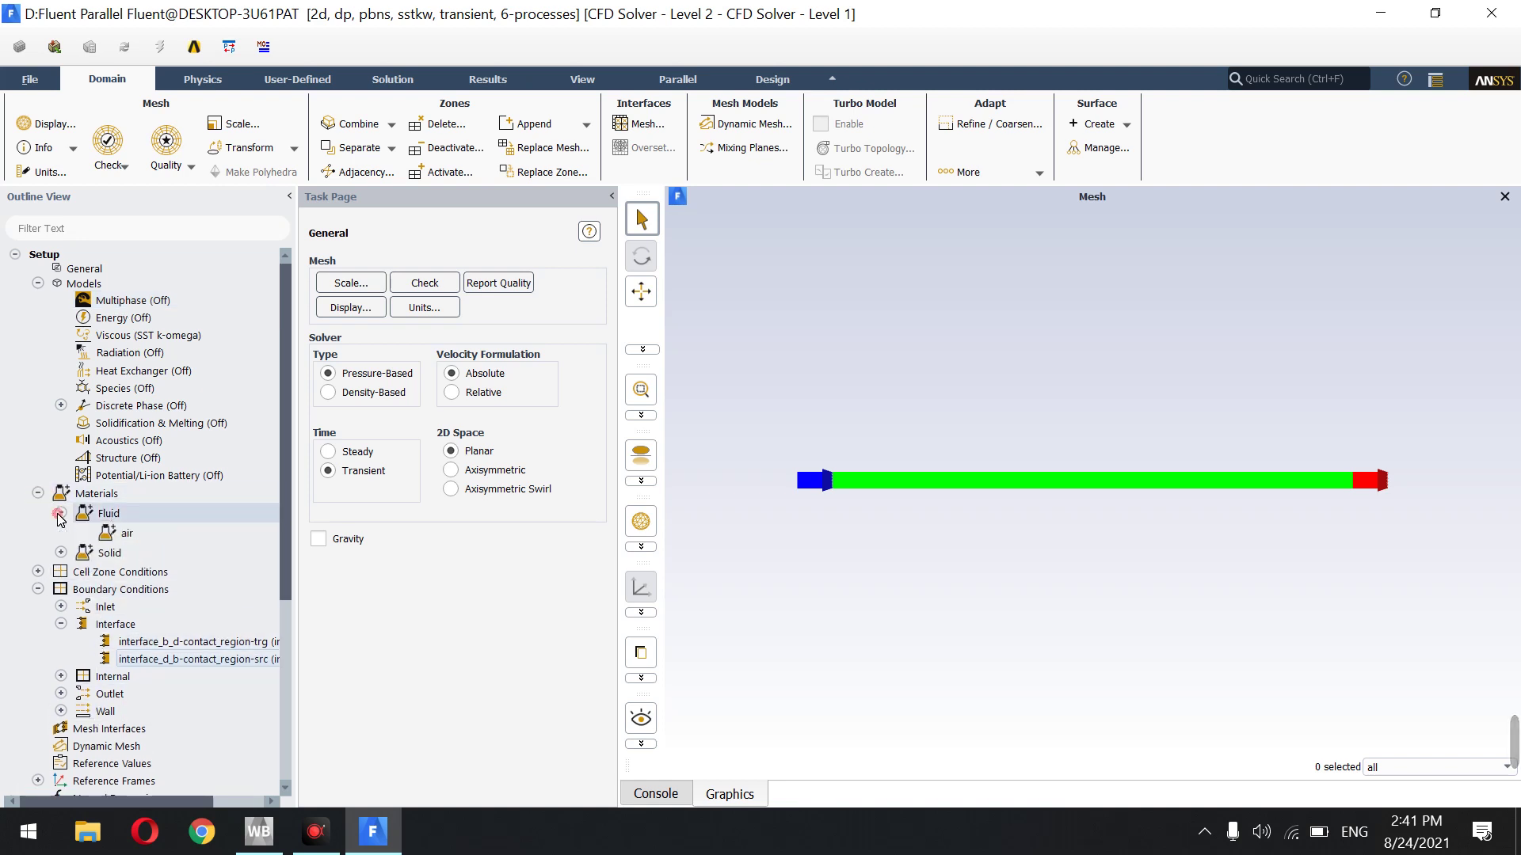
right_click(109, 515)
left_click(177, 525)
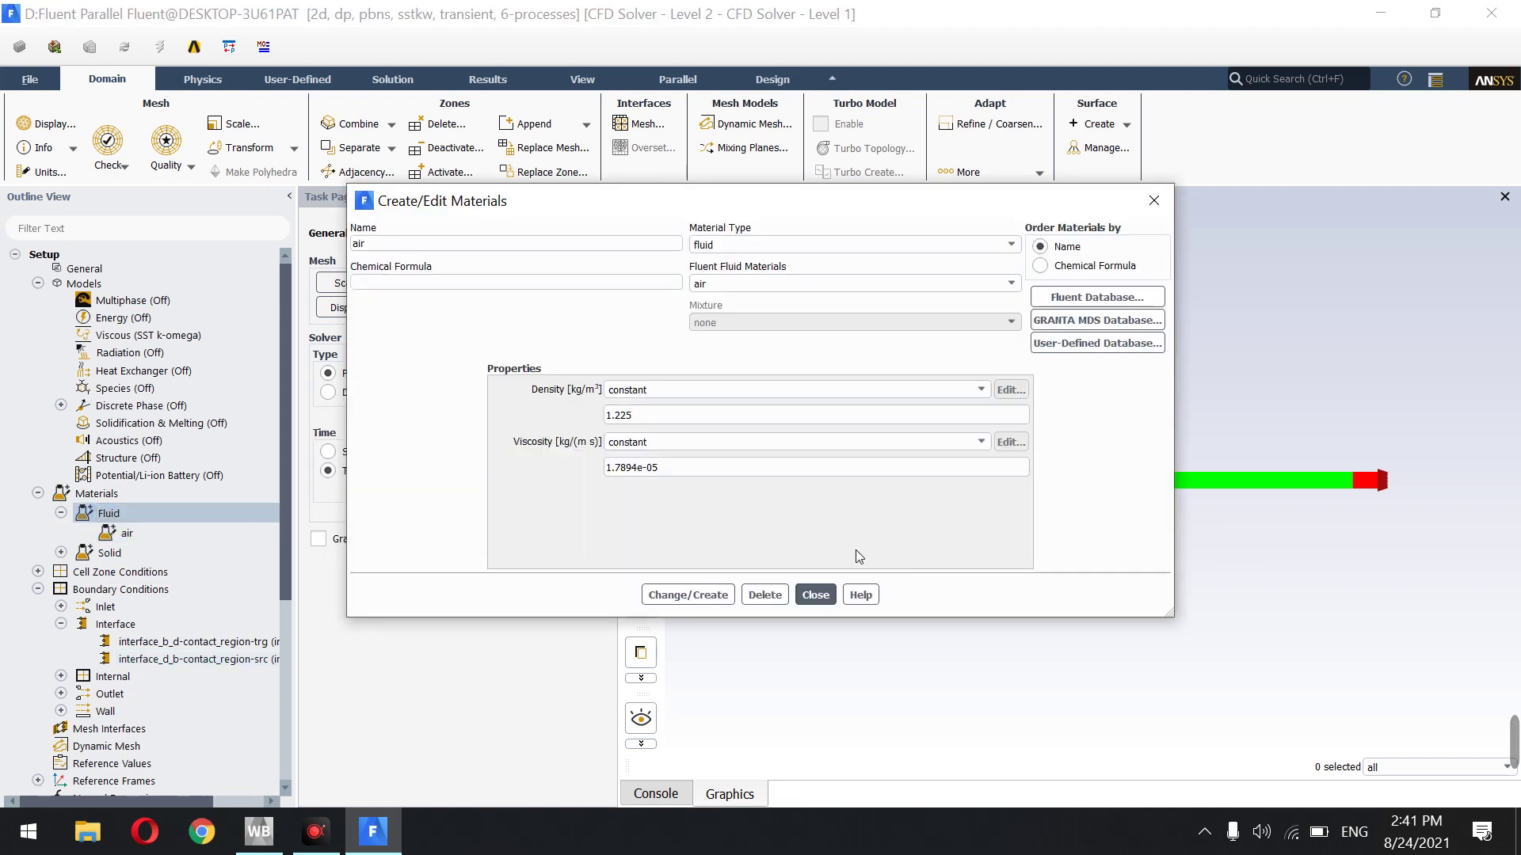
left_click(1086, 301)
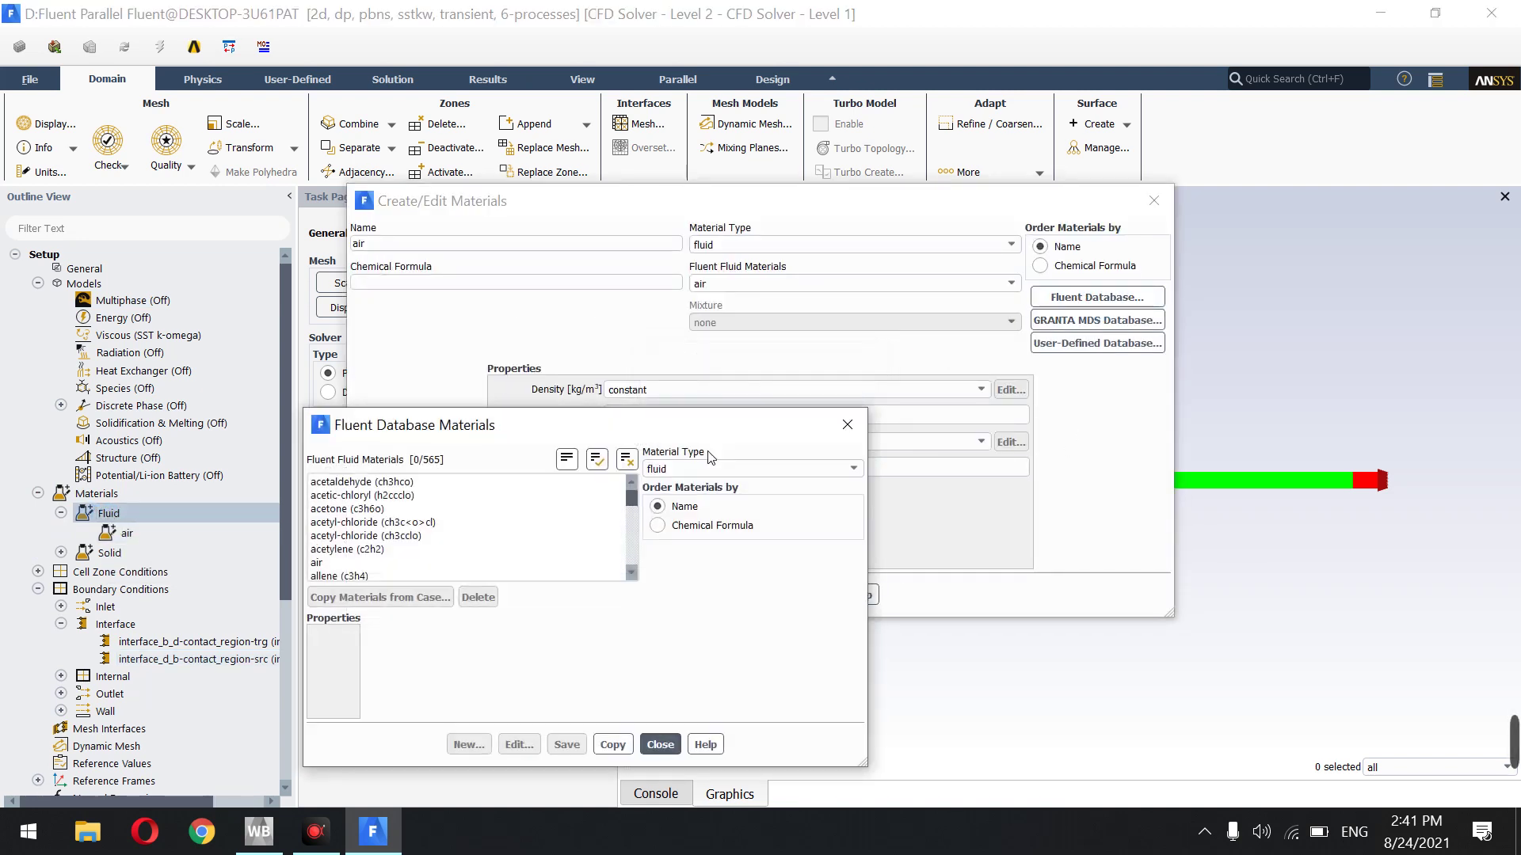
left_click_drag(631, 500, 631, 564)
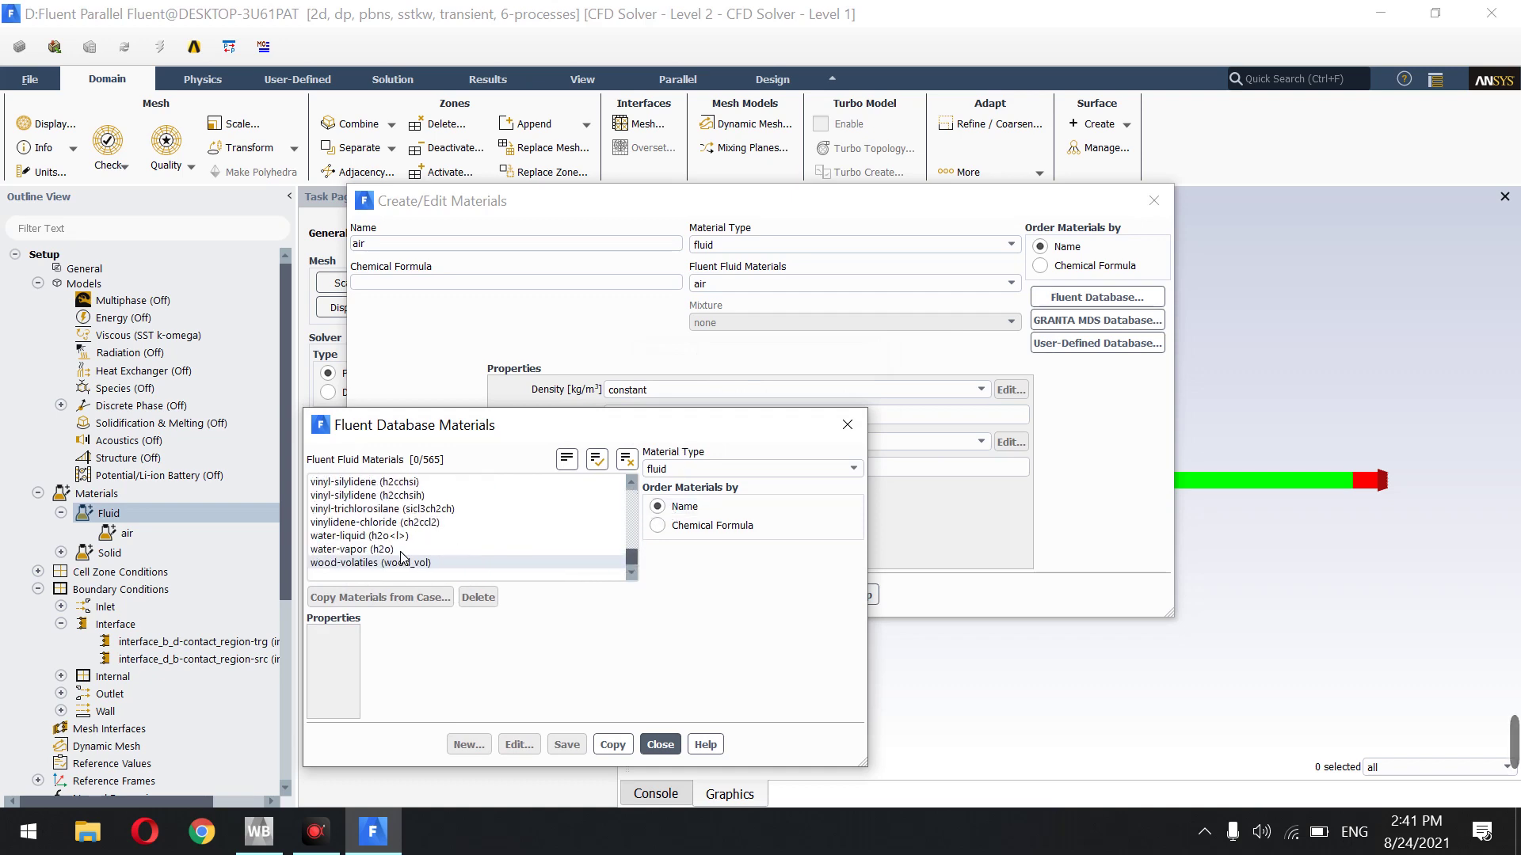
left_click(361, 537)
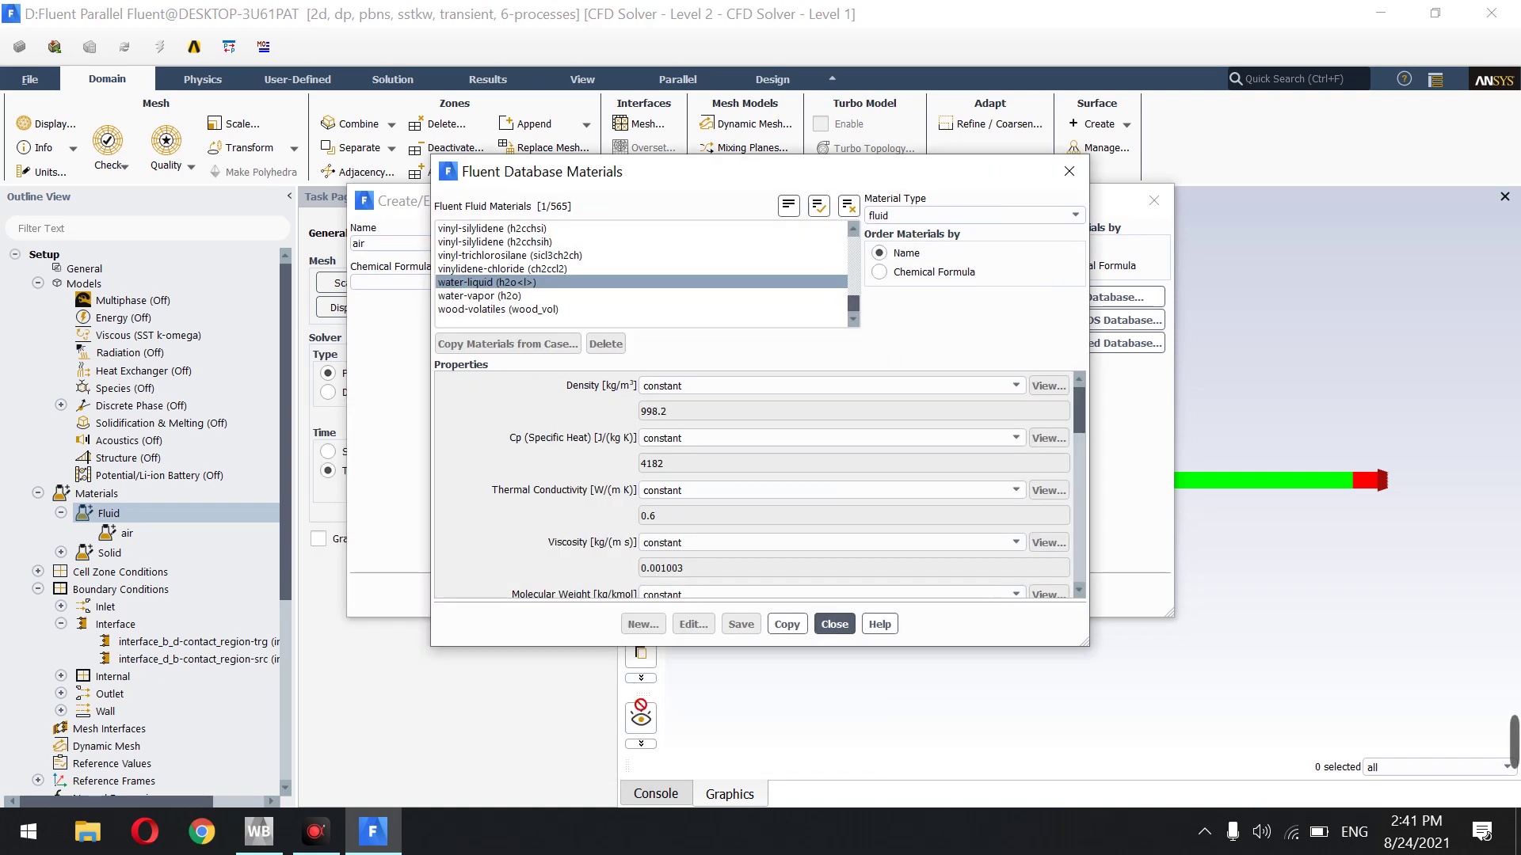
left_click(784, 625)
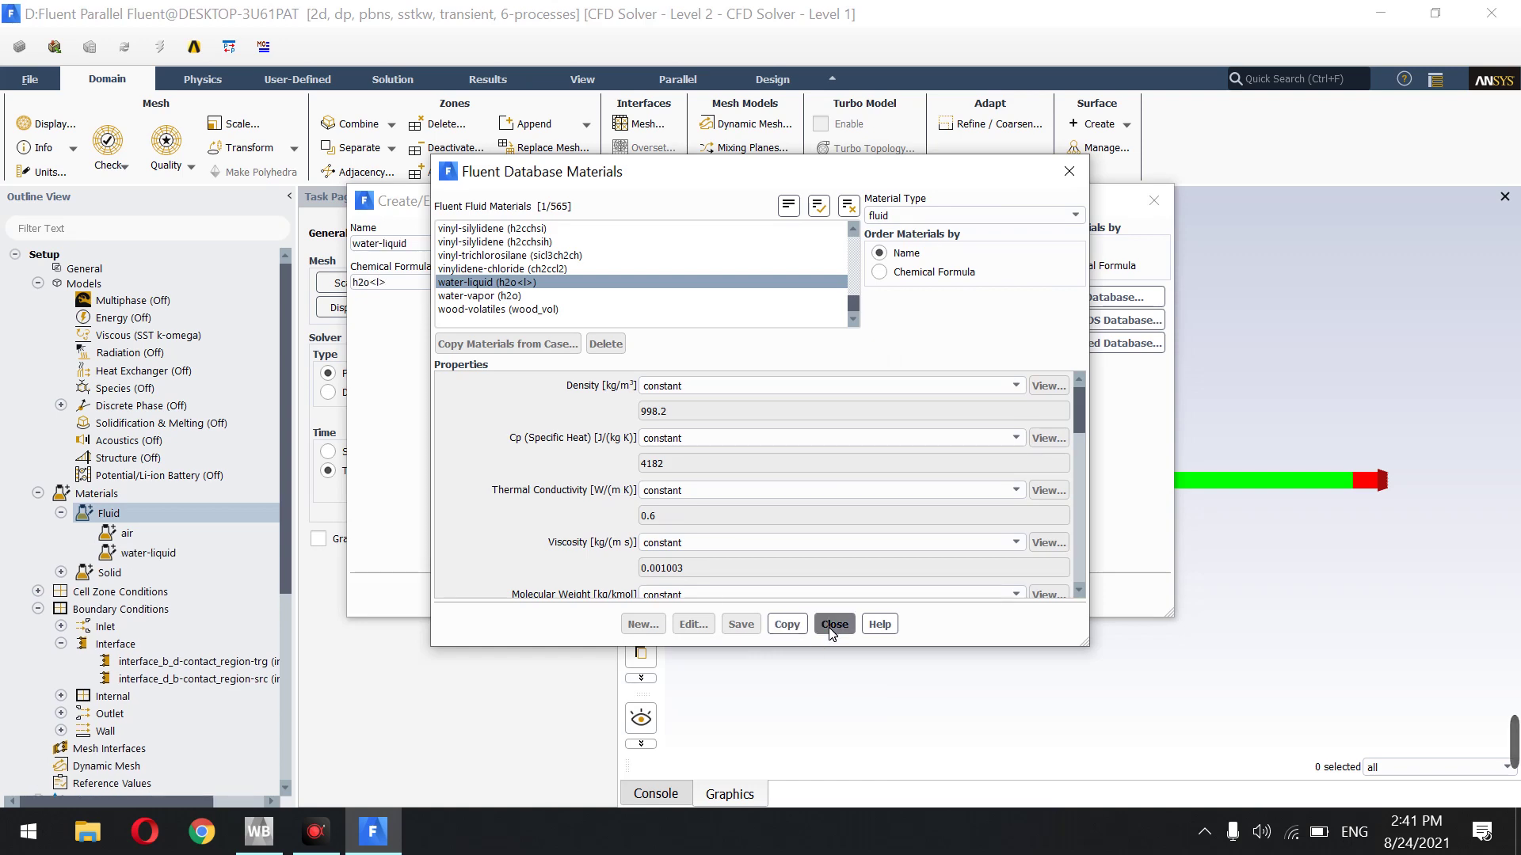
left_click(835, 624)
left_click(677, 594)
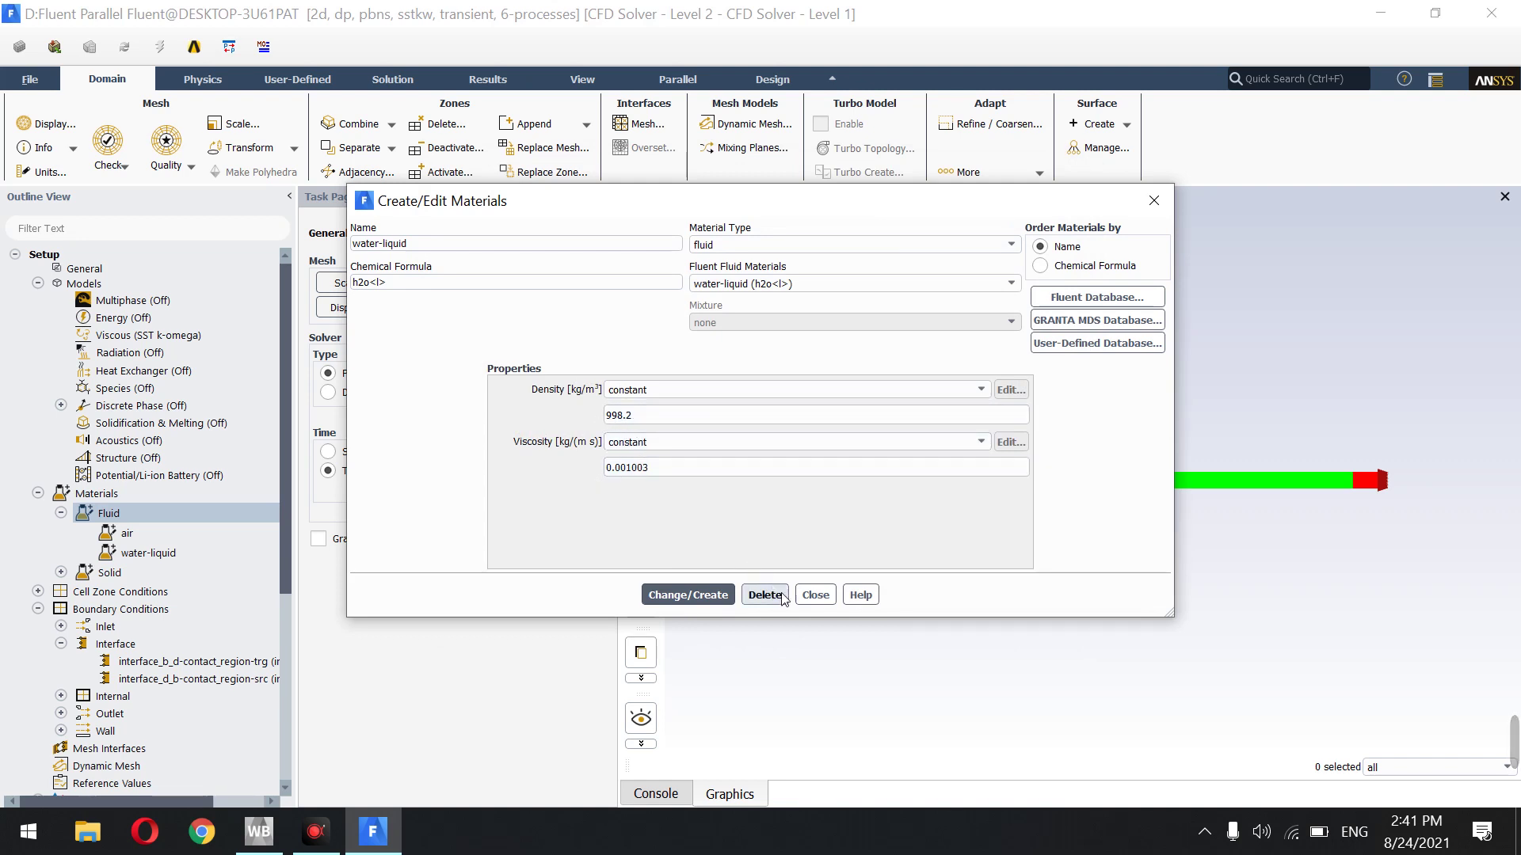
left_click(808, 607)
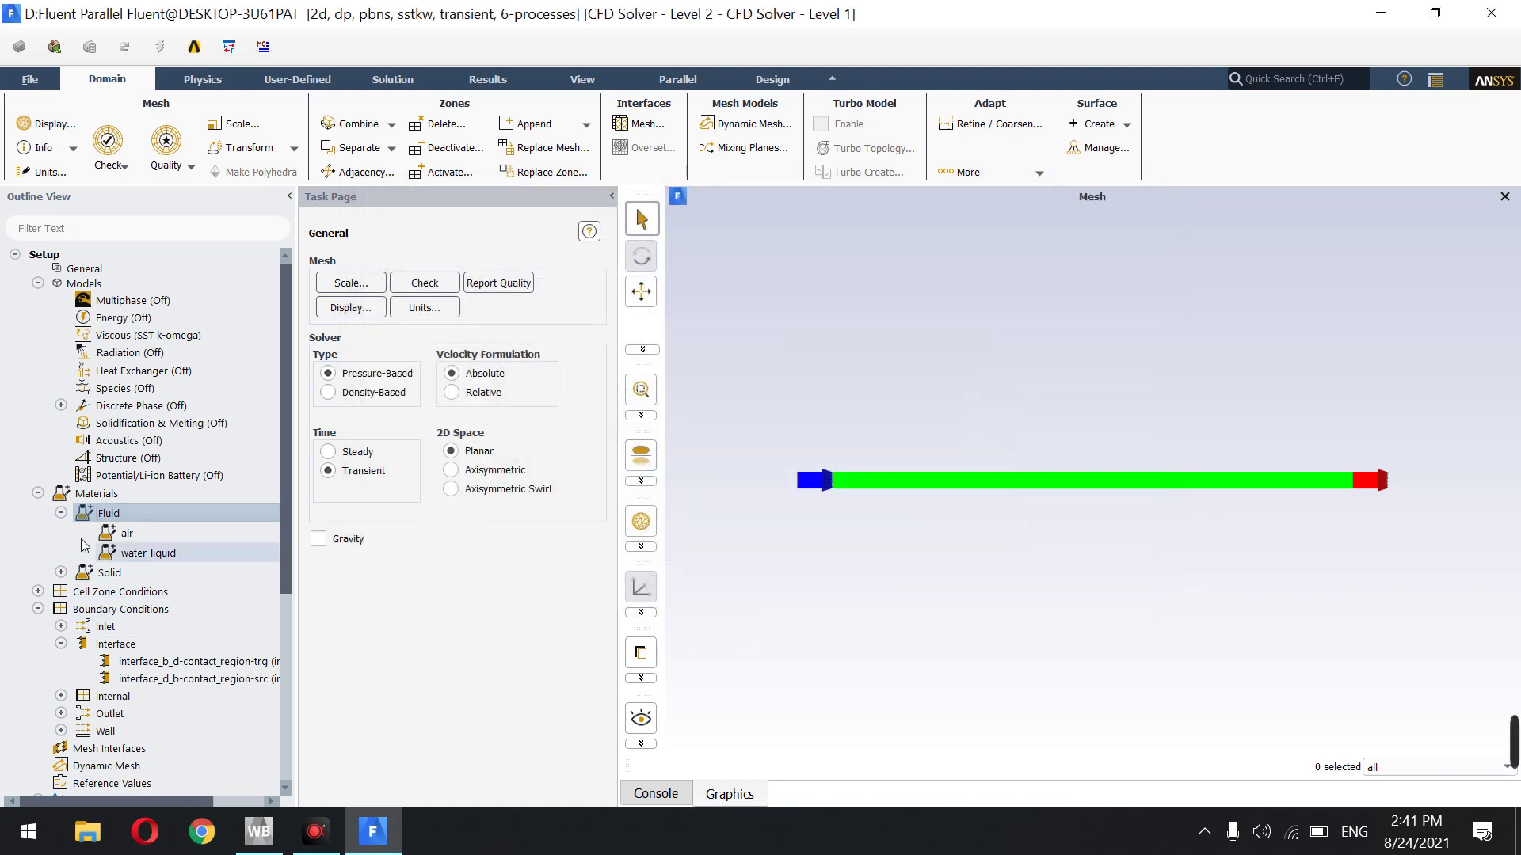
left_click(38, 492)
Enable the Volume of Fluid multiphase model with Implicit Body Force and apply it
double_click(93, 300)
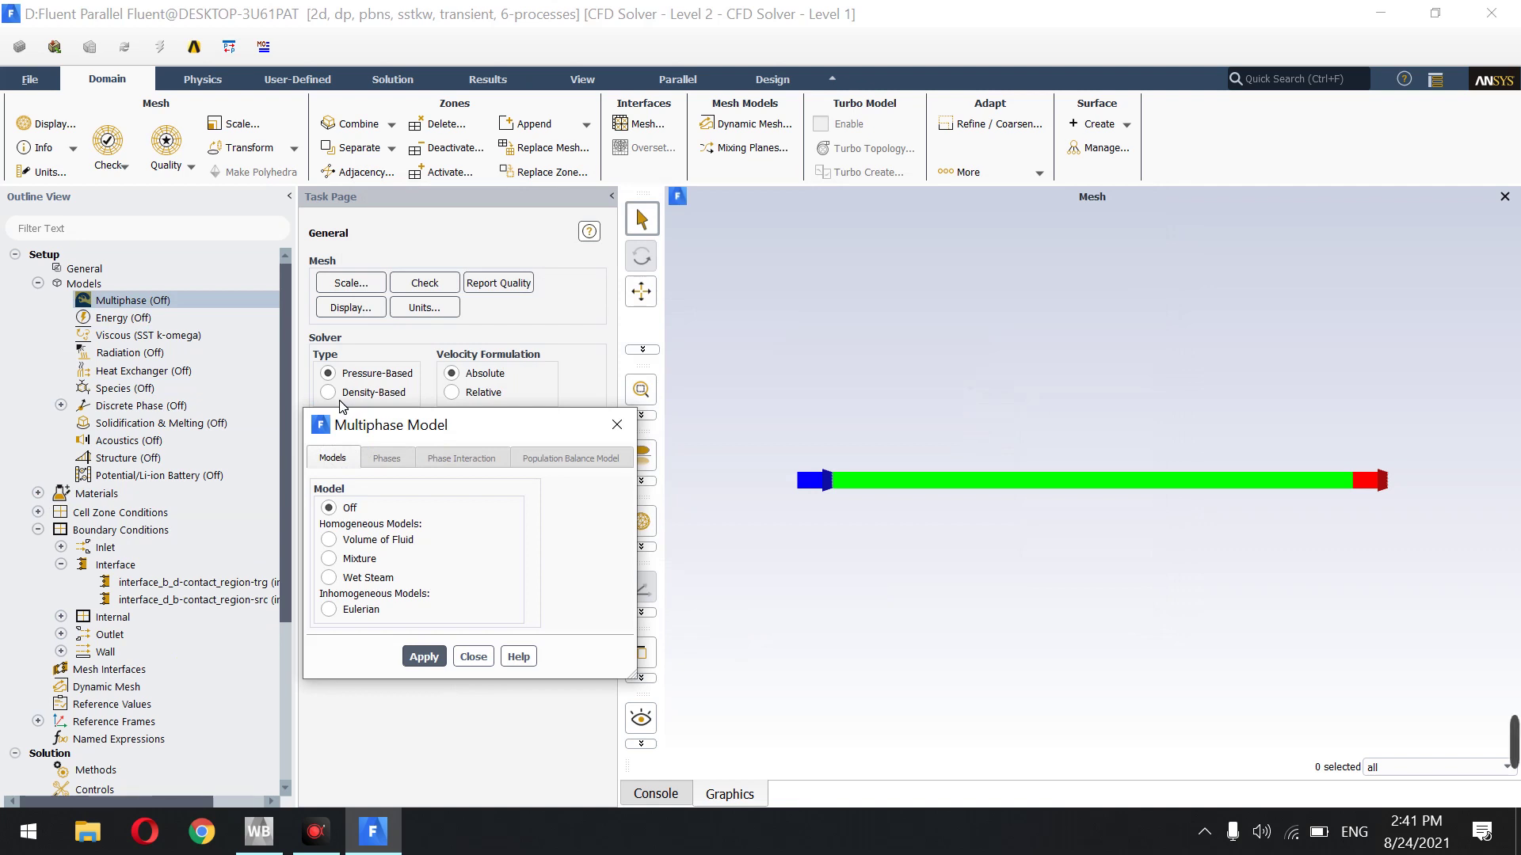
left_click(328, 540)
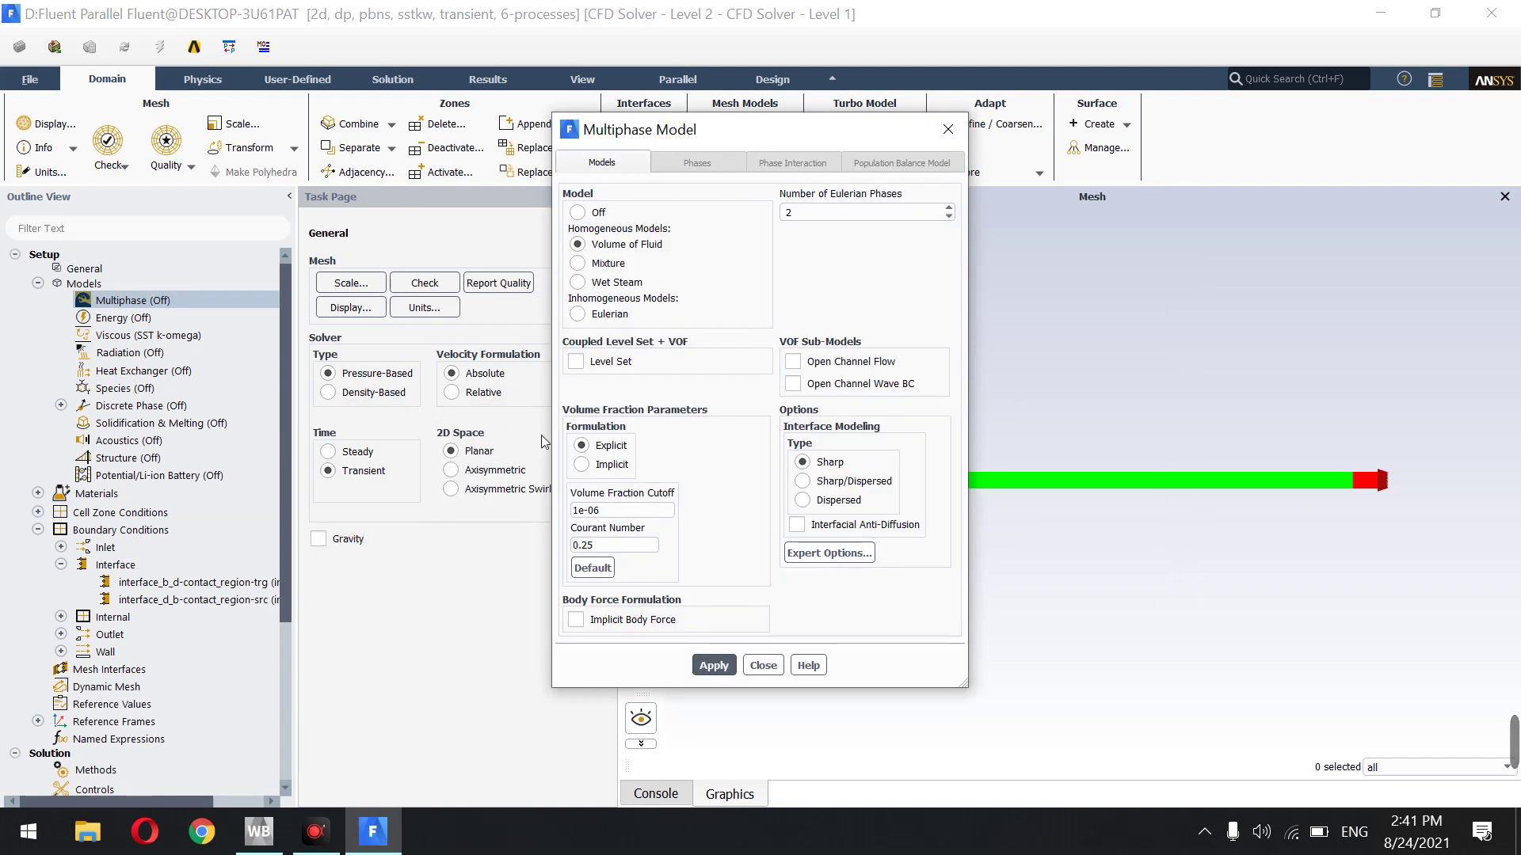
left_click(607, 621)
left_click(724, 667)
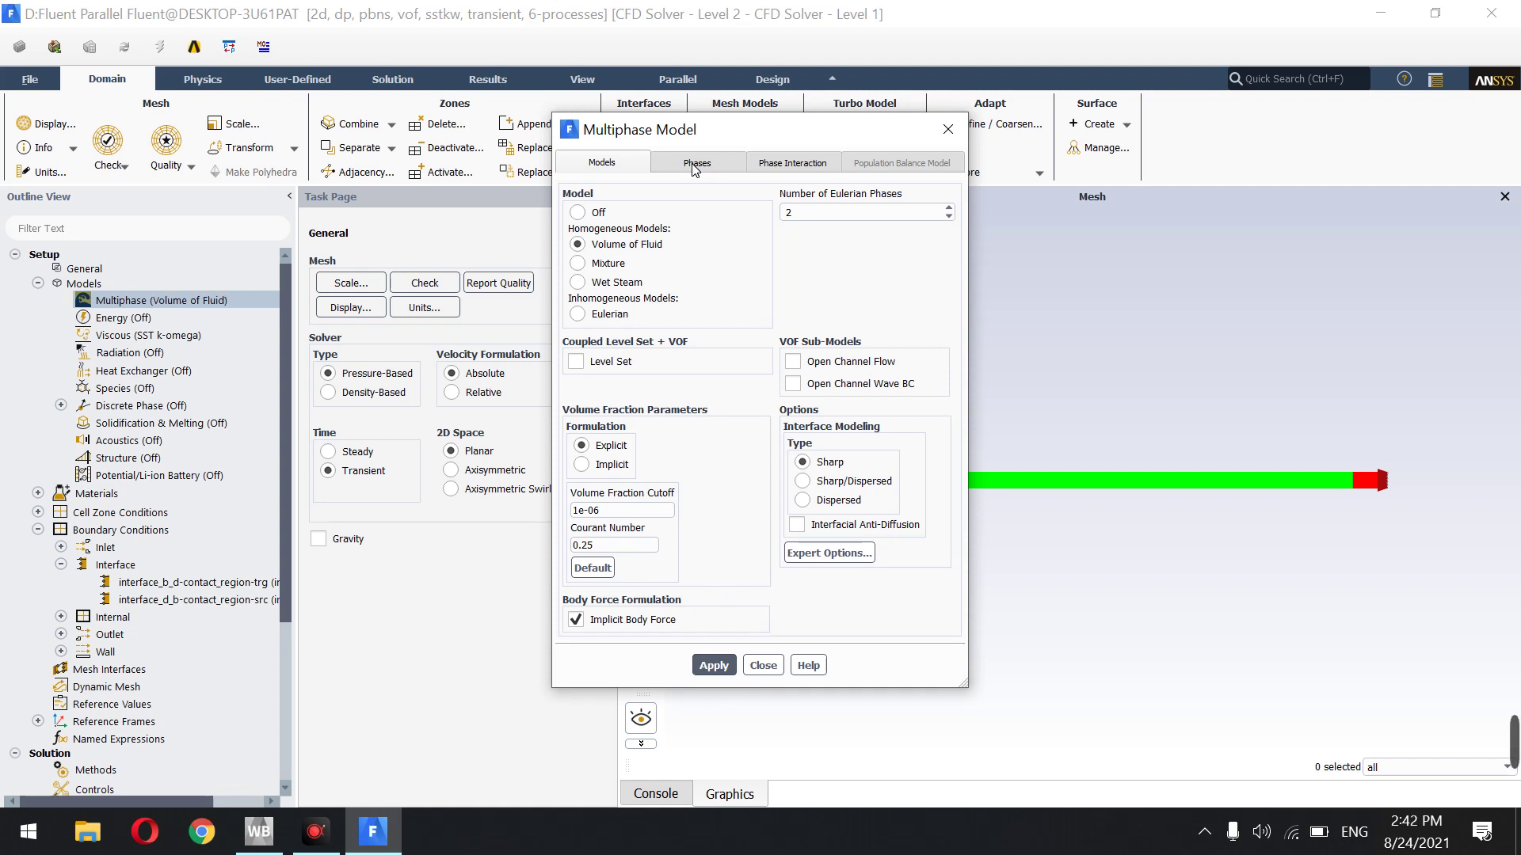
Assign water-liquid as the material of the primary phase, phase-1, and apply it
left_click(696, 164)
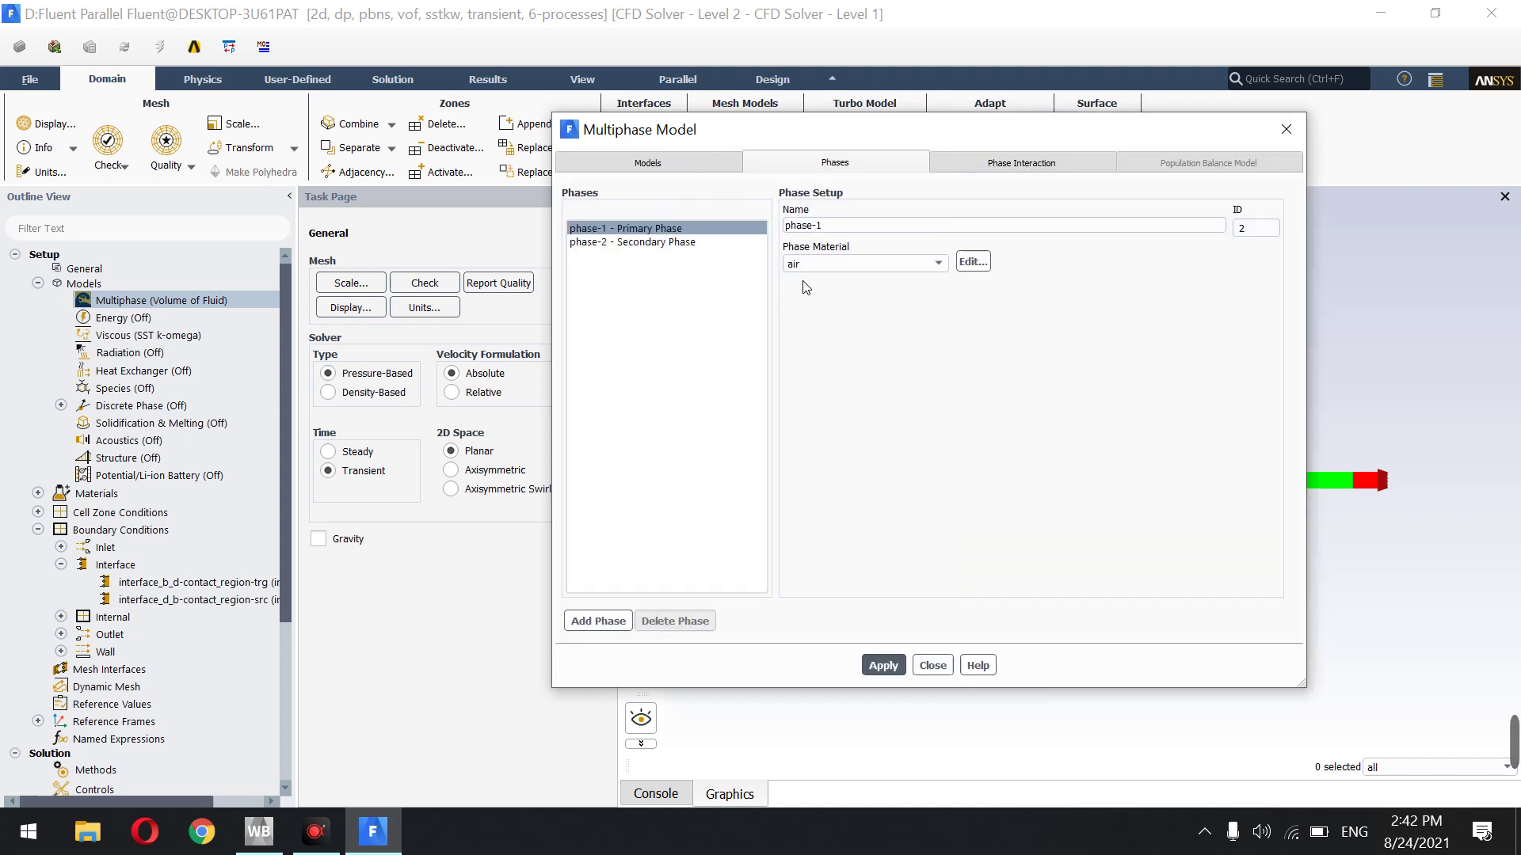
left_click(811, 269)
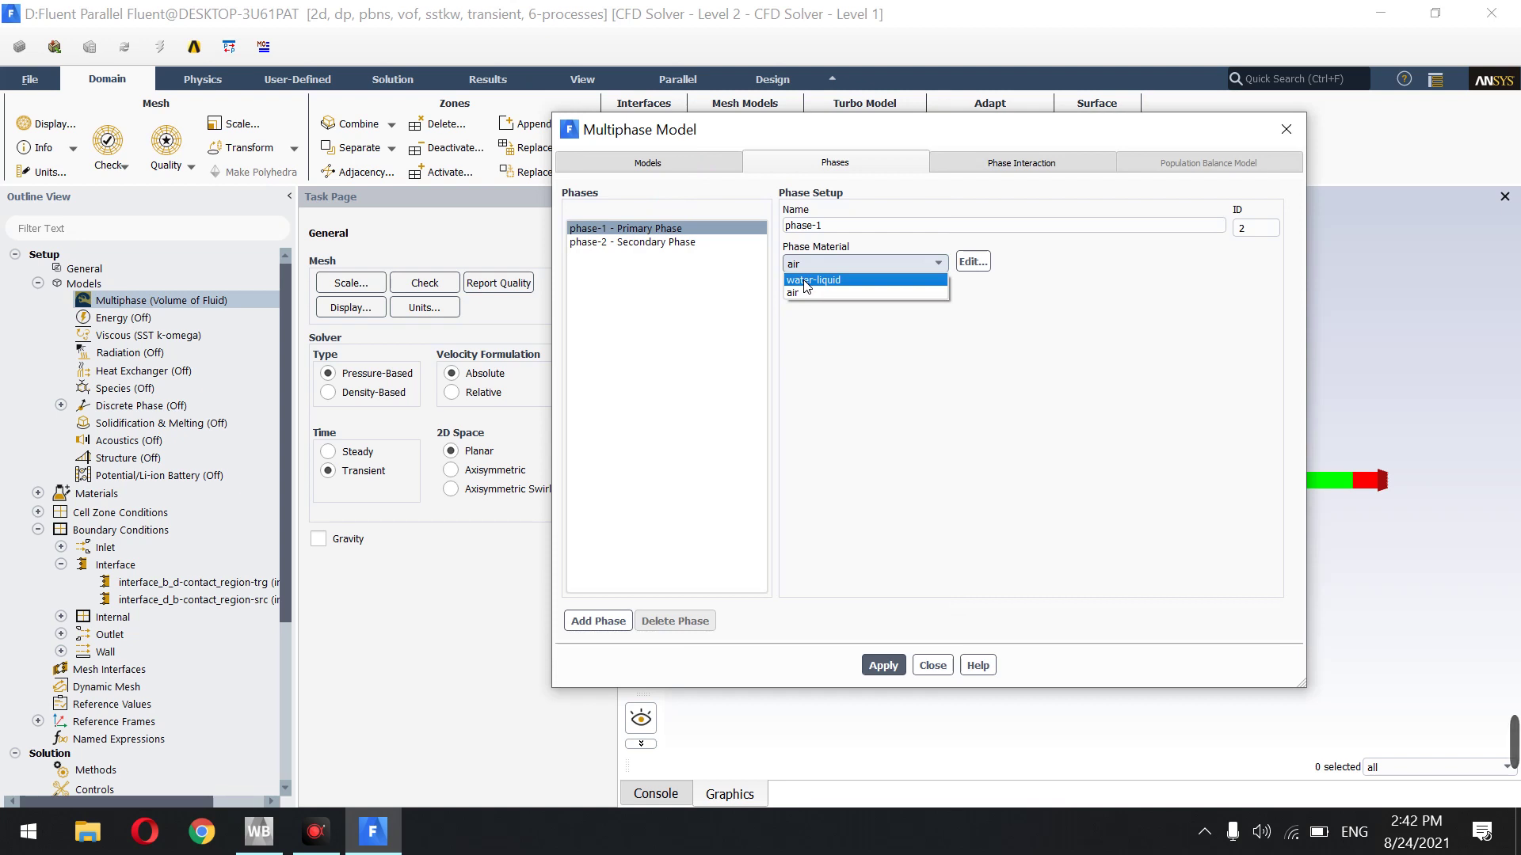
left_click(806, 280)
left_click(883, 665)
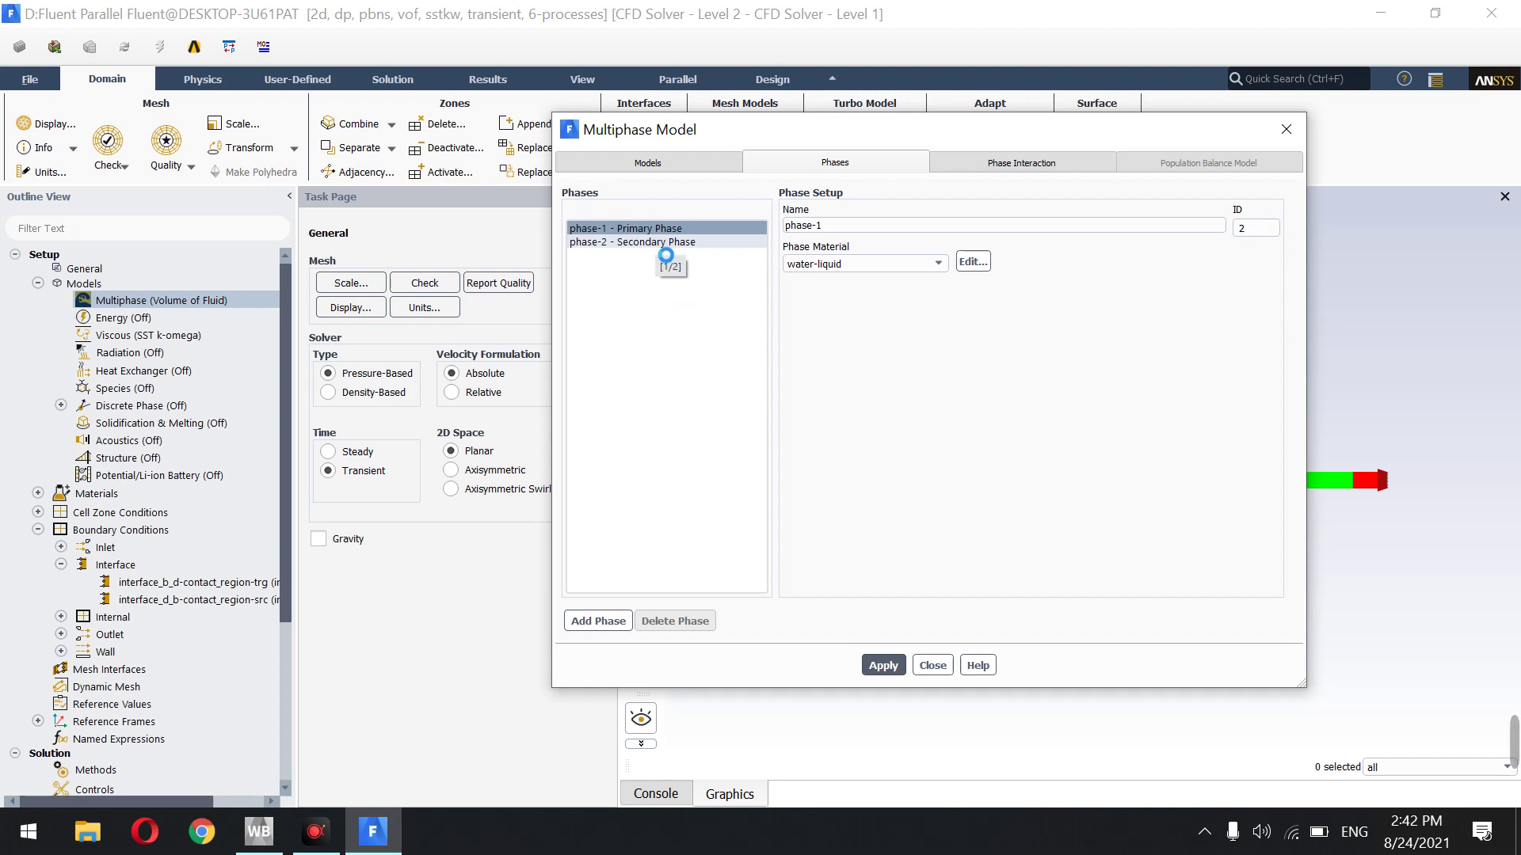
Assign air as the material of the secondary phase, phase-2, apply it, and review both phases
left_click(664, 247)
left_click(877, 266)
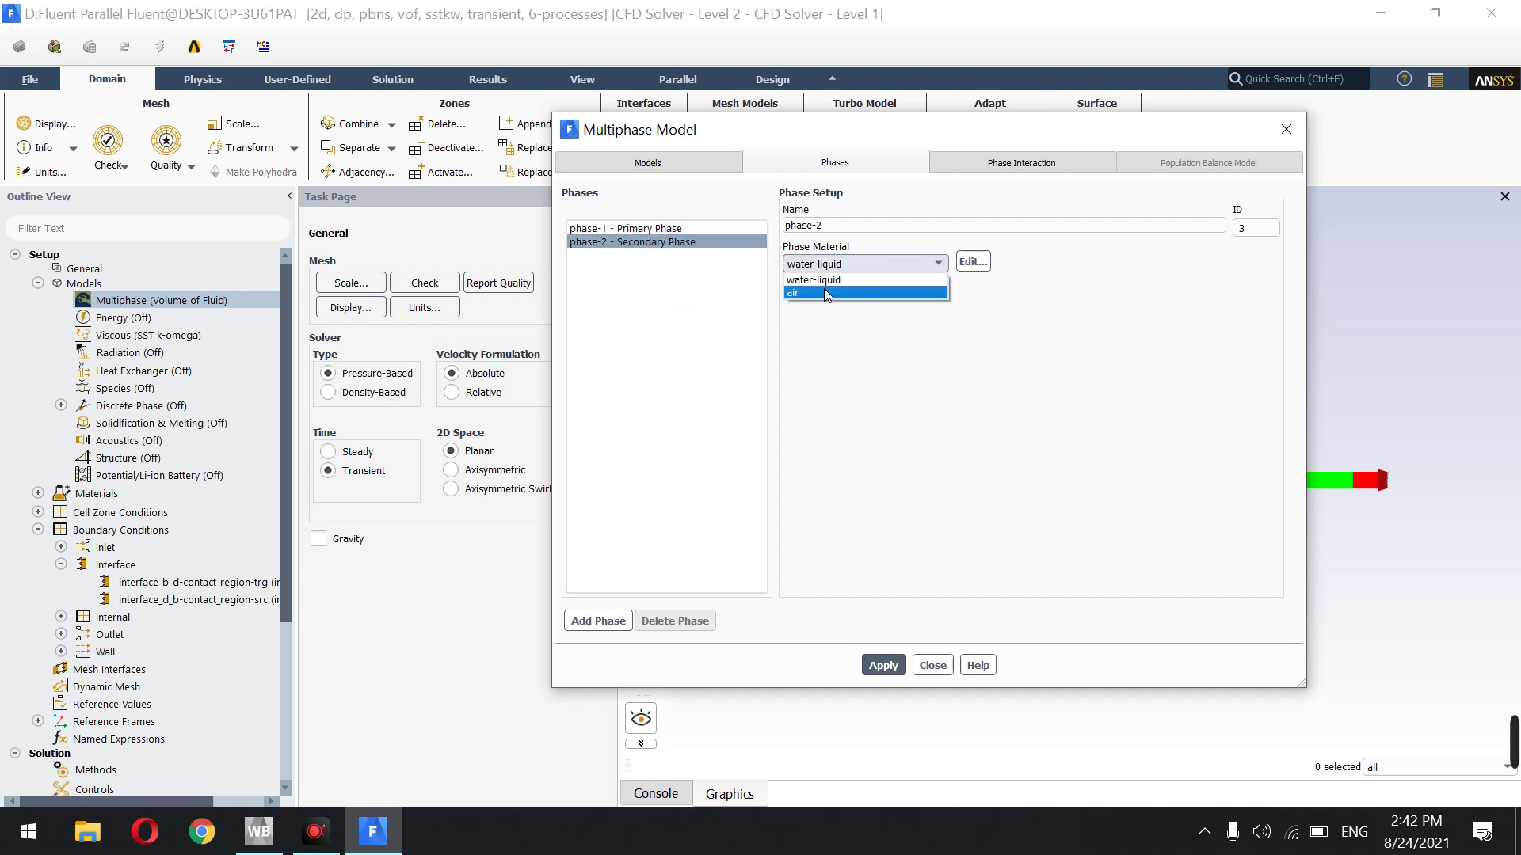
left_click(825, 288)
left_click(882, 665)
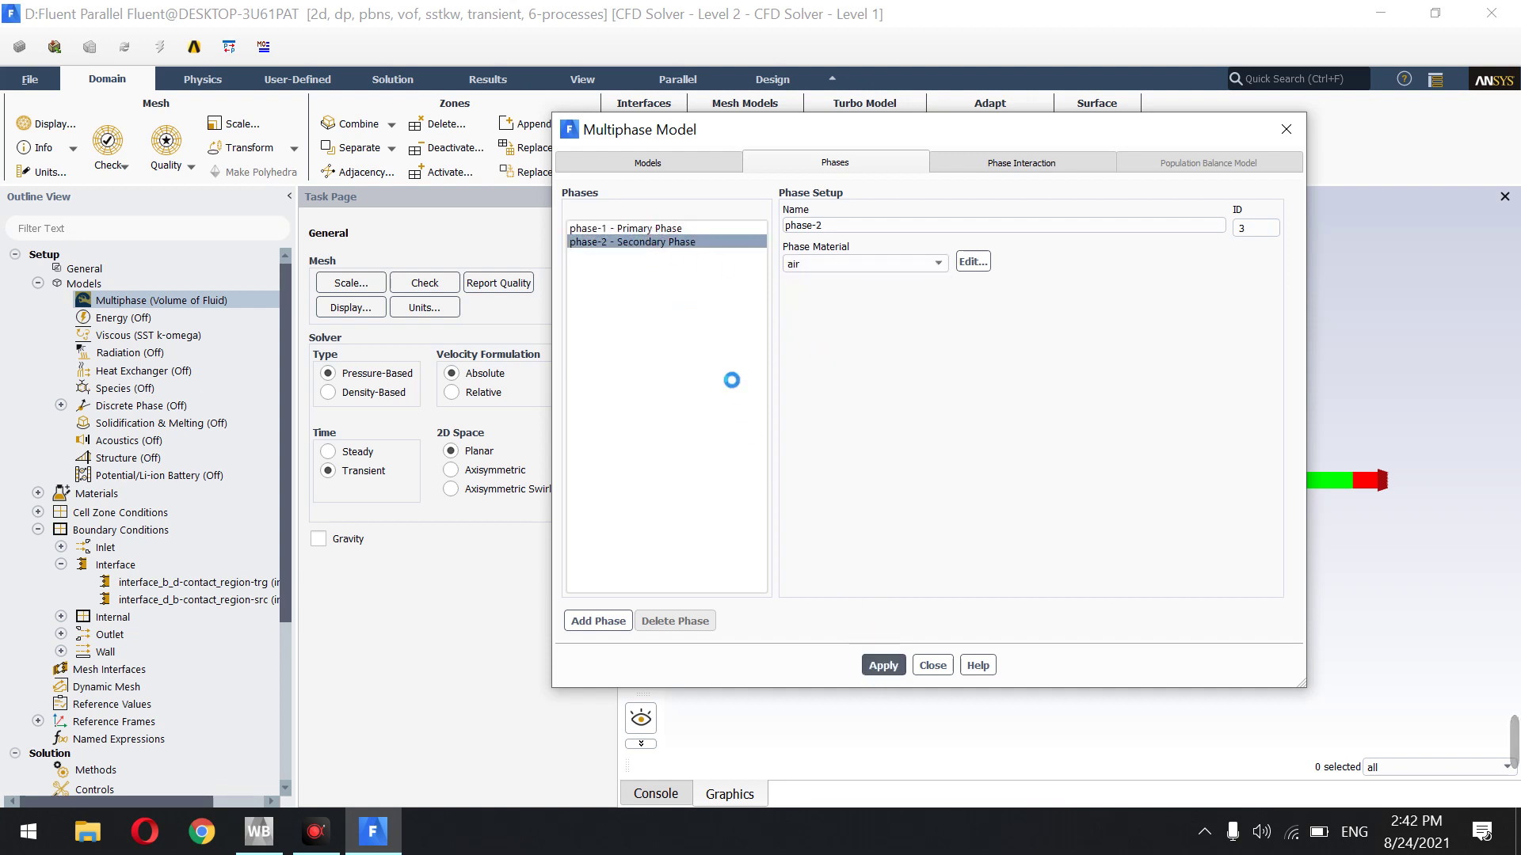
left_click(688, 241)
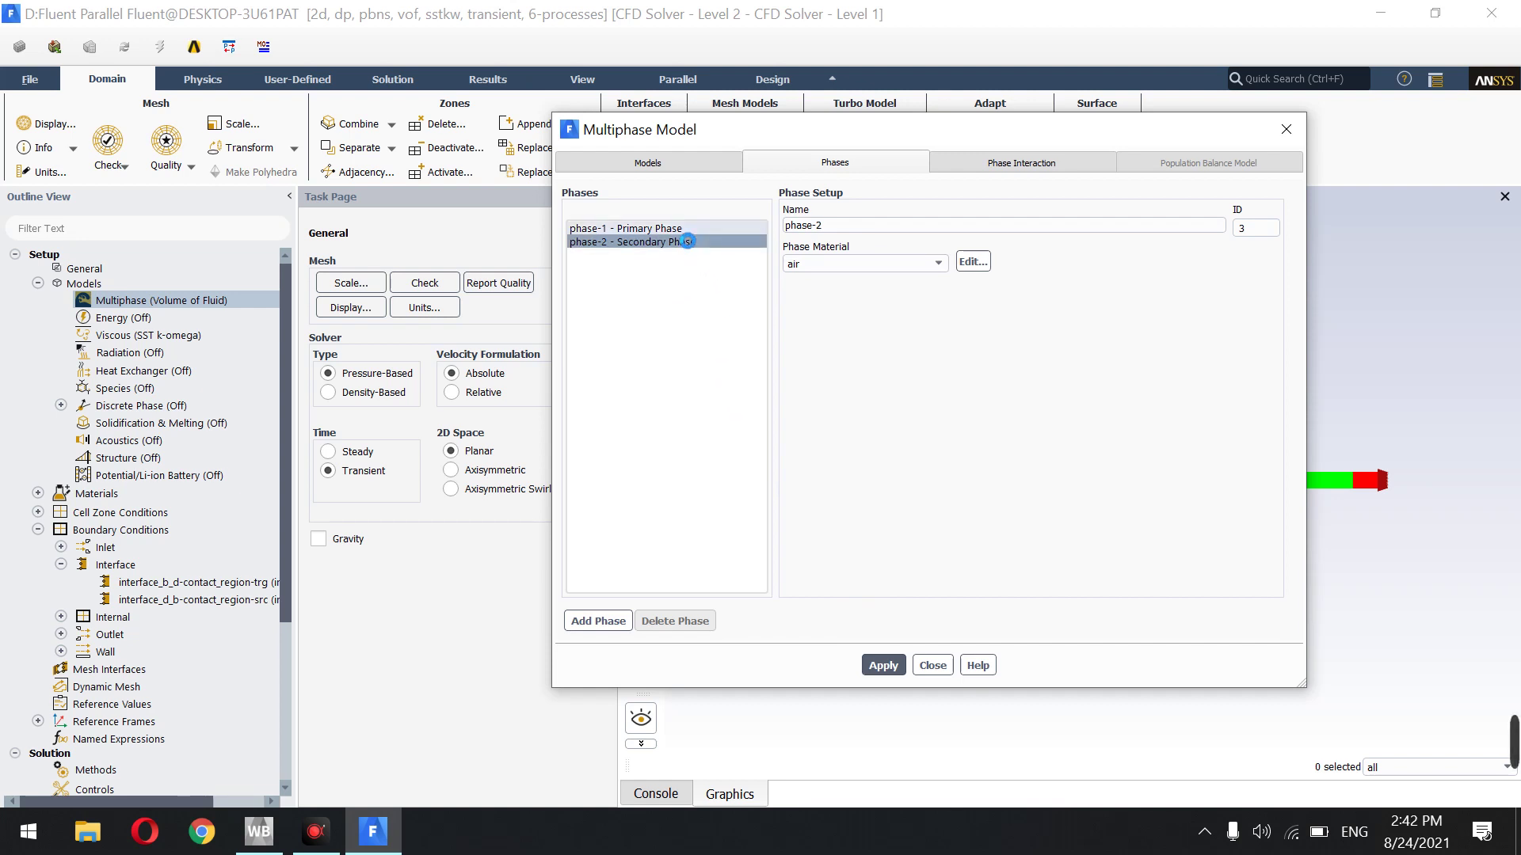
left_click(675, 228)
left_click(702, 243)
Set a constant surface tension coefficient of 0.072 N/m for the phase-1 phase-2 pair
left_click(1027, 162)
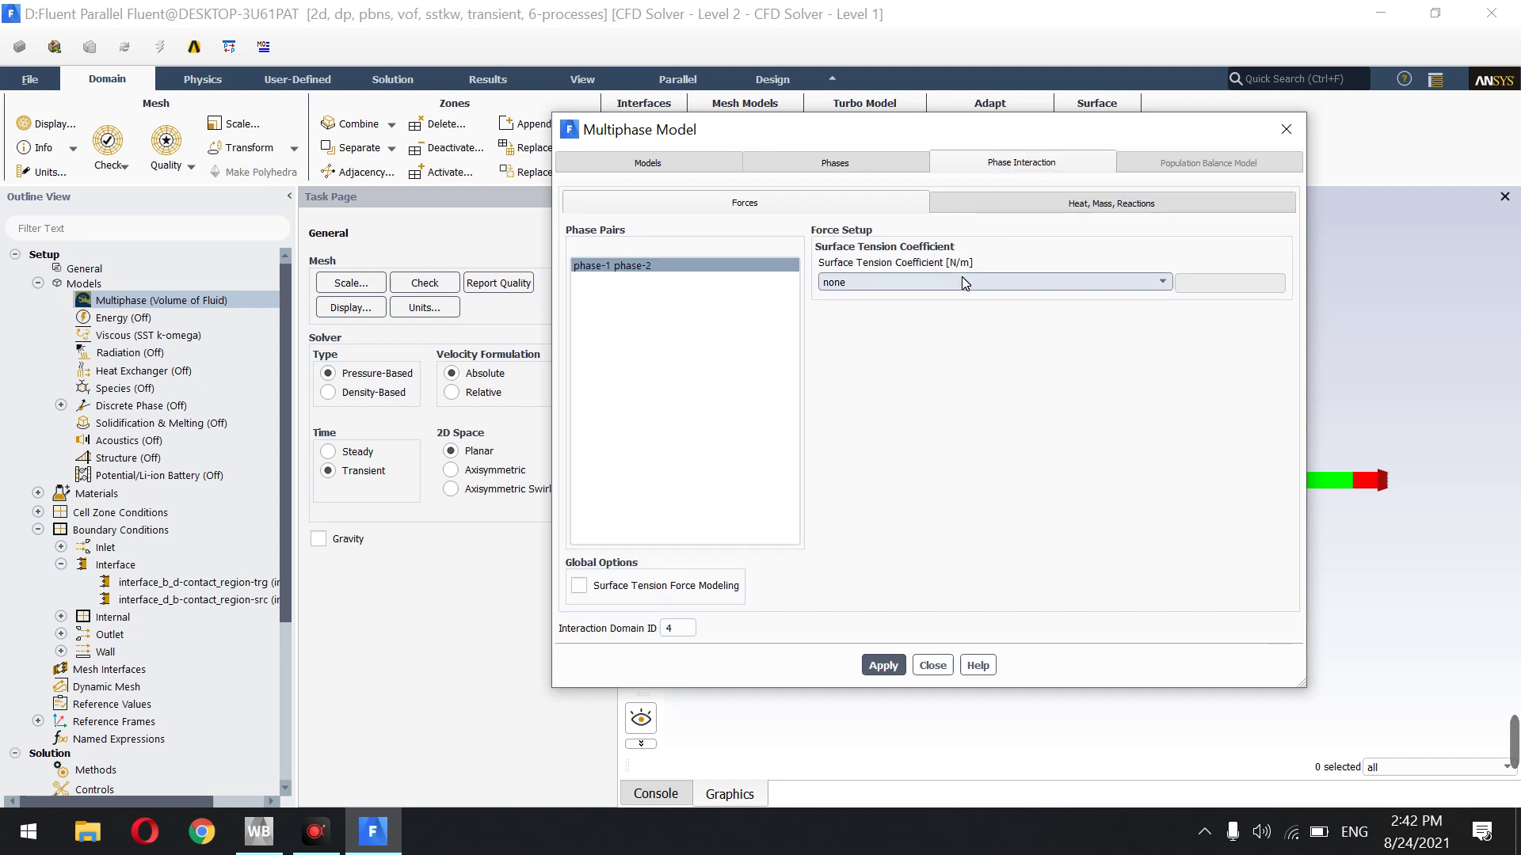
left_click(961, 279)
left_click(929, 316)
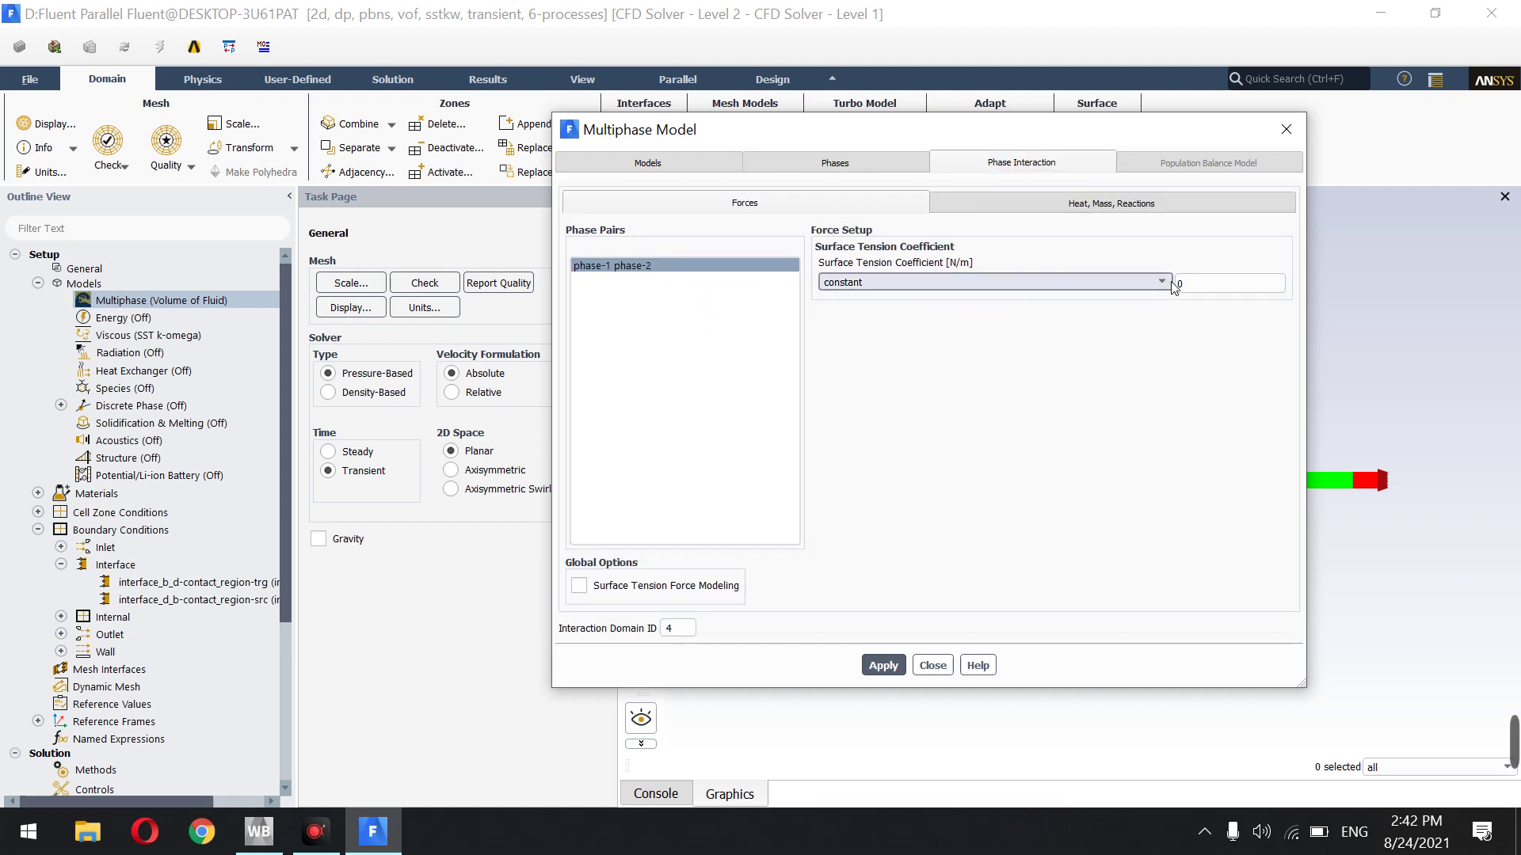
double_click(1194, 284)
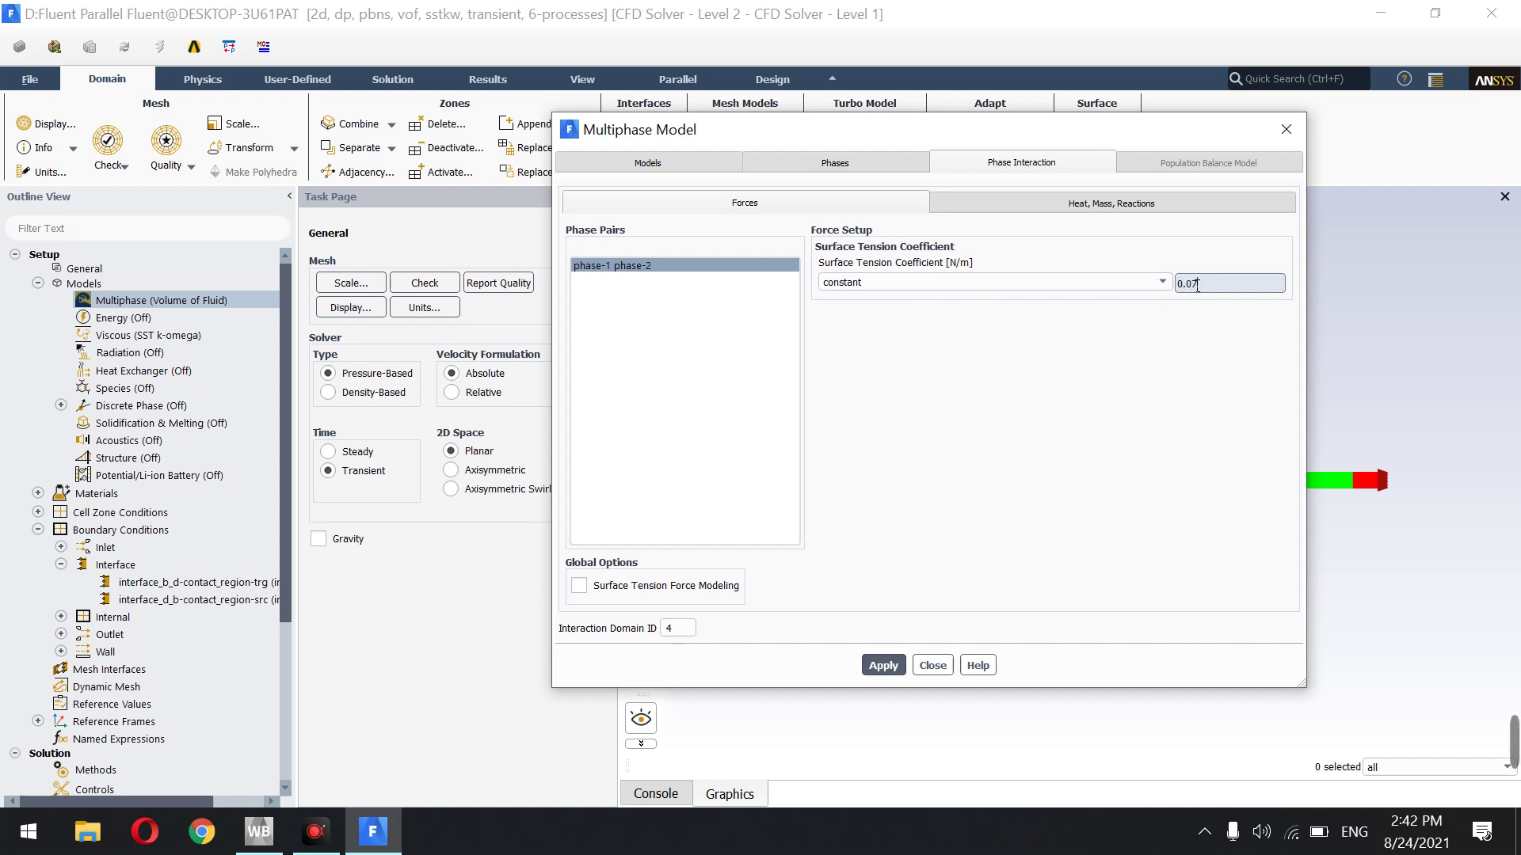
Enable Surface Tension Force Modeling with Wall Adhesion, apply it, and close the multiphase settings
left_click(675, 587)
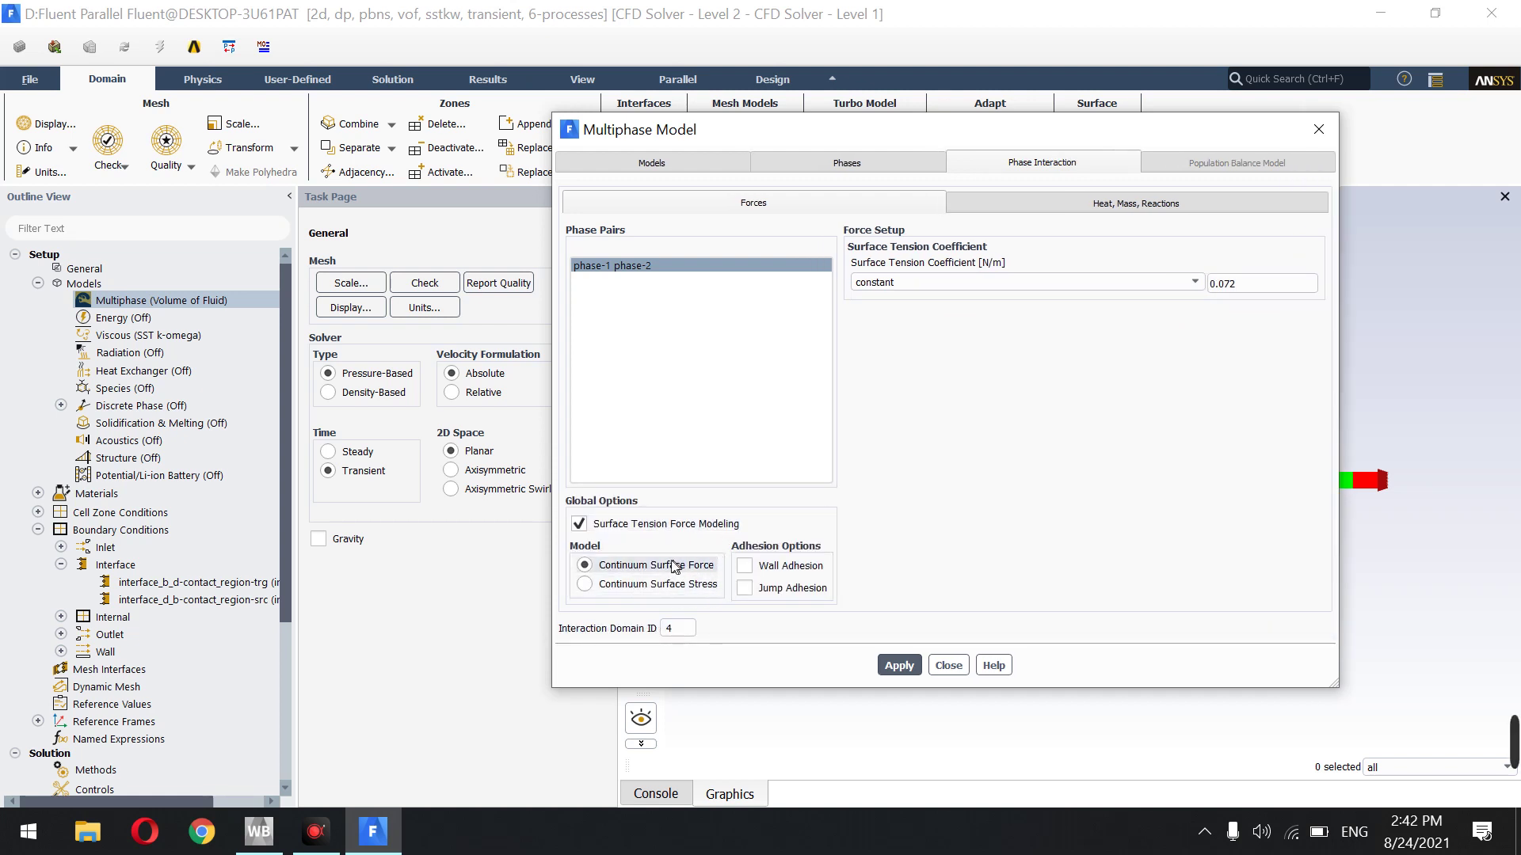
left_click(745, 566)
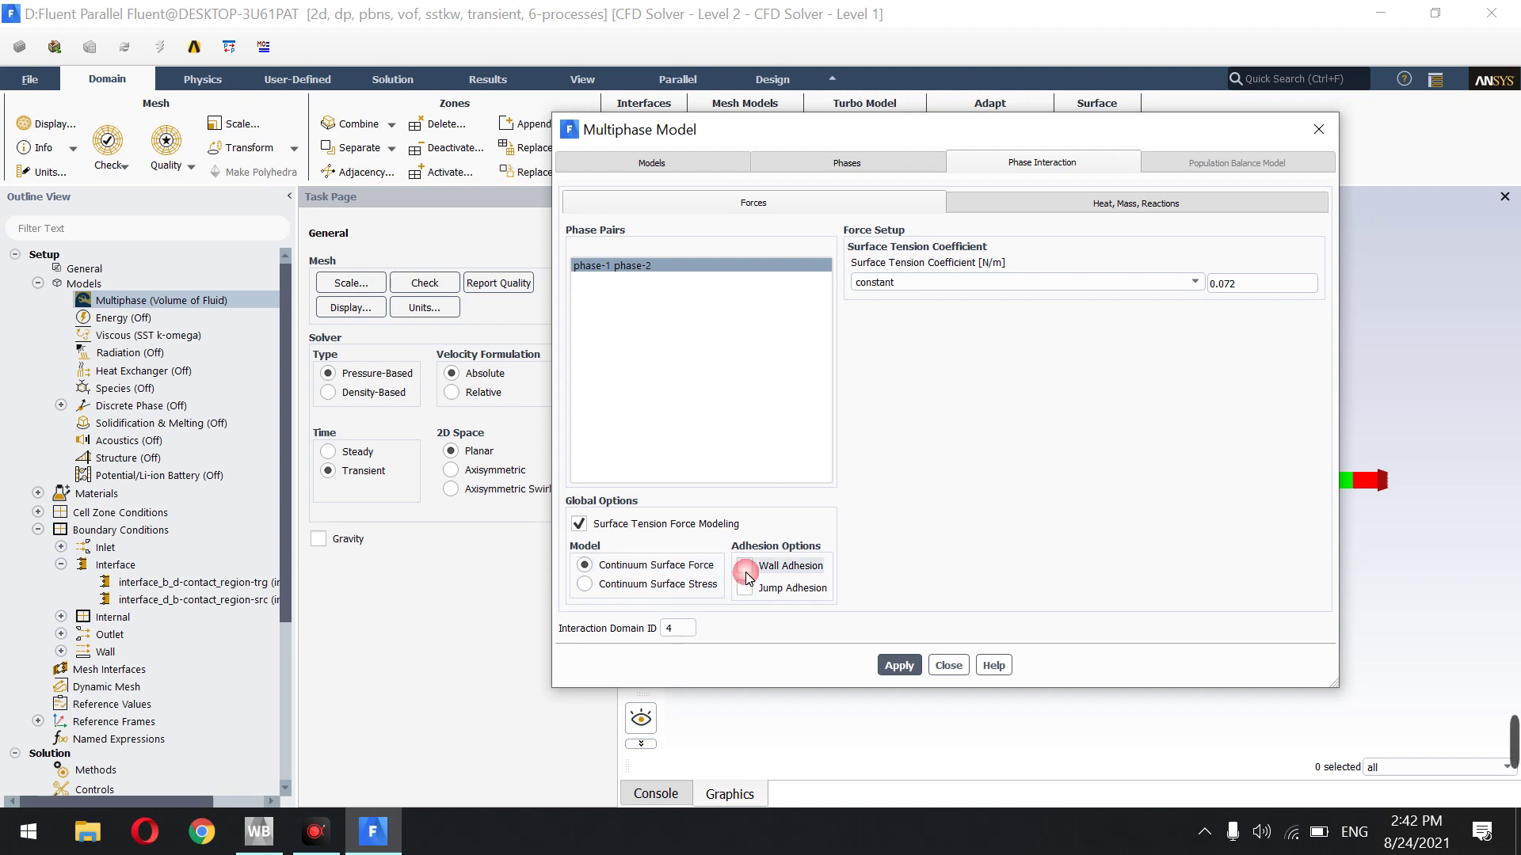
left_click(888, 671)
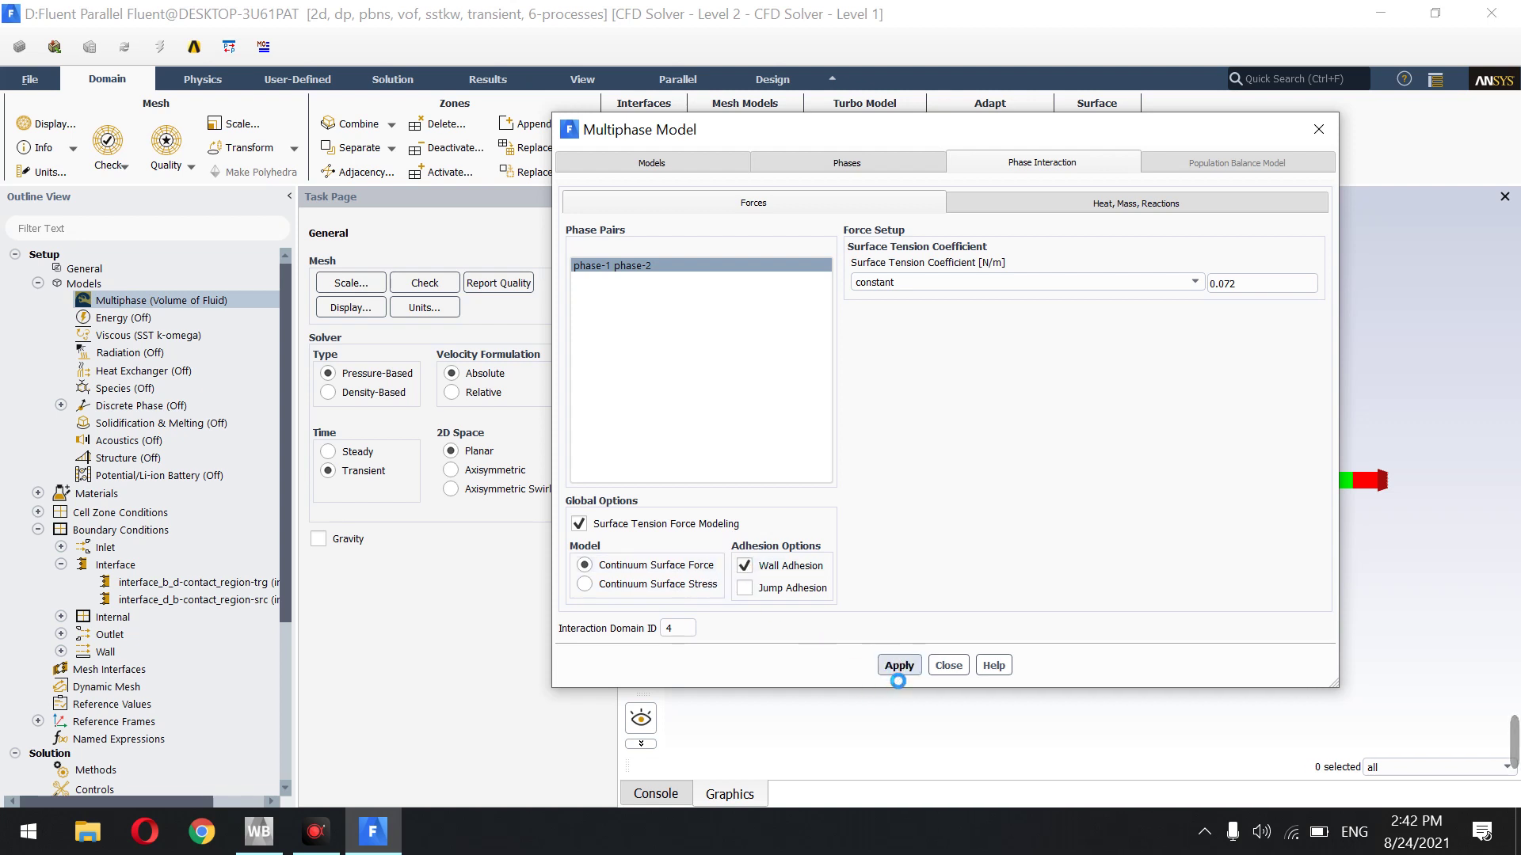
left_click(949, 666)
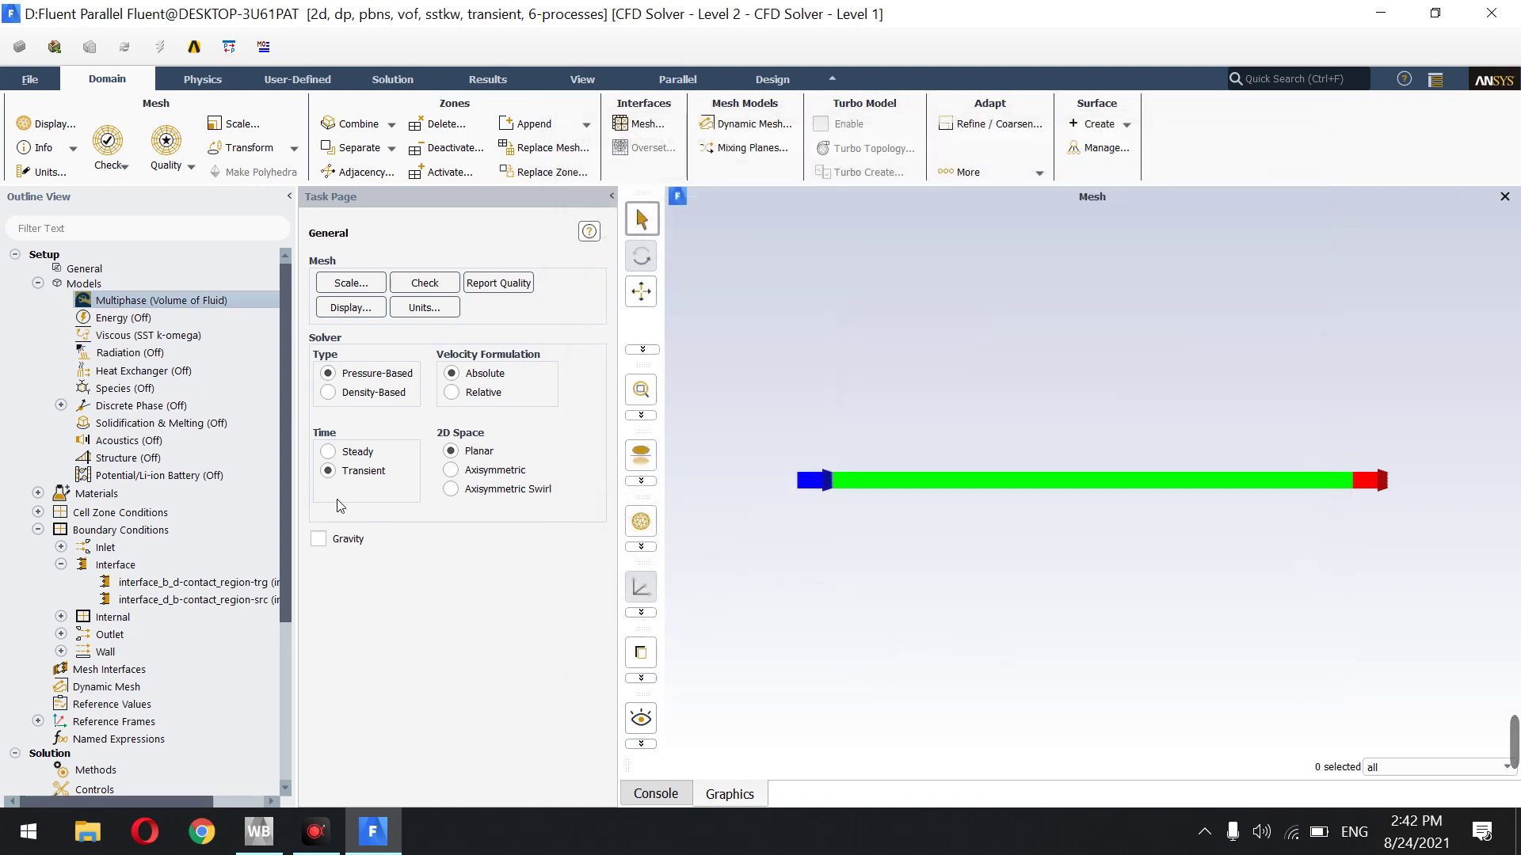
Change the viscous model to Laminar
left_click(132, 338)
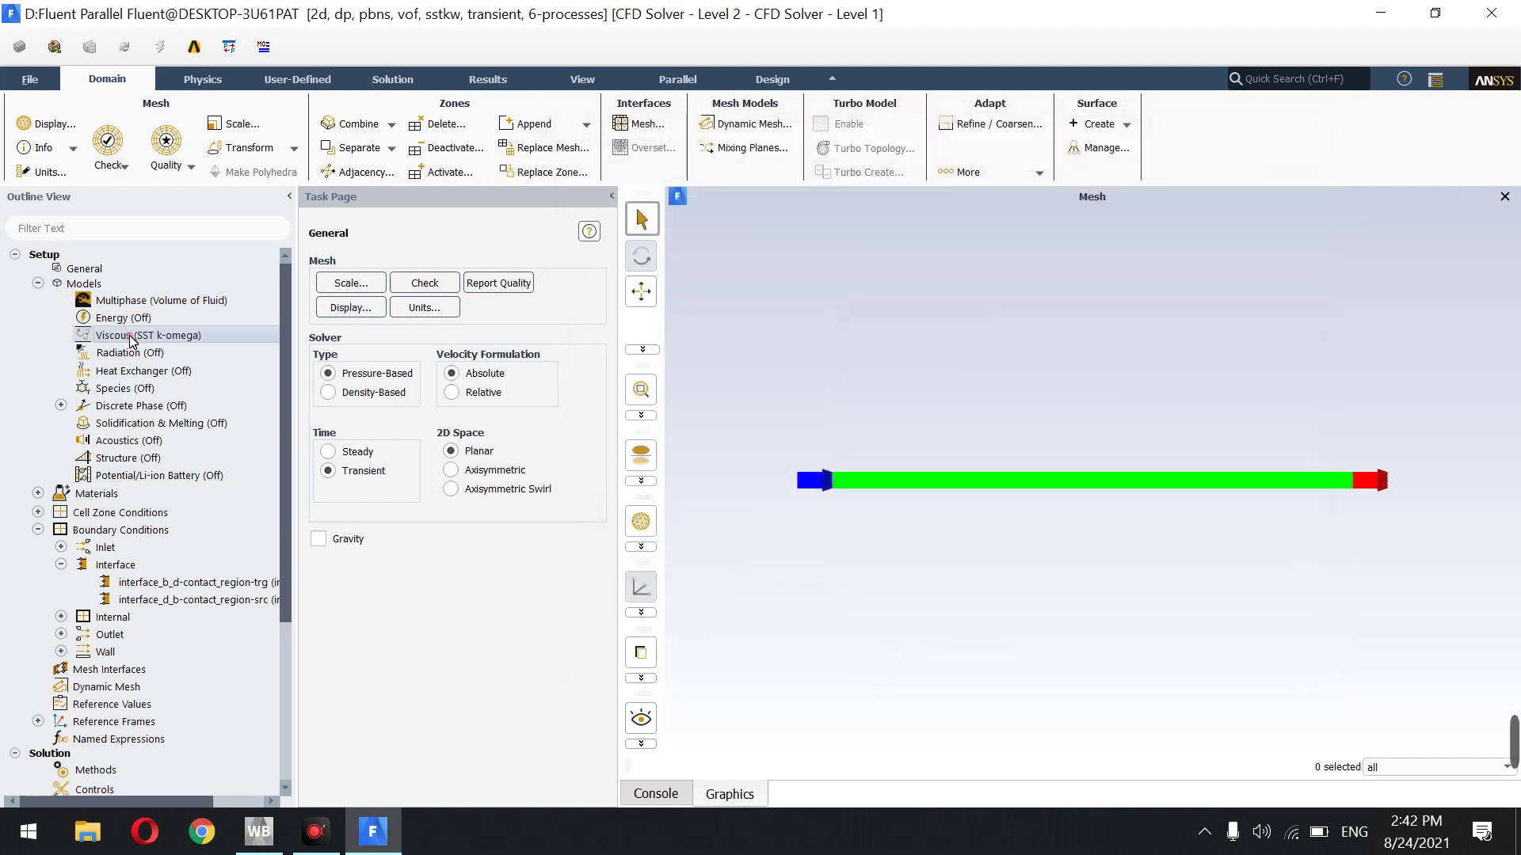
double_click(131, 338)
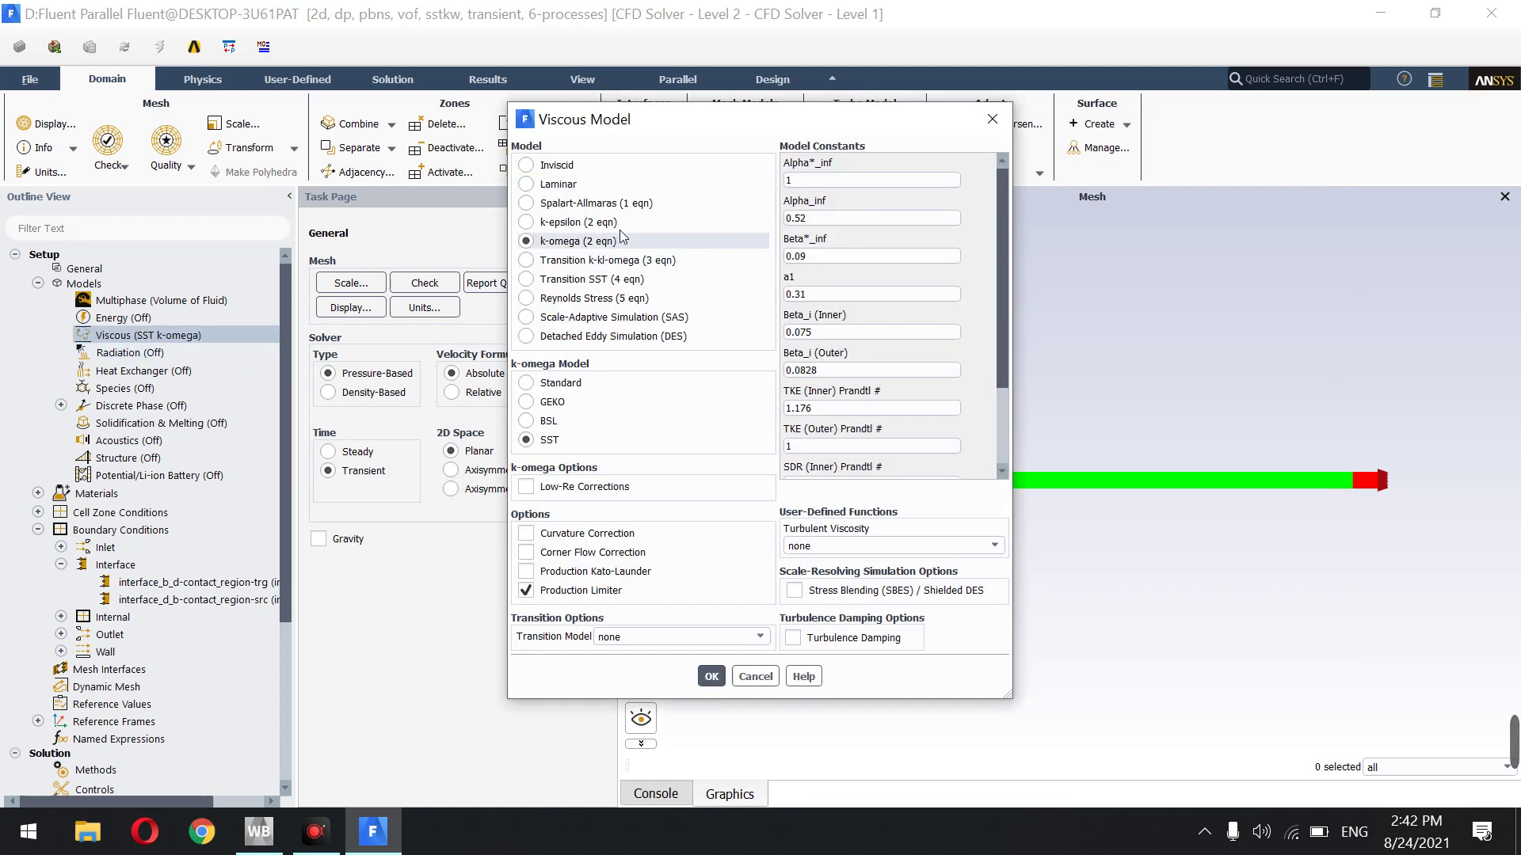
left_click(552, 184)
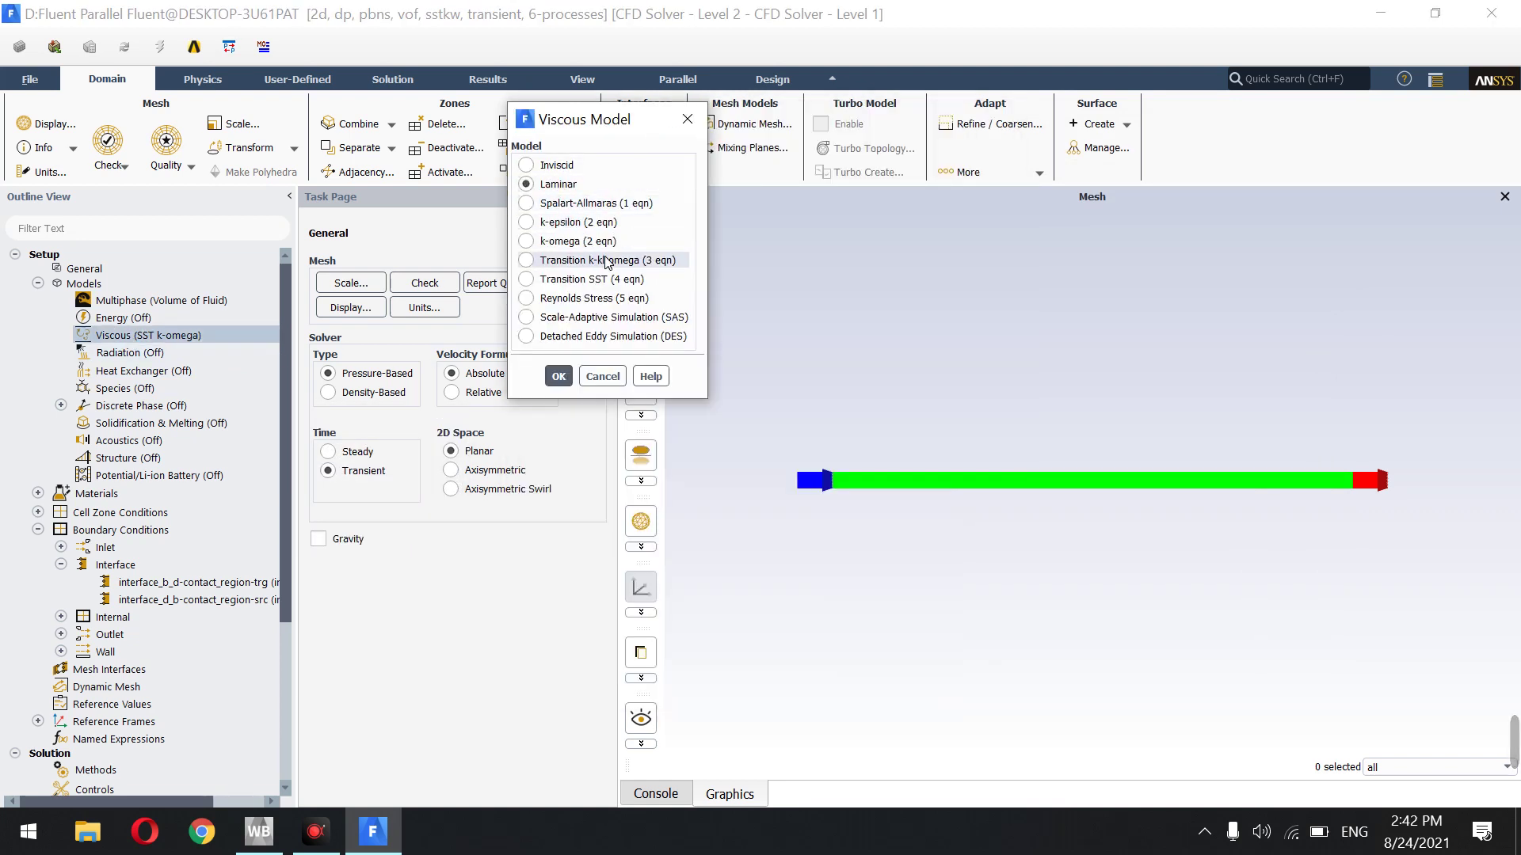
left_click(569, 375)
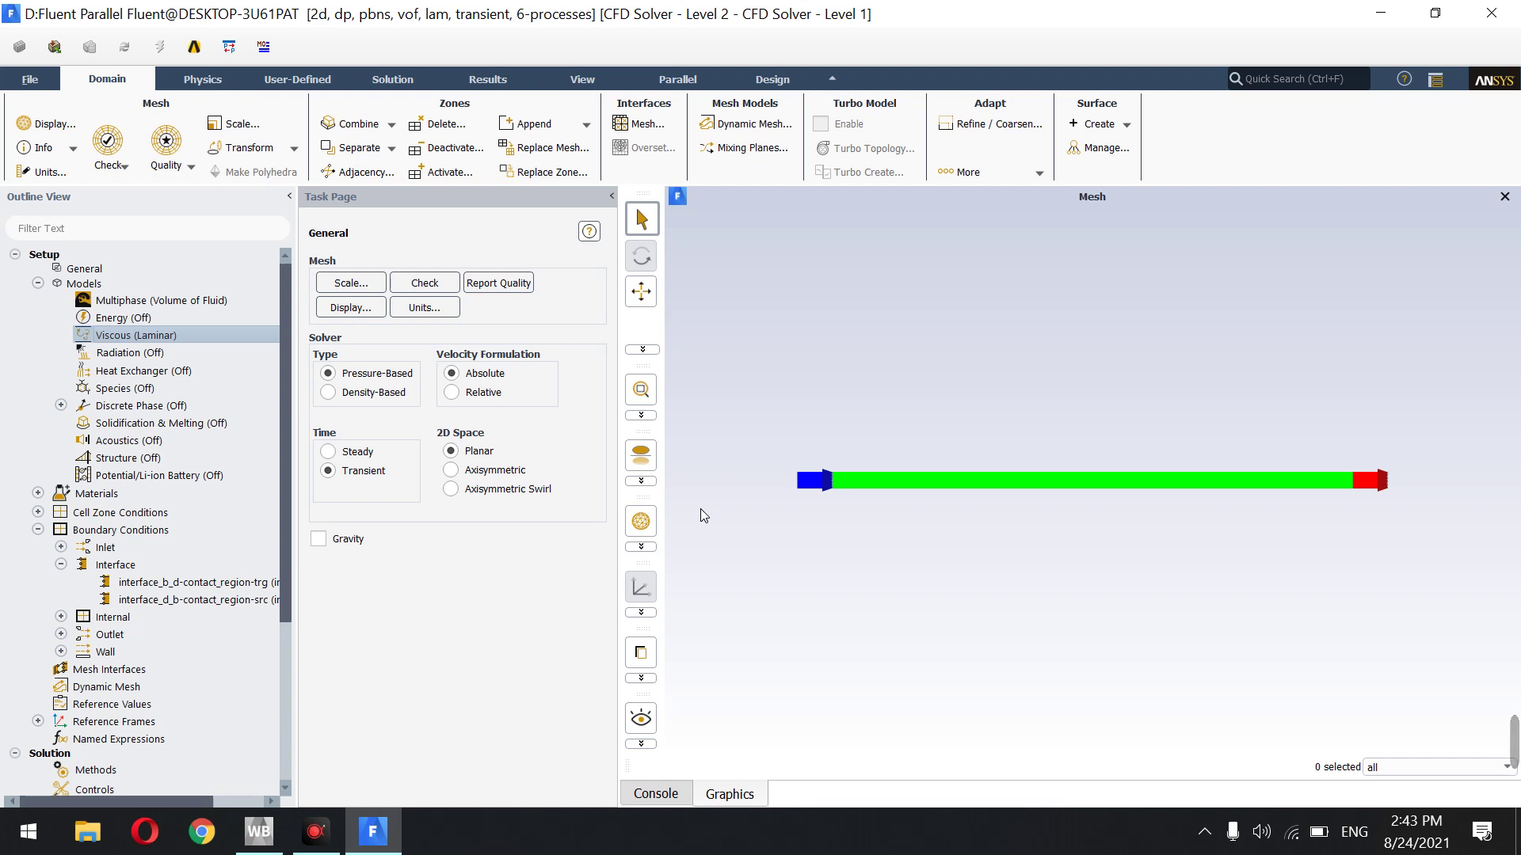
left_click(37, 283)
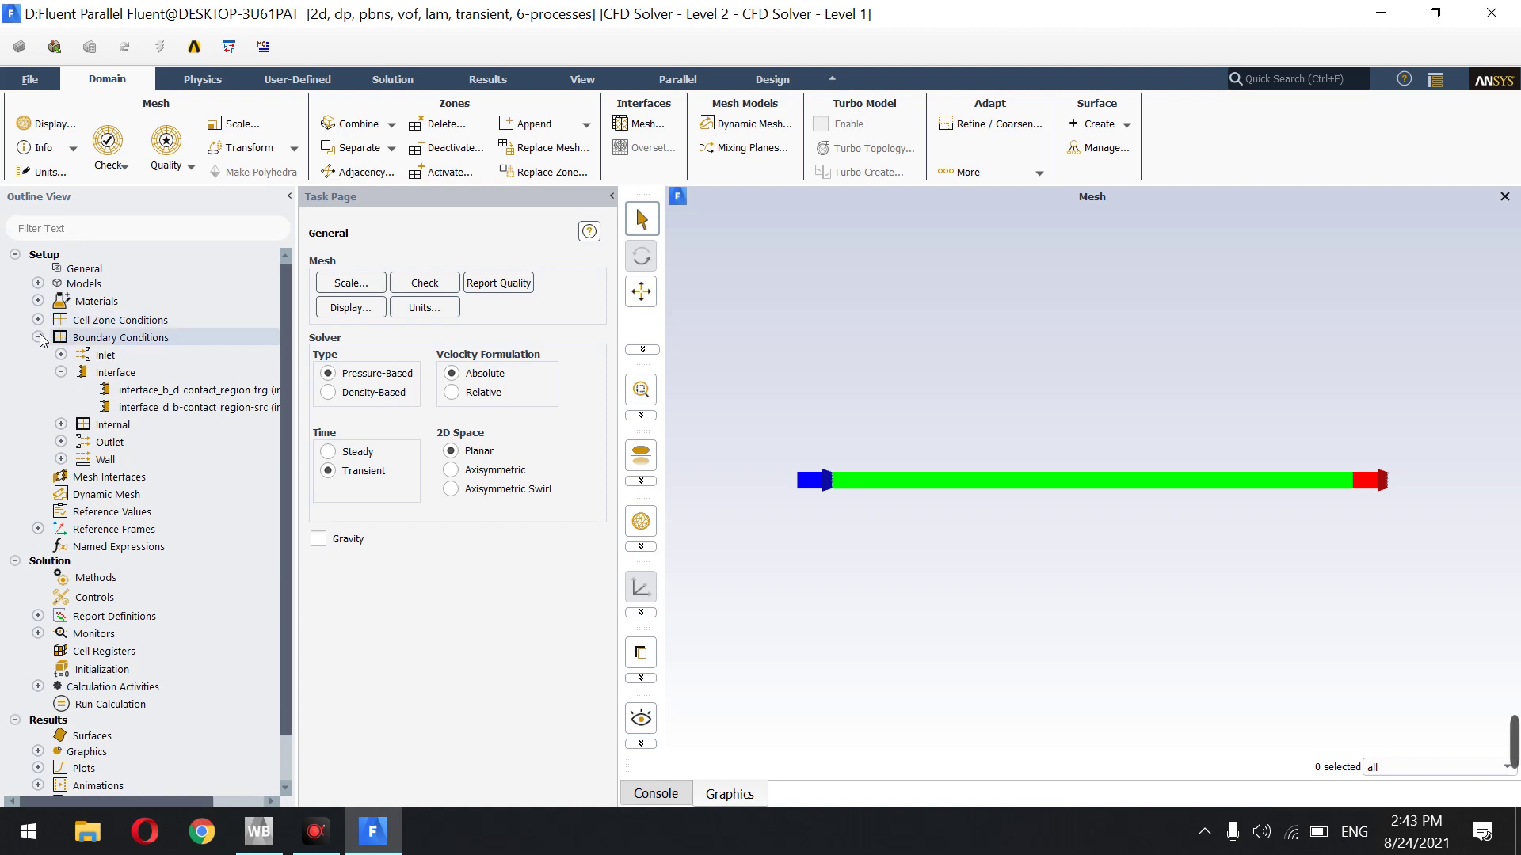
Set the mixture's velocity magnitude at the inlet boundary to 0.001 m/s and apply it
left_click(37, 319)
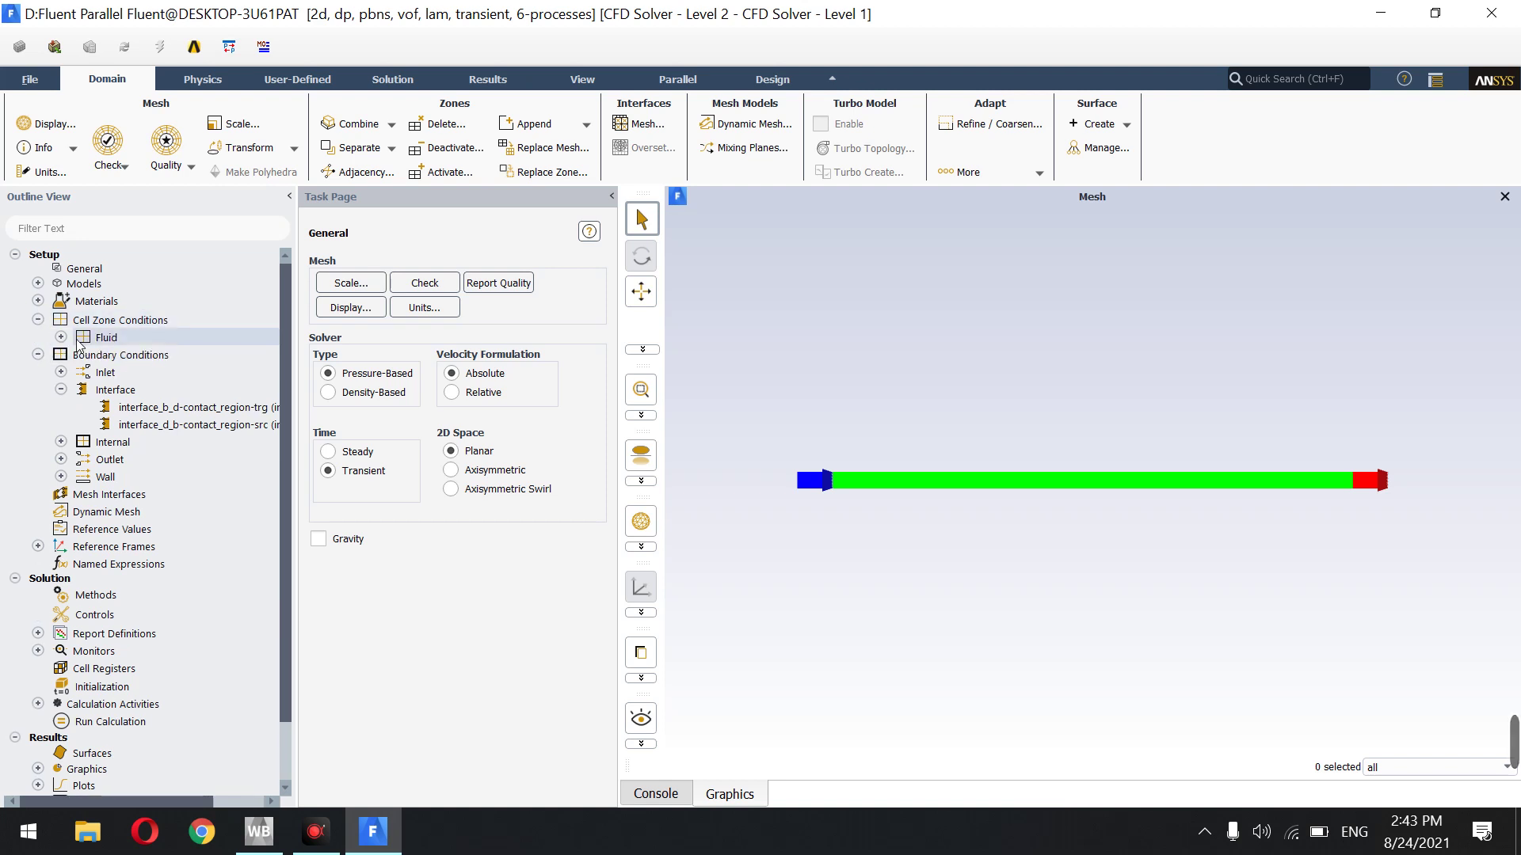
left_click(38, 320)
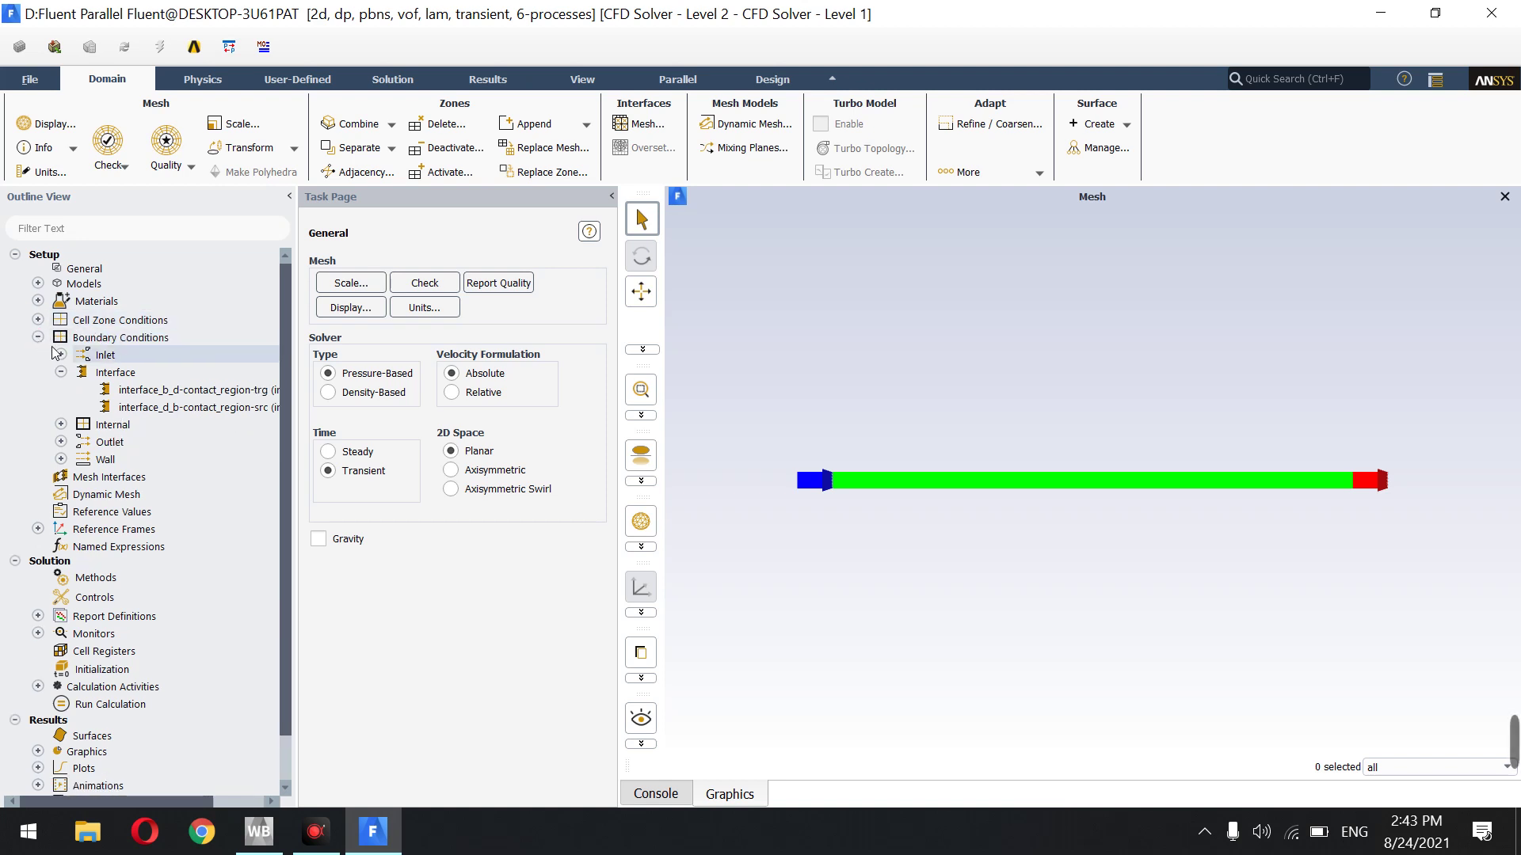
double_click(92, 358)
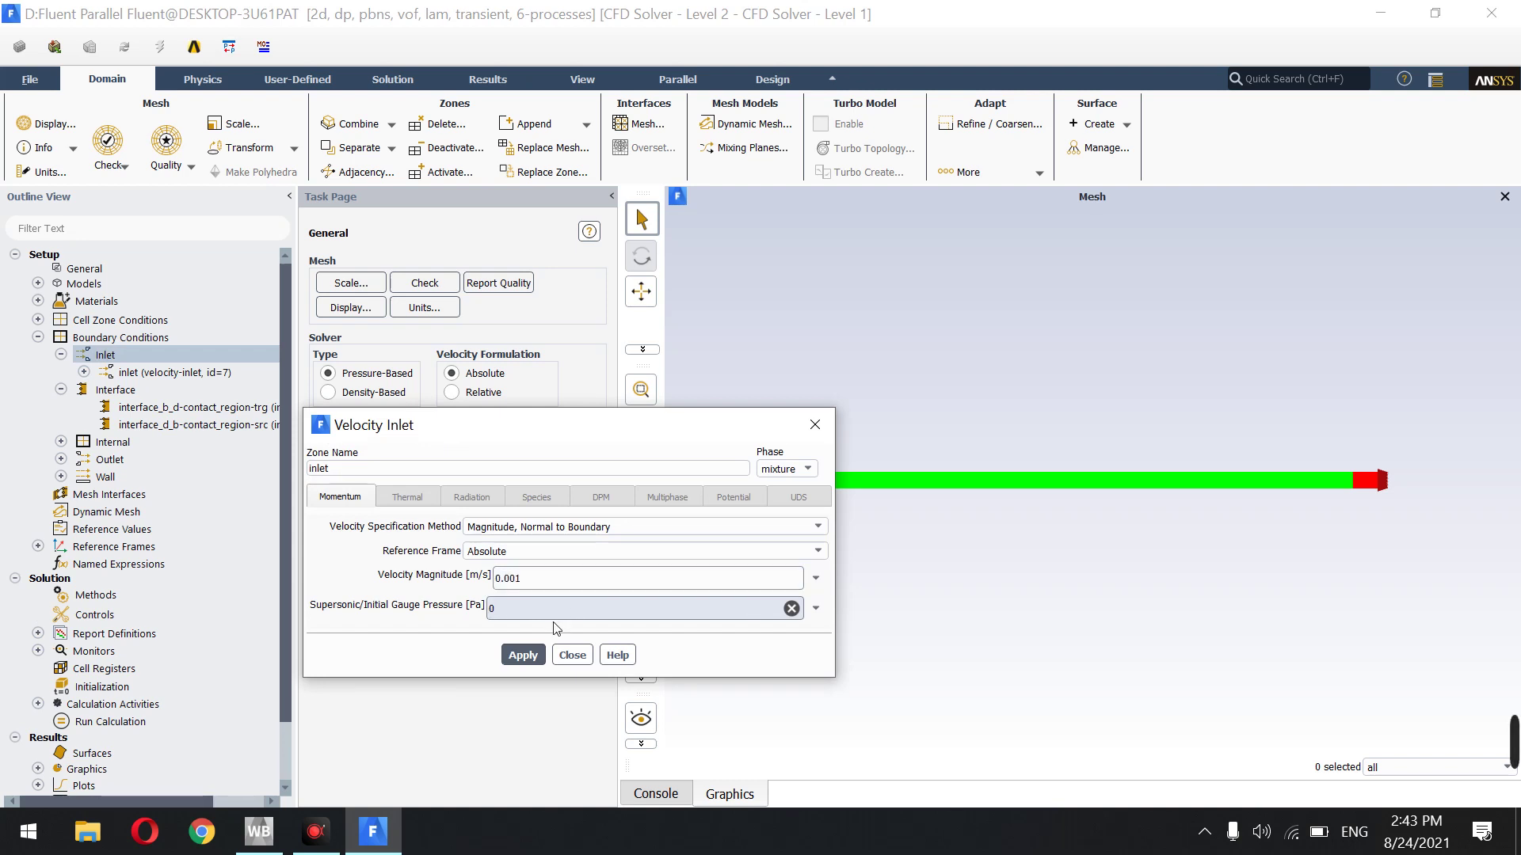
left_click(521, 655)
left_click(571, 655)
left_click(62, 355)
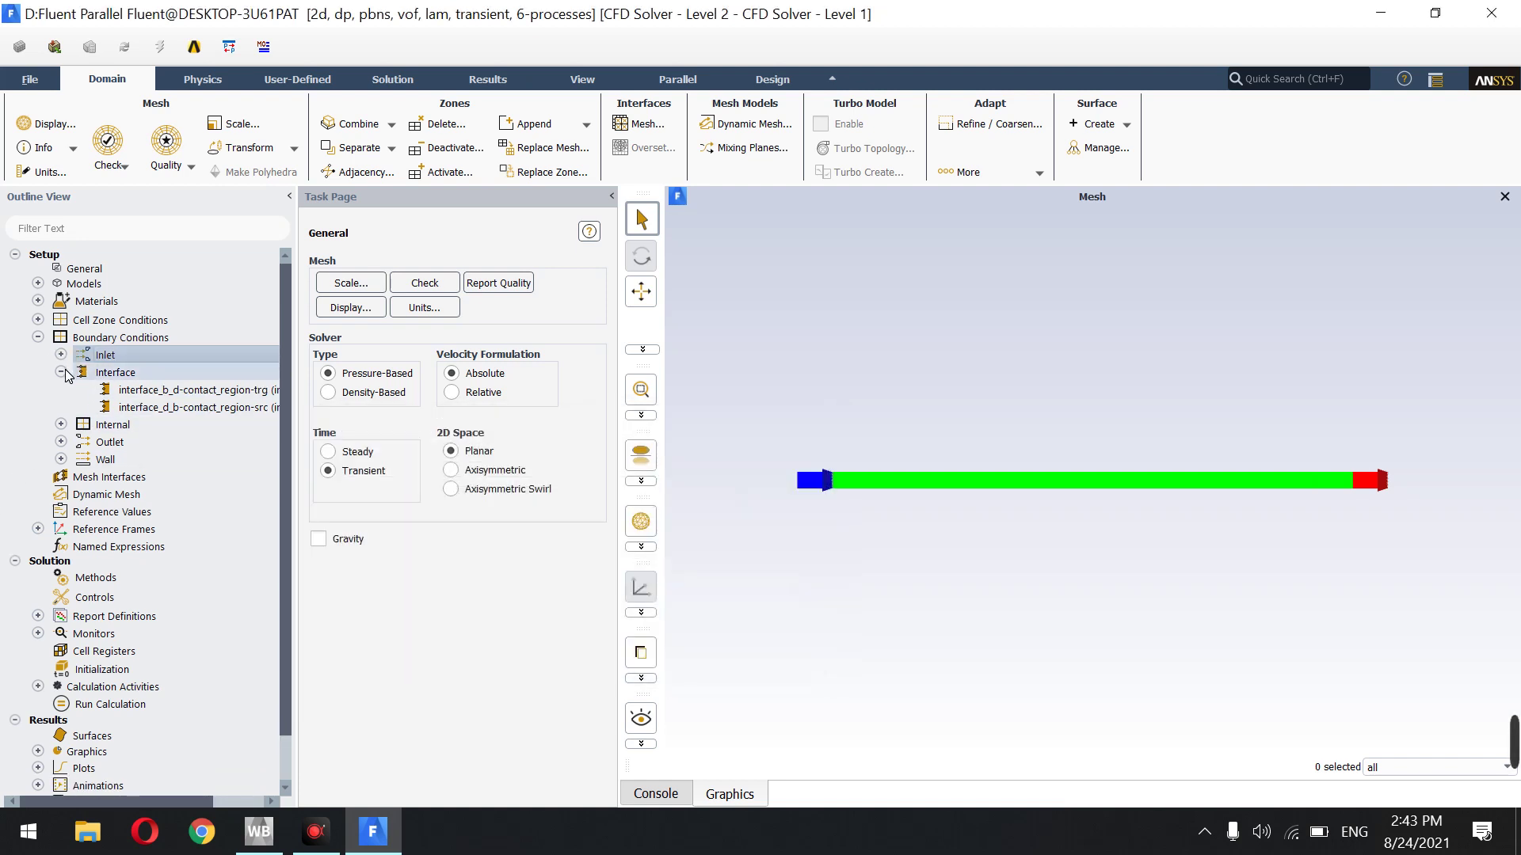
left_click(61, 372)
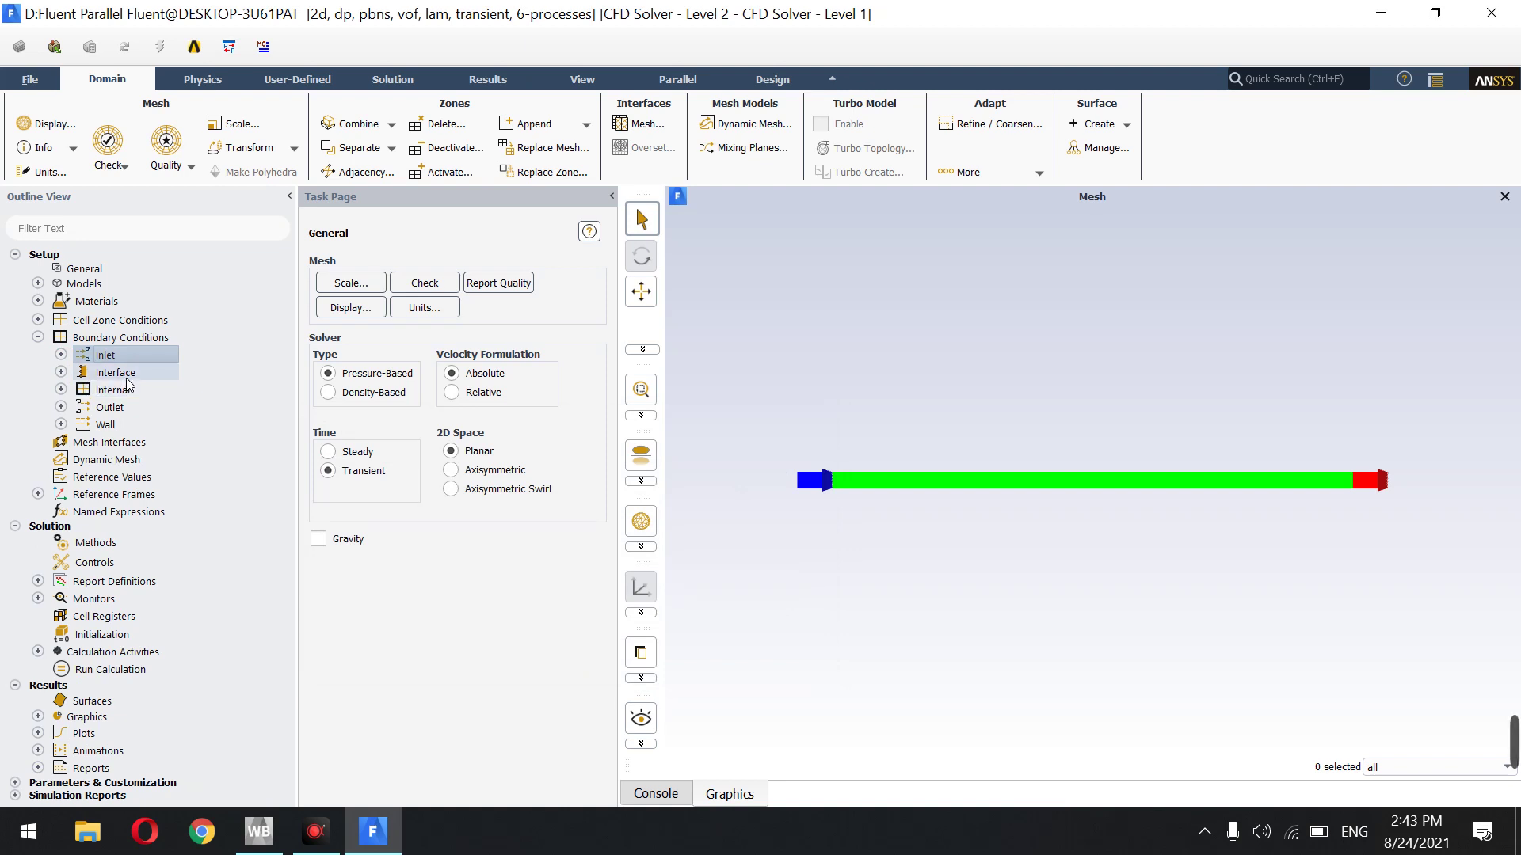
Set the wall-contact_region-src wall's phase-2/phase-1 contact angle to 0 degrees, apply it, and close the wall settings
left_click(61, 407)
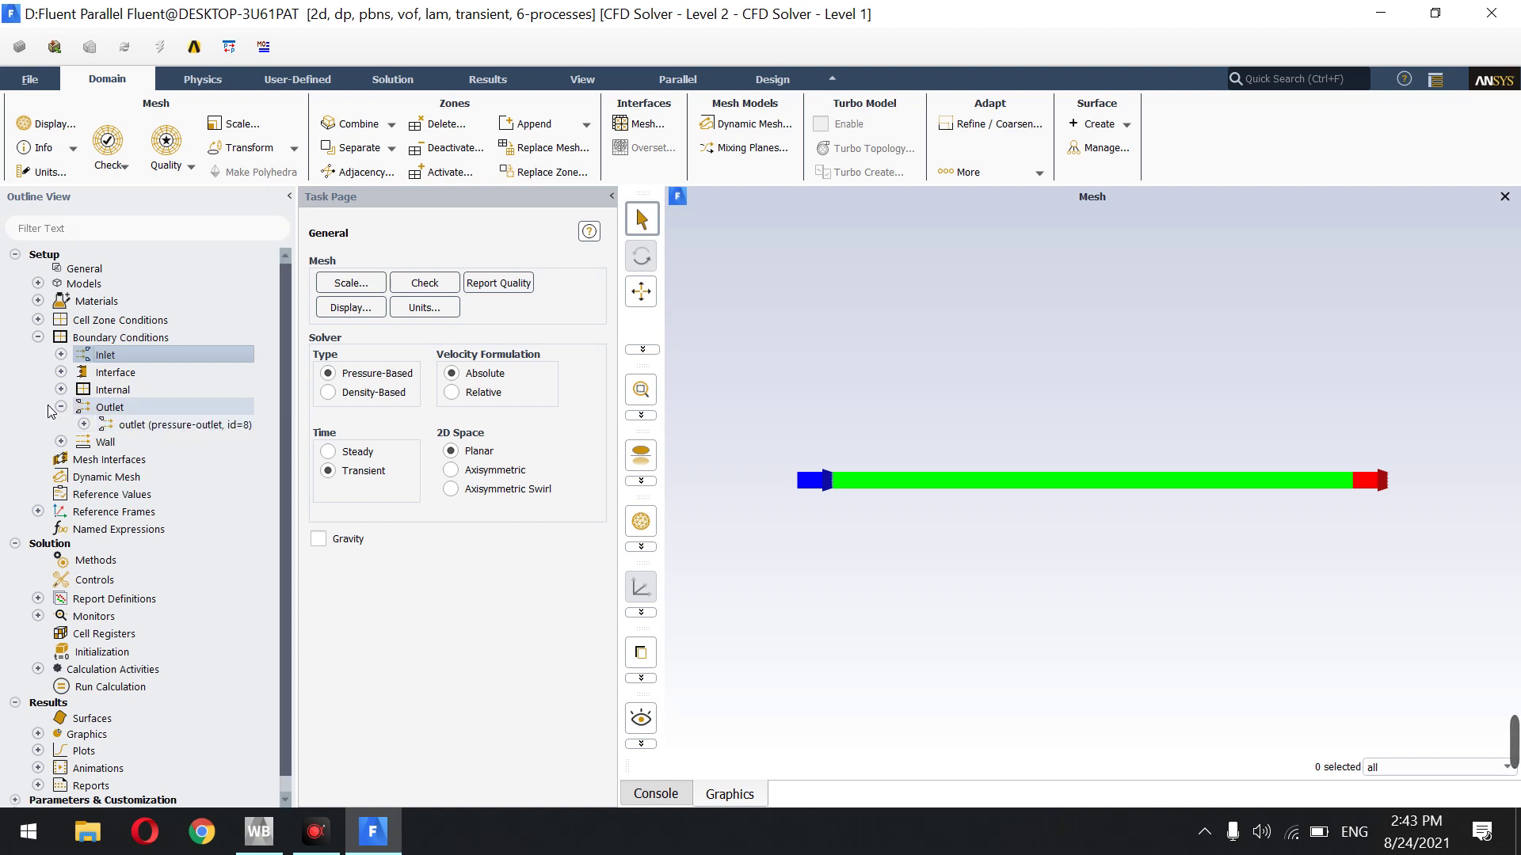
left_click(61, 407)
left_click(61, 425)
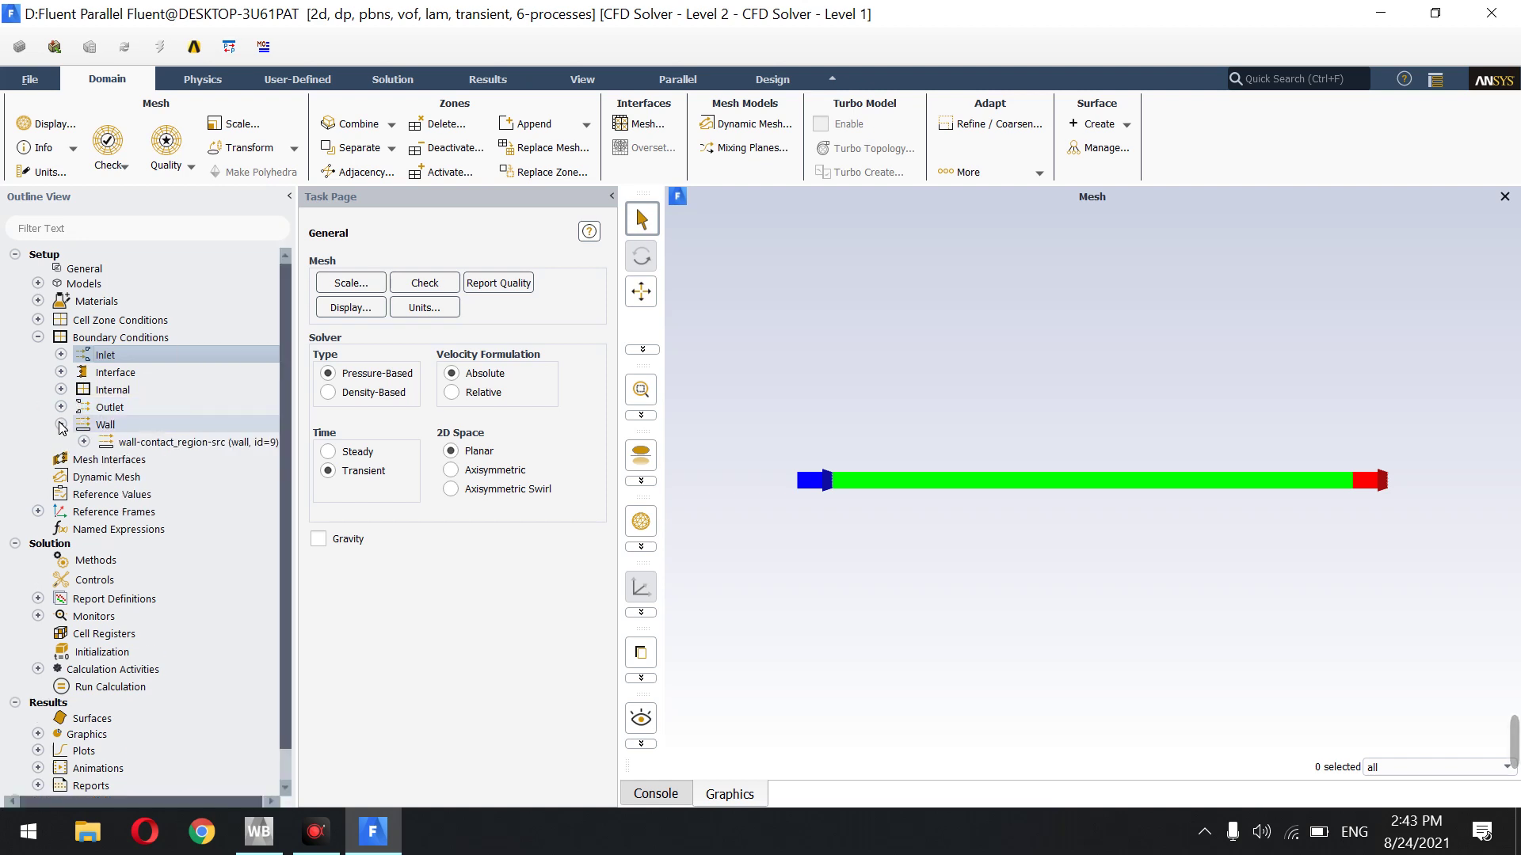
double_click(111, 443)
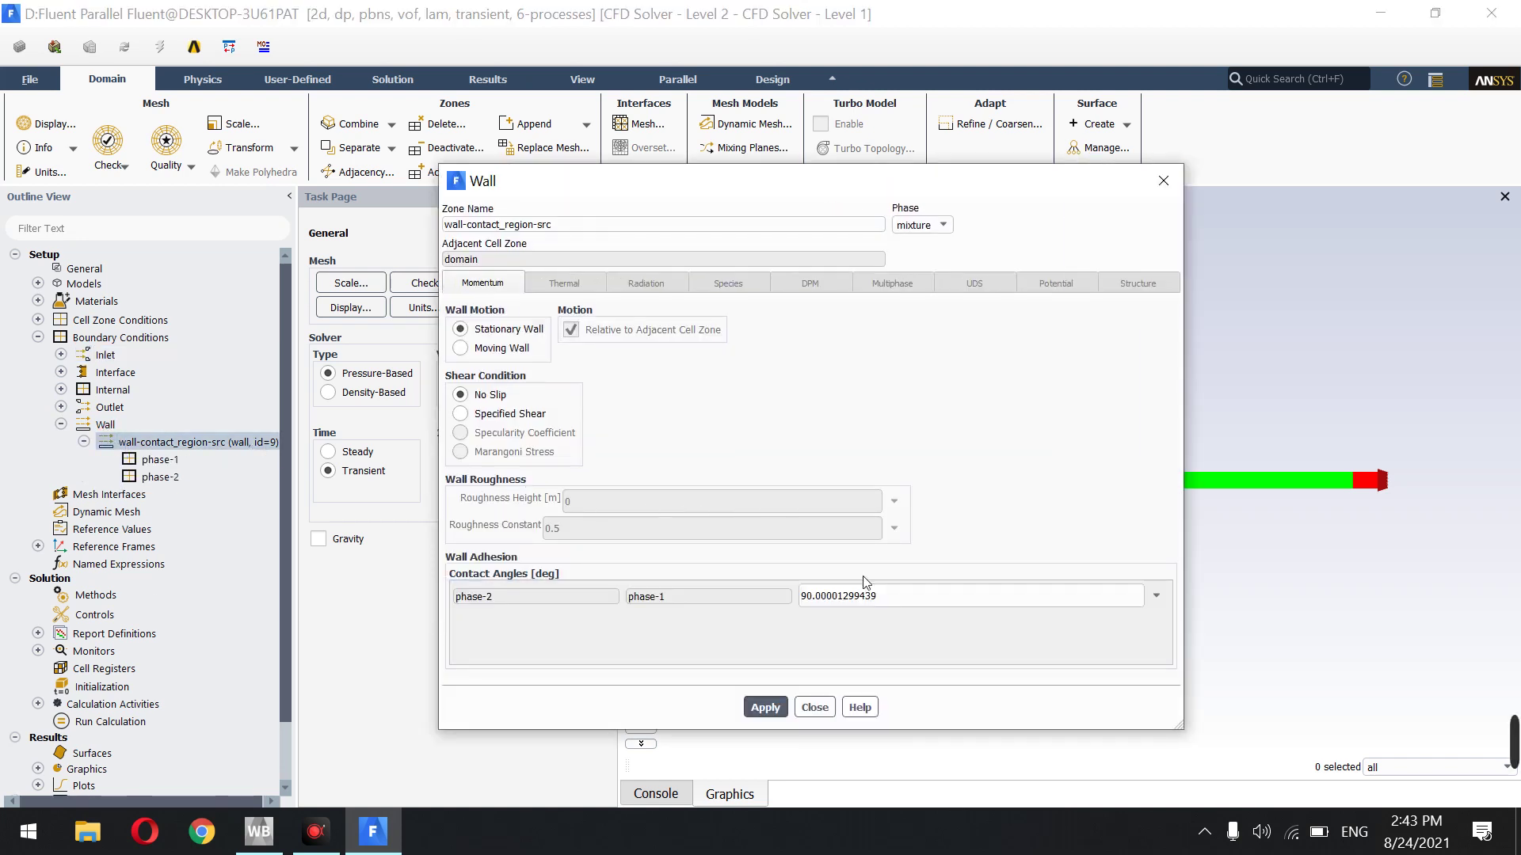
left_click(883, 600)
double_click(897, 610)
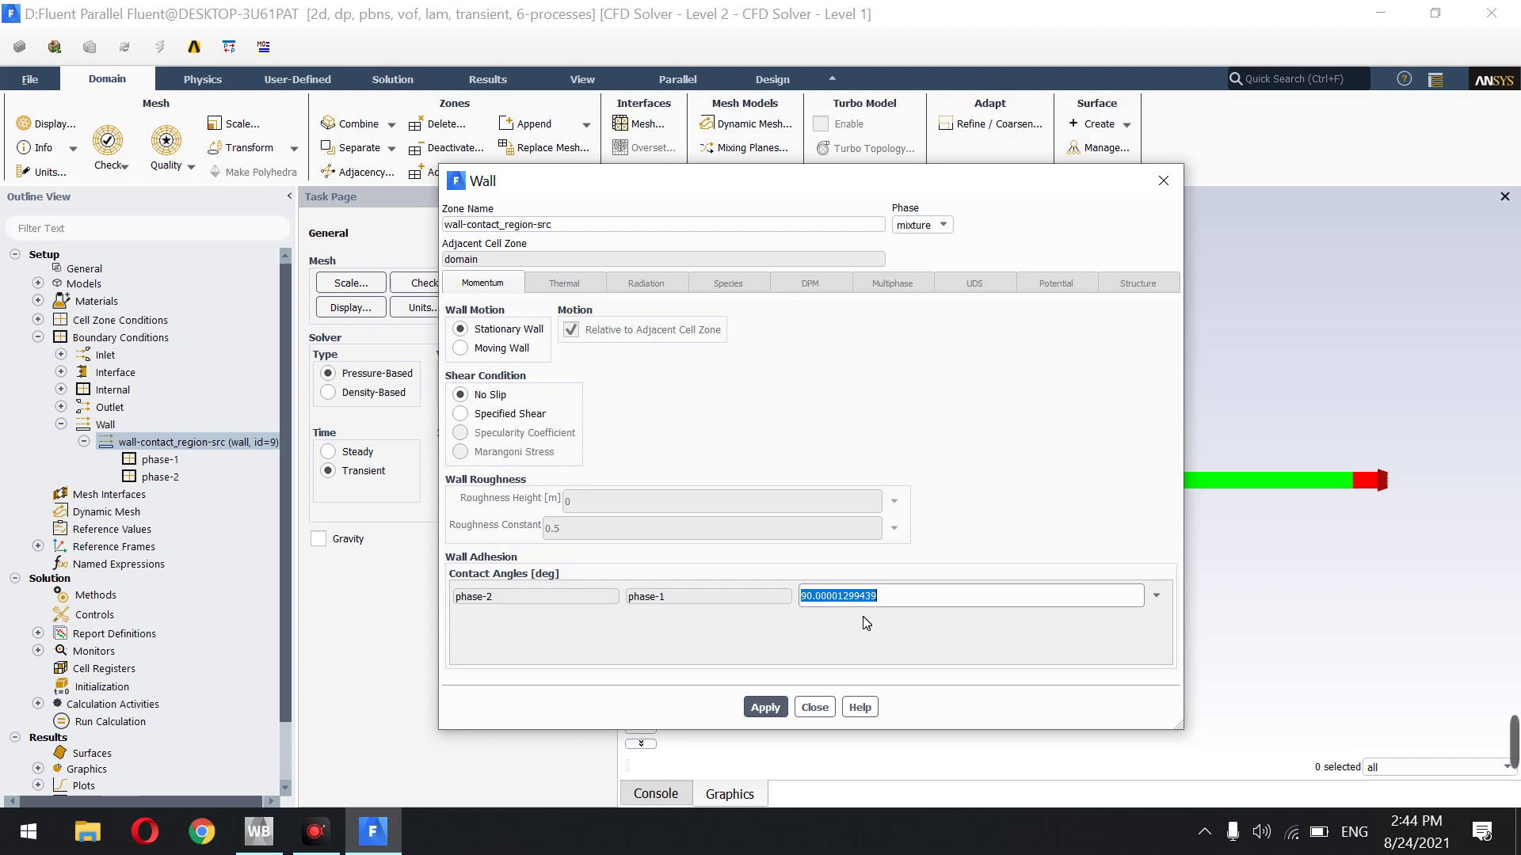
type("0")
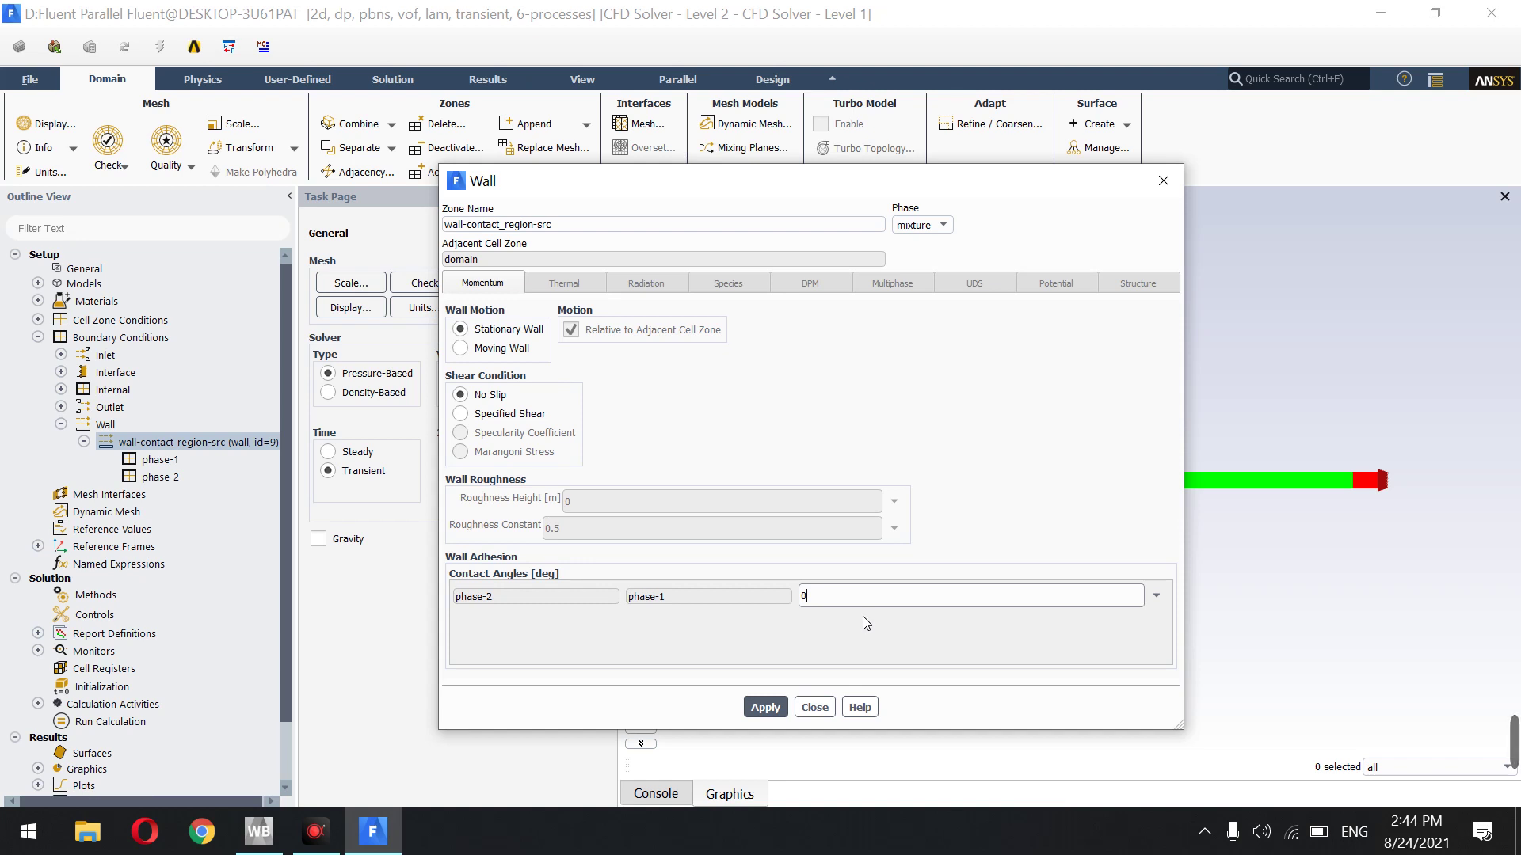
left_click(765, 708)
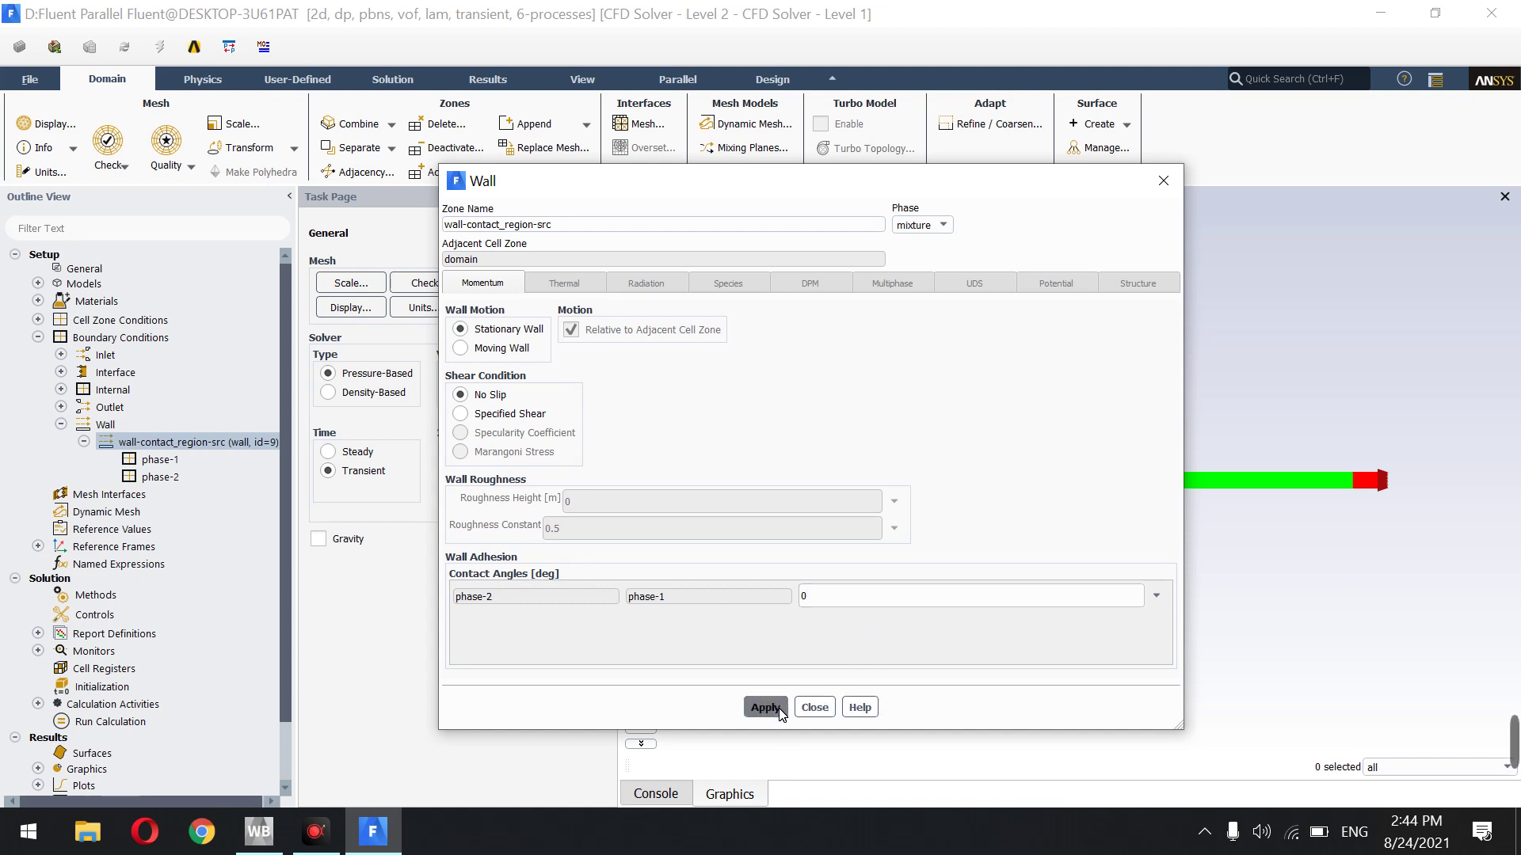
left_click(814, 707)
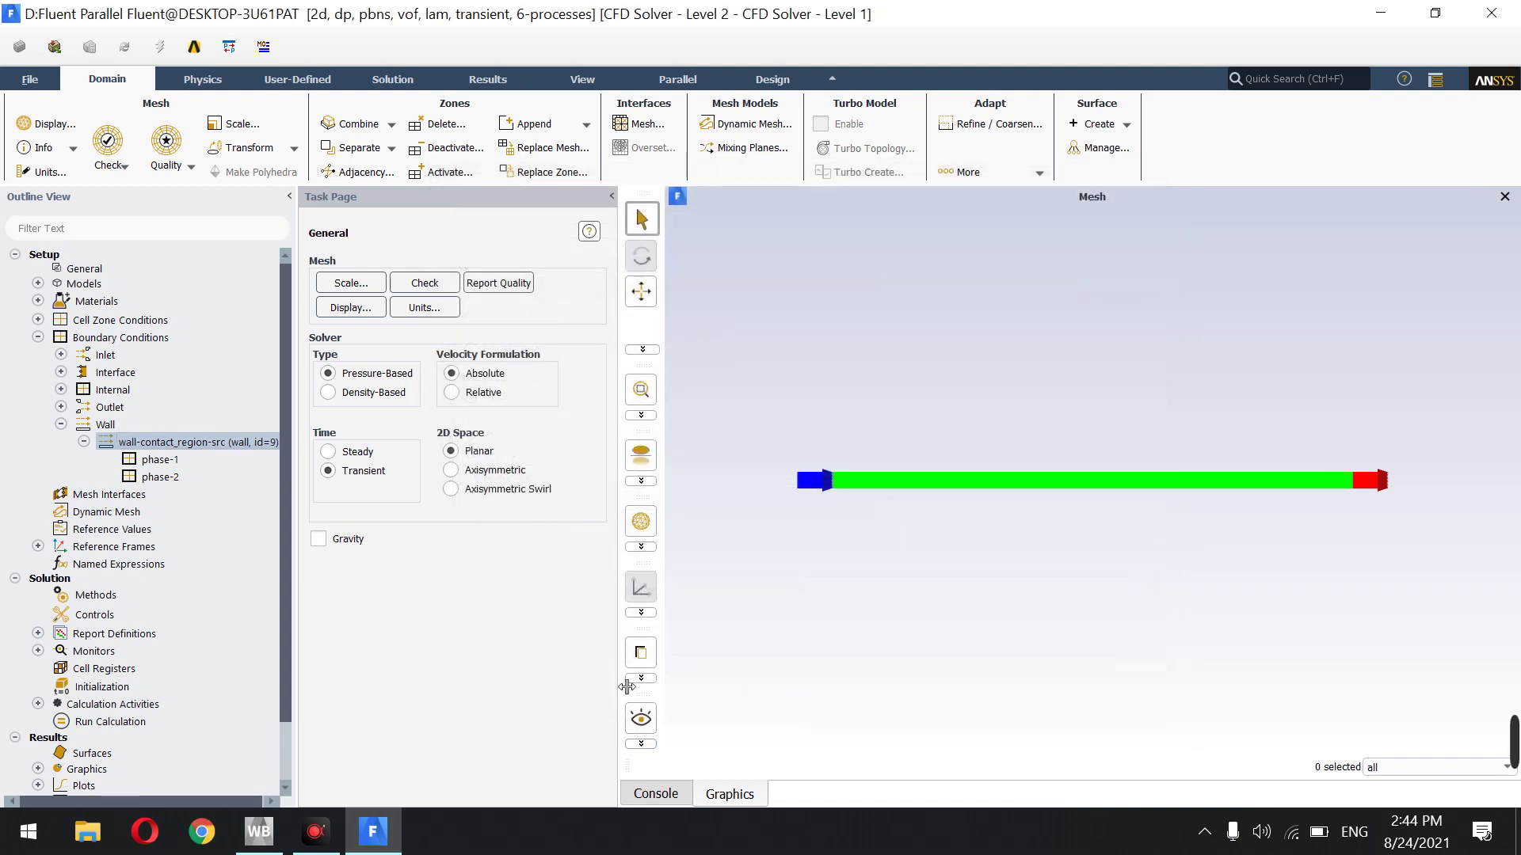
Create a mesh interface from interface_b_d-contact_region-trg and interface_d_b-contact_region-src with the prefix intf, and close the mesh interface settings
left_click(60, 425)
left_click(68, 448)
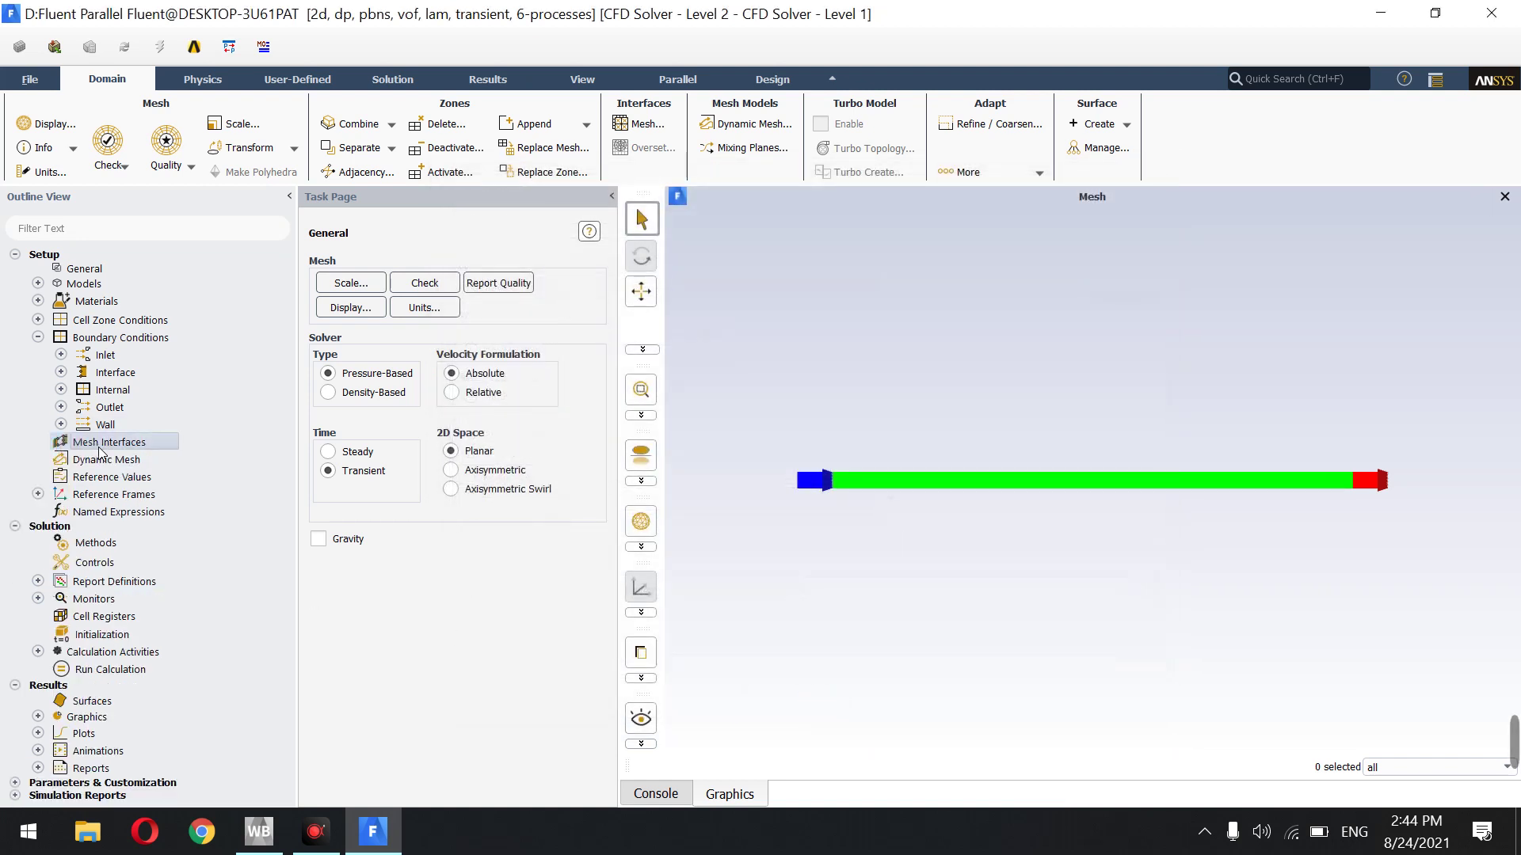
right_click(98, 448)
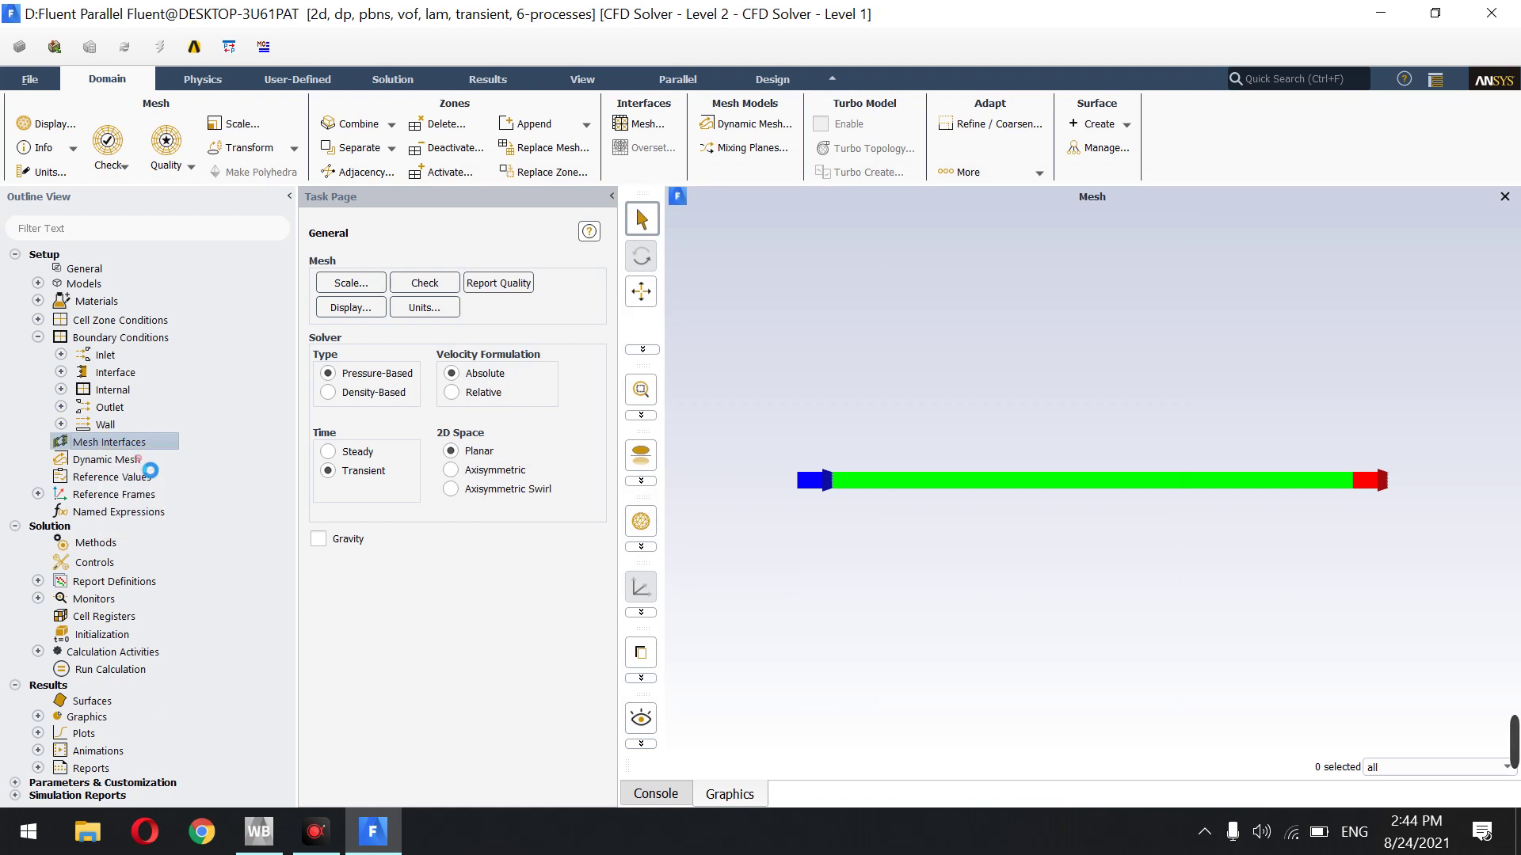
left_click(137, 459)
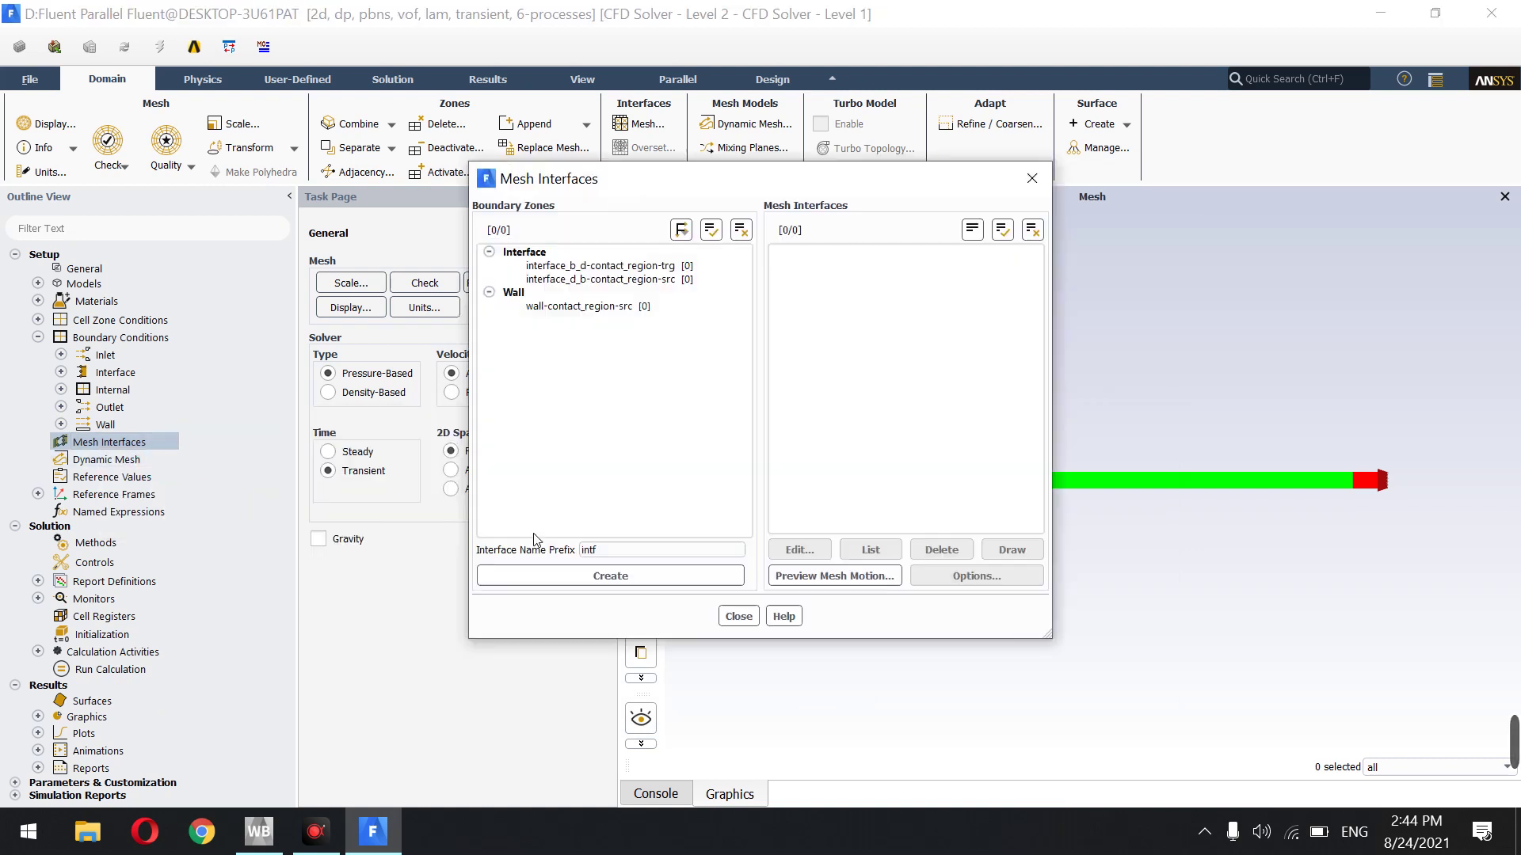
left_click(574, 280)
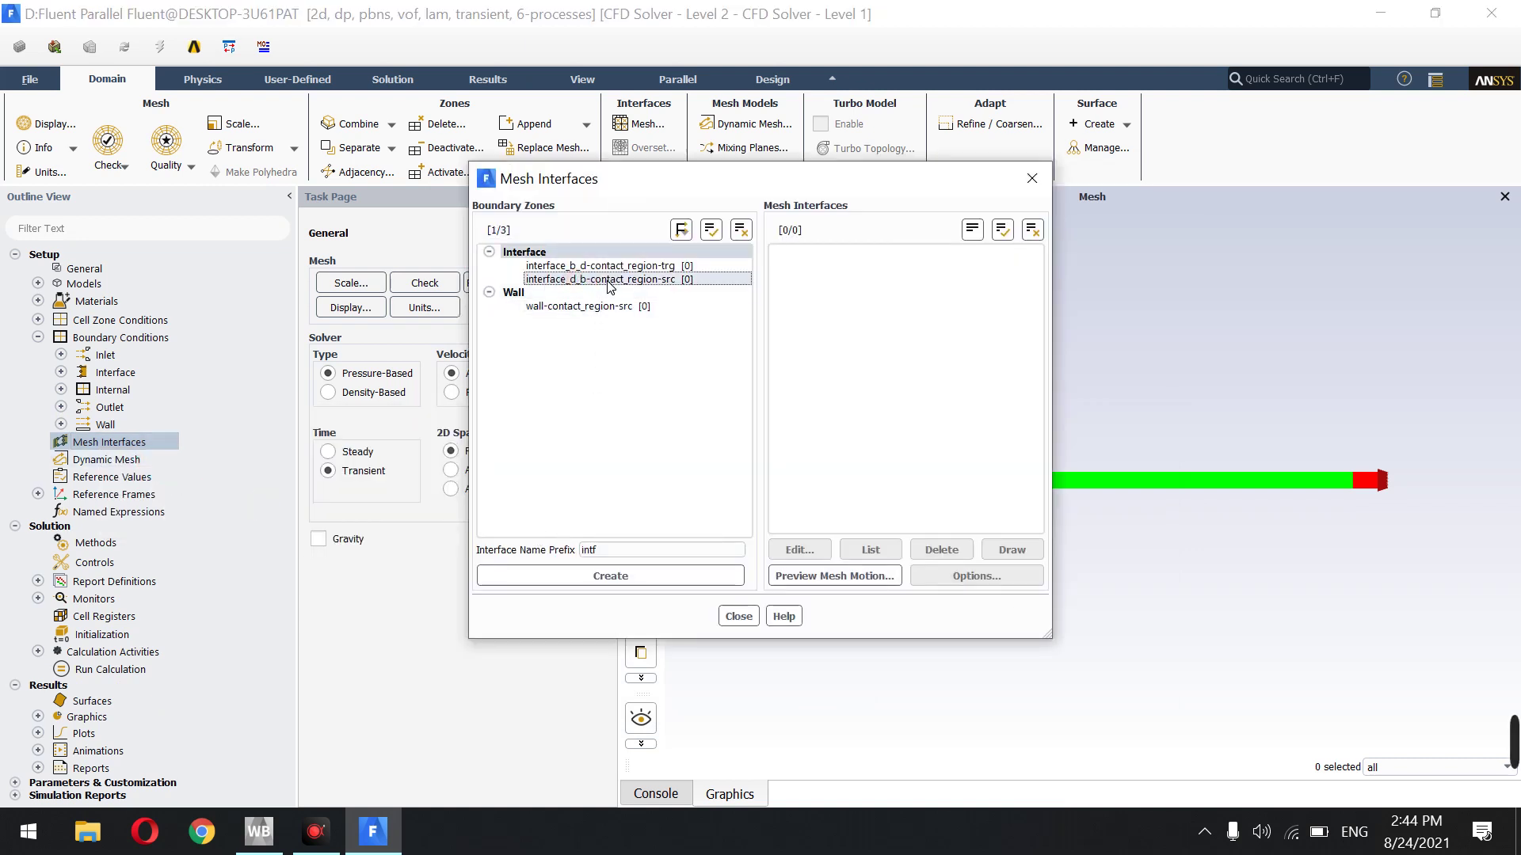
left_click(621, 268)
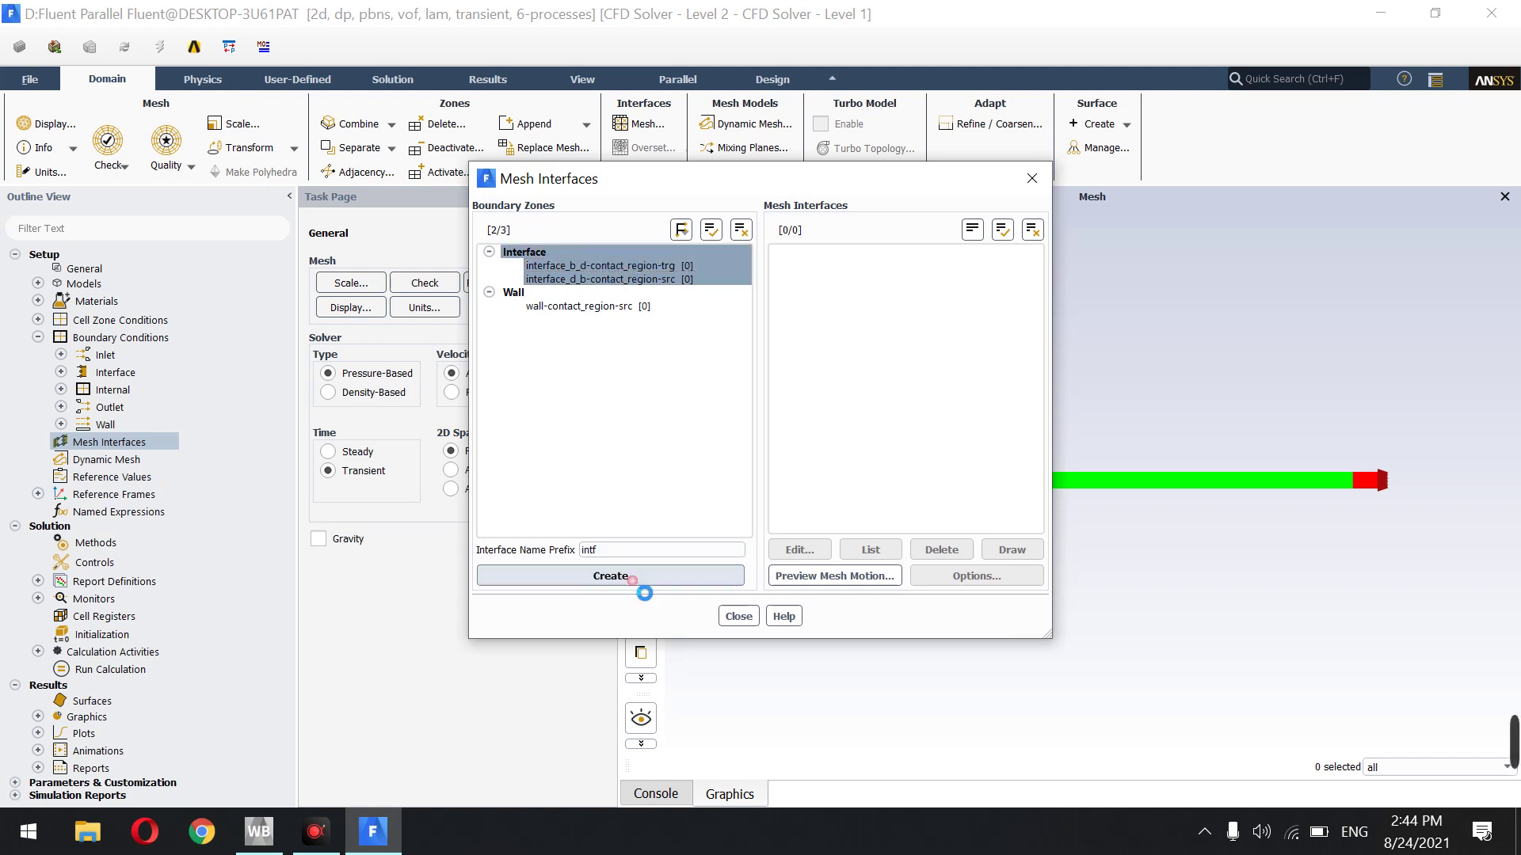
left_click(643, 582)
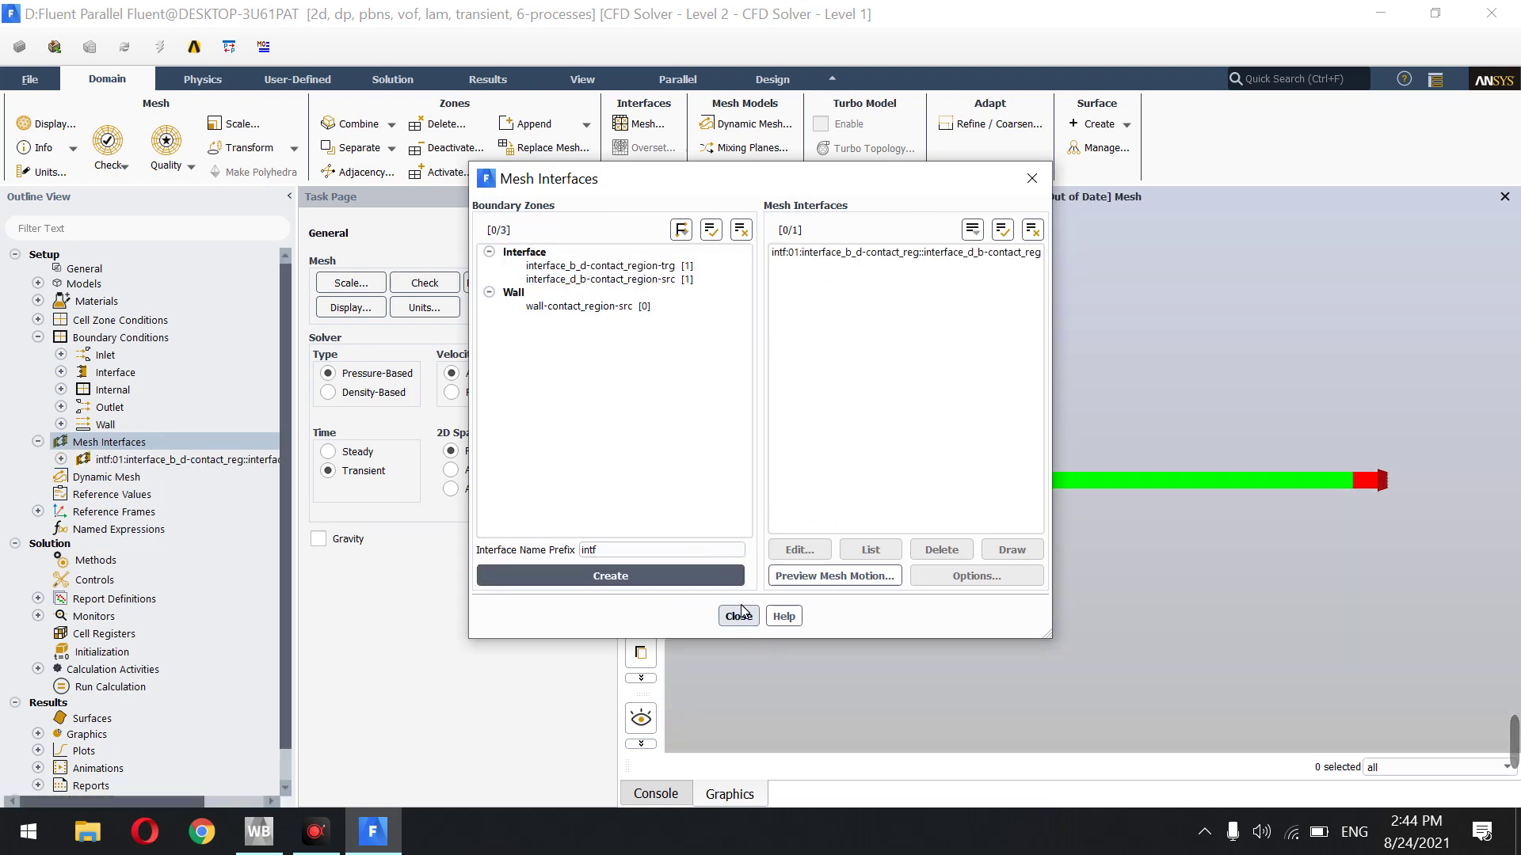
left_click(869, 253)
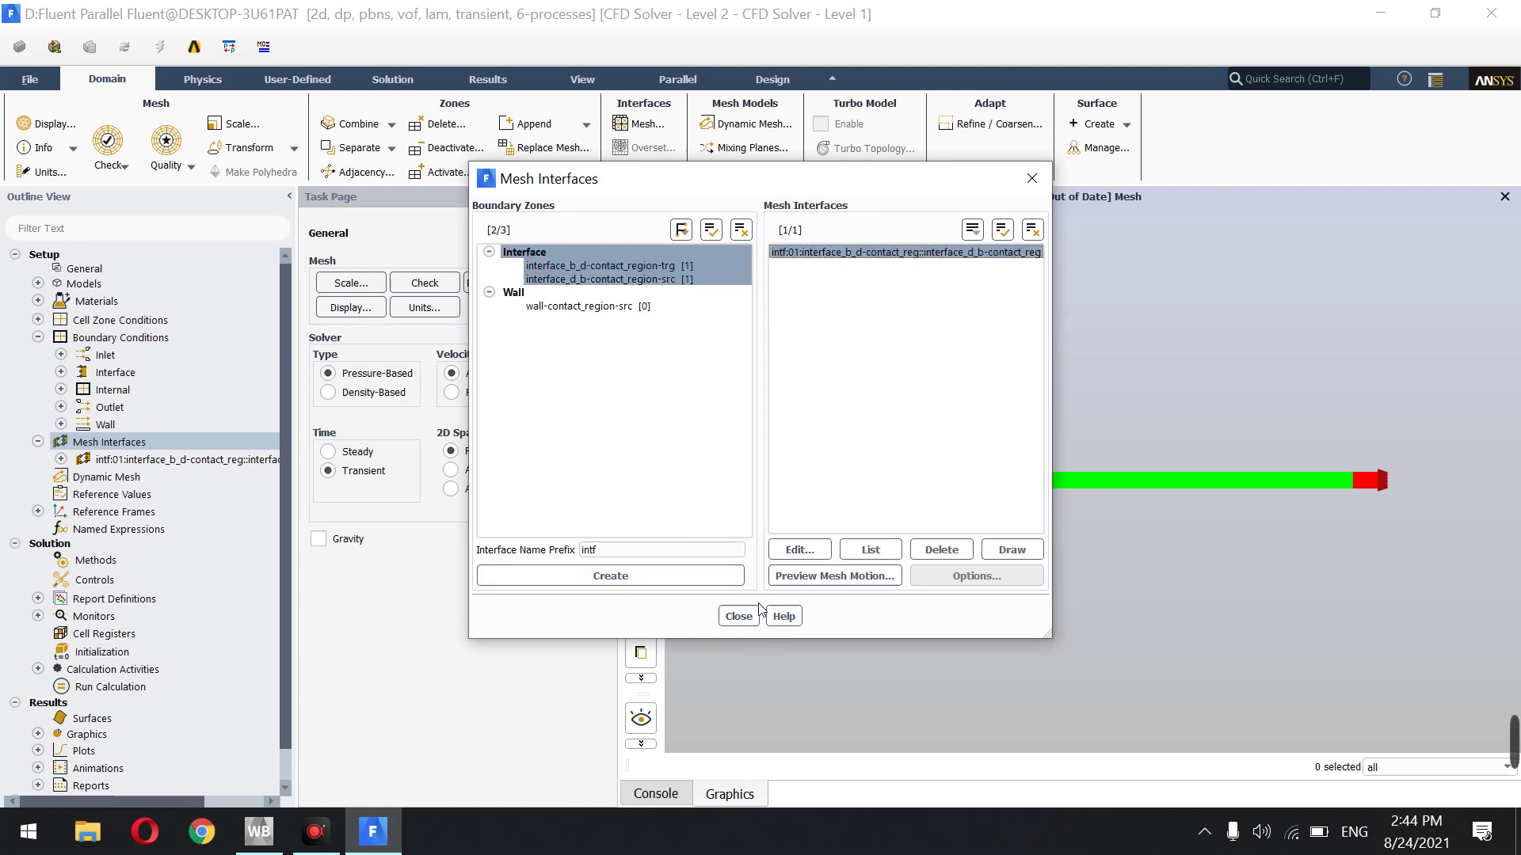
left_click(739, 616)
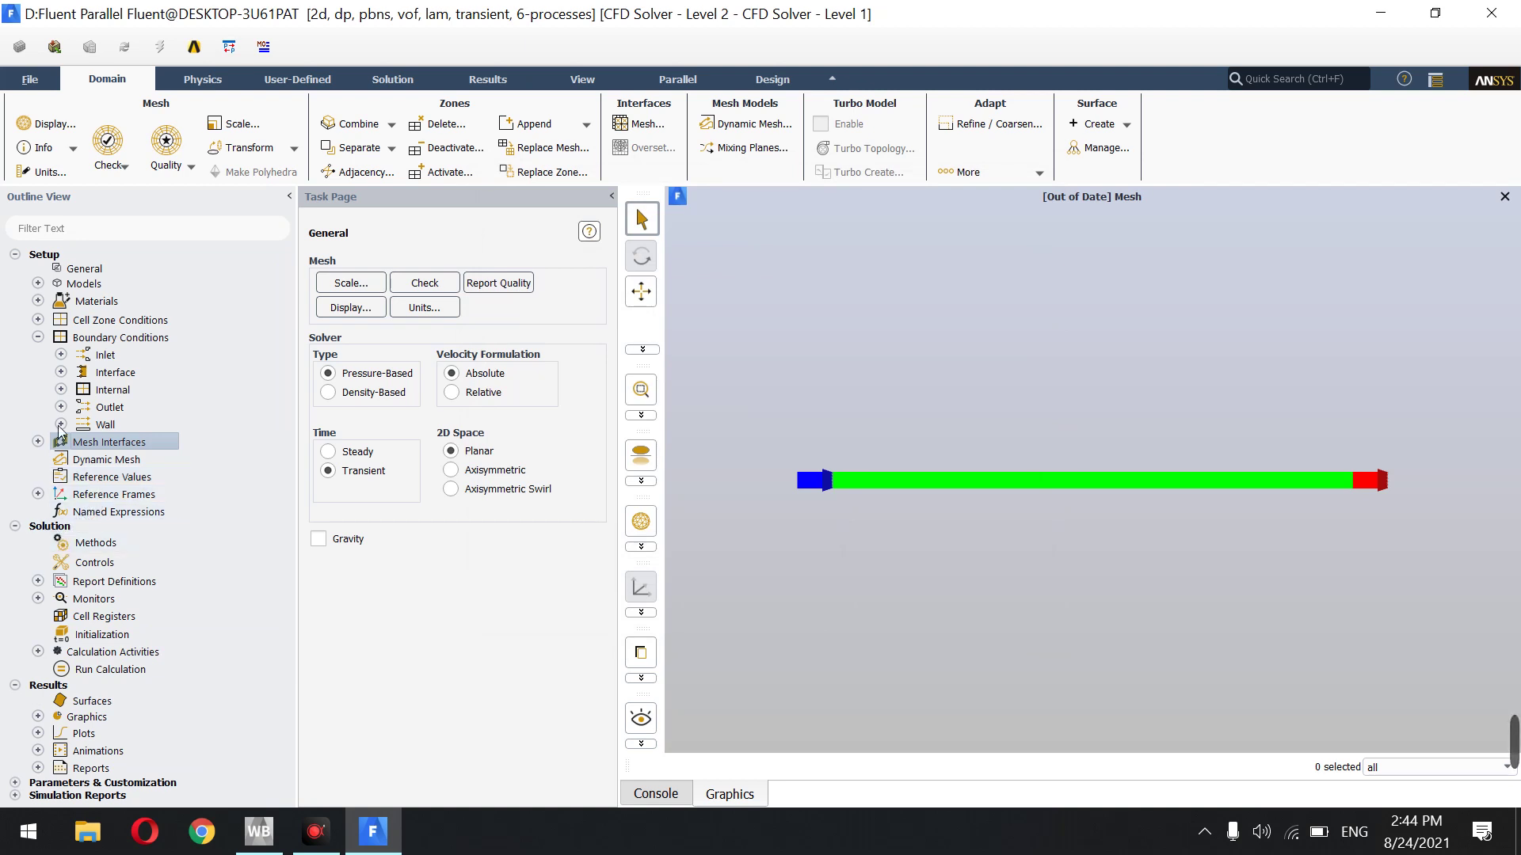
Set the pressure-velocity coupling scheme to PISO in the solution methods
left_click(38, 336)
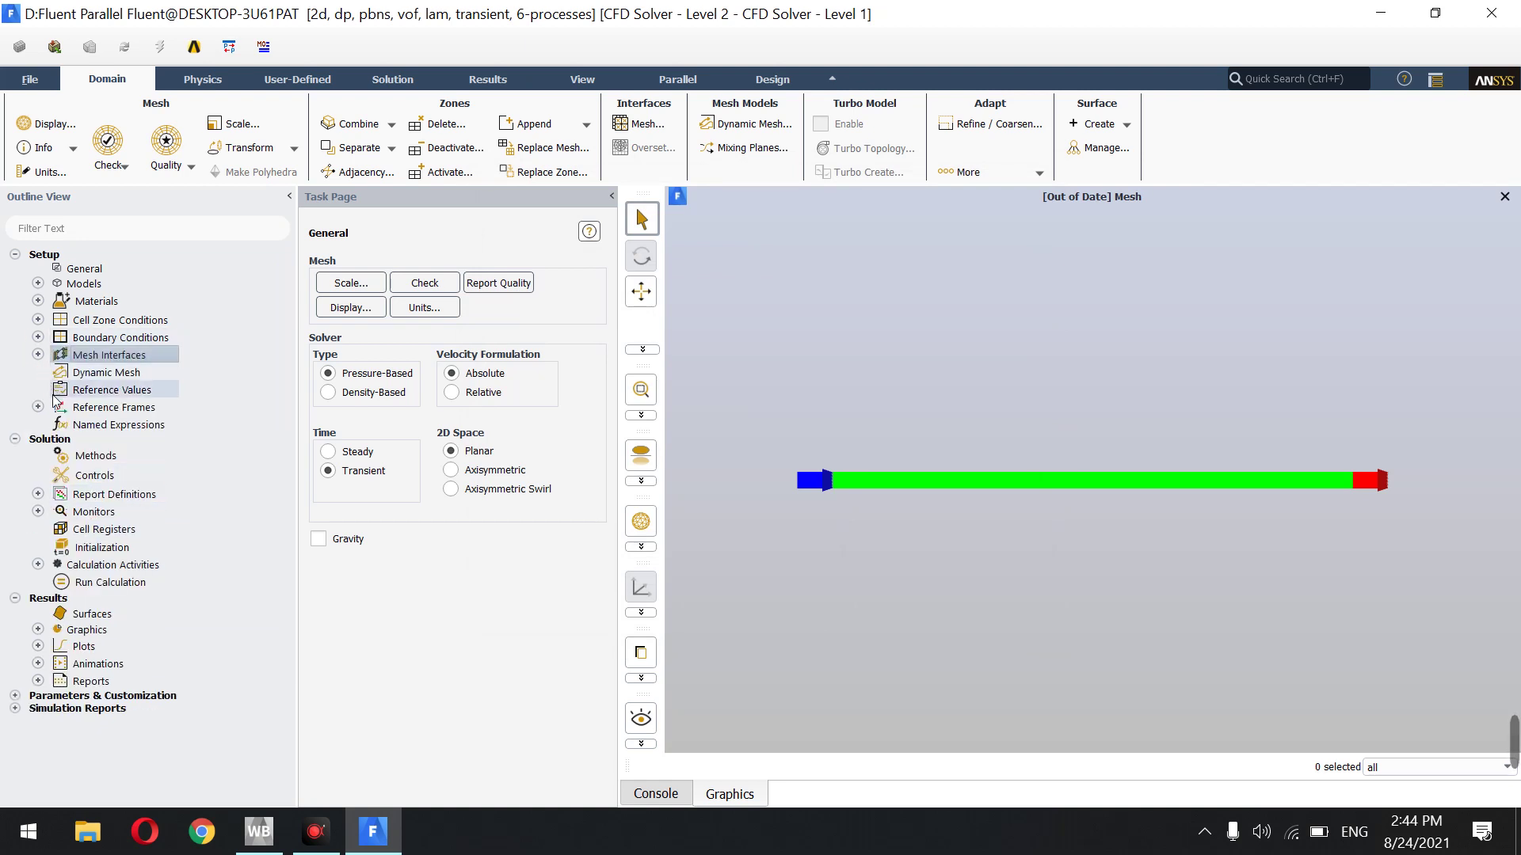
left_click(95, 456)
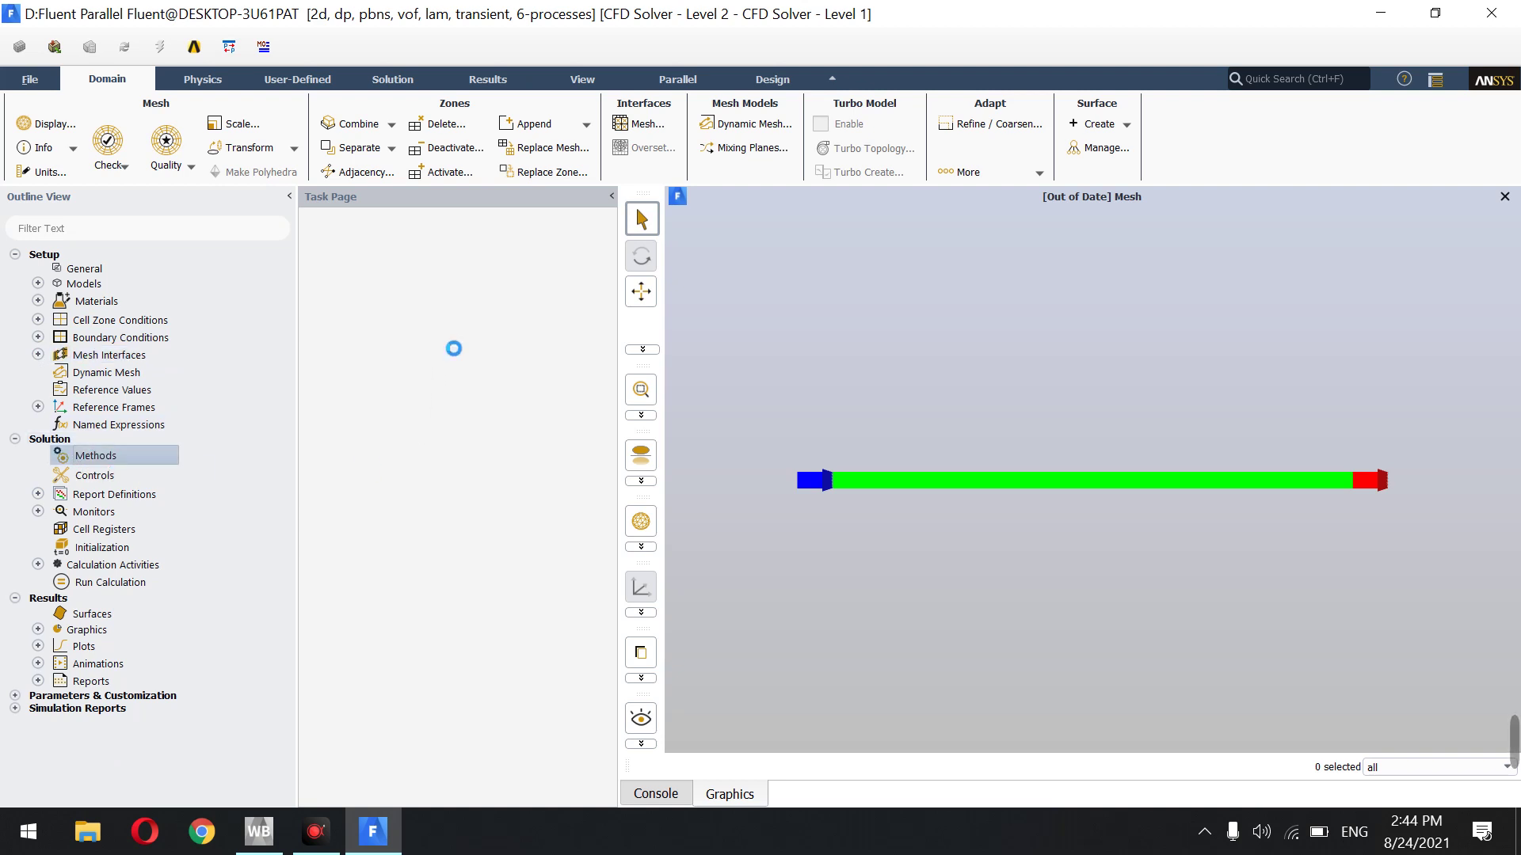
left_click(448, 295)
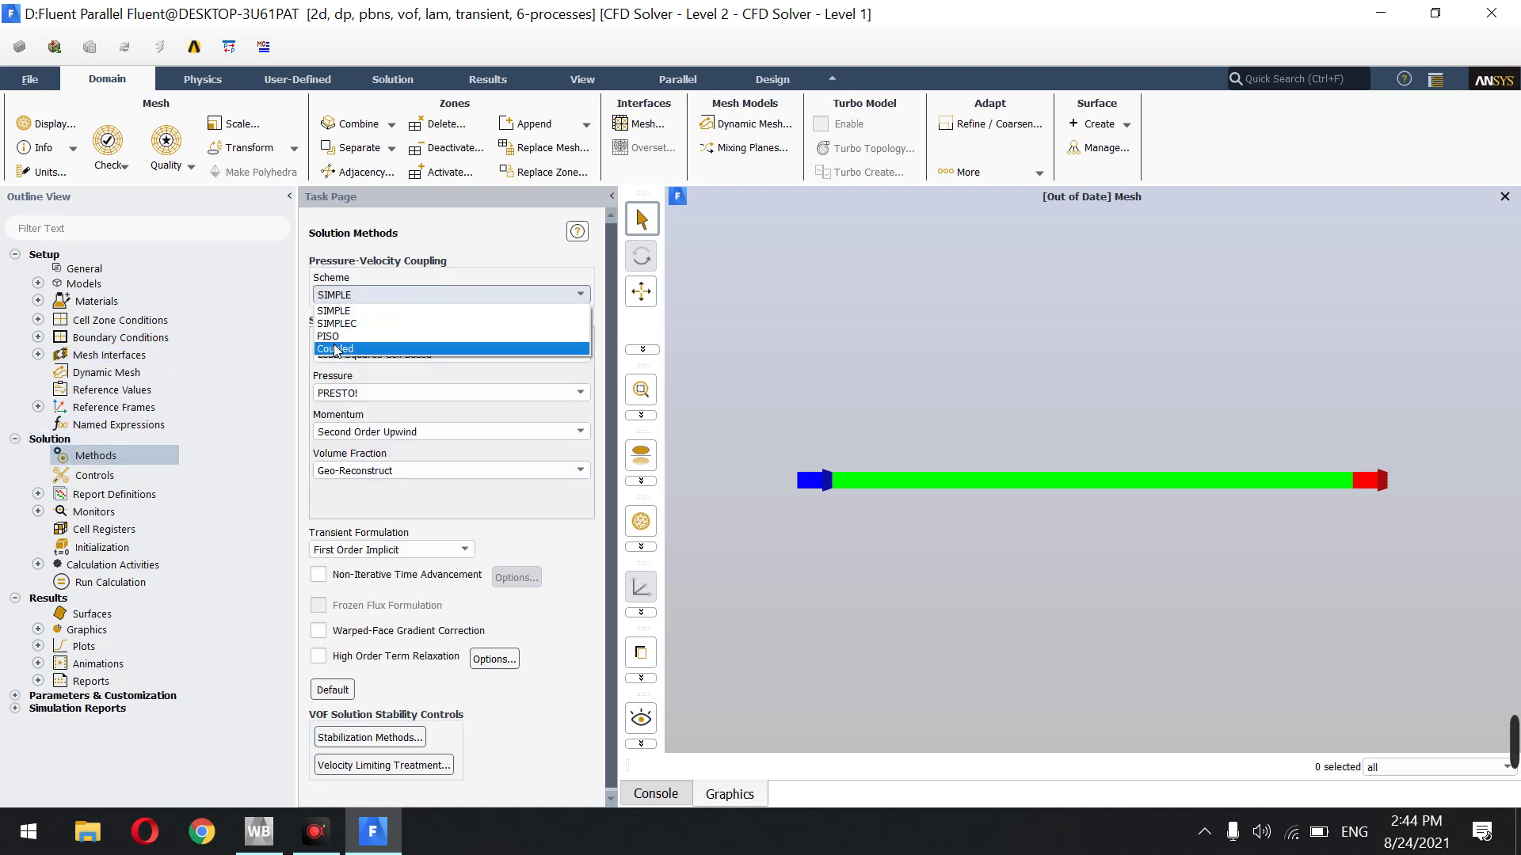
left_click(336, 336)
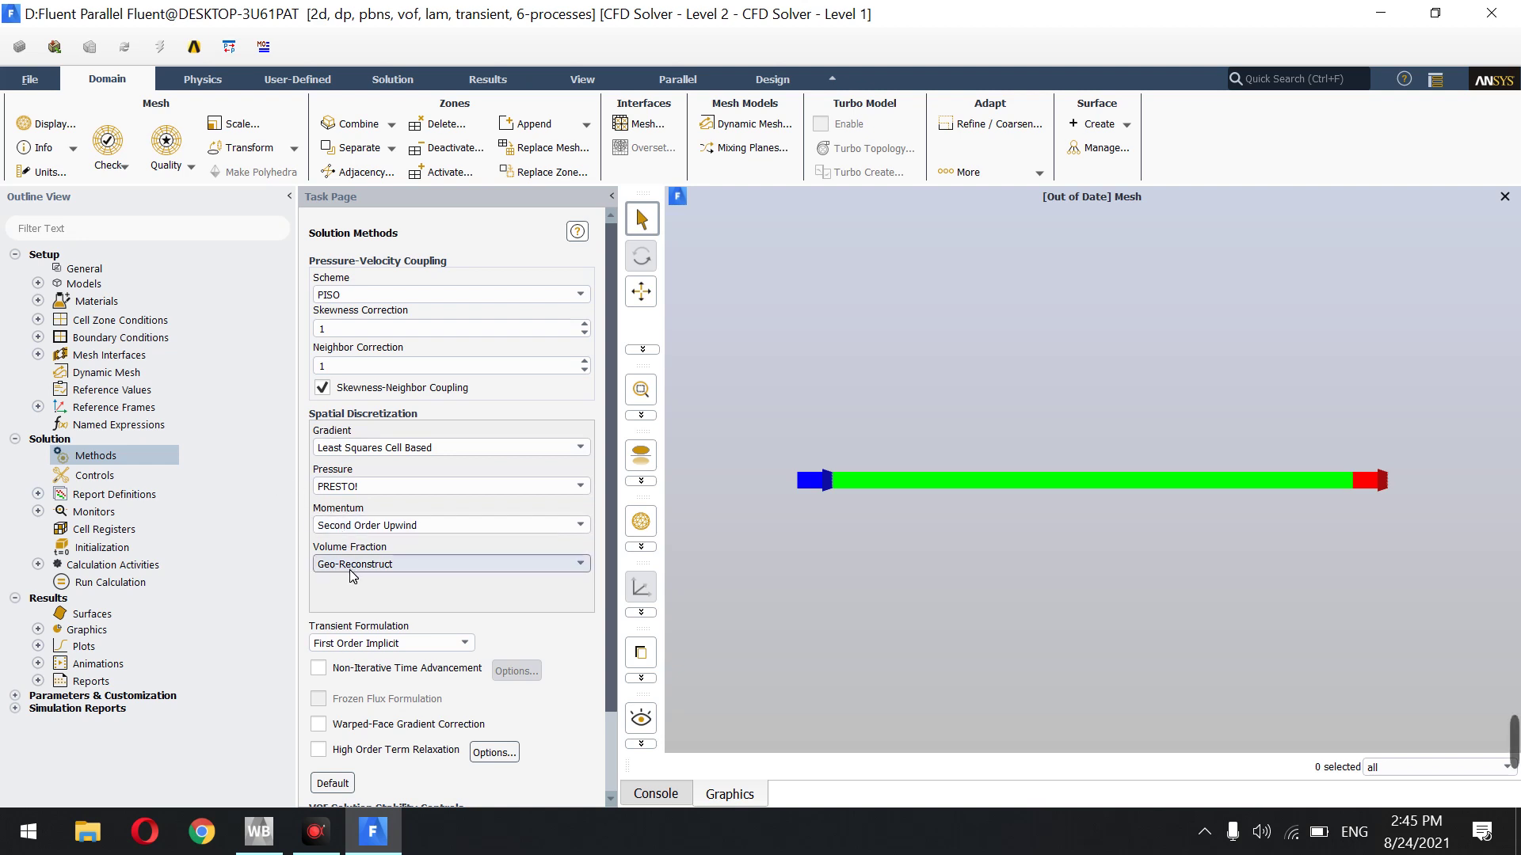
Set the continuity residual's absolute convergence criterion to 1e-7
left_click(83, 476)
left_click(38, 511)
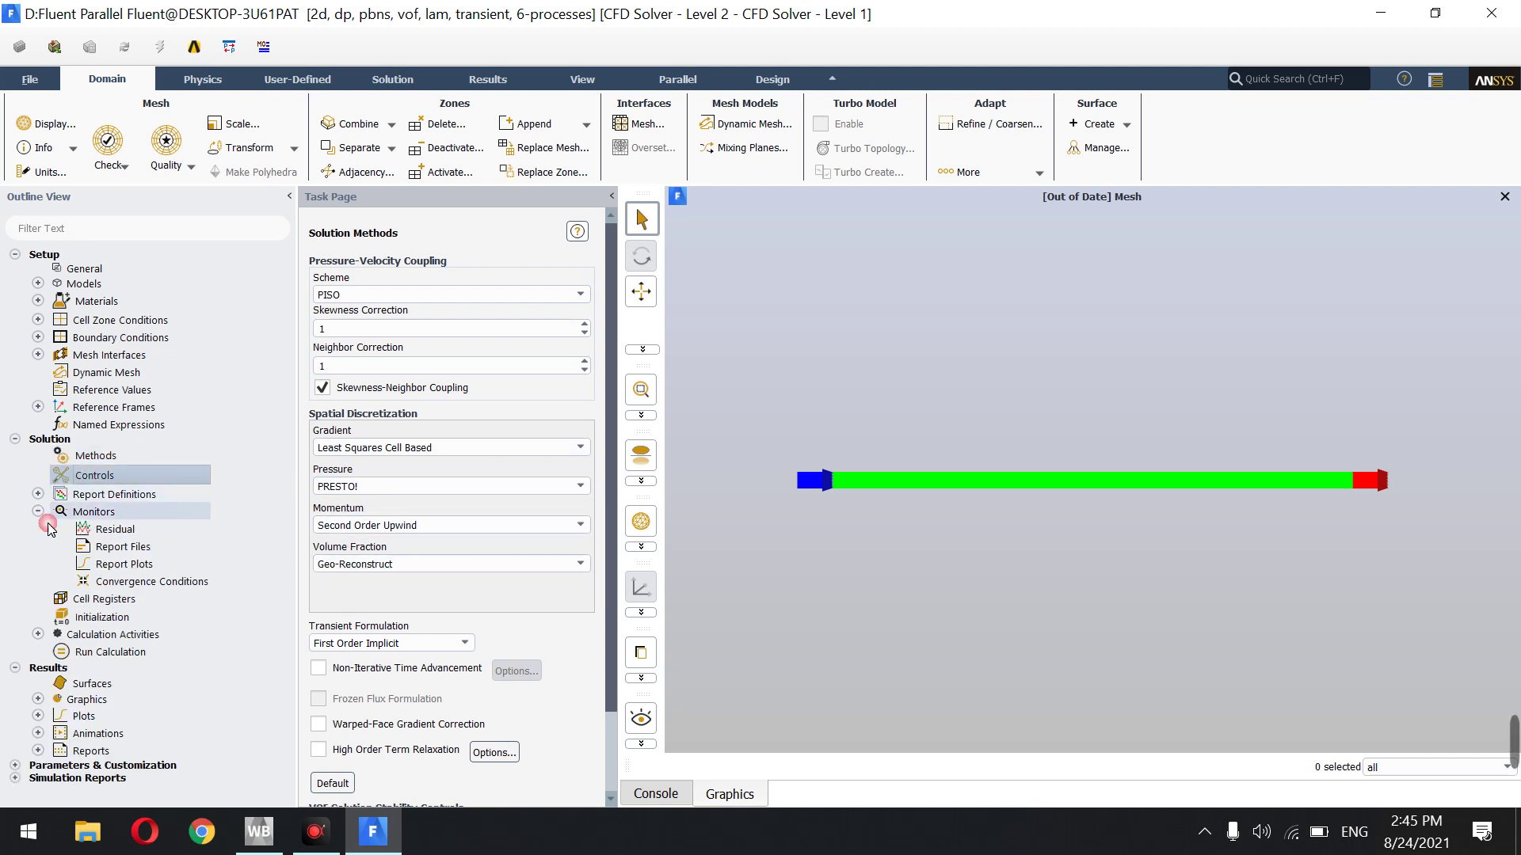
double_click(104, 530)
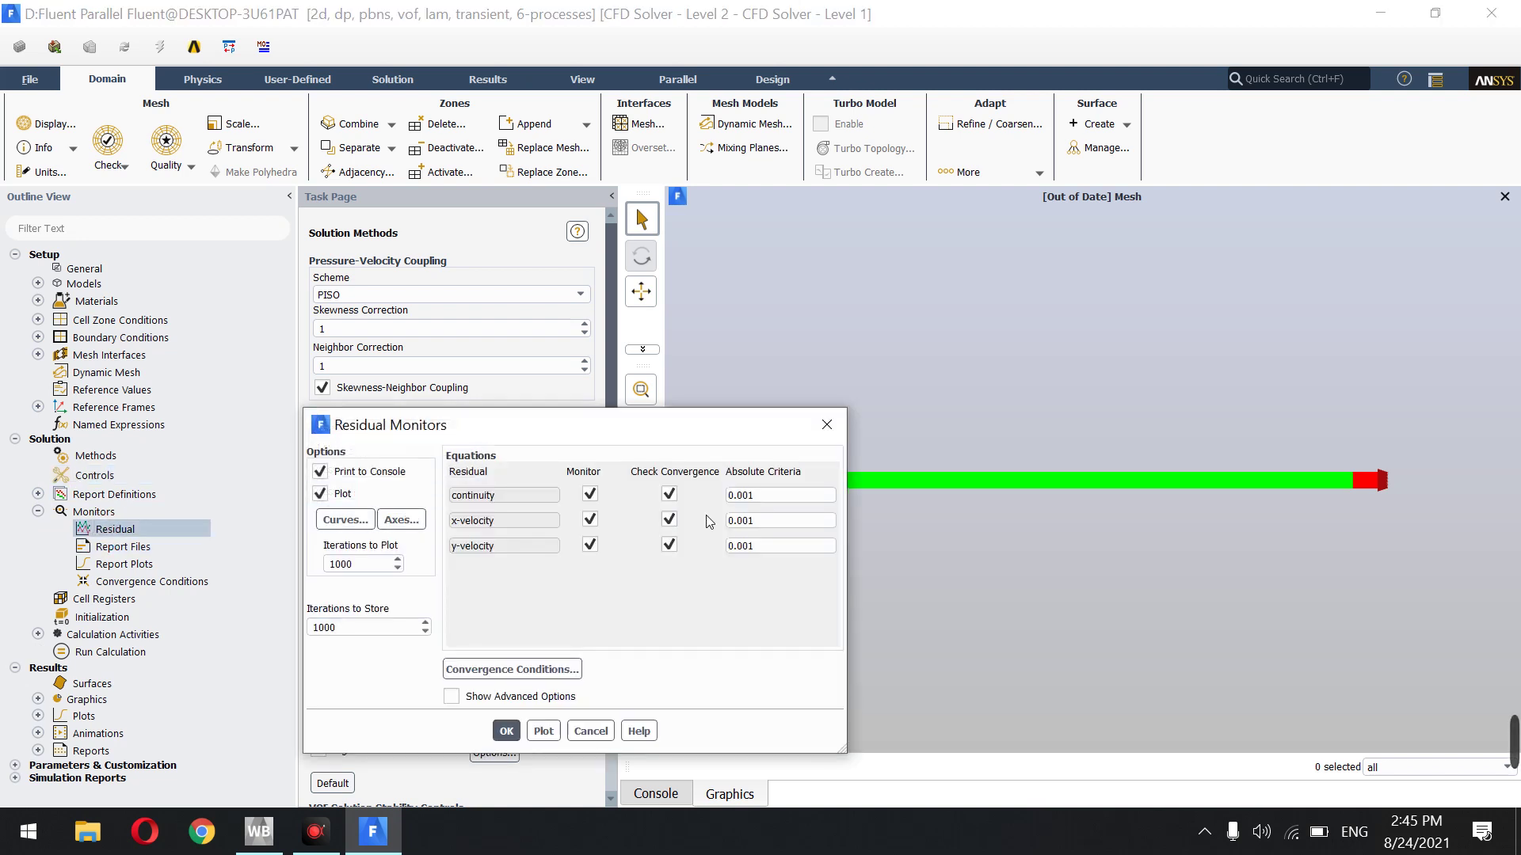
double_click(773, 496)
type("1")
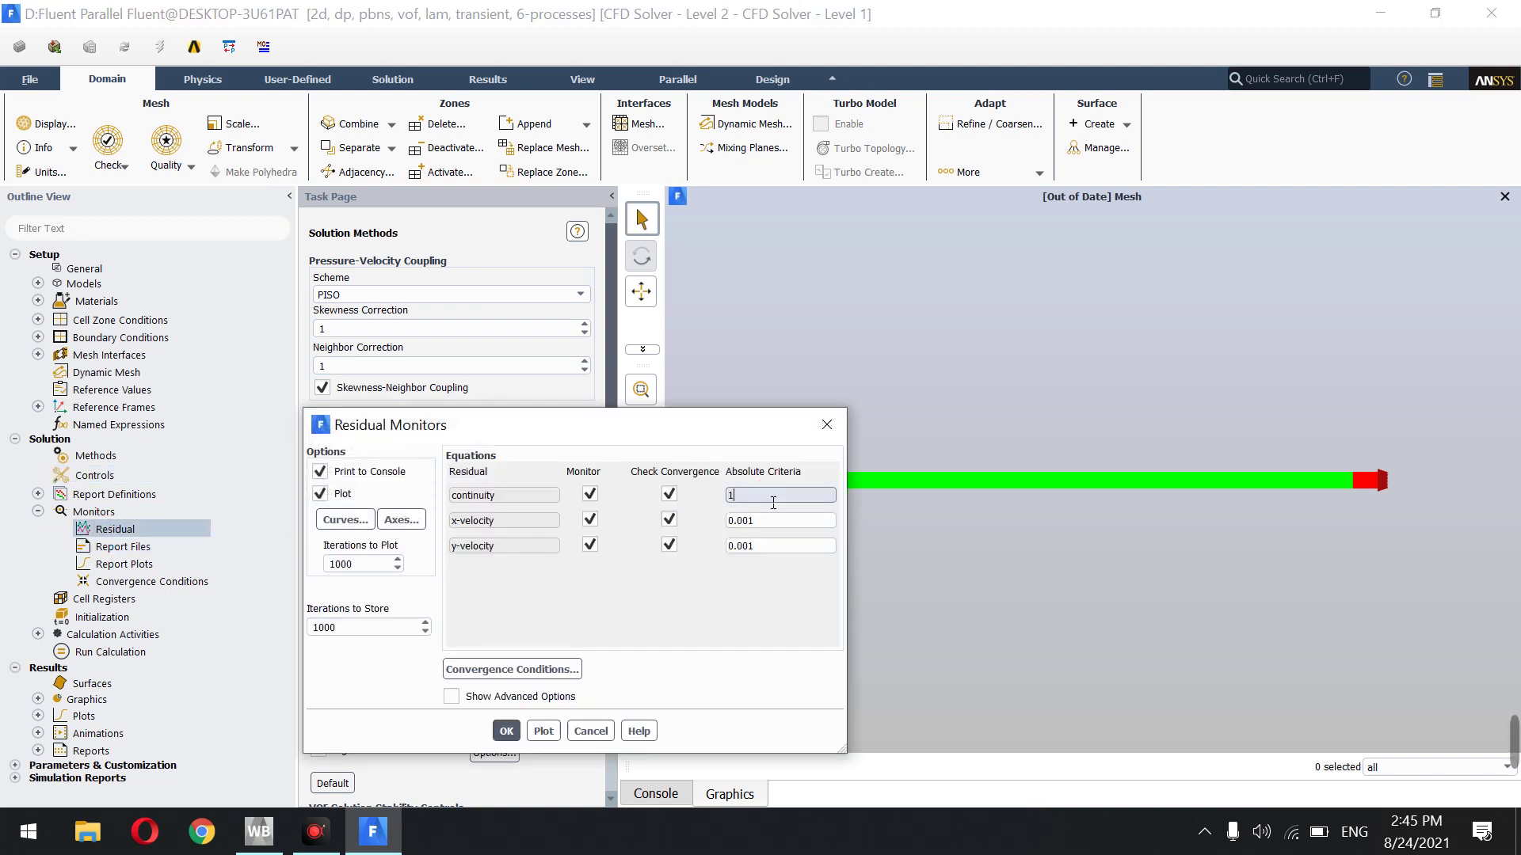
type("e-7")
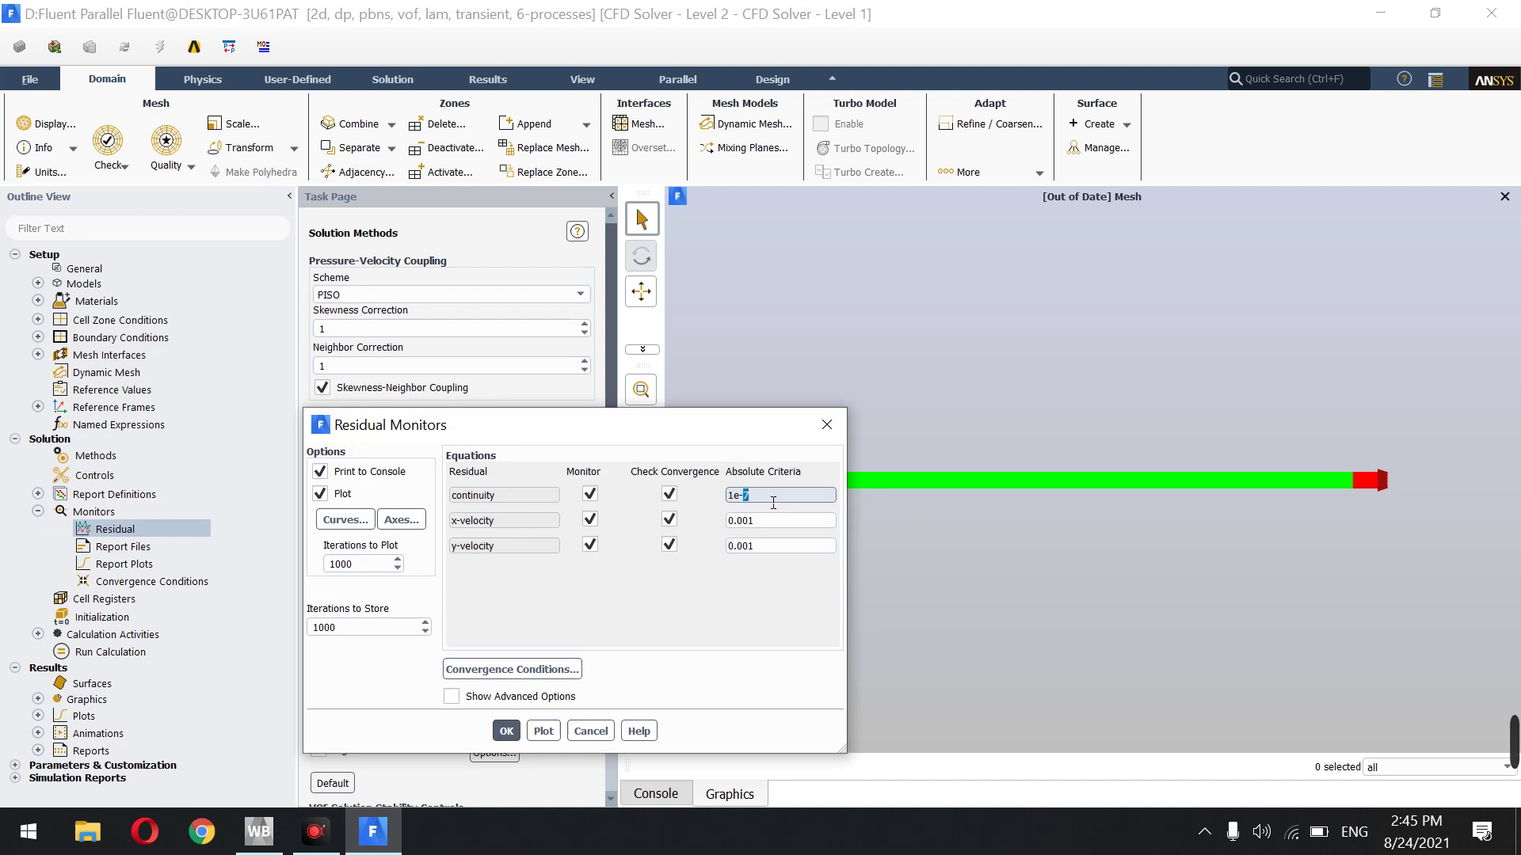
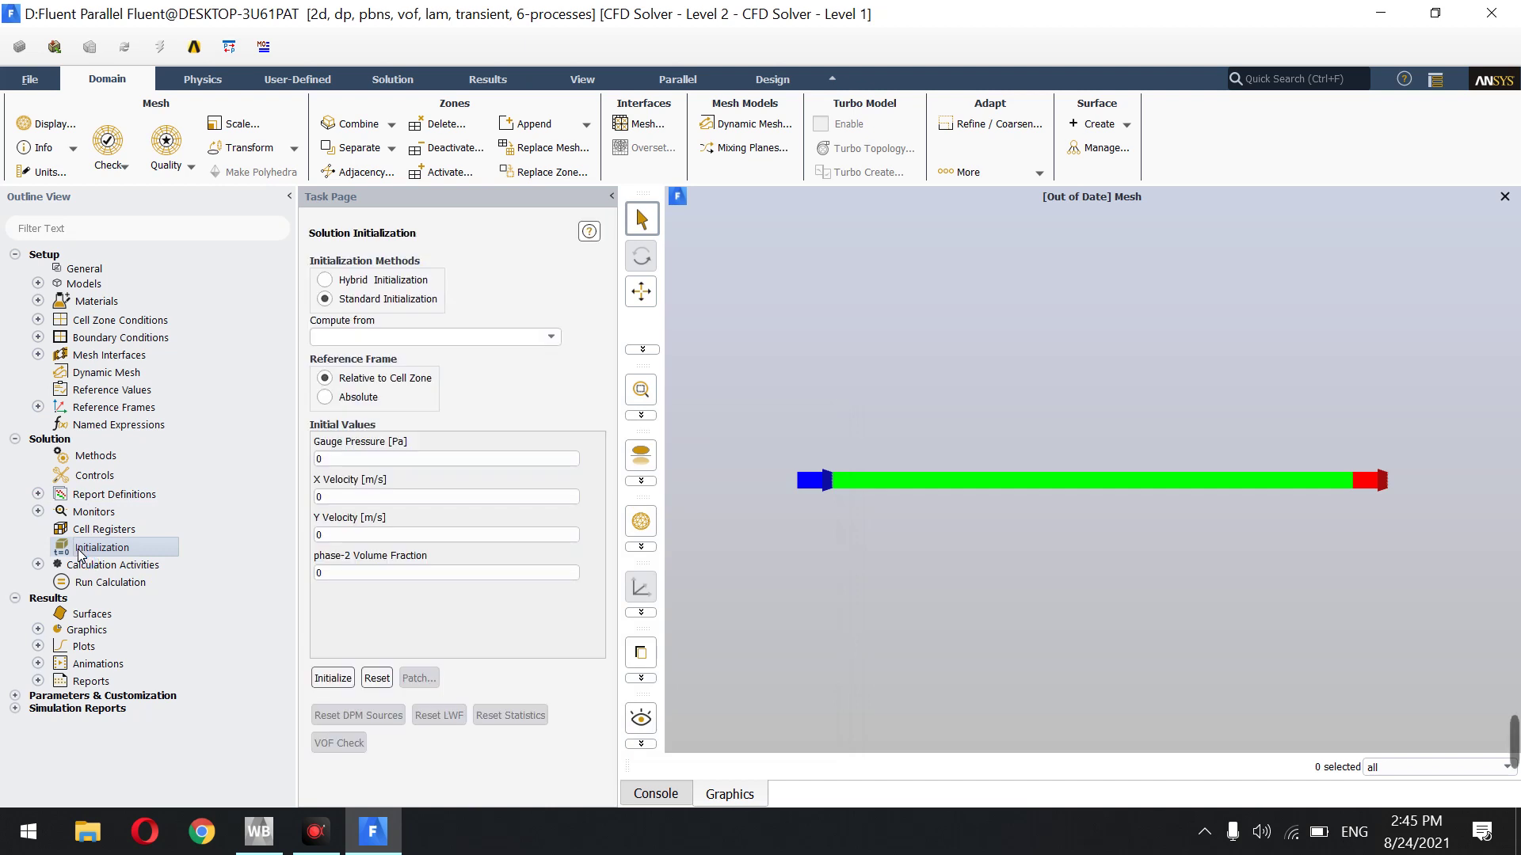
Start a new region cell register from the mesh adaption controls and name it bubble
left_click(1009, 130)
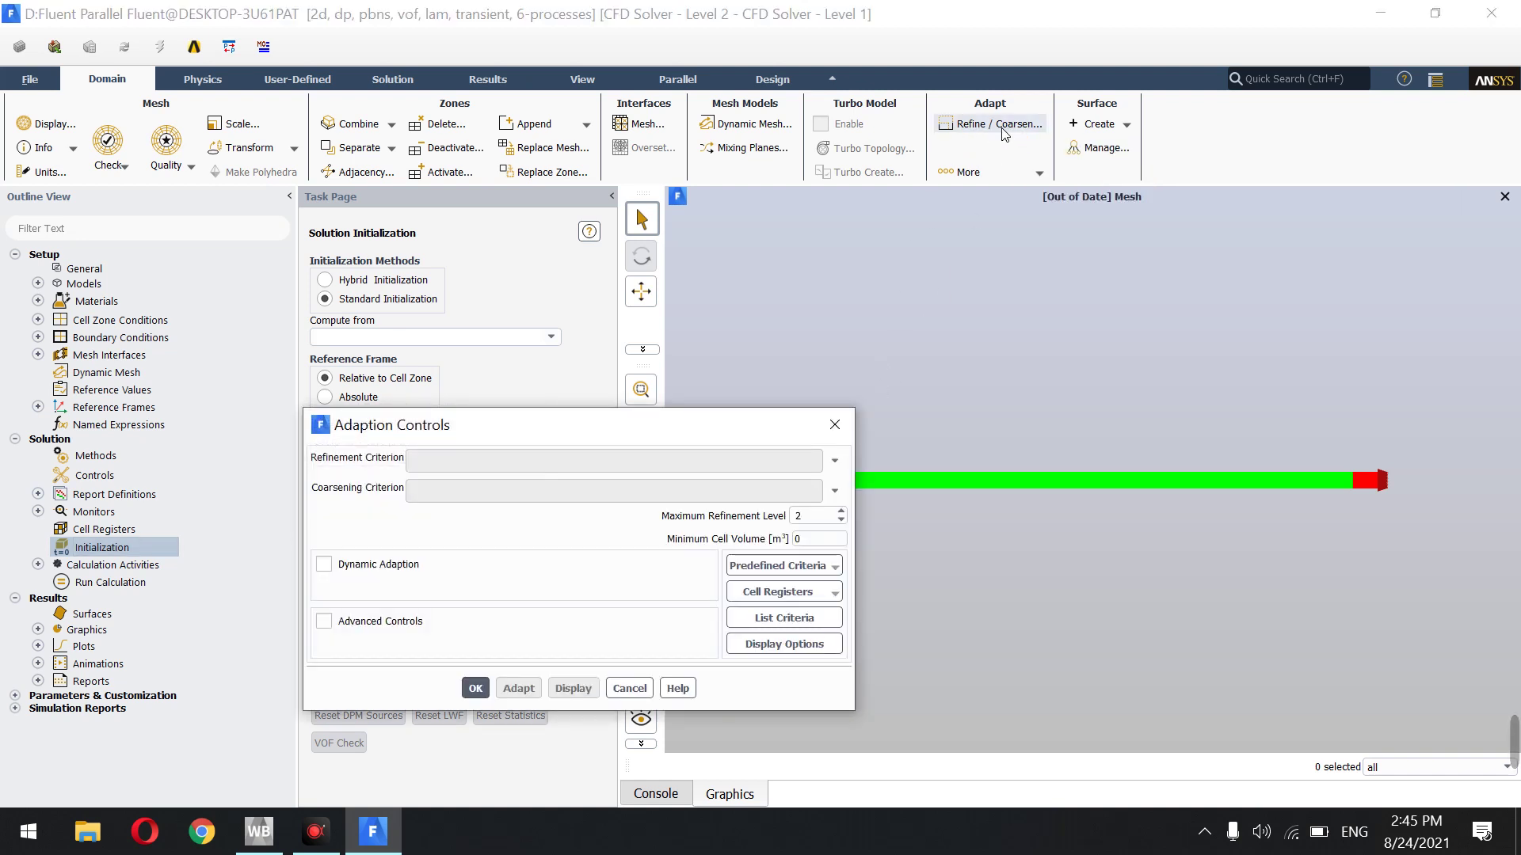
left_click(770, 594)
mouse_move(780, 617)
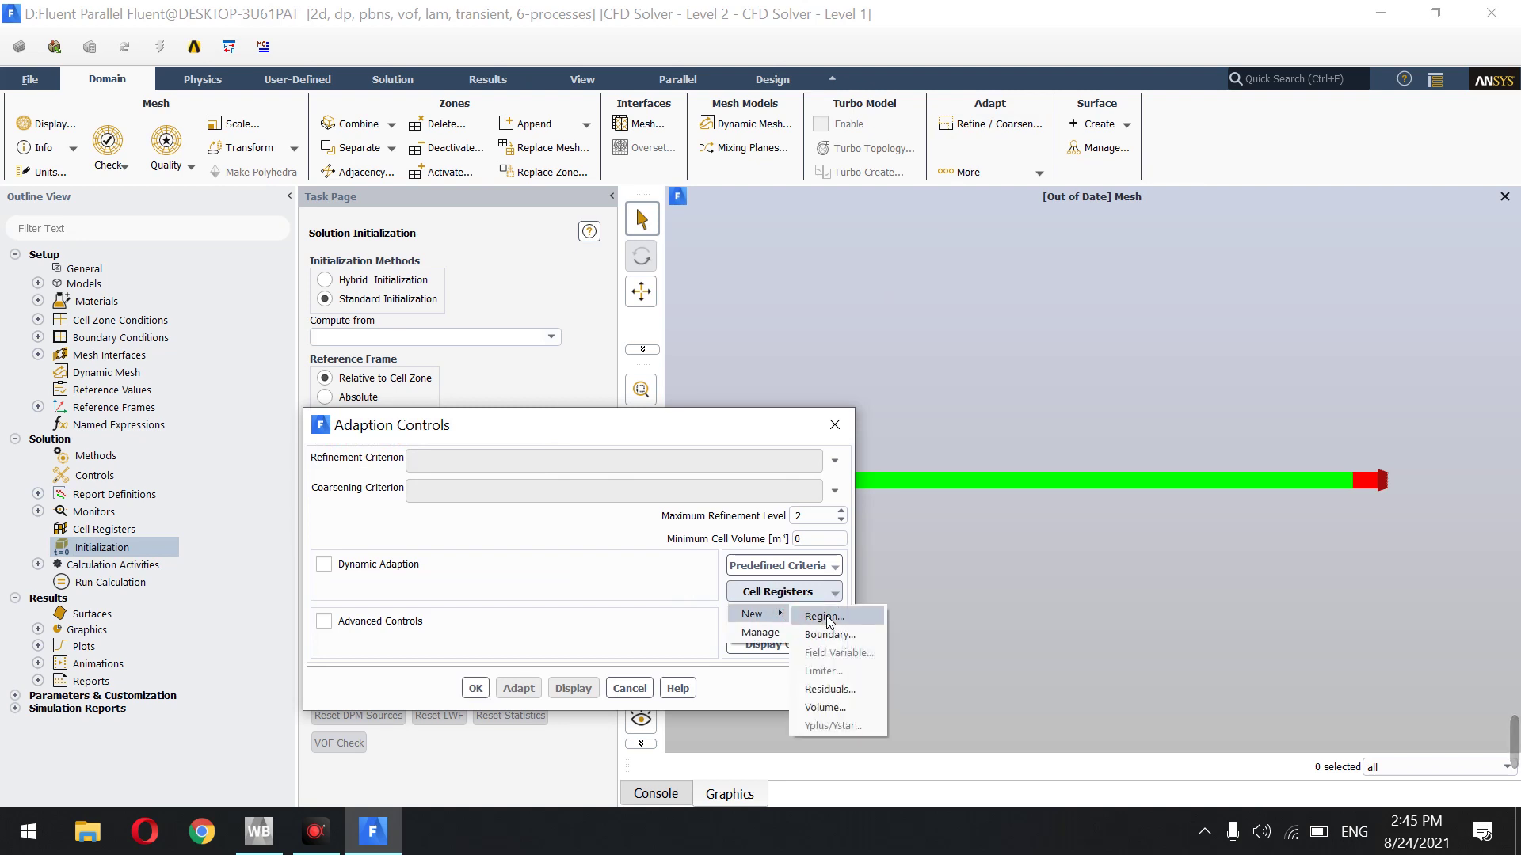
left_click(825, 615)
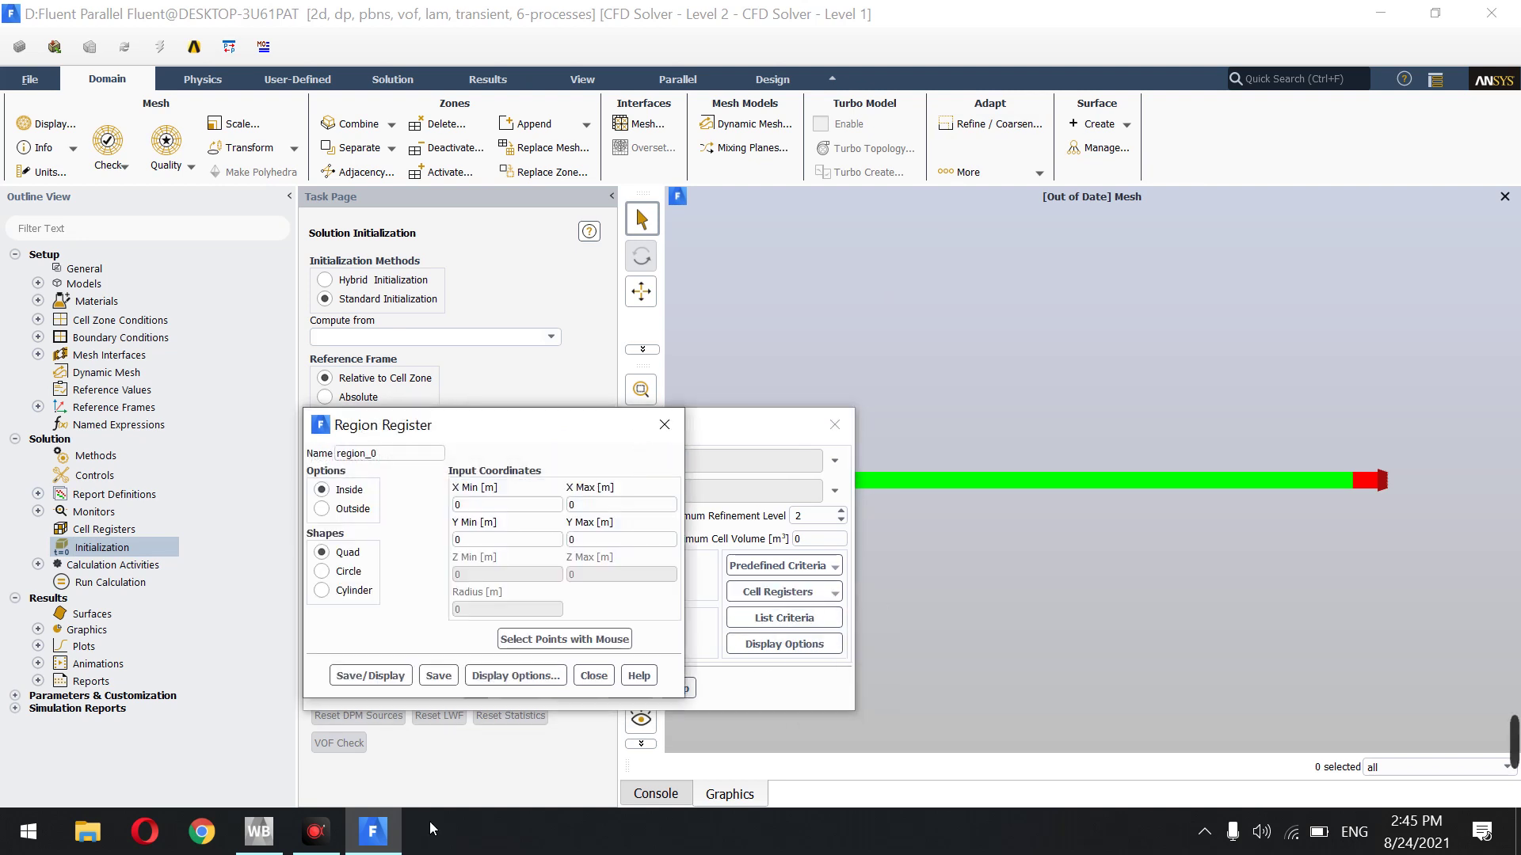
double_click(411, 458)
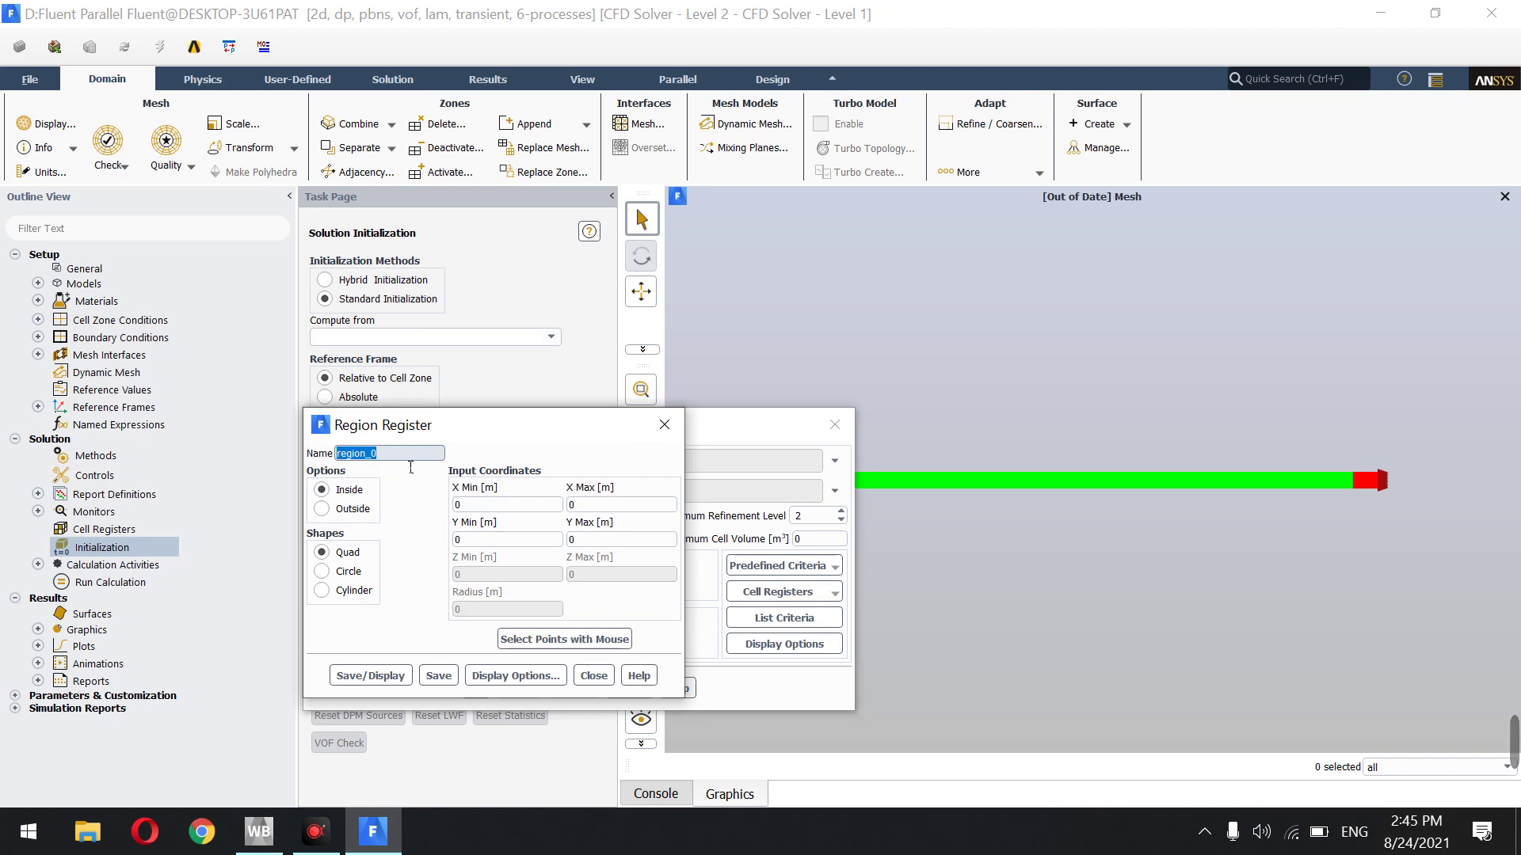
type("bubble")
Bound the bubble region at X 4998e-6 to 8502e-6 m and Y 27e-6 to 572e-6 m, then save and display it
double_click(483, 507)
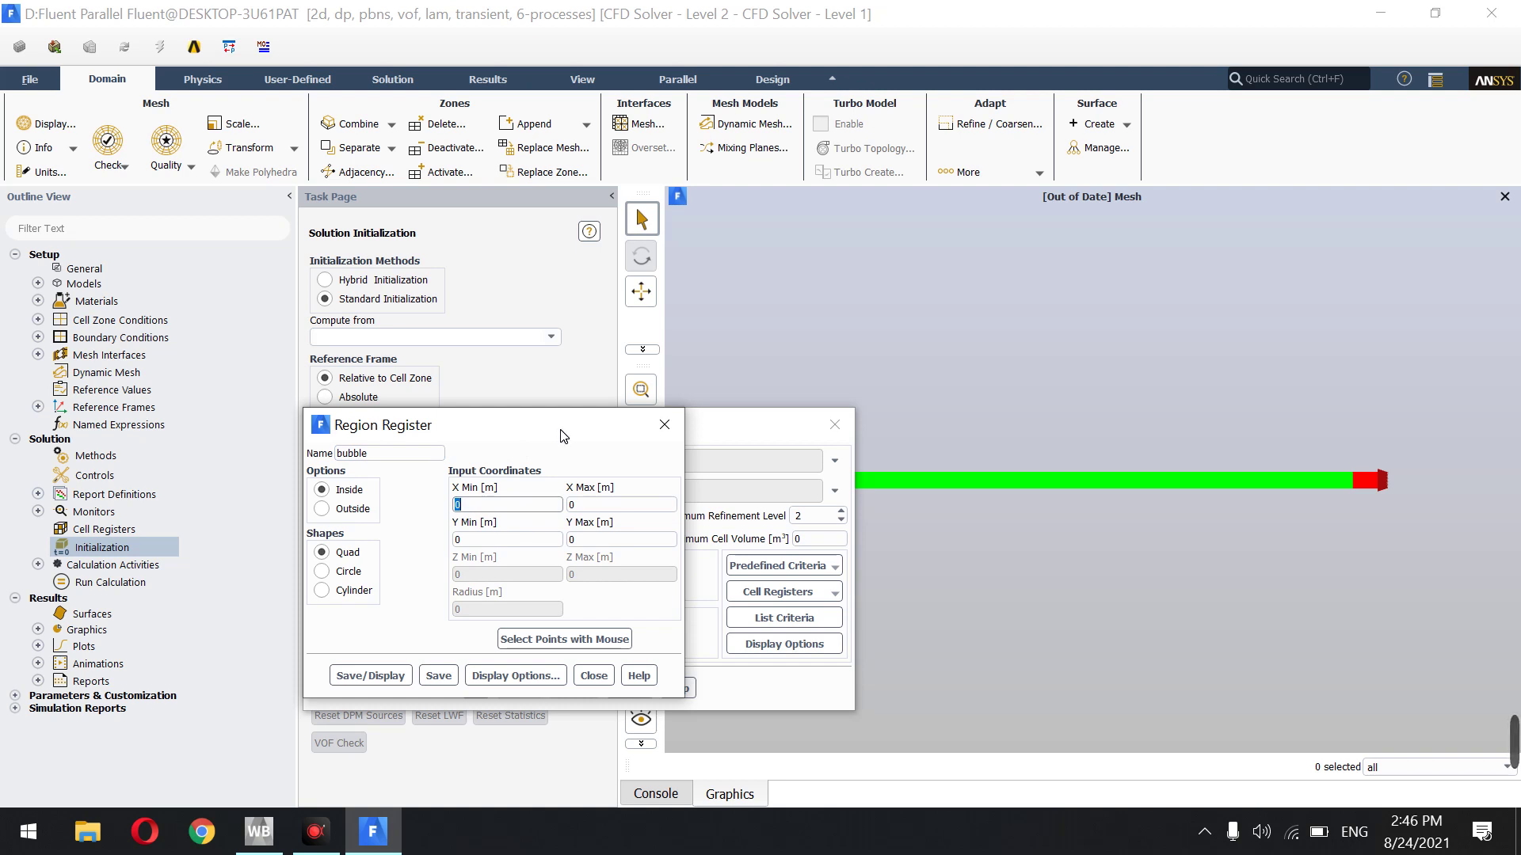
type("4998e-6")
double_click(608, 501)
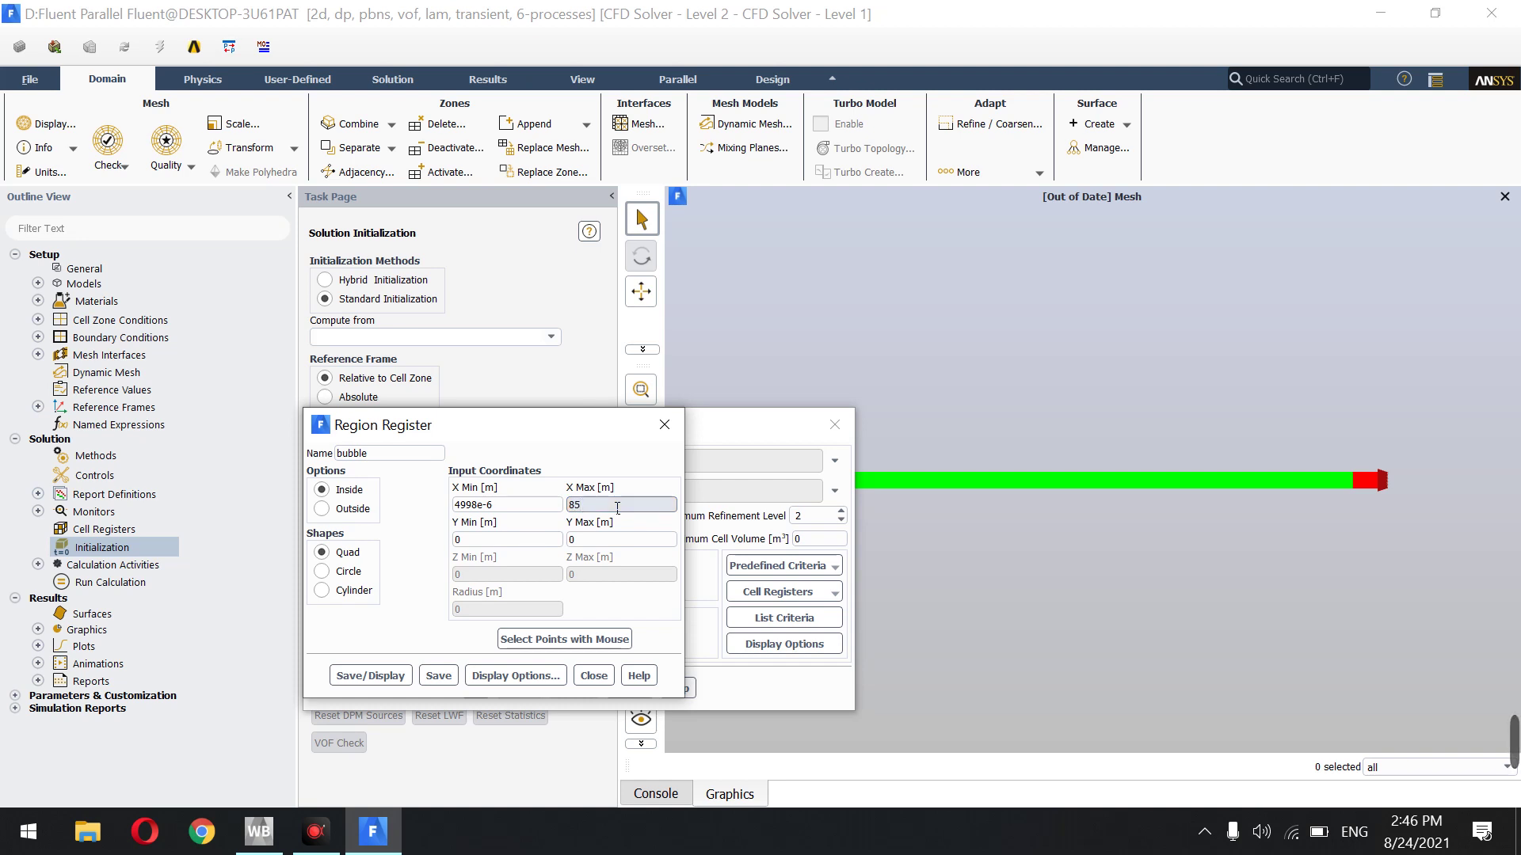
type("e-6")
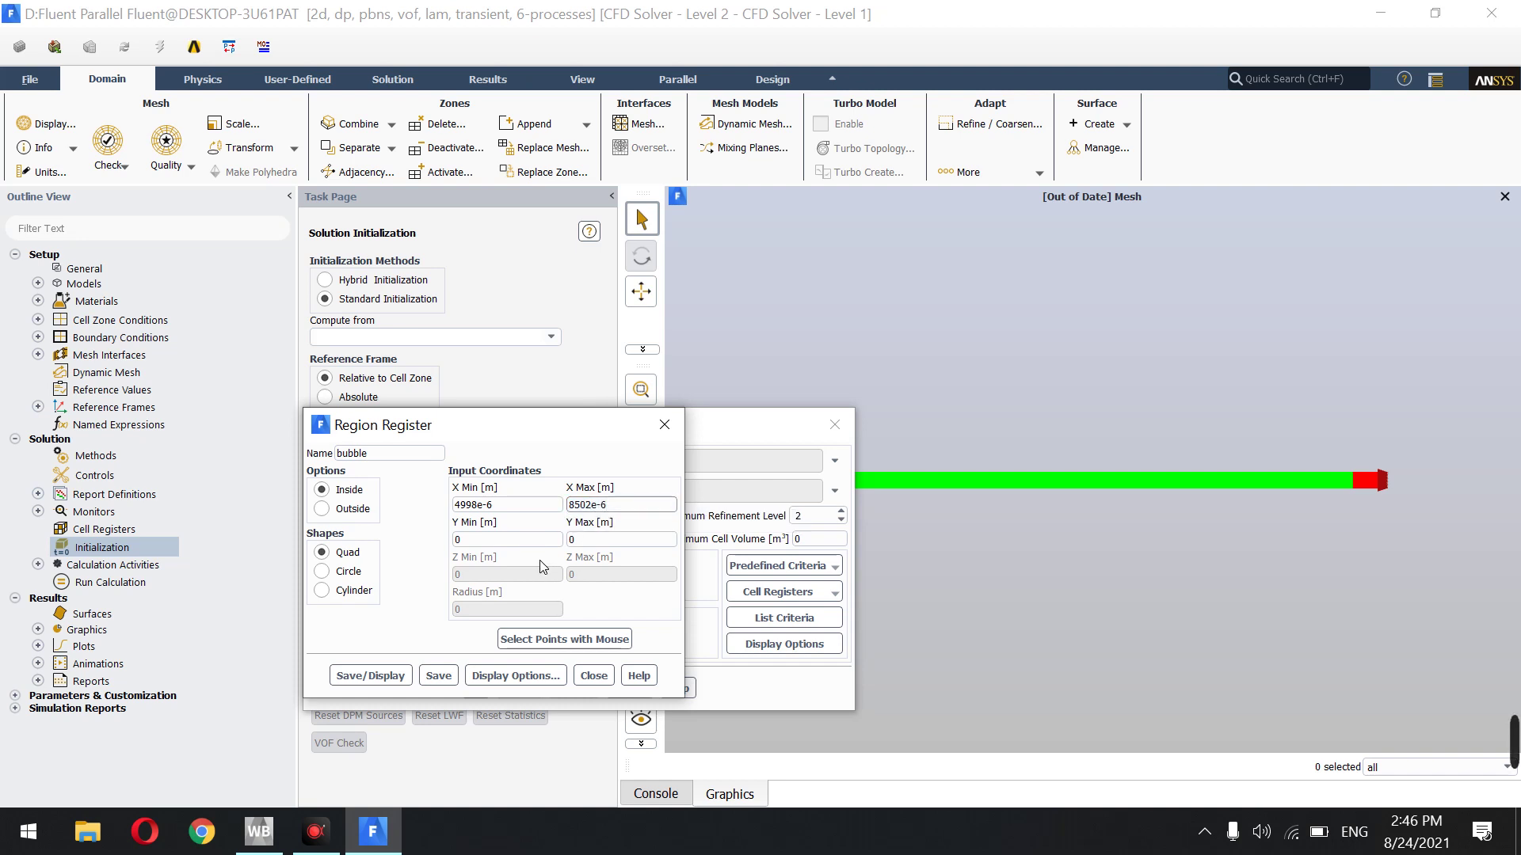
key("Tab")
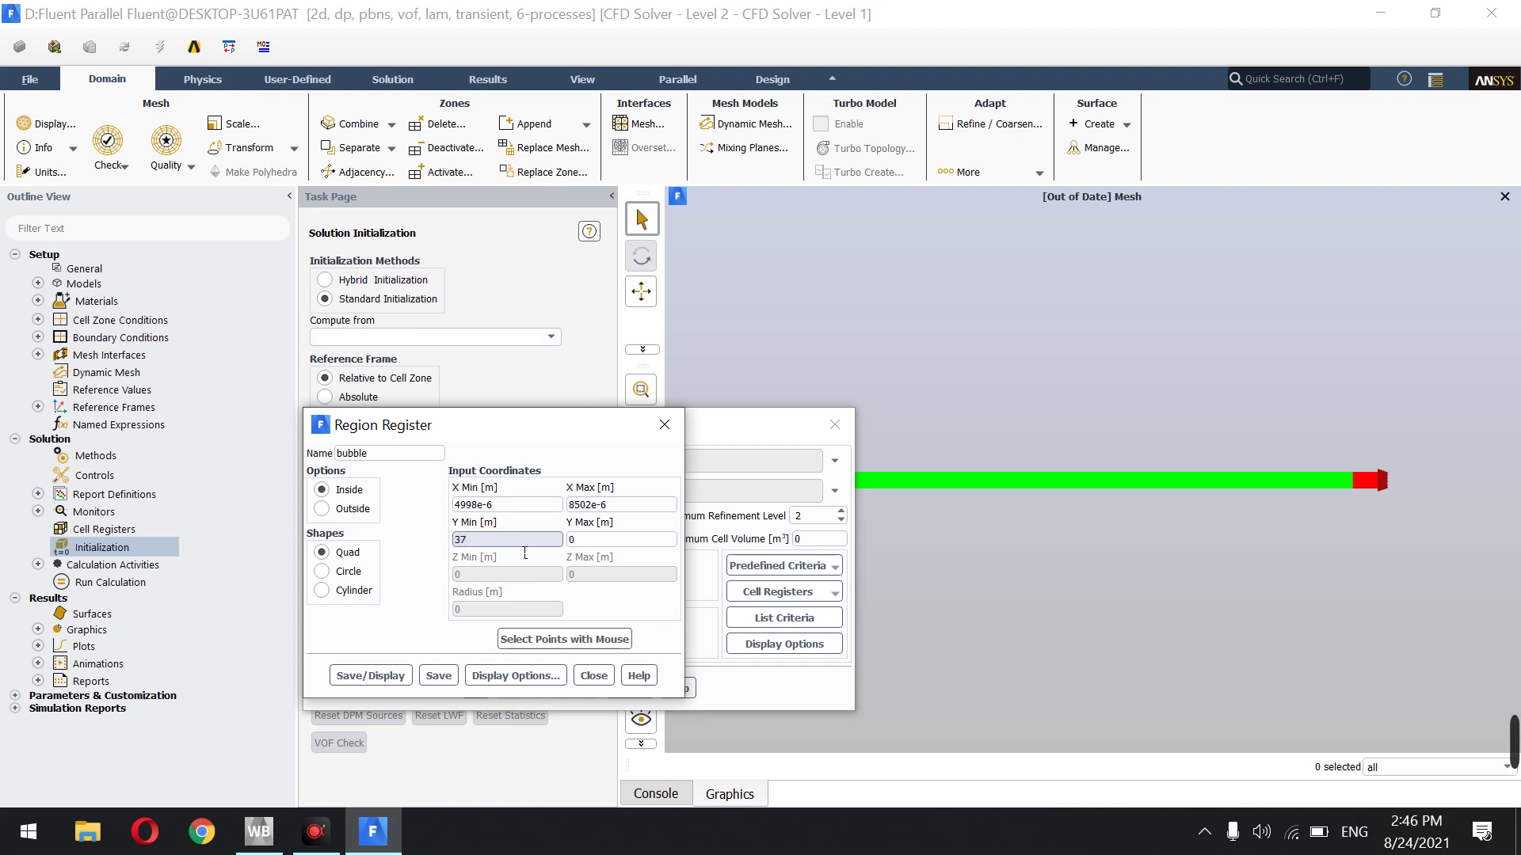
type("27e-6")
double_click(569, 542)
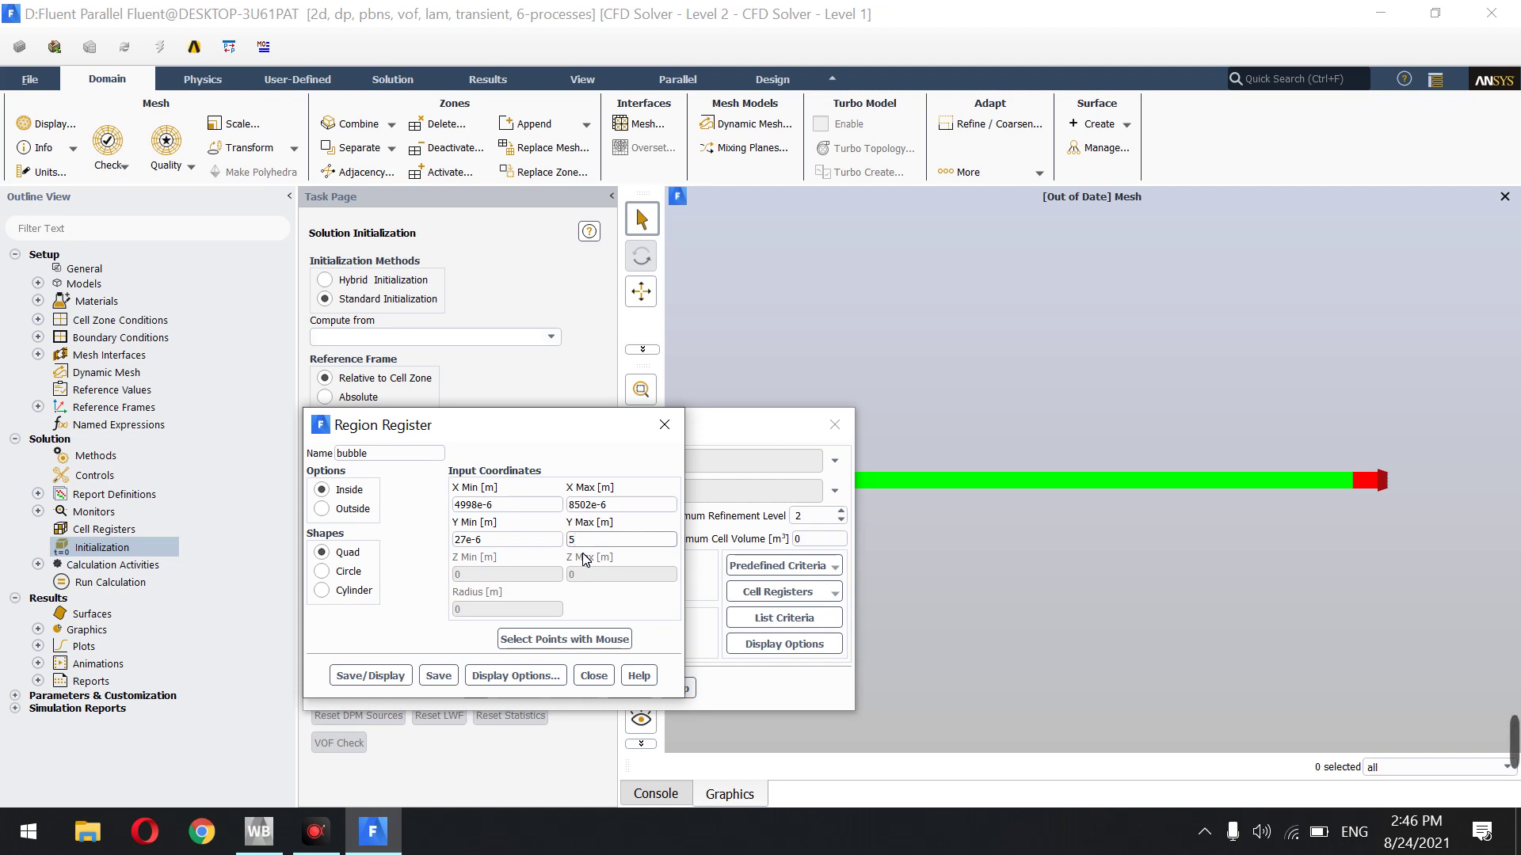
type("572e-6")
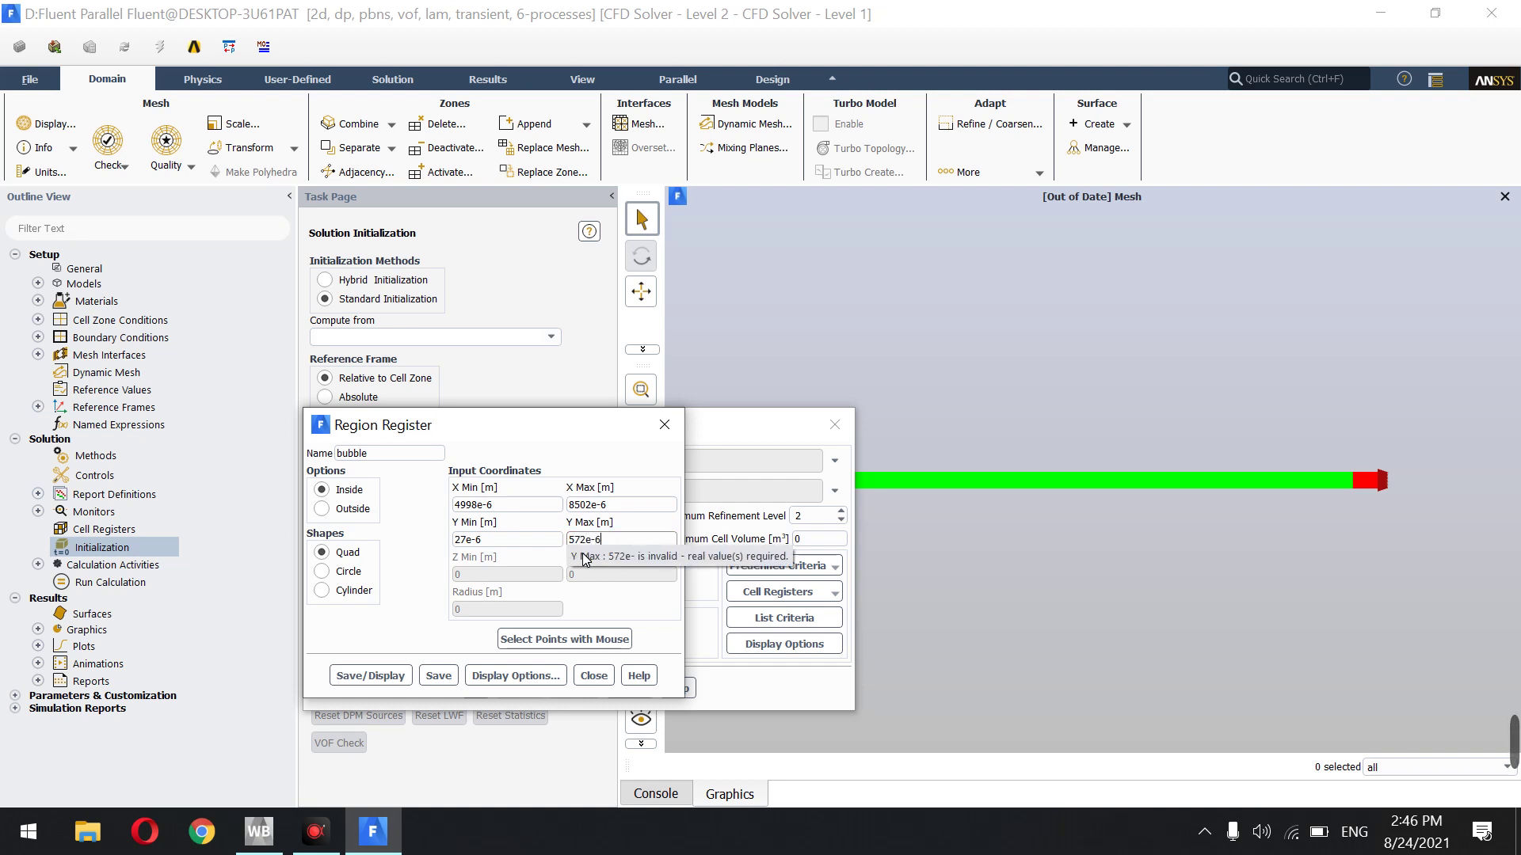
left_click(406, 678)
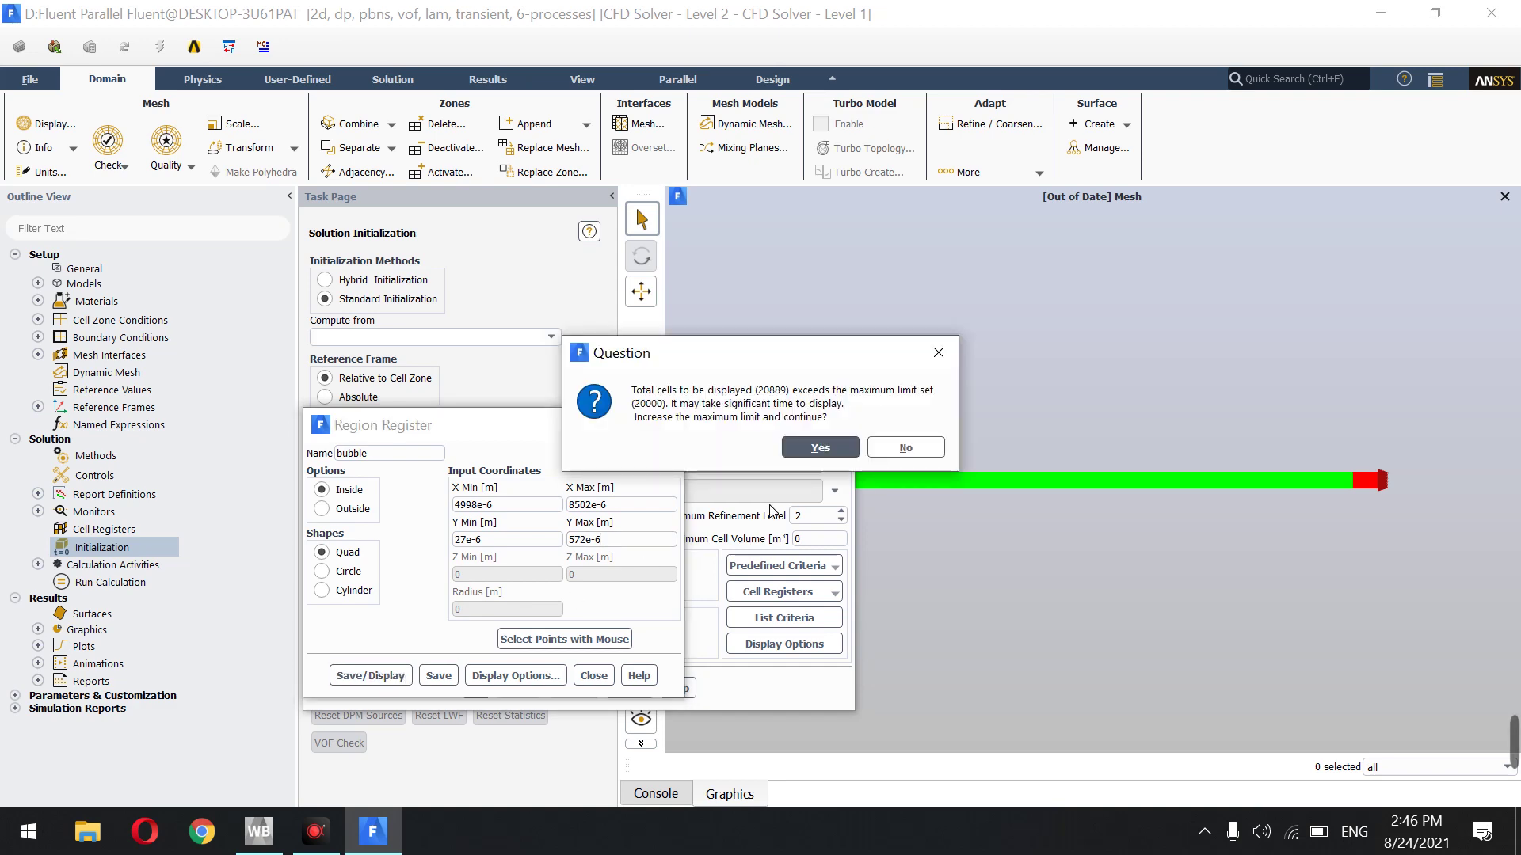
left_click(813, 447)
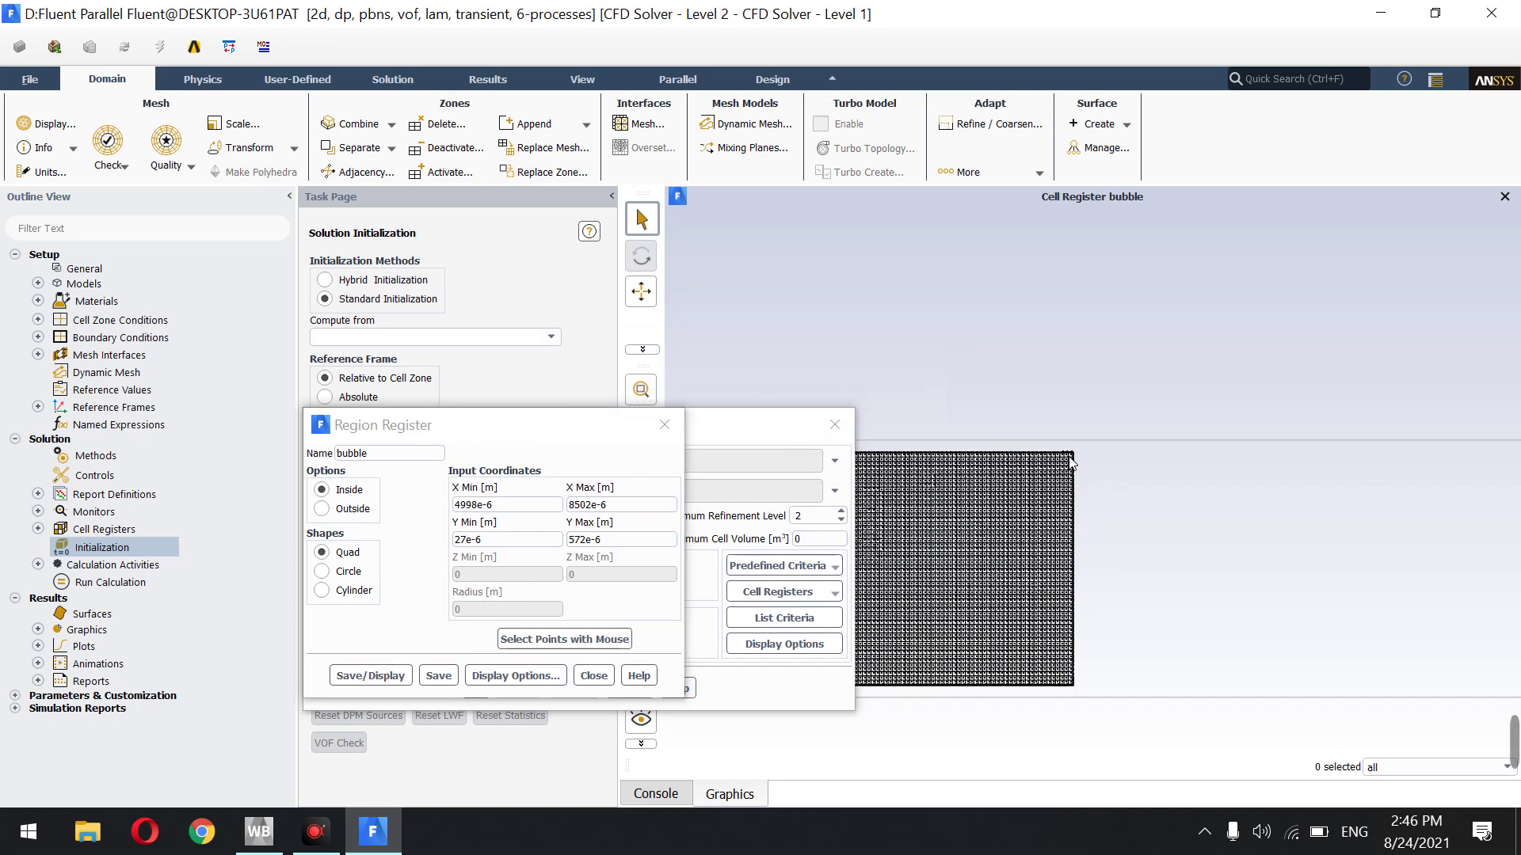
Examine the corners and edges of the displayed bubble cell register against the channel walls
scroll(1065, 456, "up", 5)
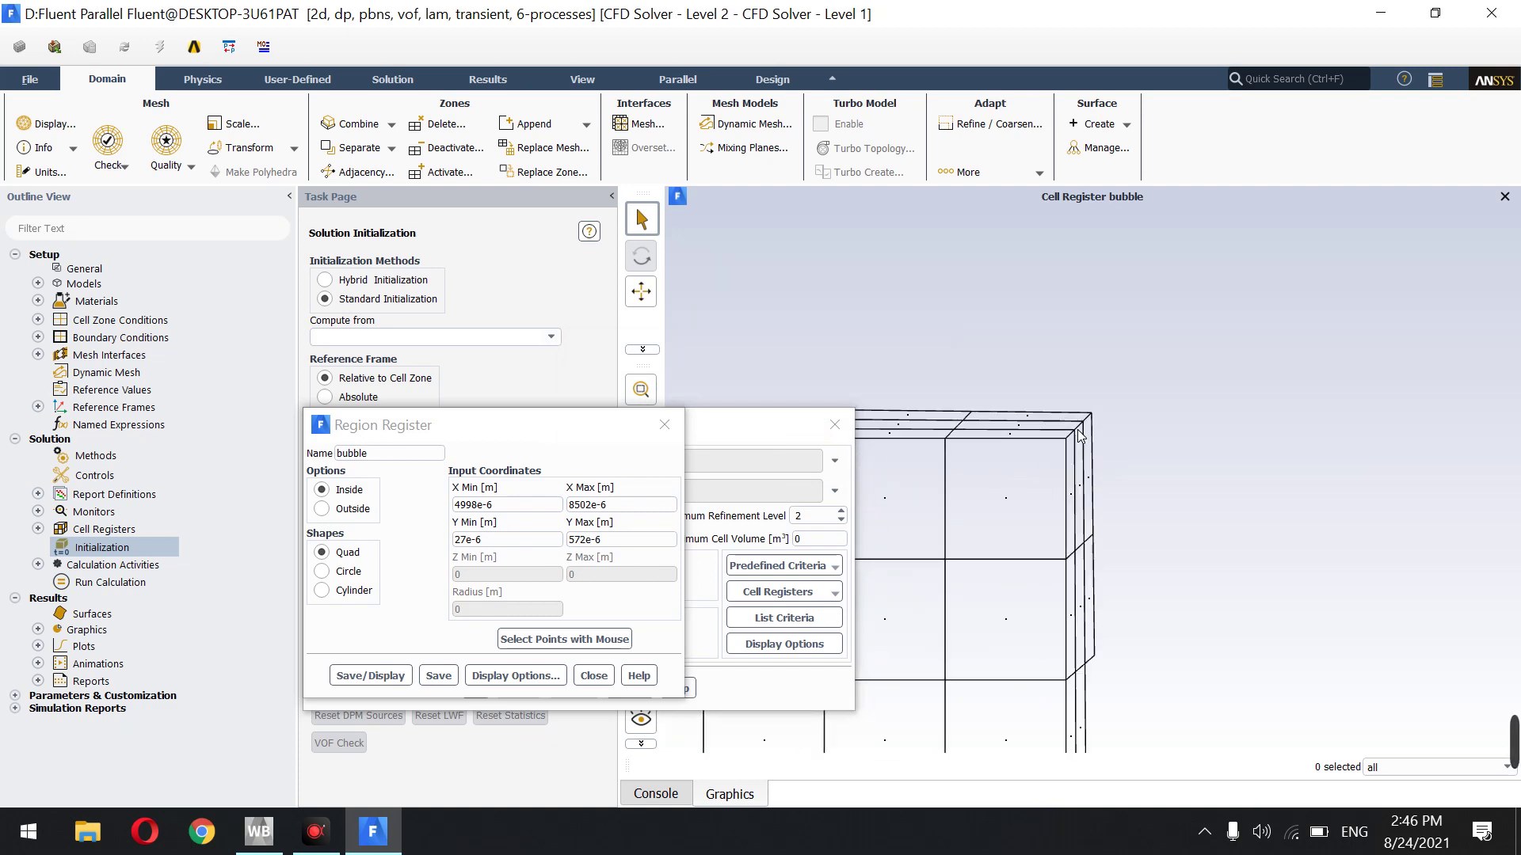
scroll(1148, 391, "down", 4)
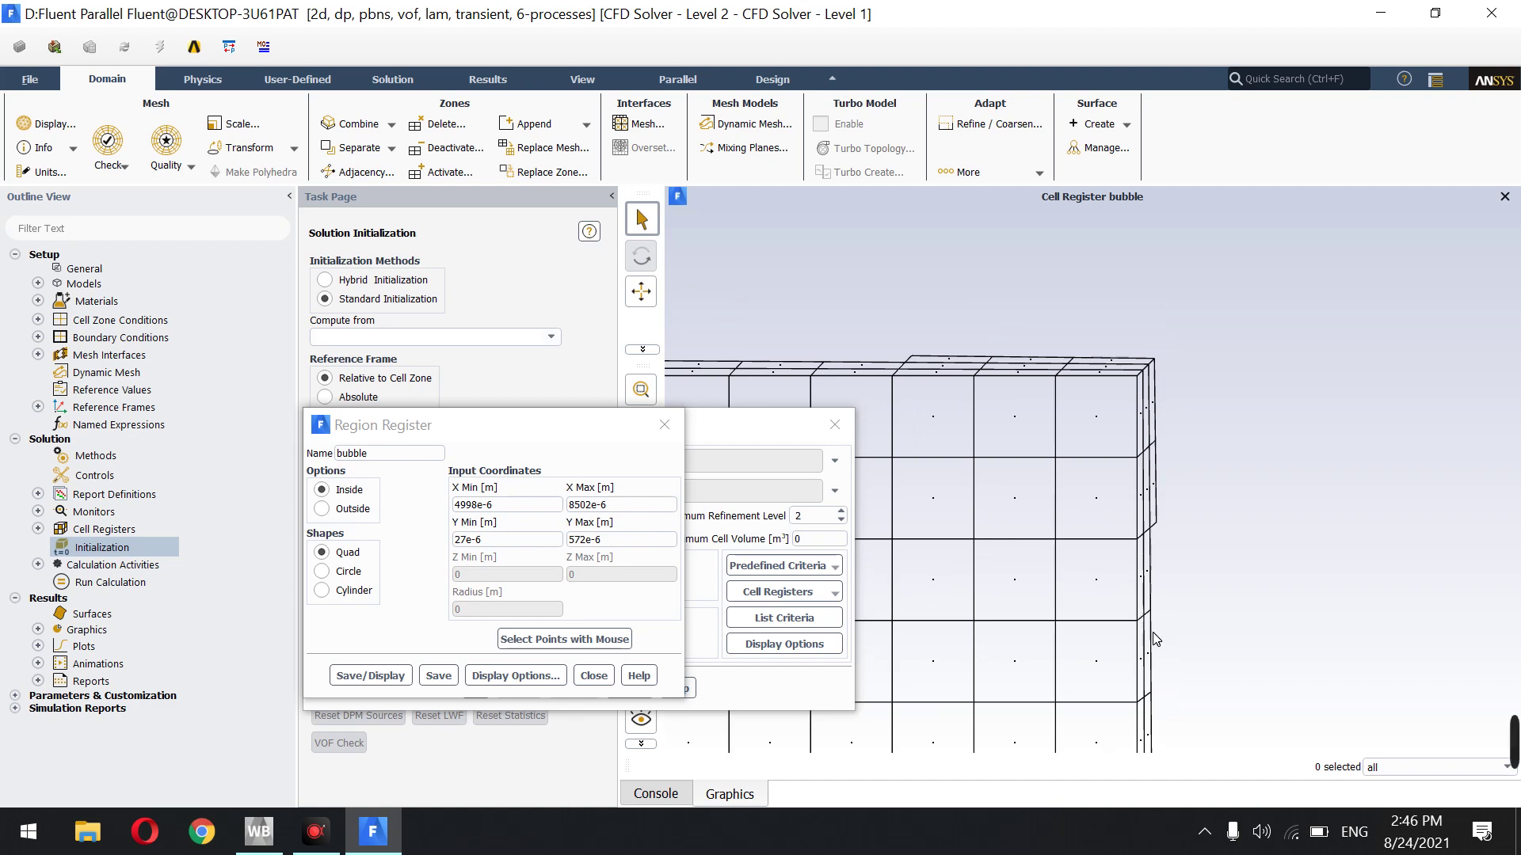
scroll(1148, 444, "up", 4)
scroll(1152, 454, "down", 6)
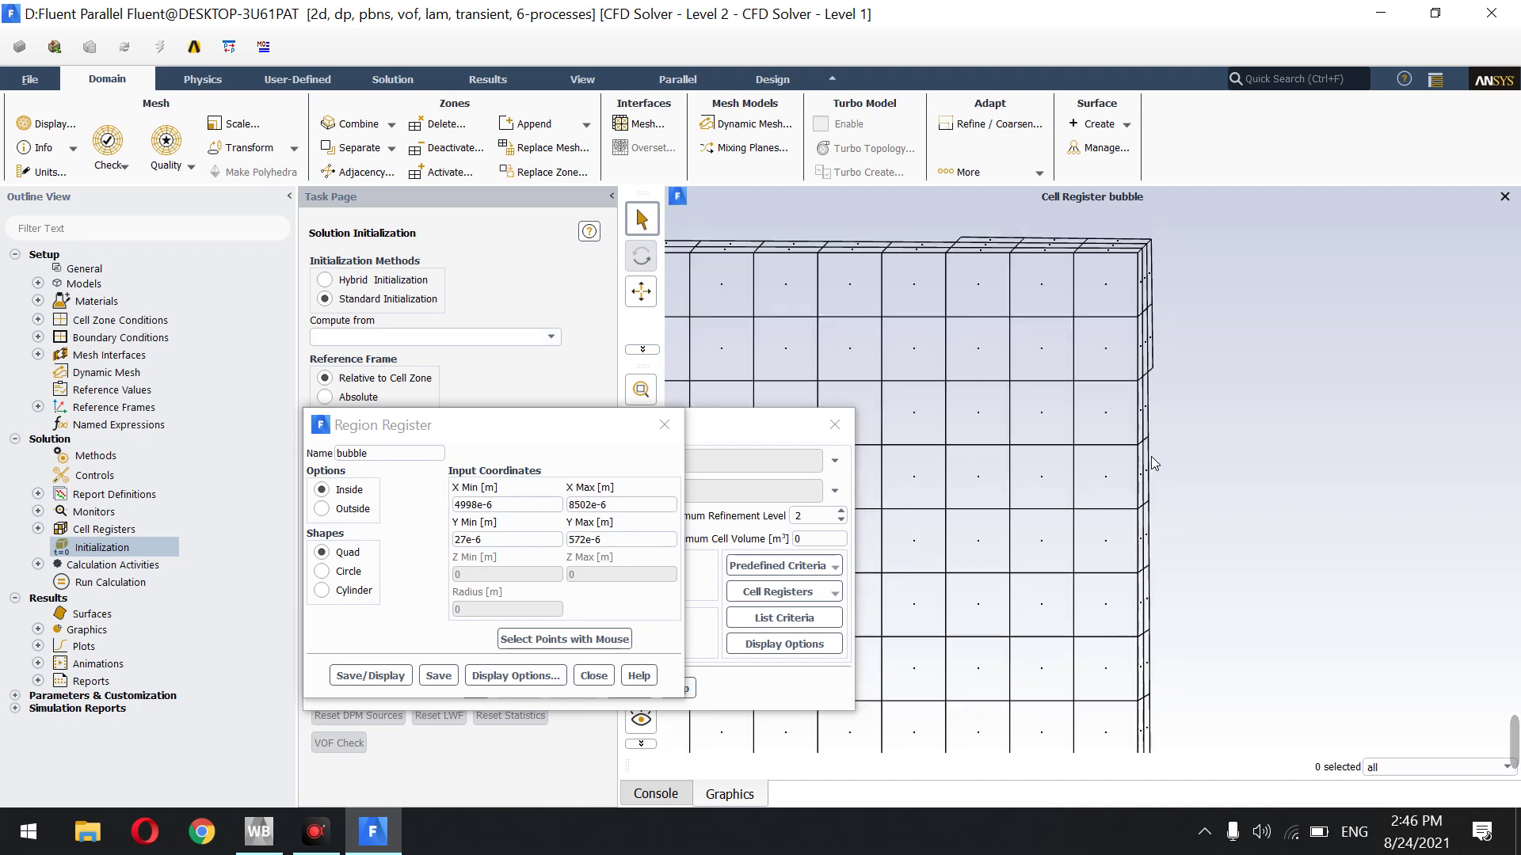
scroll(1198, 549, "up", 5)
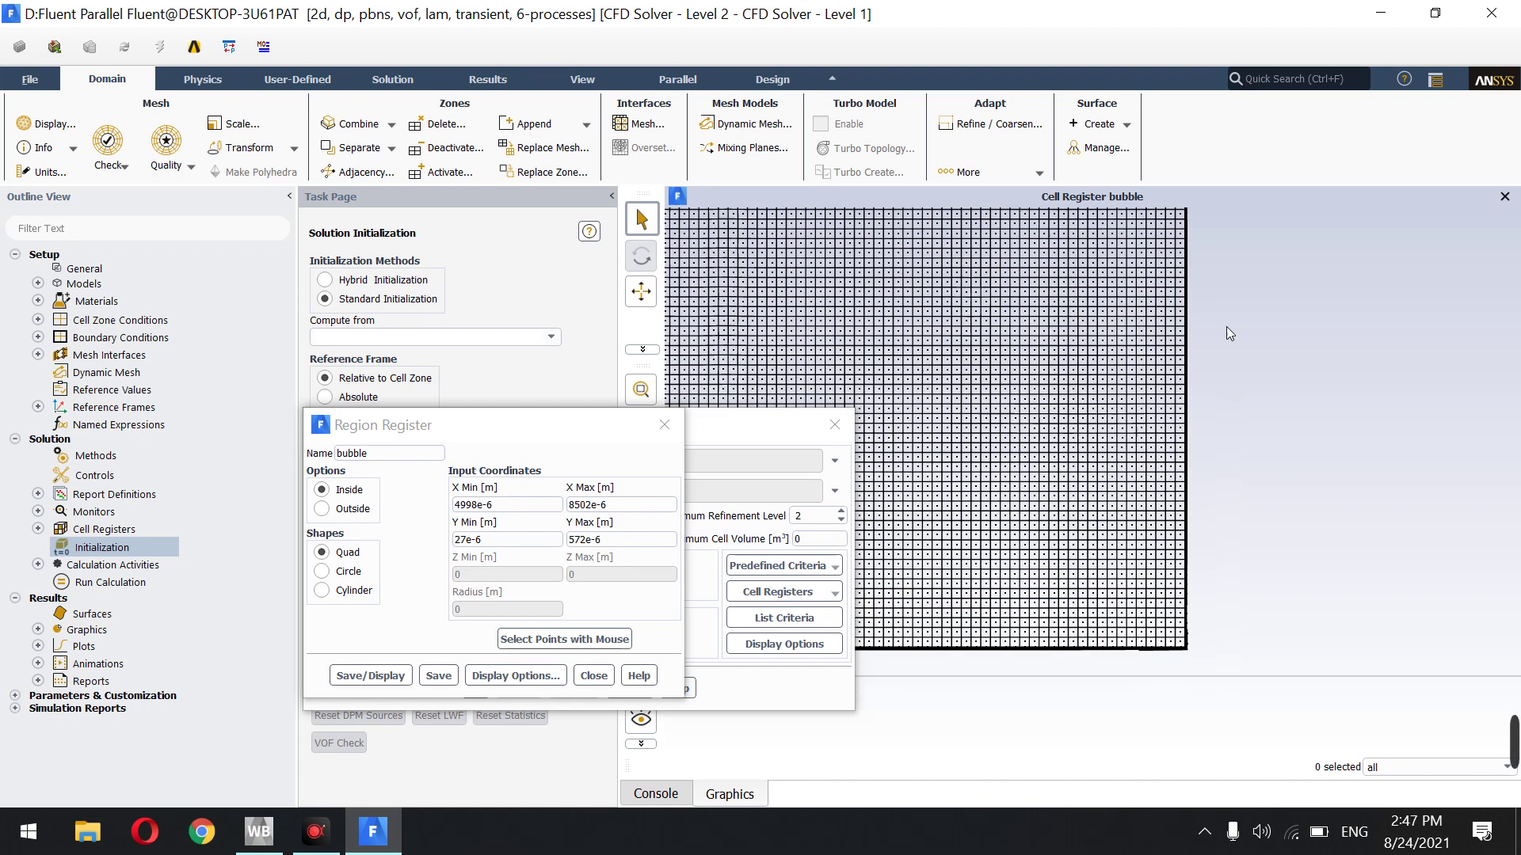
scroll(1198, 548, "up", 4)
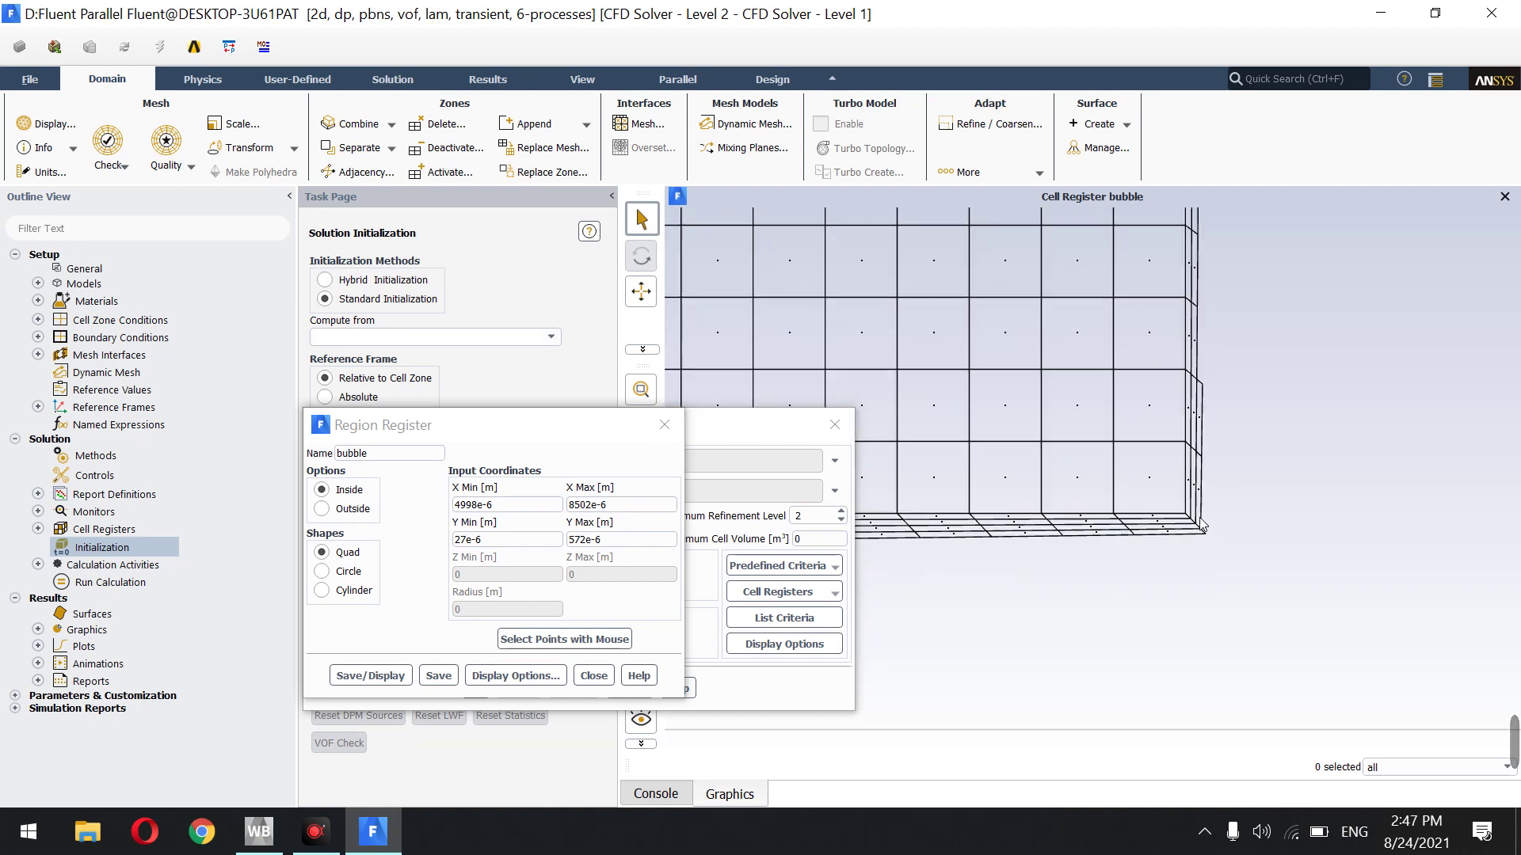
scroll(1169, 554, "down", 4)
scroll(1170, 554, "down", 8)
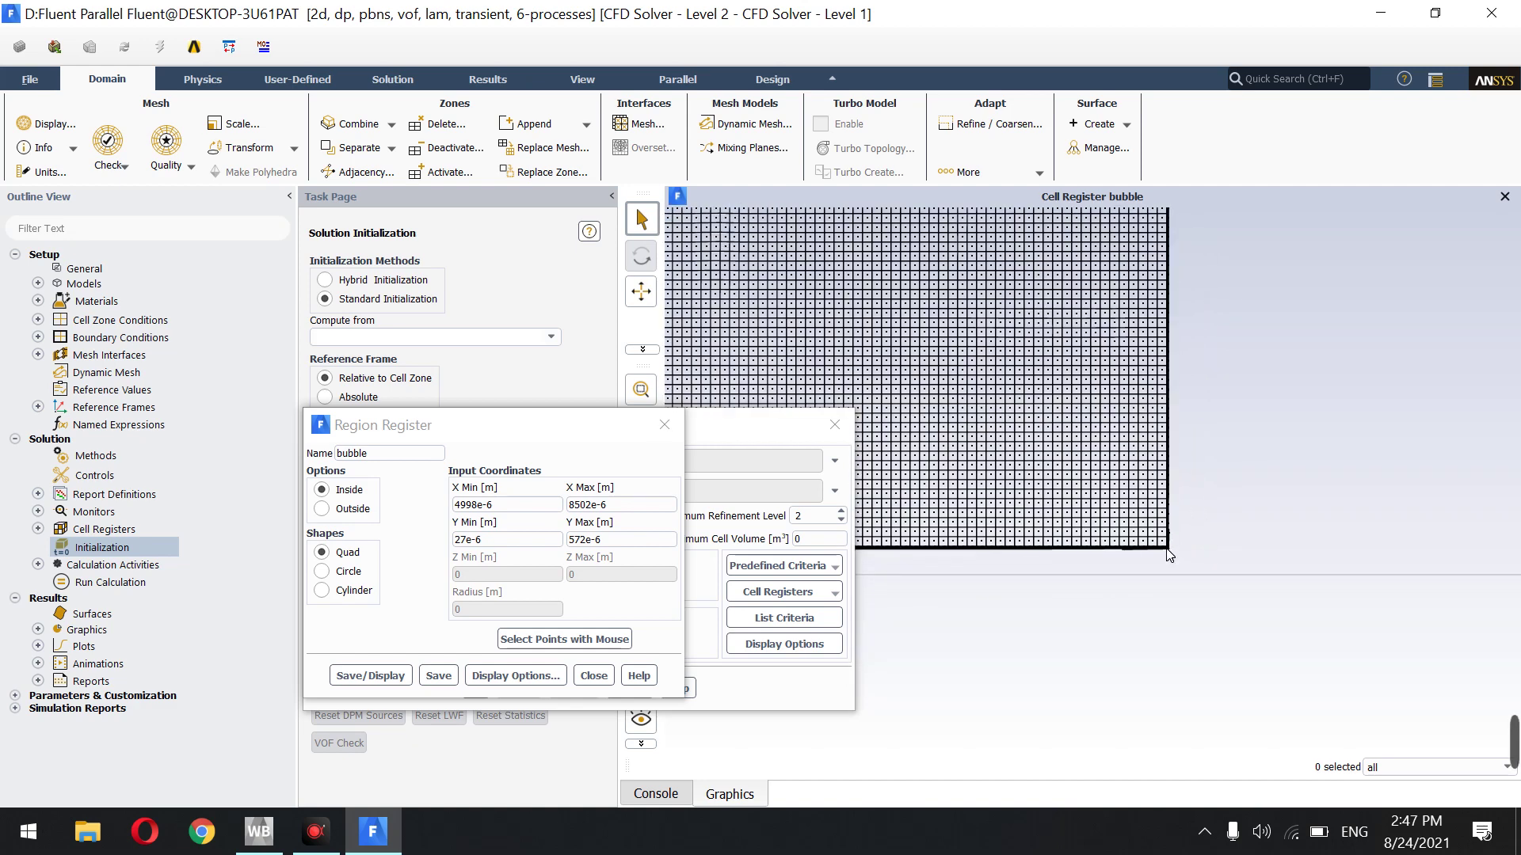
scroll(1063, 499, "up", 8)
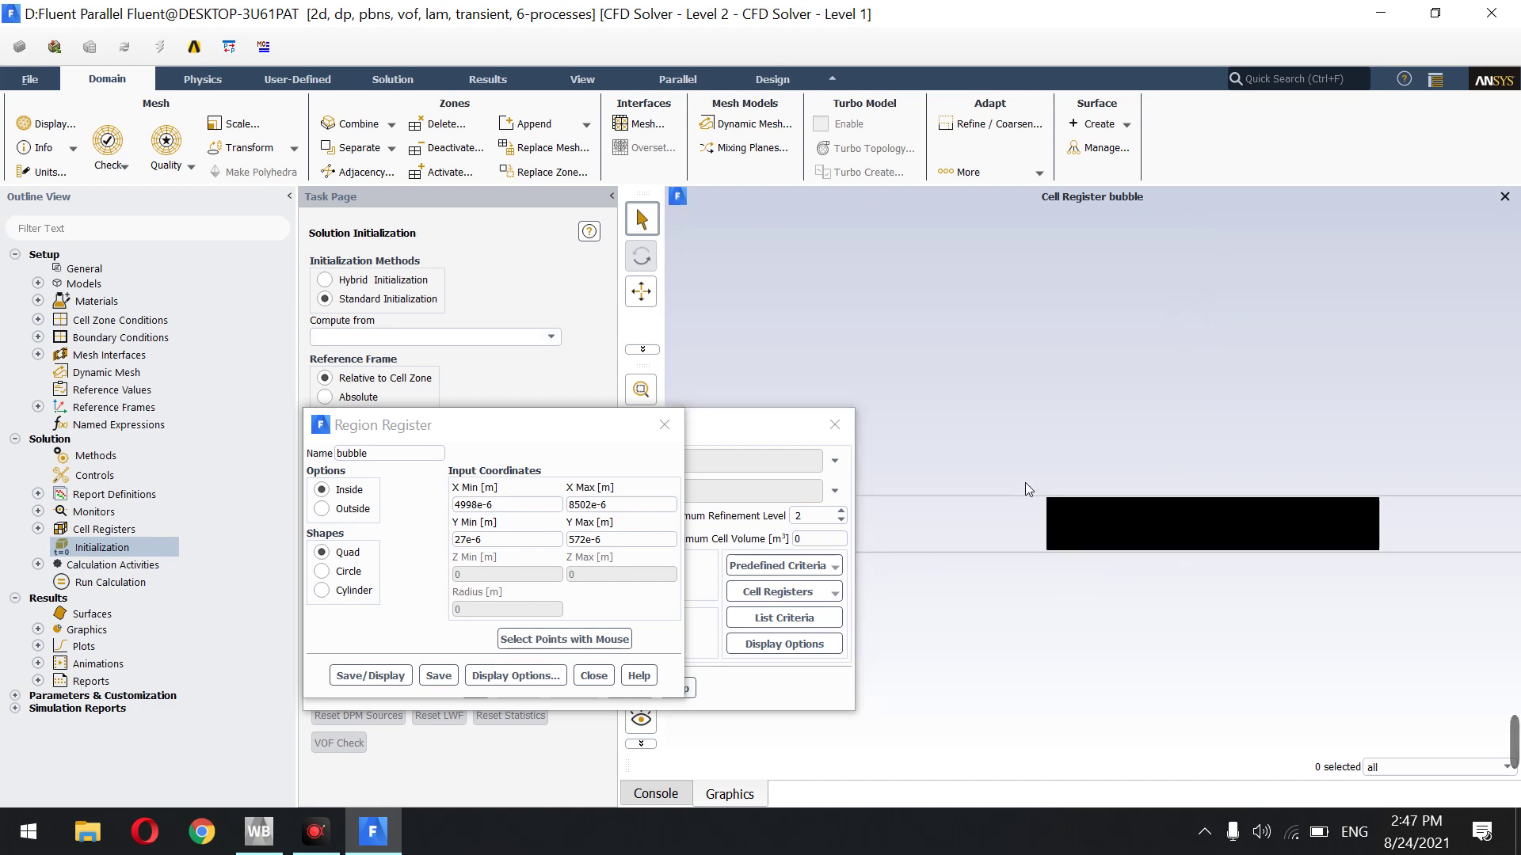
scroll(1063, 521, "up", 3)
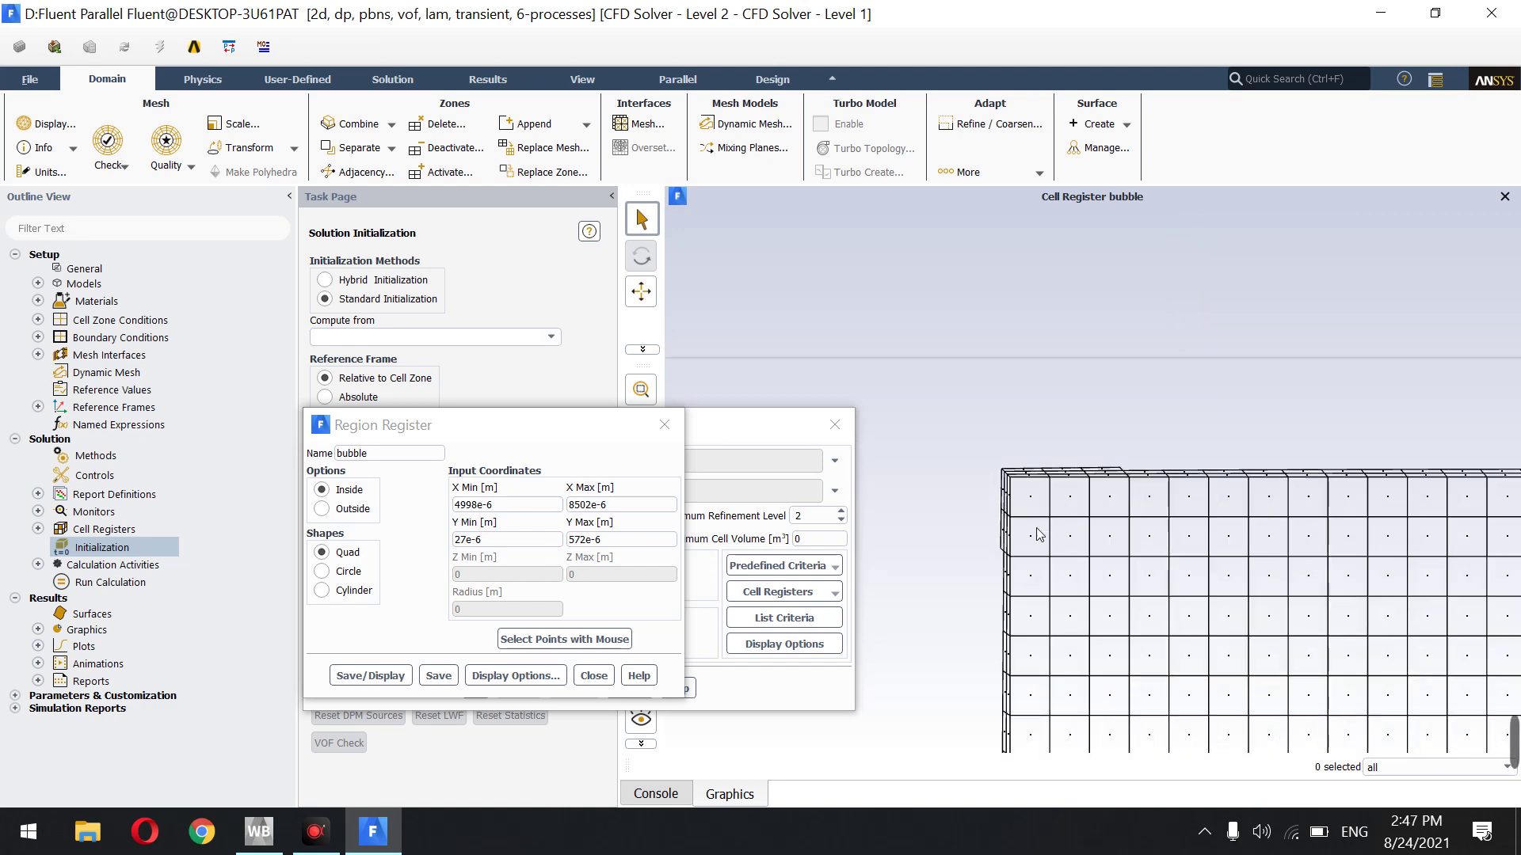
Close the region register and mesh adaption dialogs and bring the whole channel with the bubble region into view
left_click(603, 681)
left_click(475, 686)
scroll(1175, 555, "down", 10)
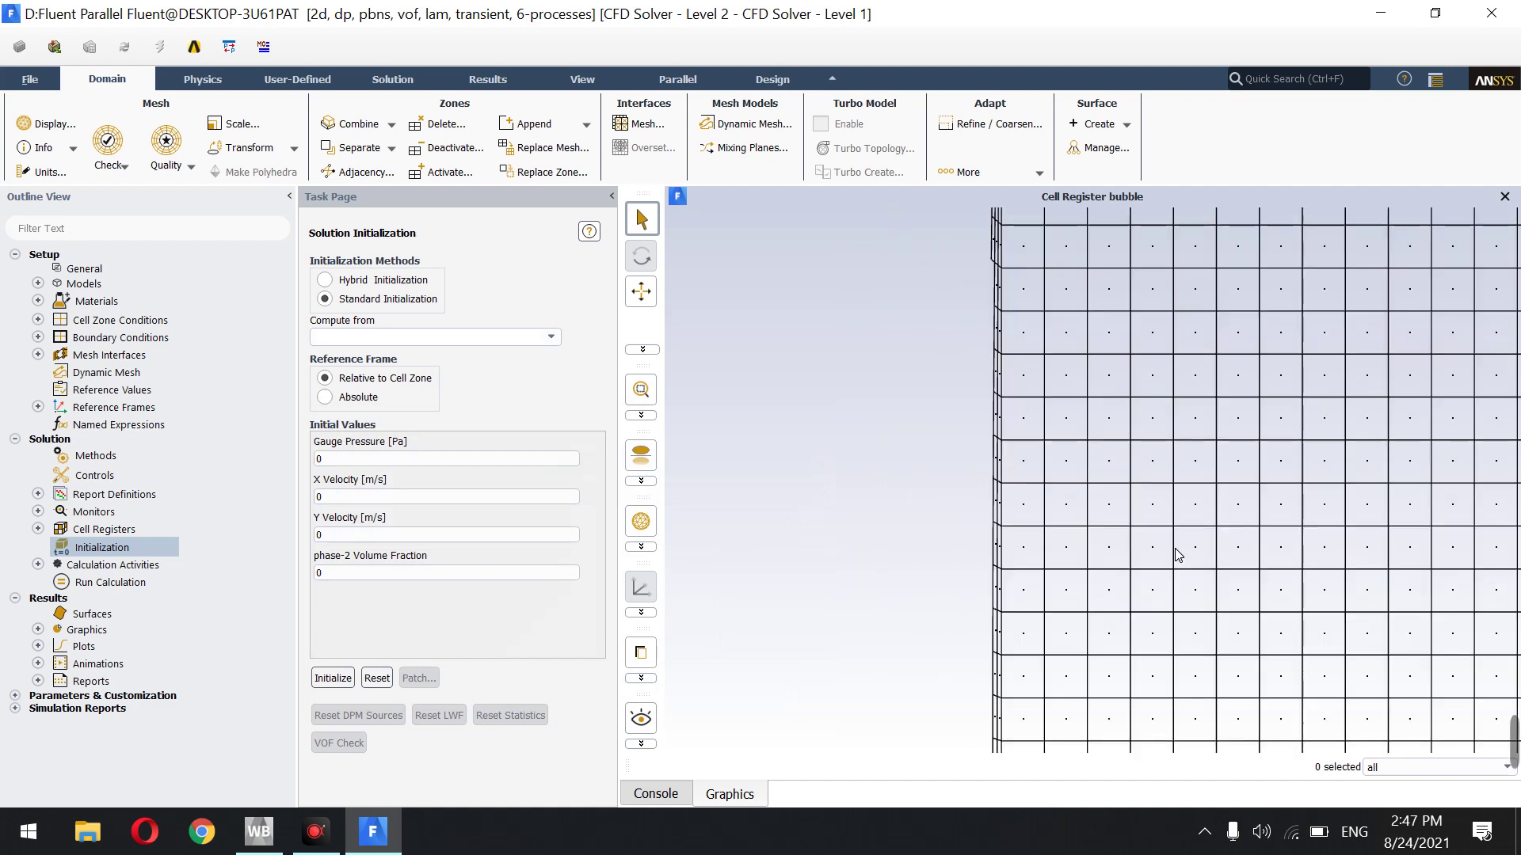
scroll(1176, 548, "down", 5)
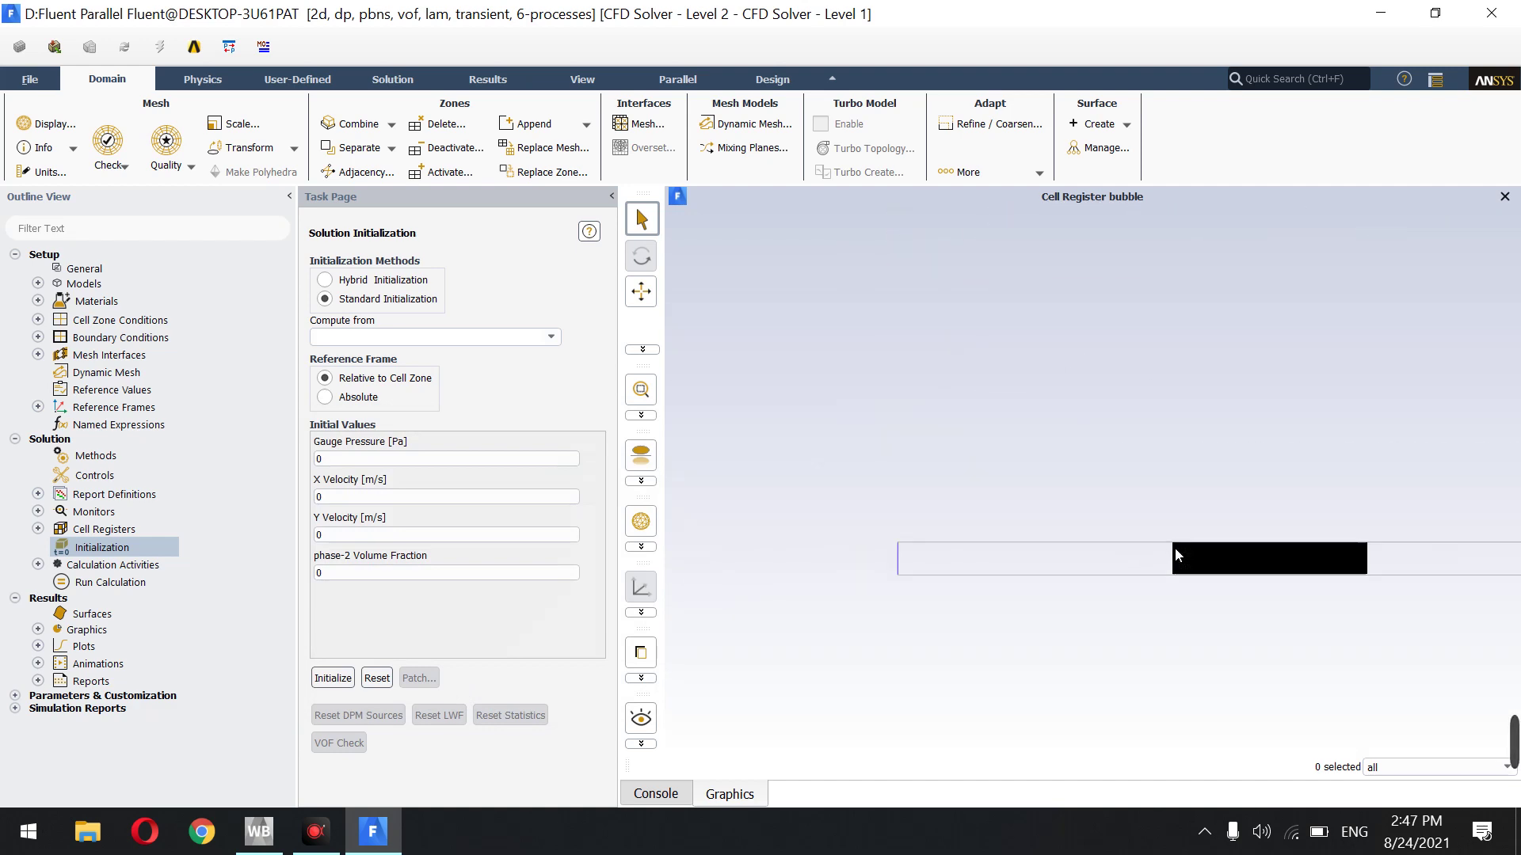
scroll(1071, 534, "down", 3)
left_click_drag(1070, 534, 923, 515)
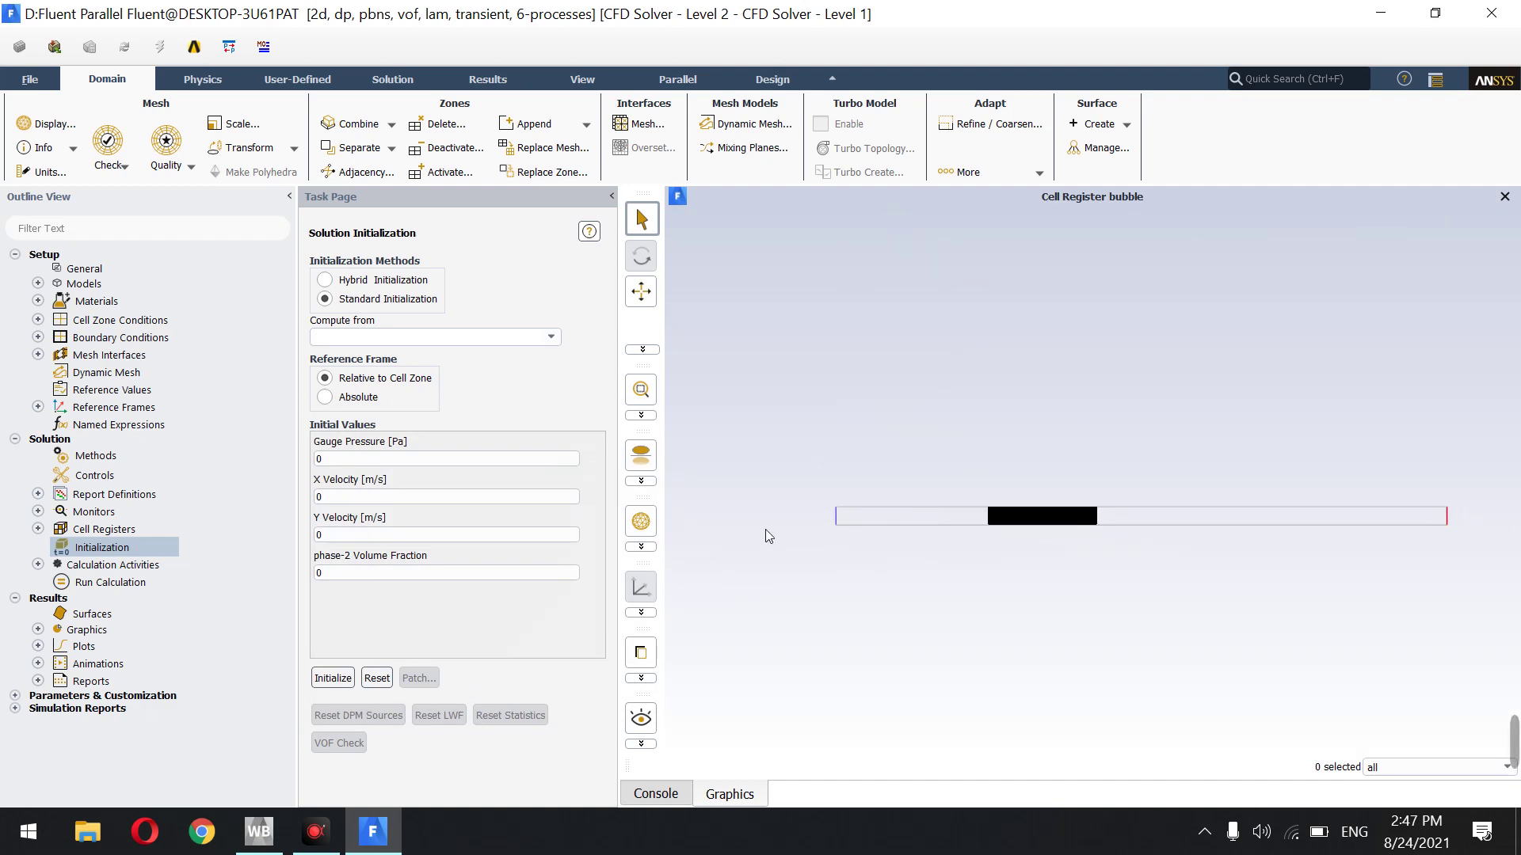
Switch the solution initialization method to Hybrid Initialization and initialize the solution
double_click(93, 555)
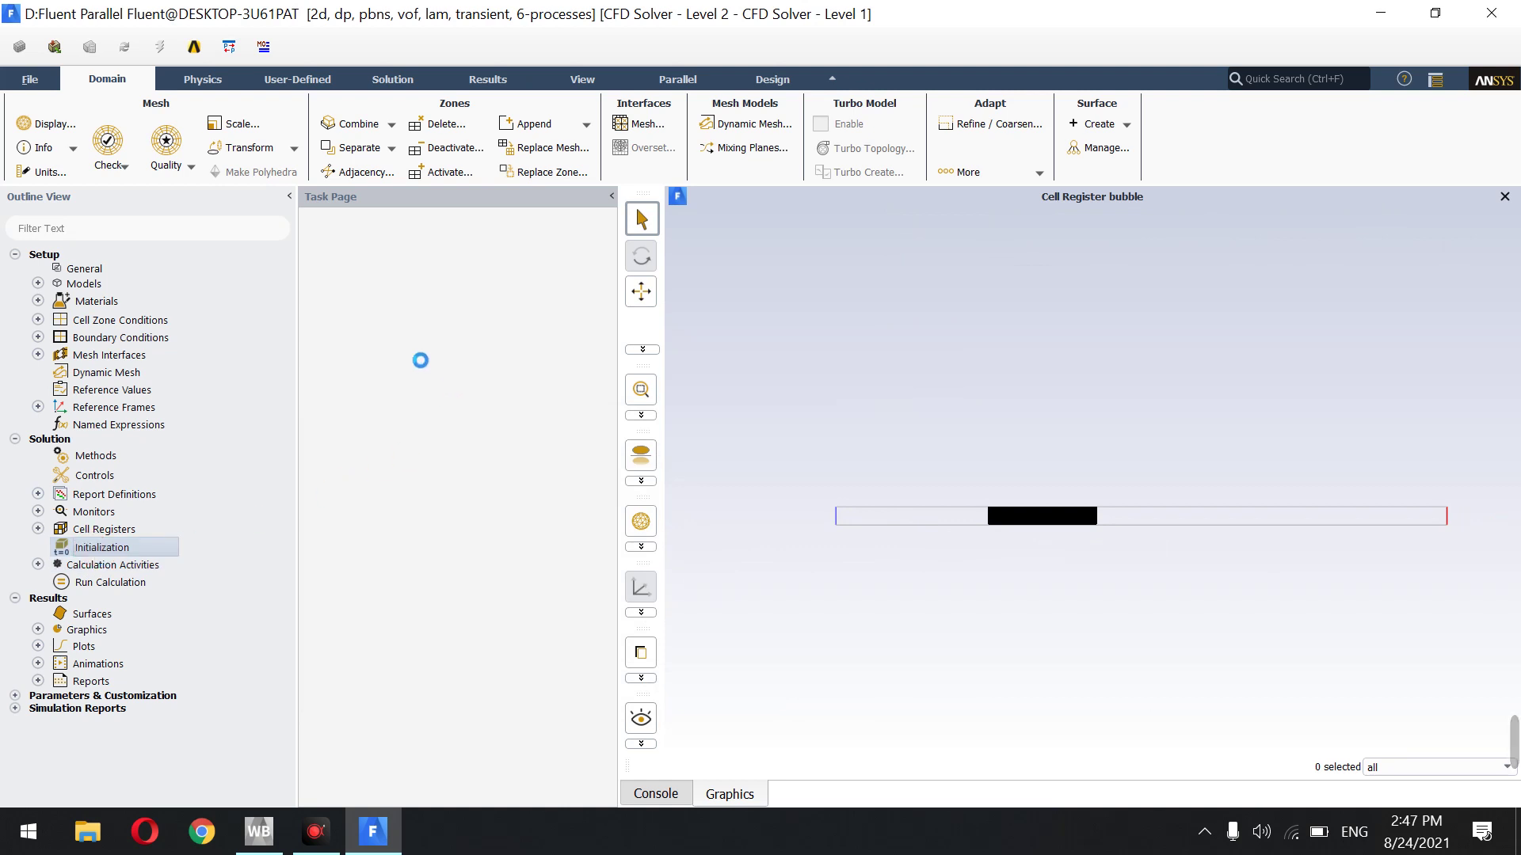
left_click(355, 380)
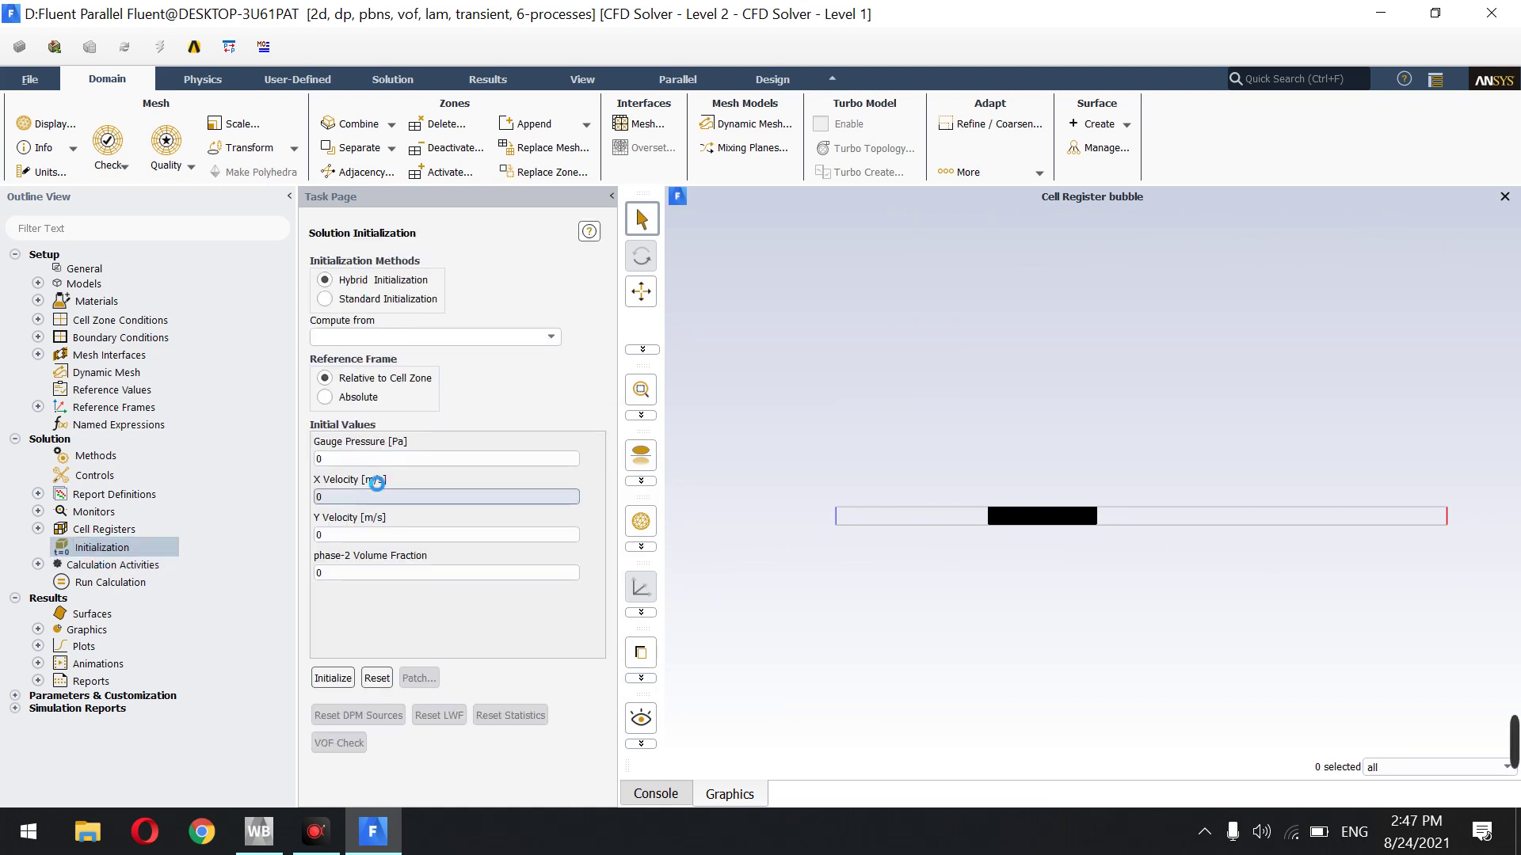
left_click(415, 333)
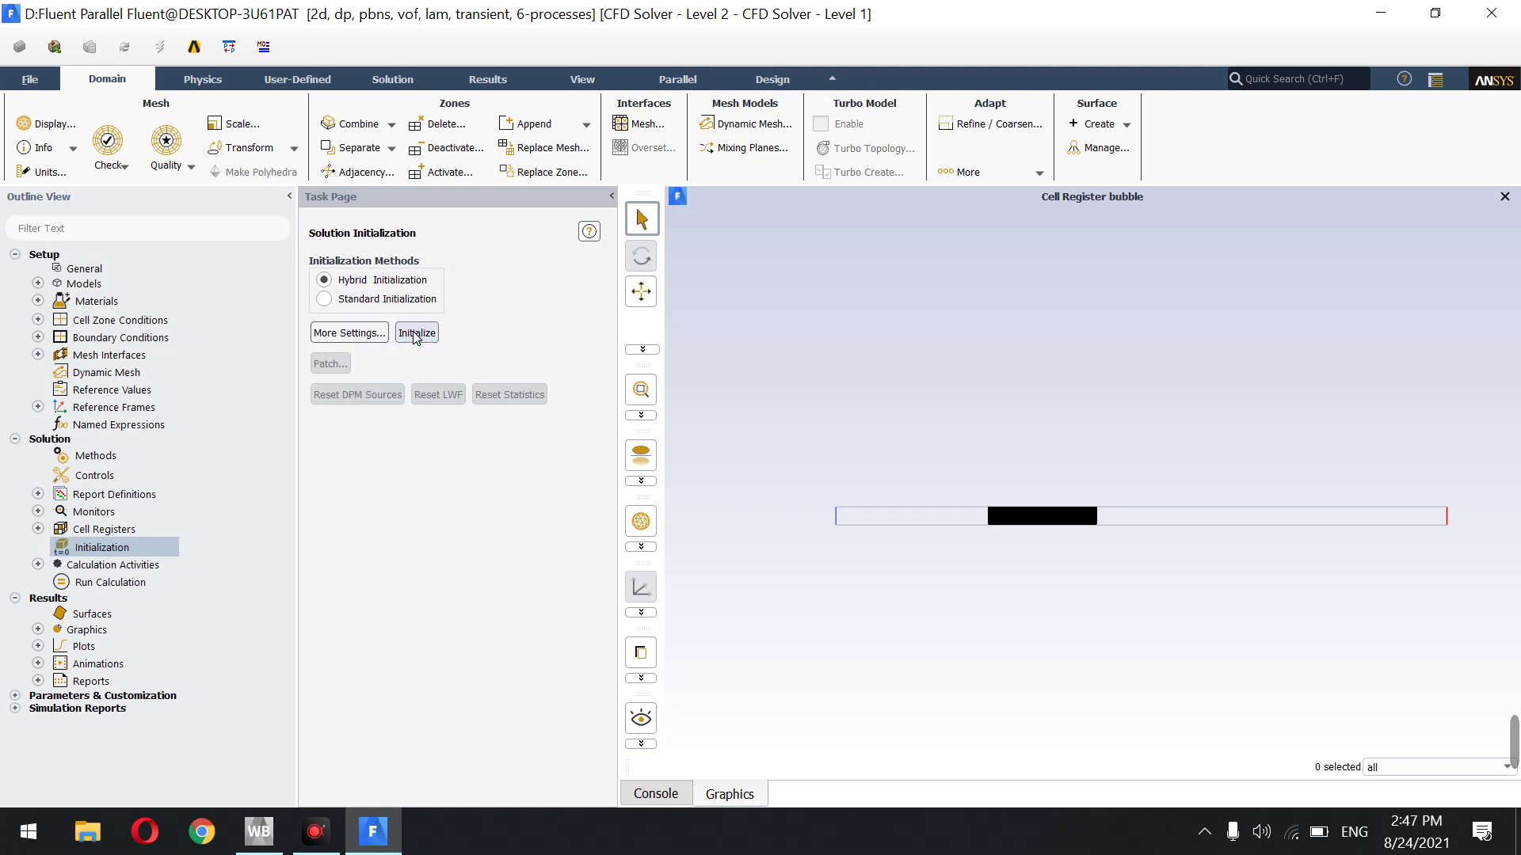
left_click(415, 333)
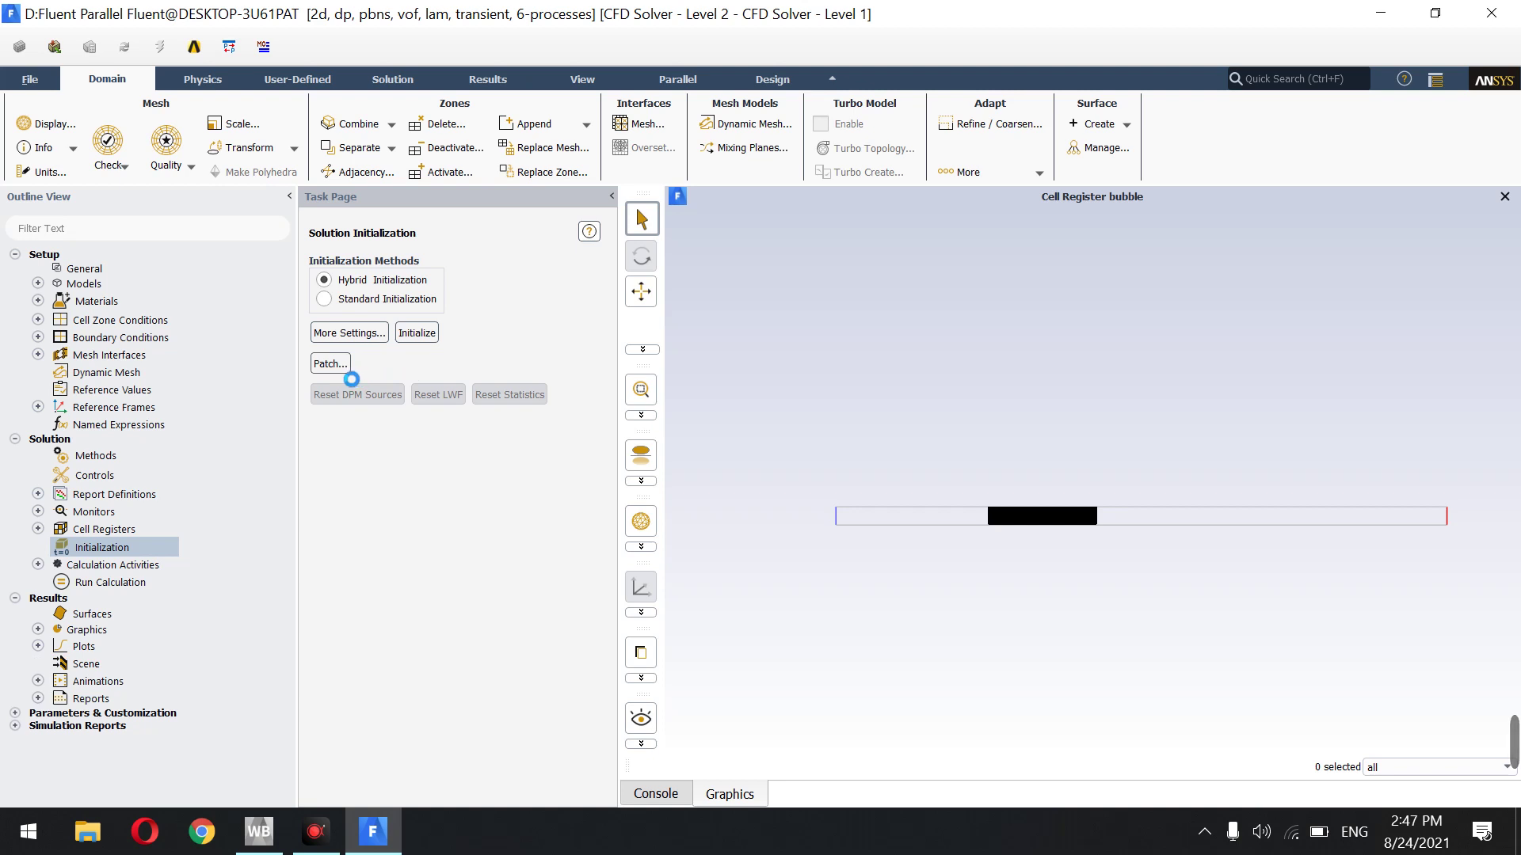
Patch the phase-2 volume fraction with the value 1 in the bubble register and close the patch settings
left_click(329, 363)
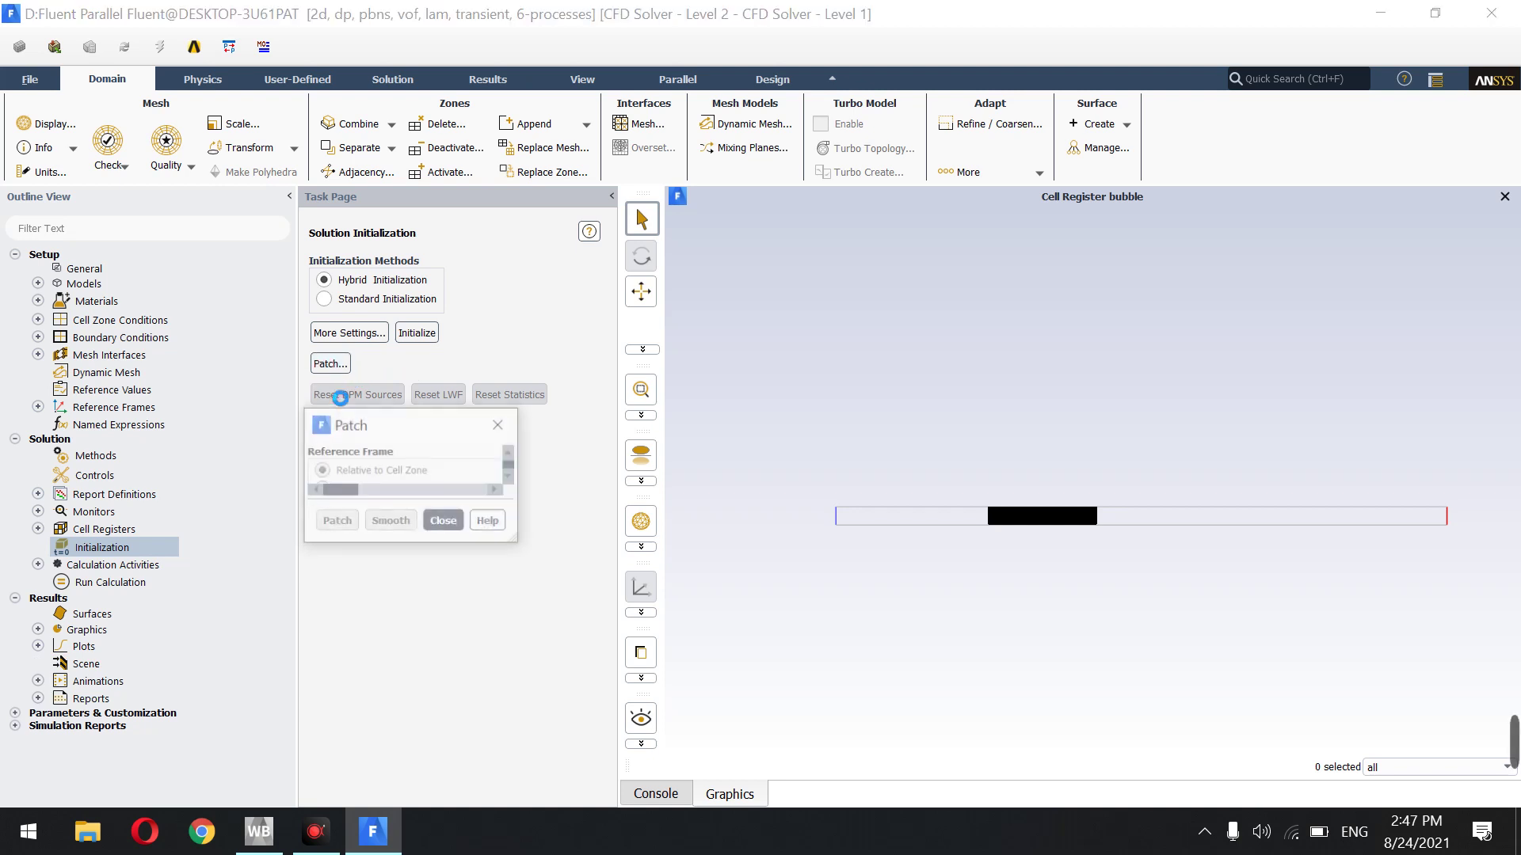
left_click(434, 325)
left_click(355, 353)
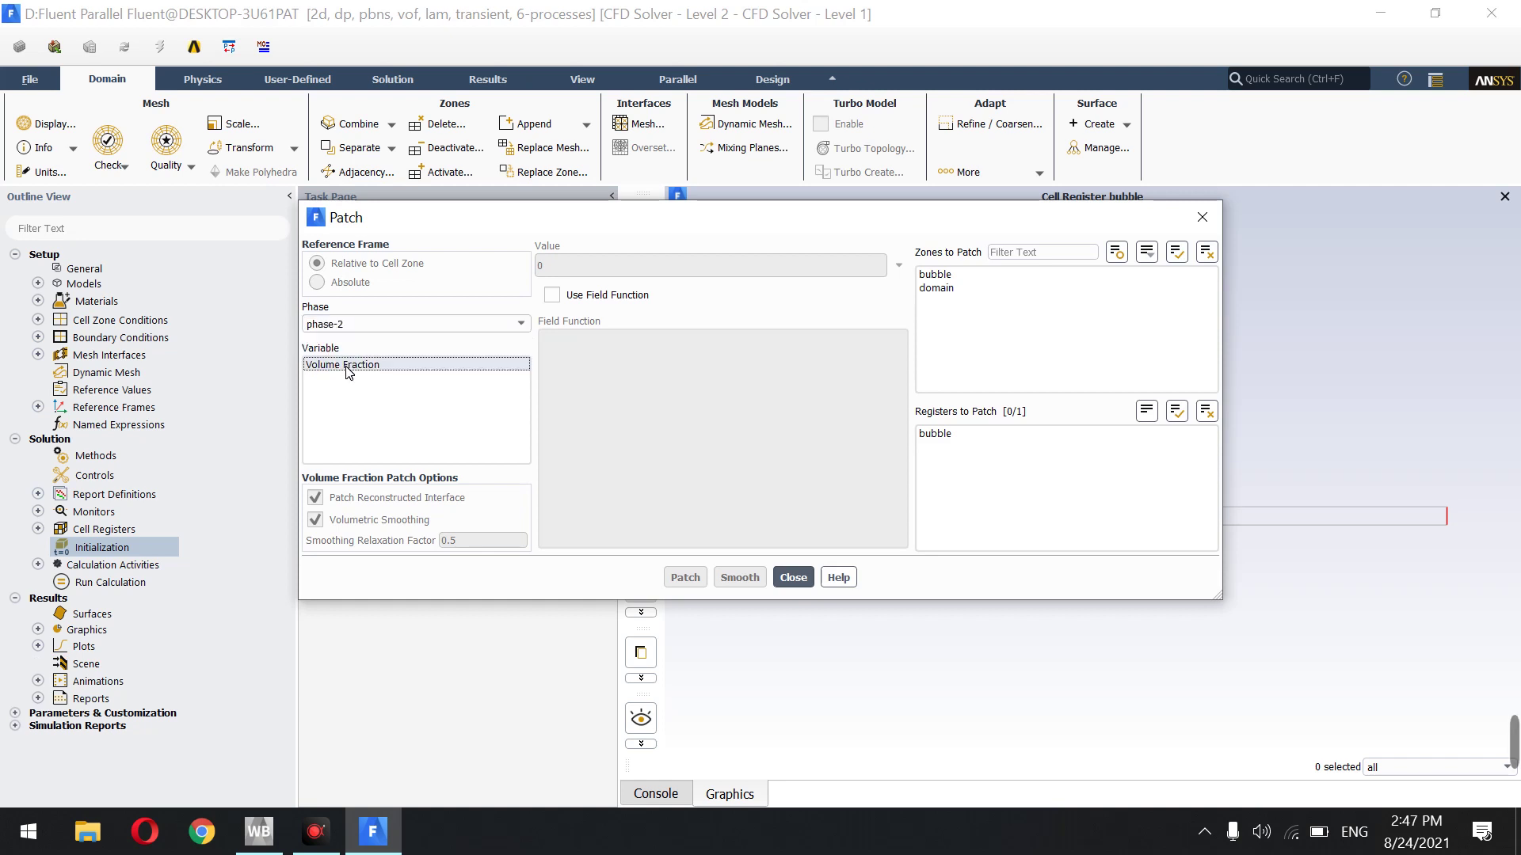
left_click(347, 364)
left_click(582, 271)
double_click(581, 277)
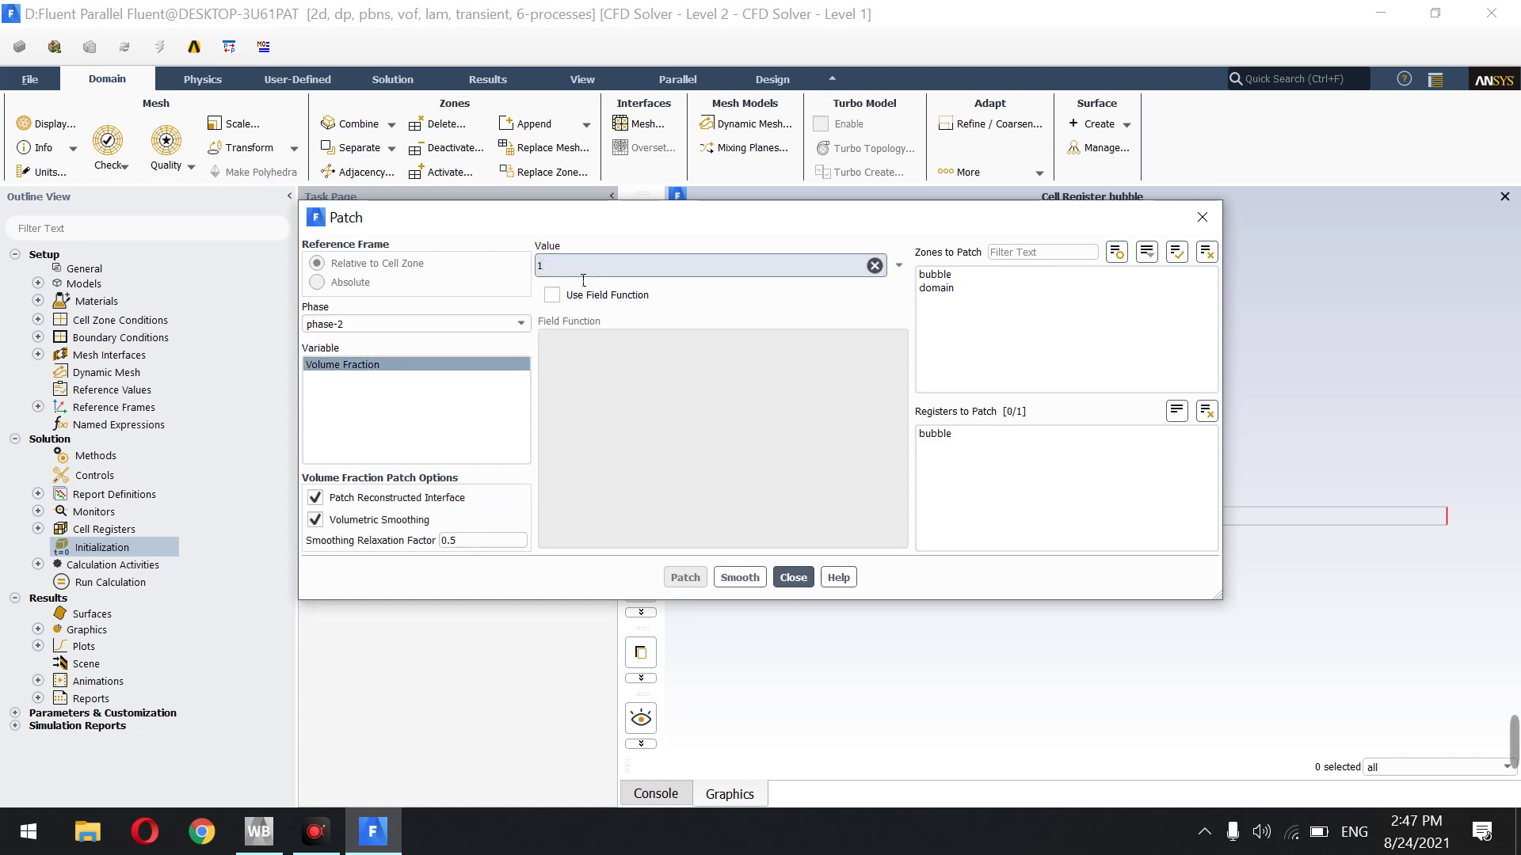
left_click(951, 434)
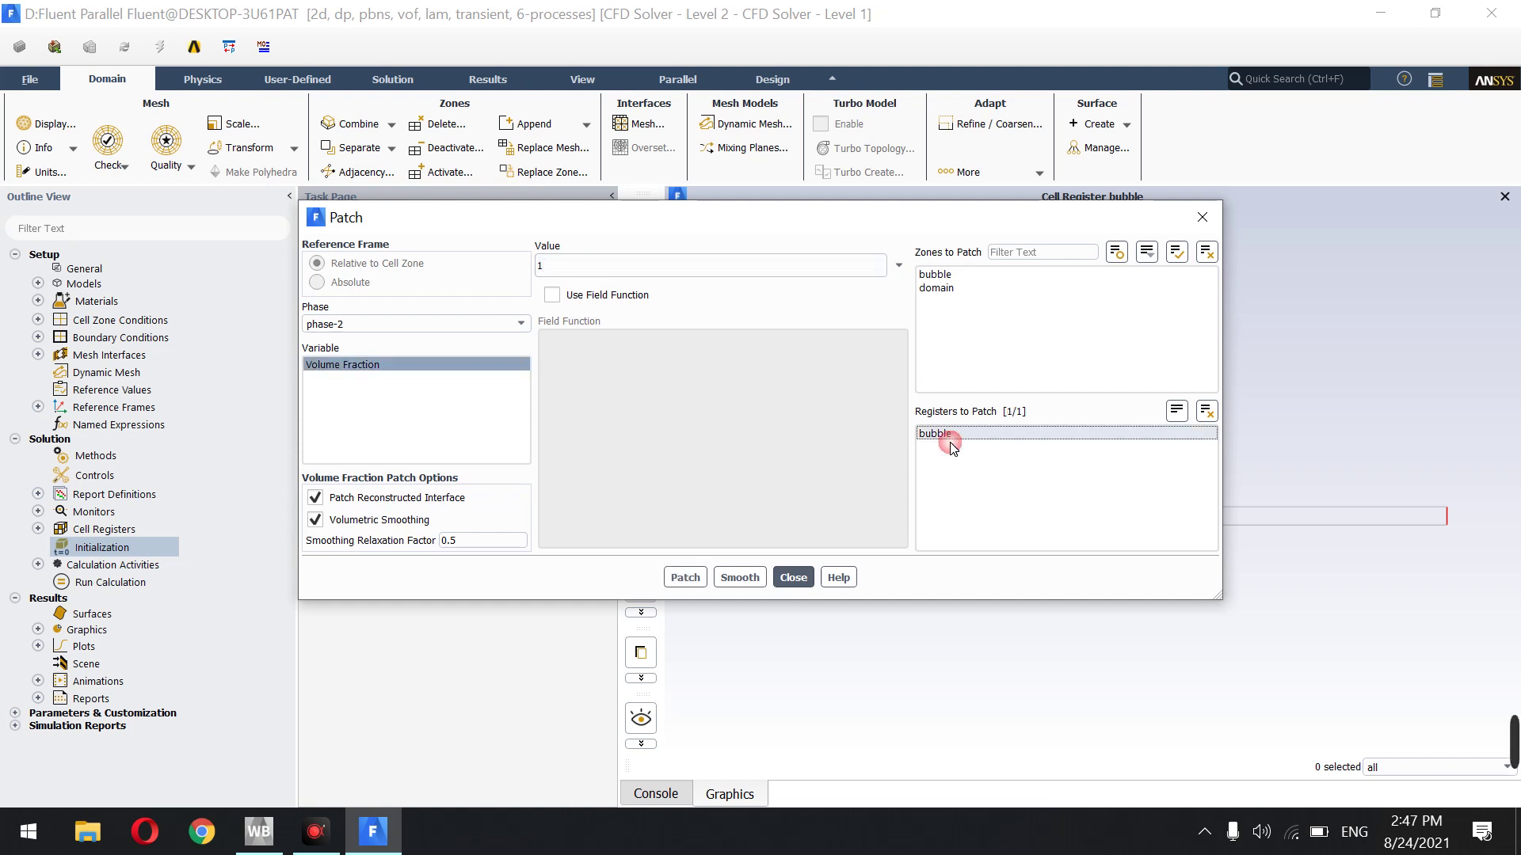
left_click(689, 577)
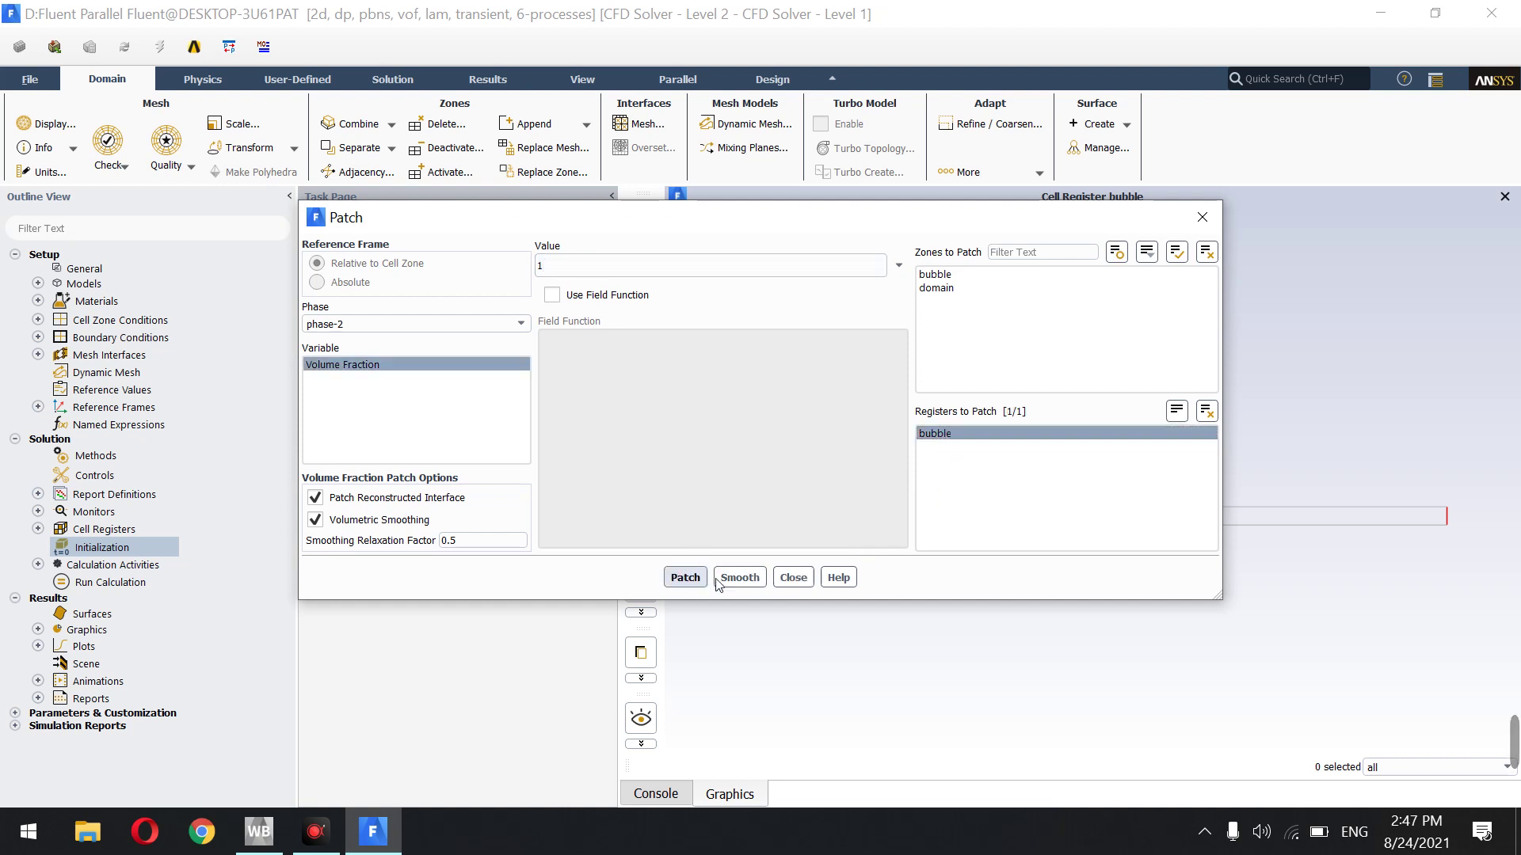
left_click(797, 584)
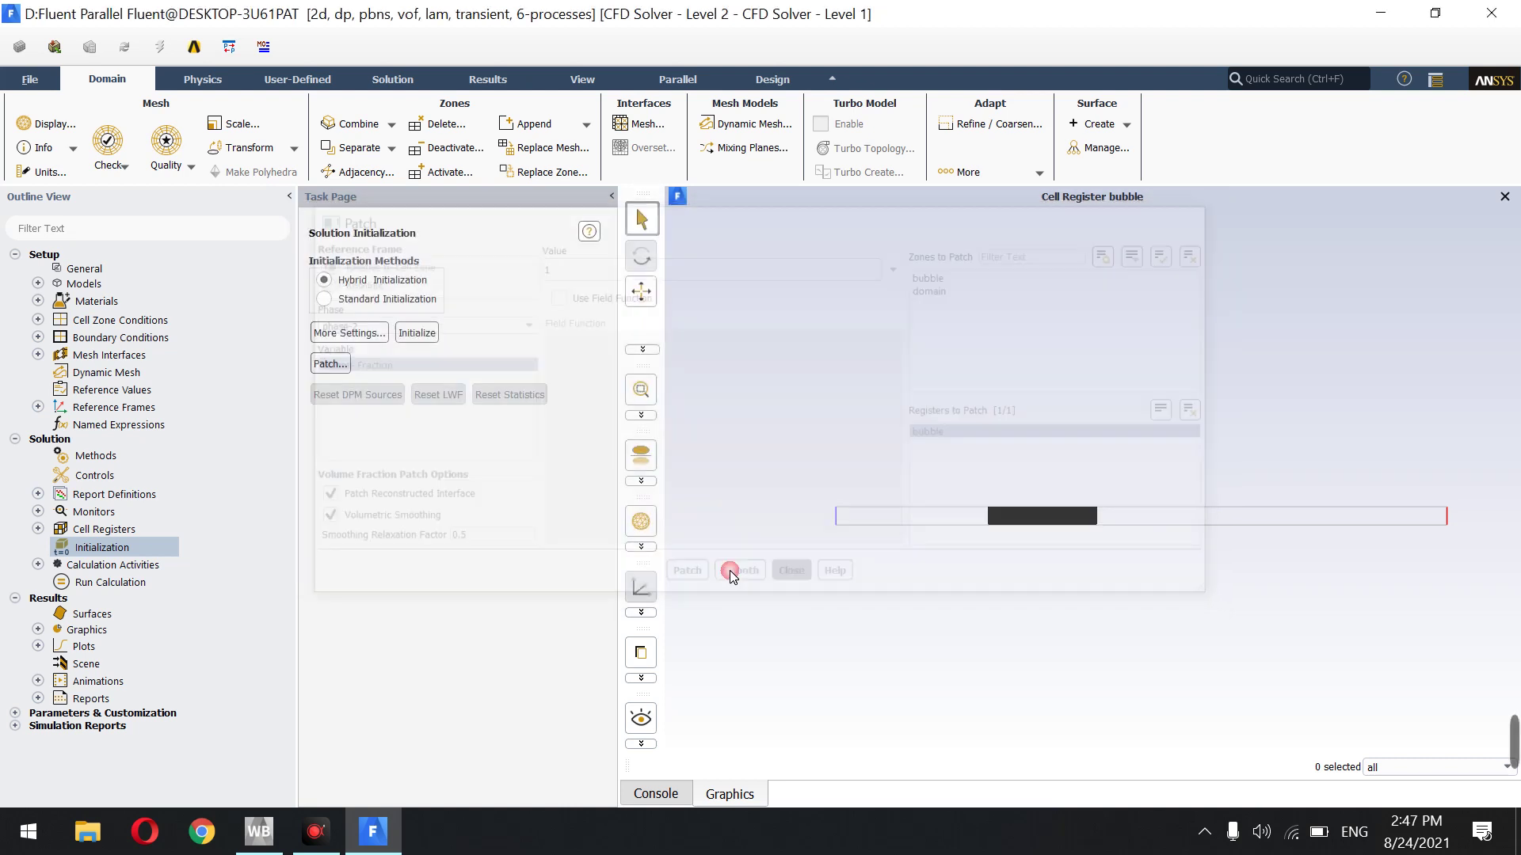
Create and display a filled contour of the phase-2 volume fraction on all surfaces, keeping the plot unobstructed
left_click(38, 632)
right_click(114, 667)
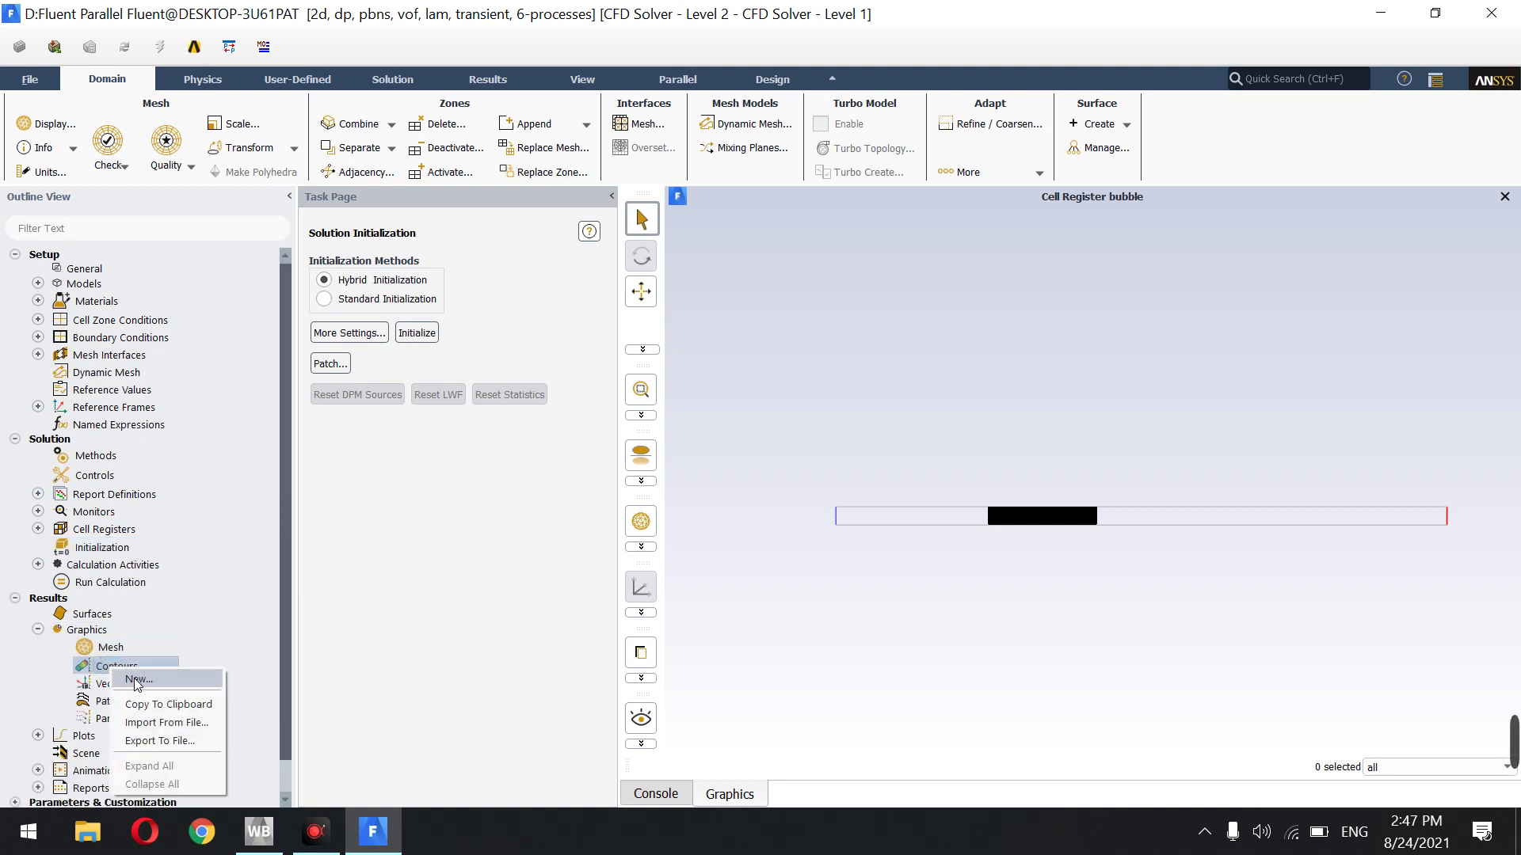
left_click(136, 680)
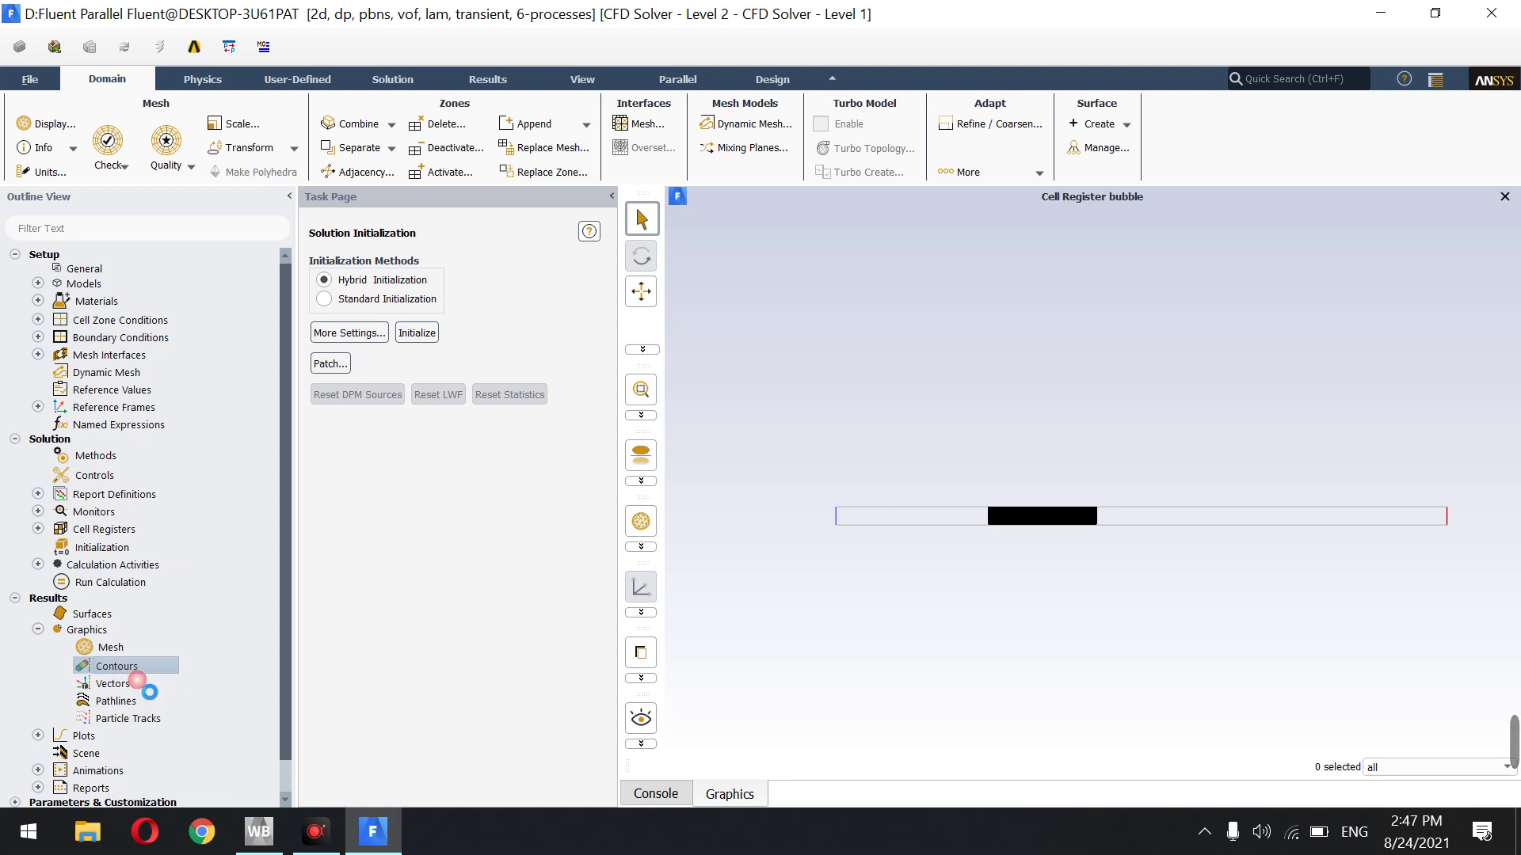
left_click(697, 285)
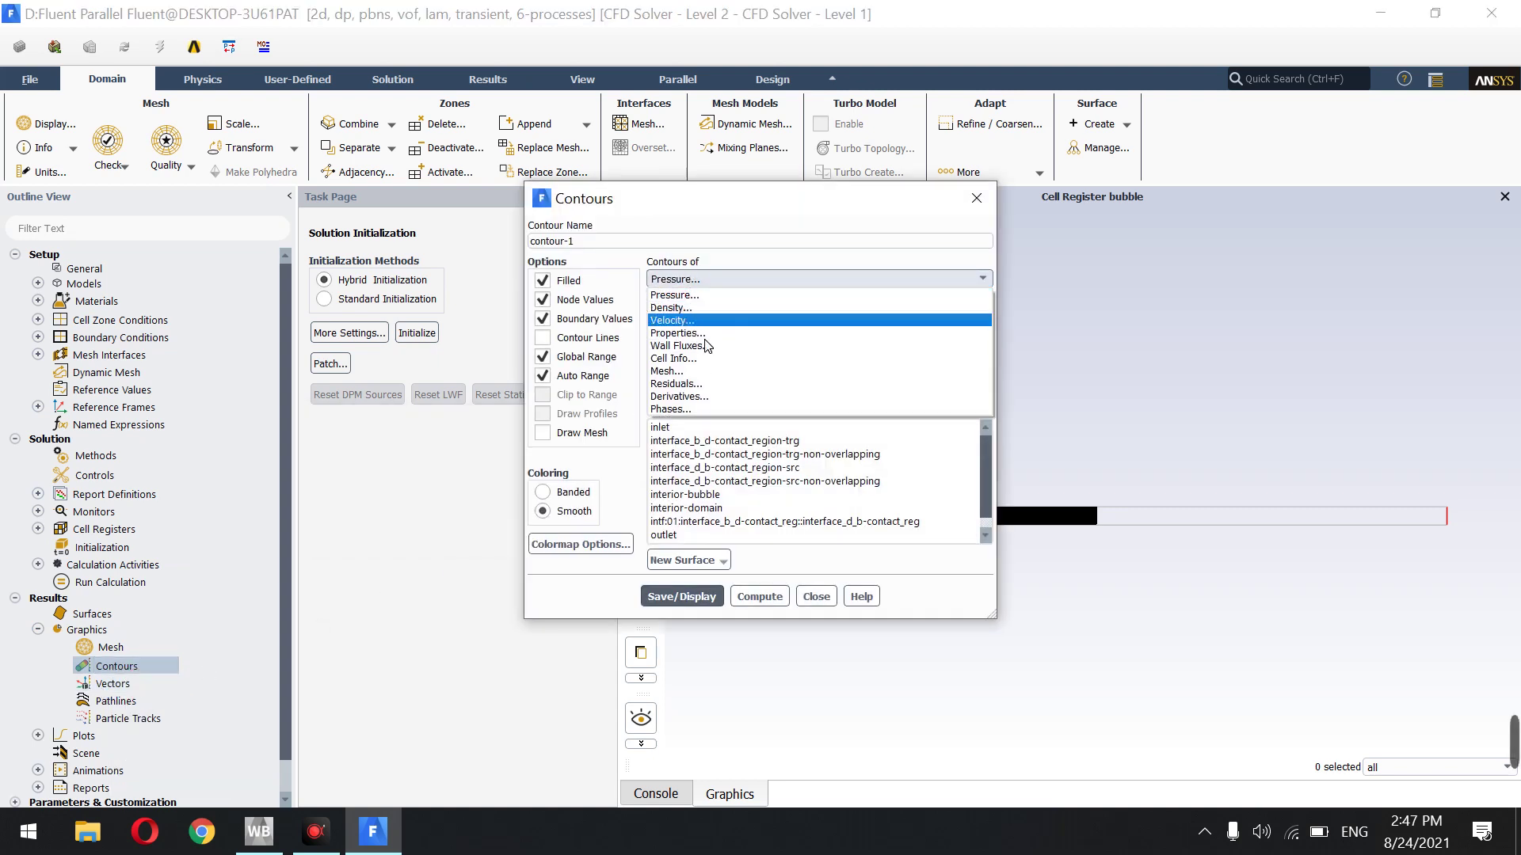
left_click(686, 406)
left_click(707, 344)
left_click(697, 358)
scroll(677, 519, "down", 1)
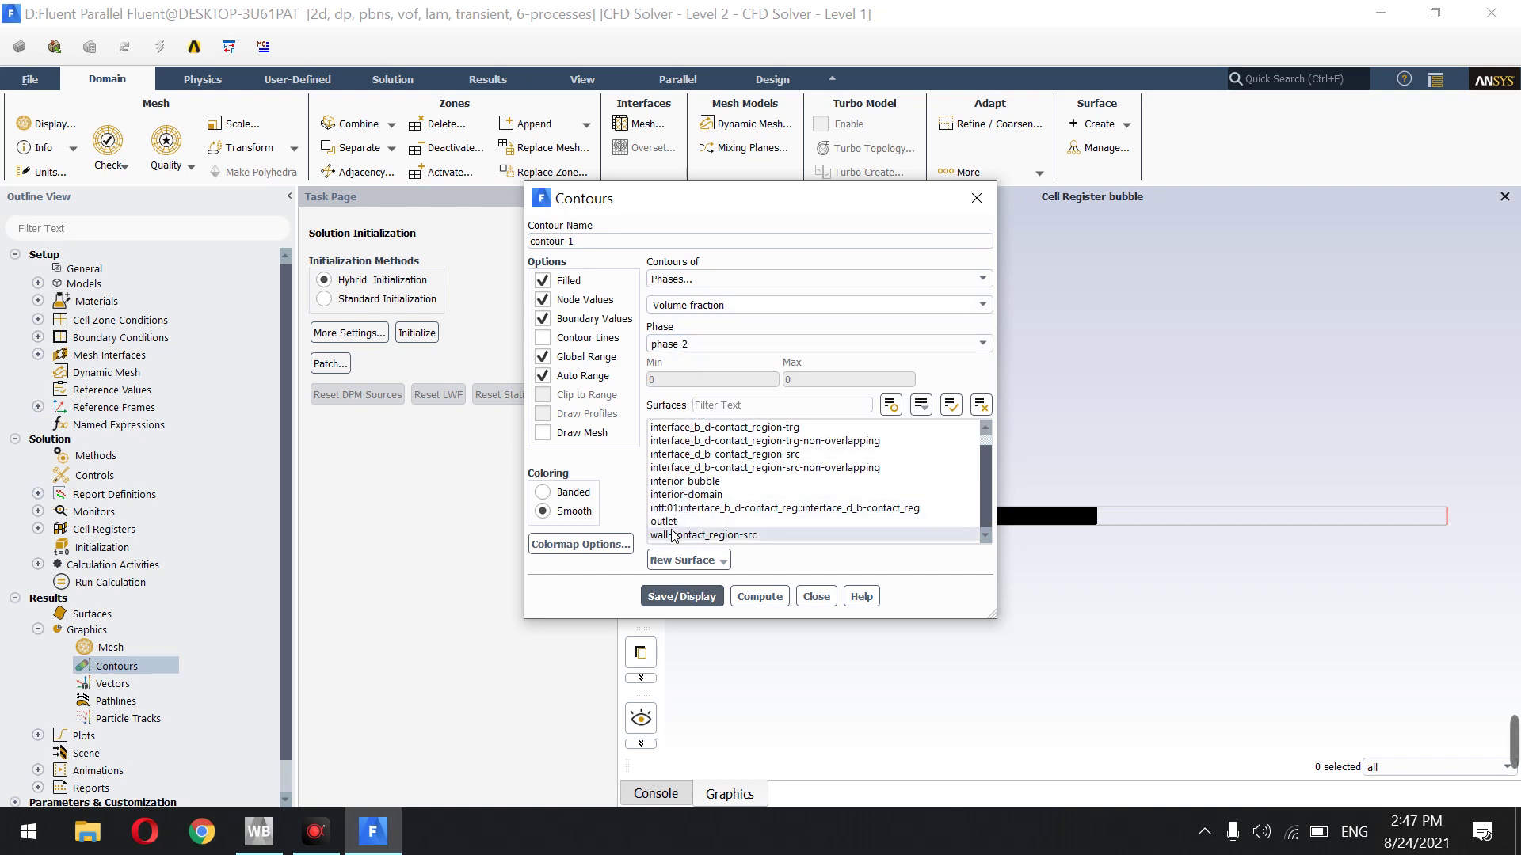
key("ctrl+a")
left_click(681, 597)
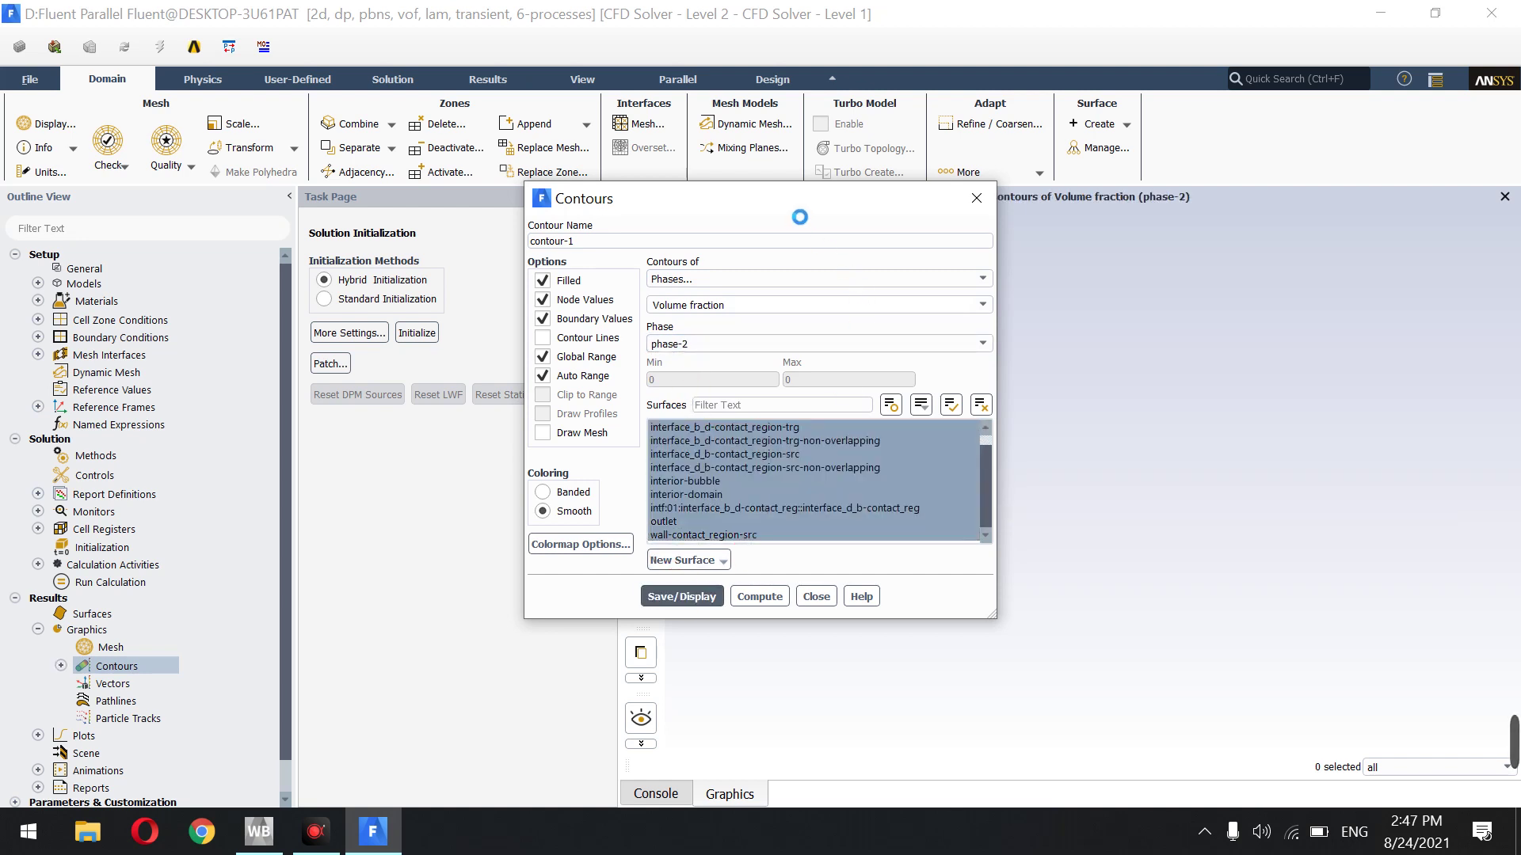
left_click_drag(791, 212, 569, 175)
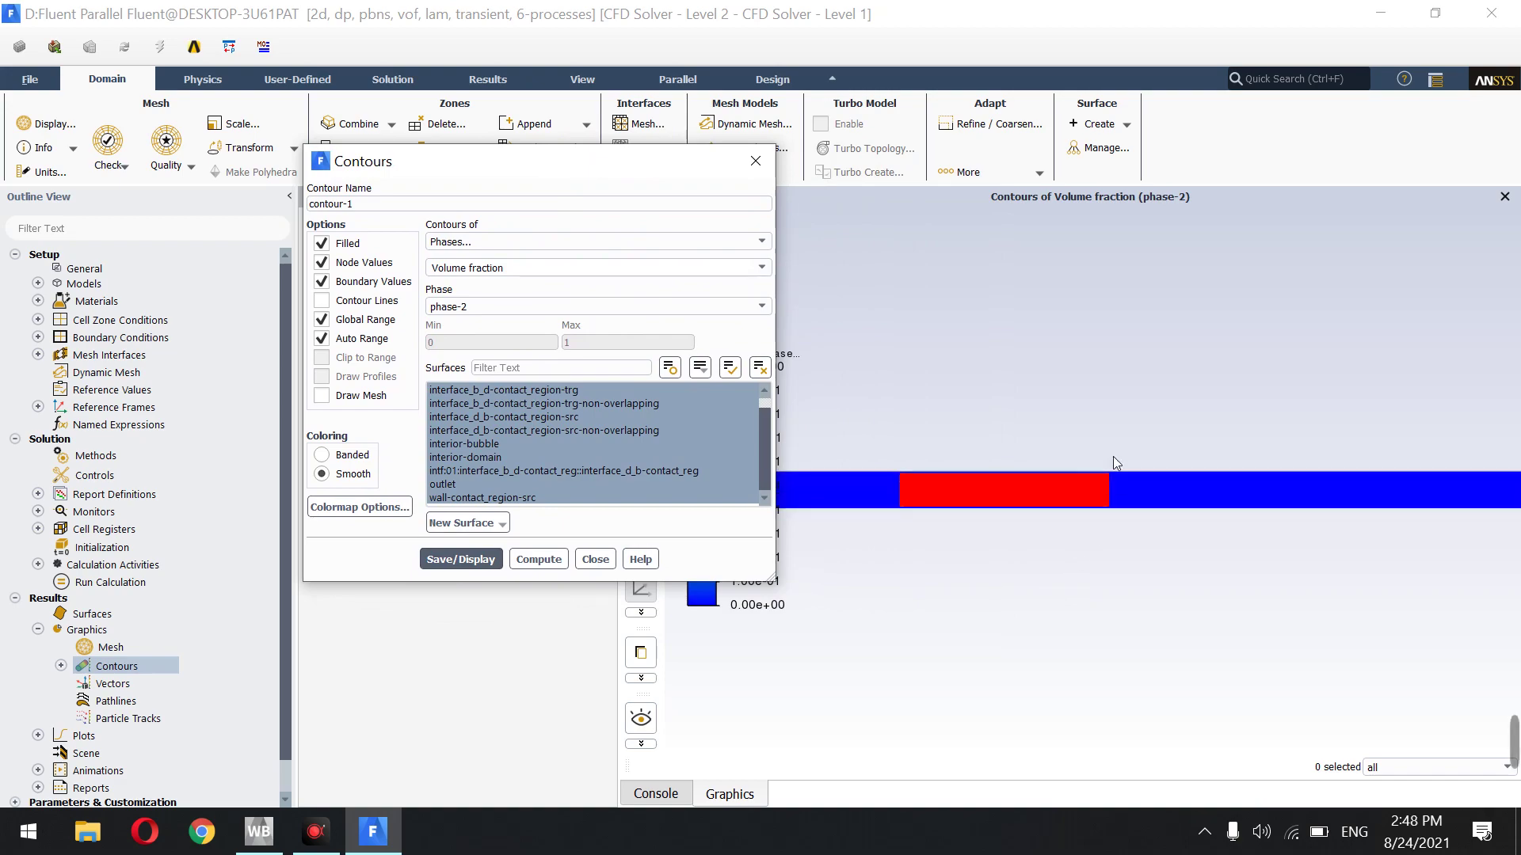
Examine the phase-2 volume fraction contour closely at the bubble's upper corner and along the channel, and close the contour settings
scroll(1111, 487, "up", 10)
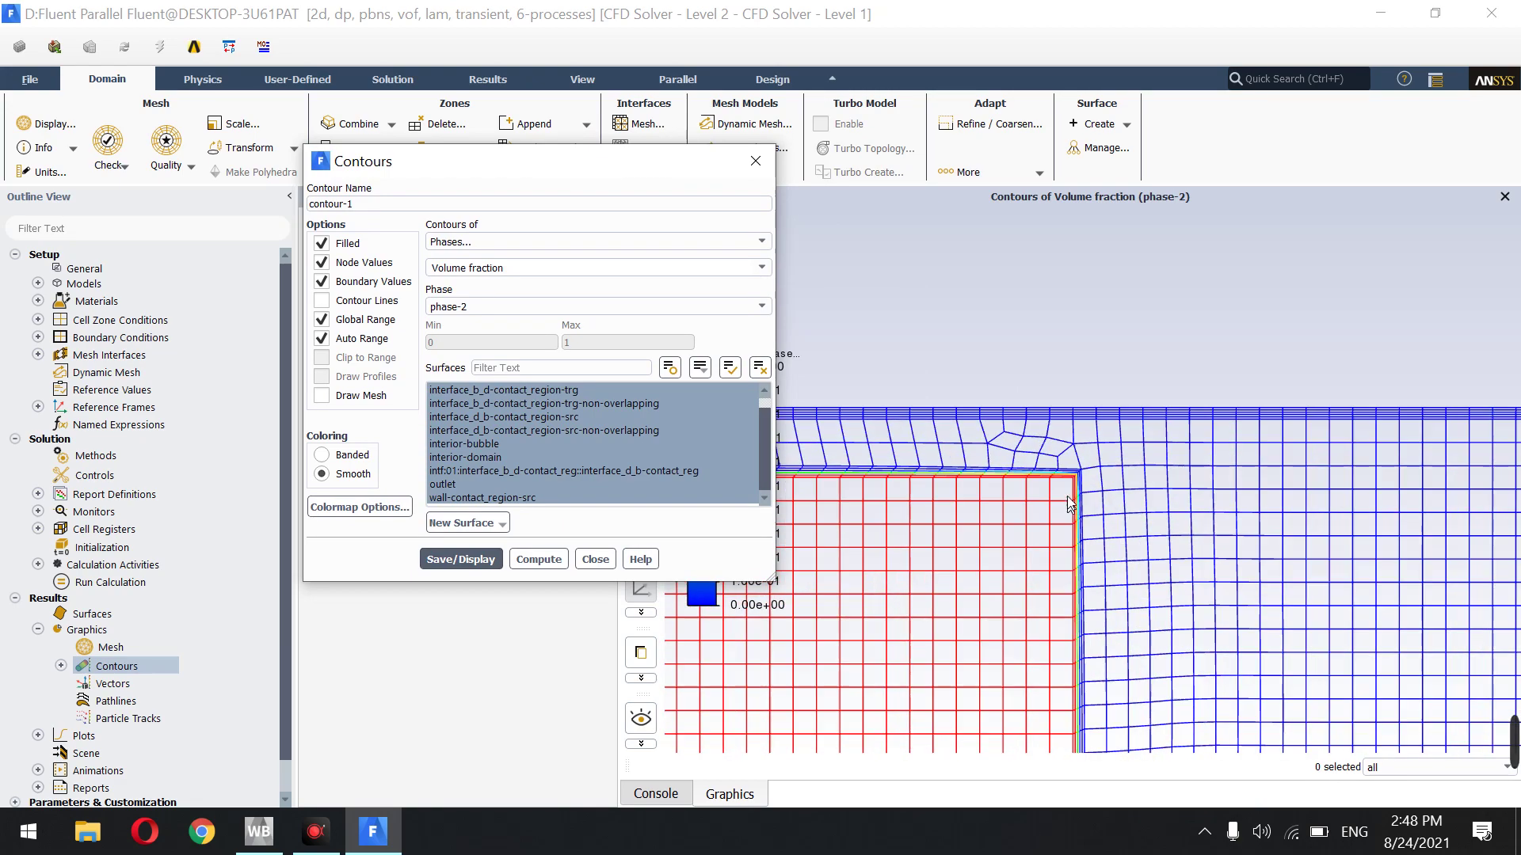
scroll(1091, 451, "up", 3)
scroll(1078, 475, "up", 3)
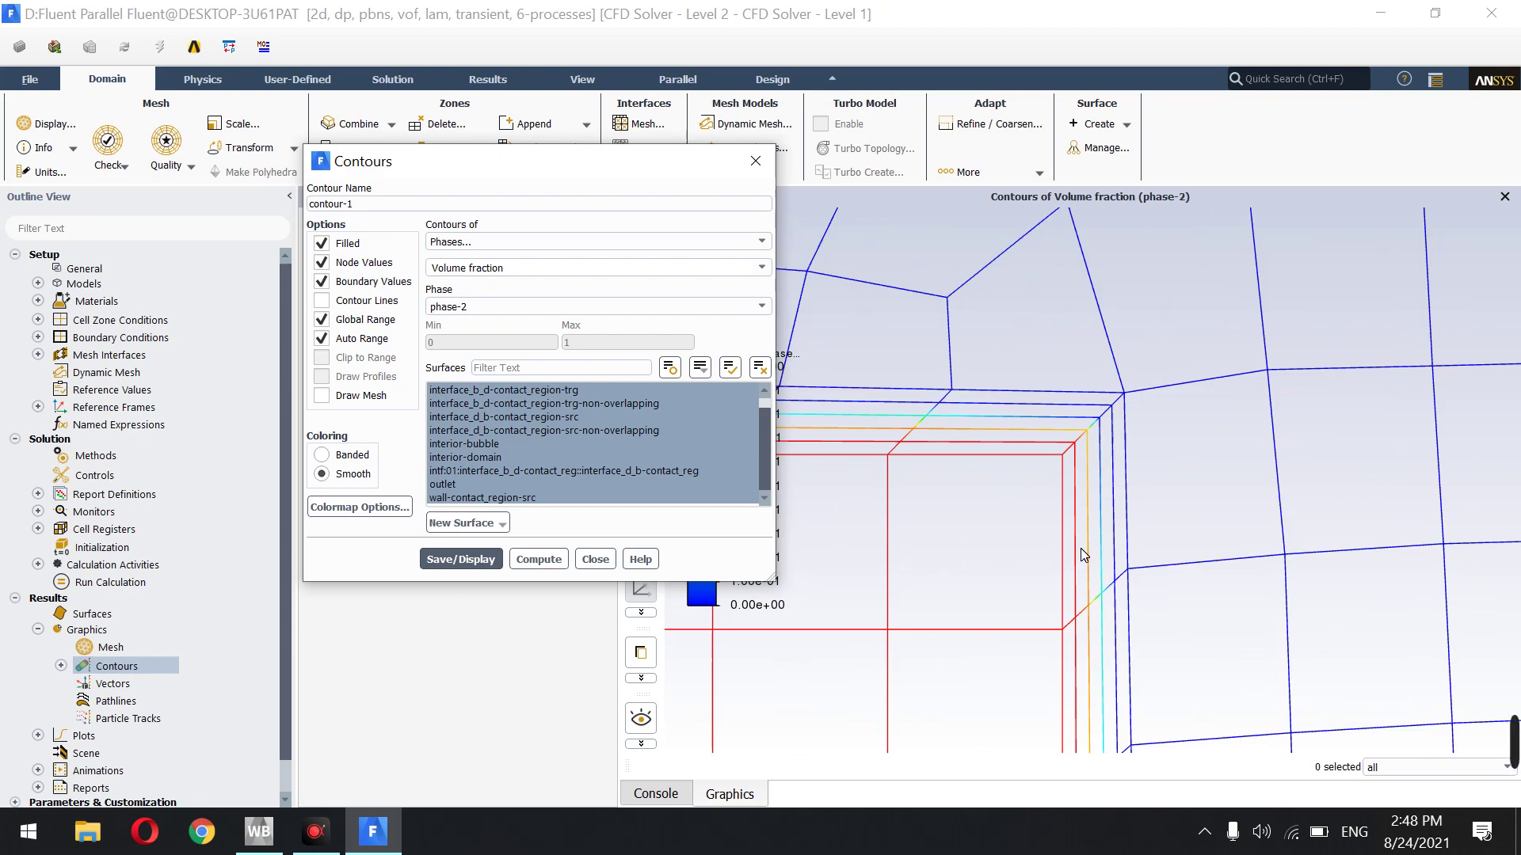
scroll(1081, 548, "down", 8)
scroll(1148, 432, "down", 6)
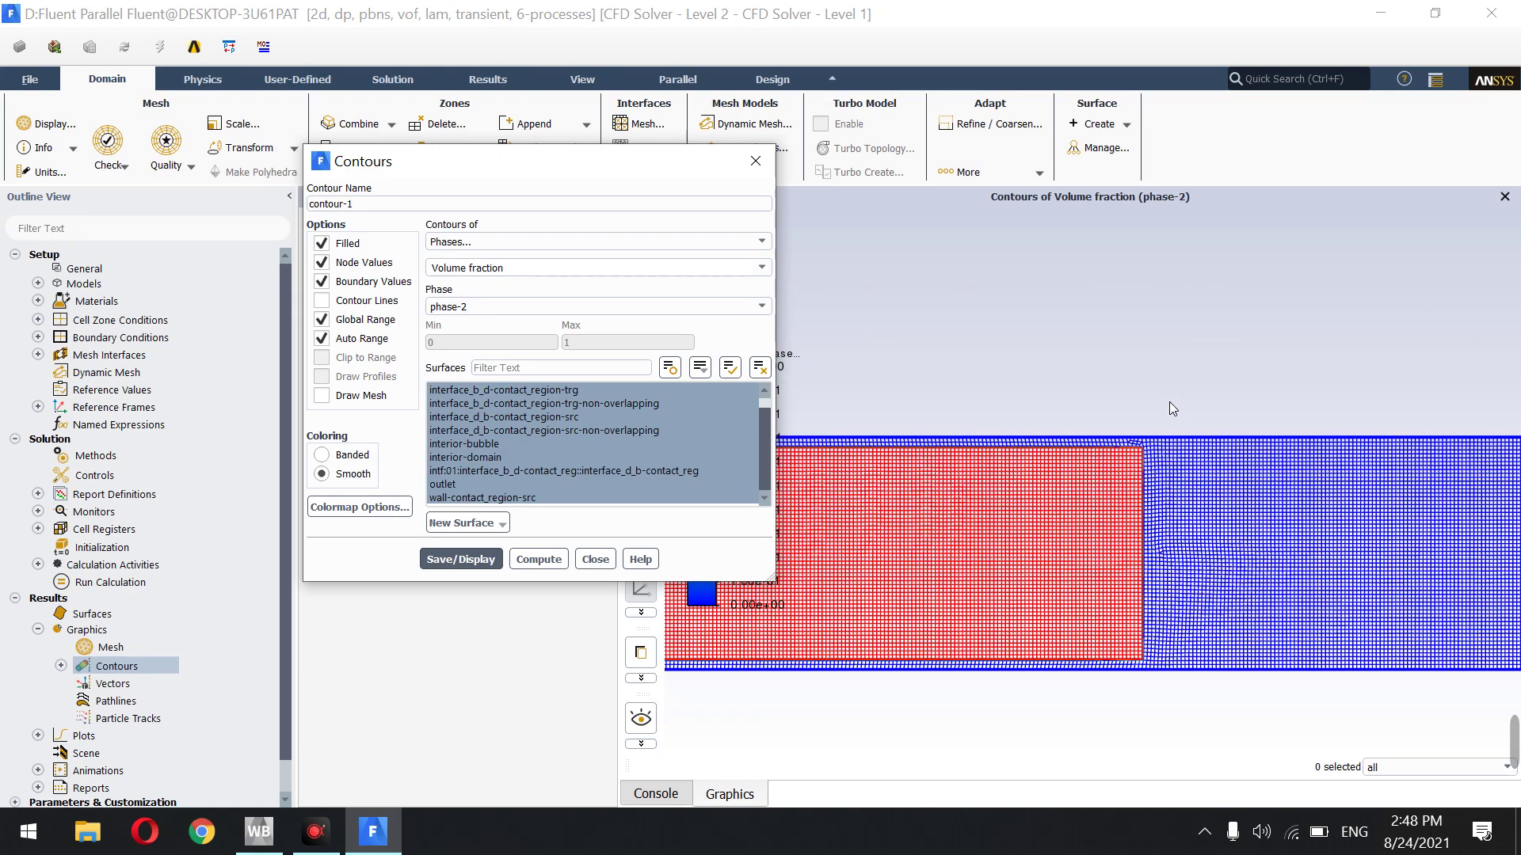
scroll(1165, 513, "down", 5)
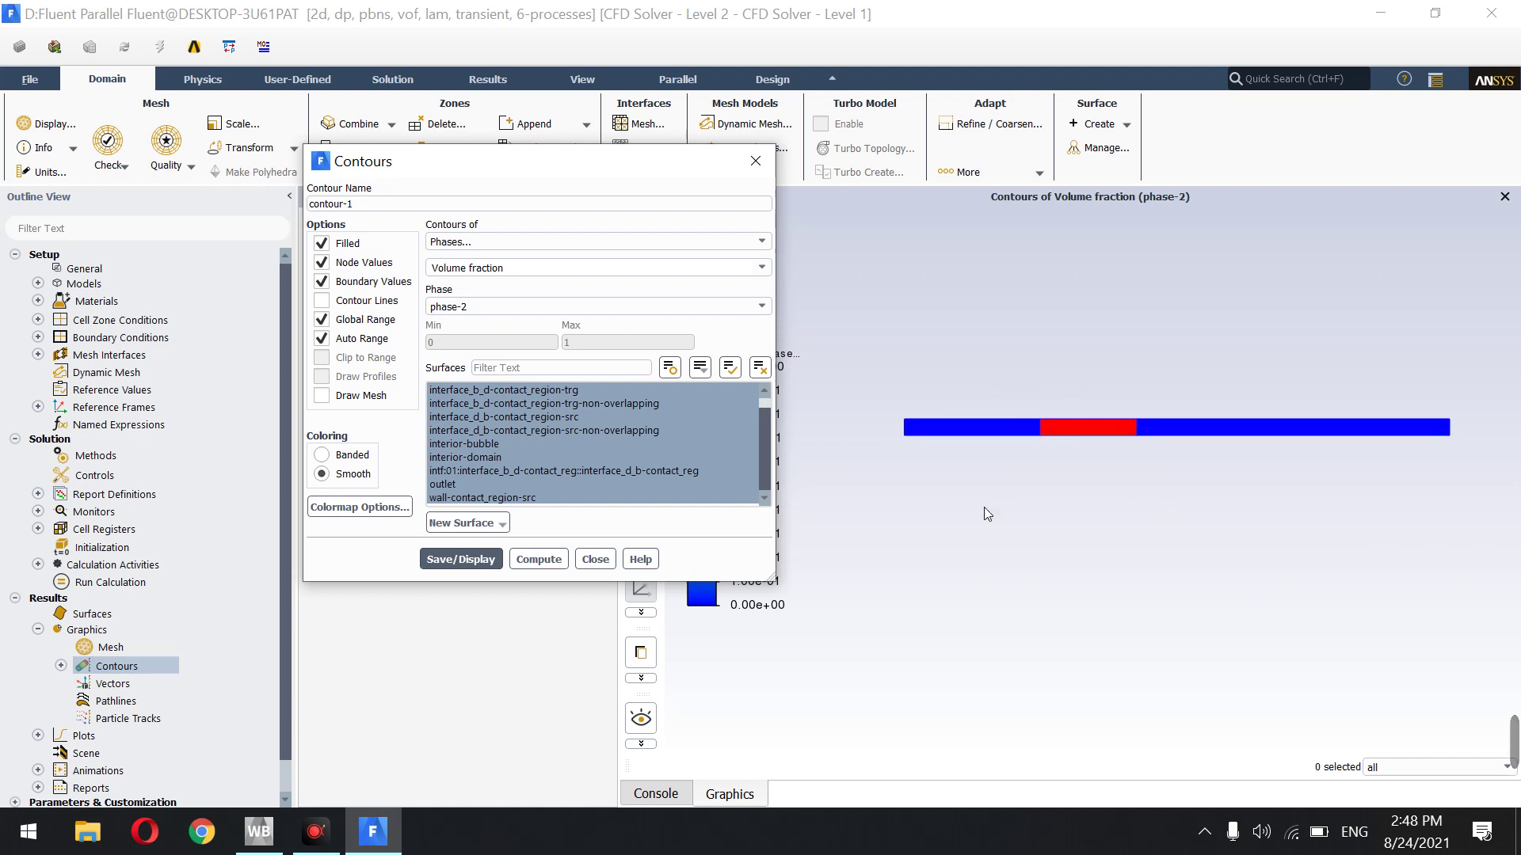
left_click(596, 559)
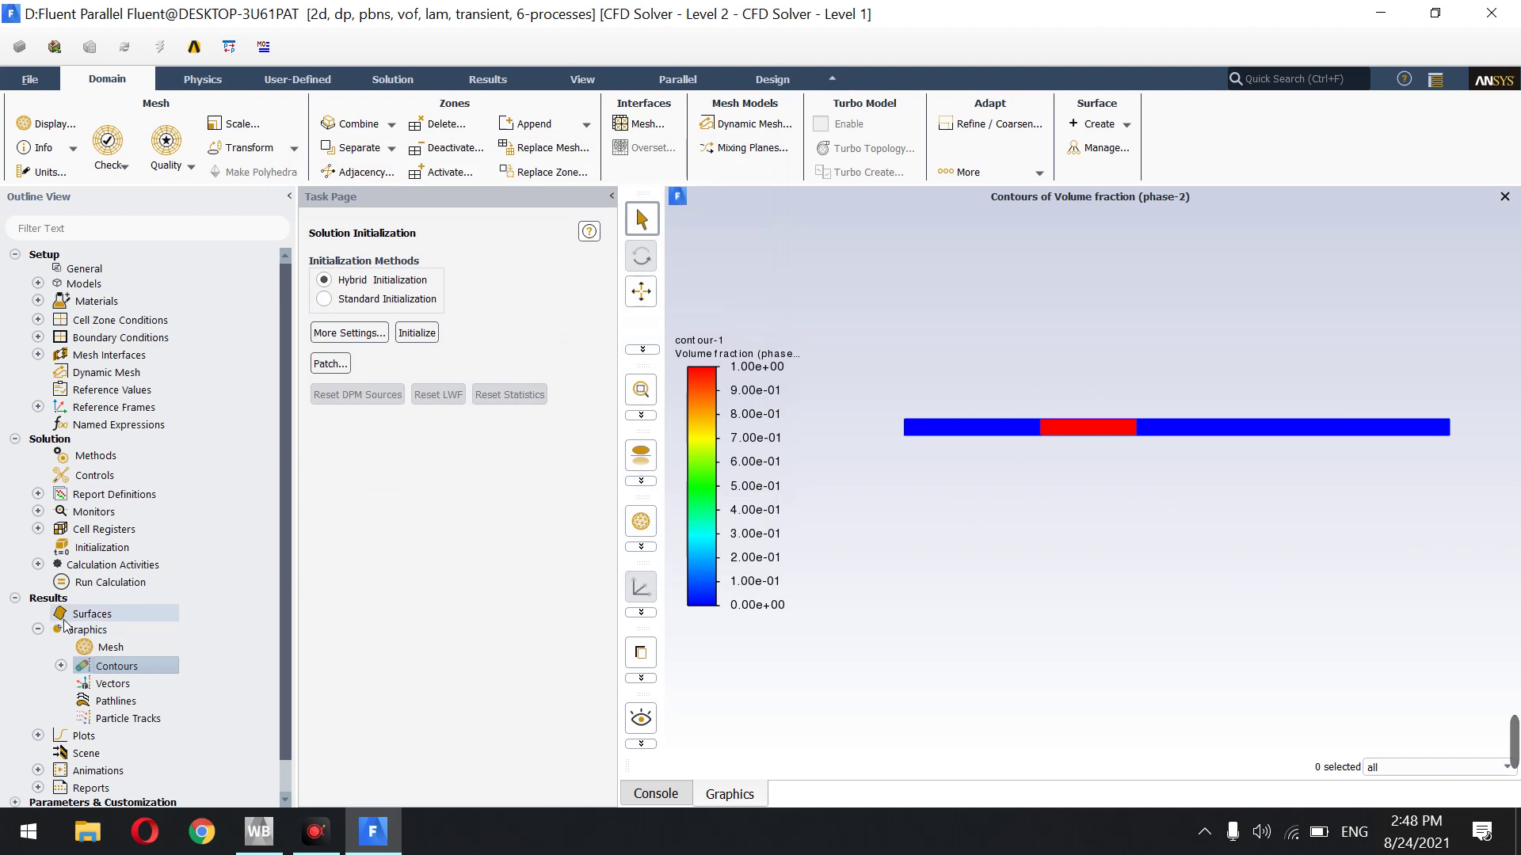
Define a solution animation of contour-1 that records after every 3 time steps
left_click(41, 631)
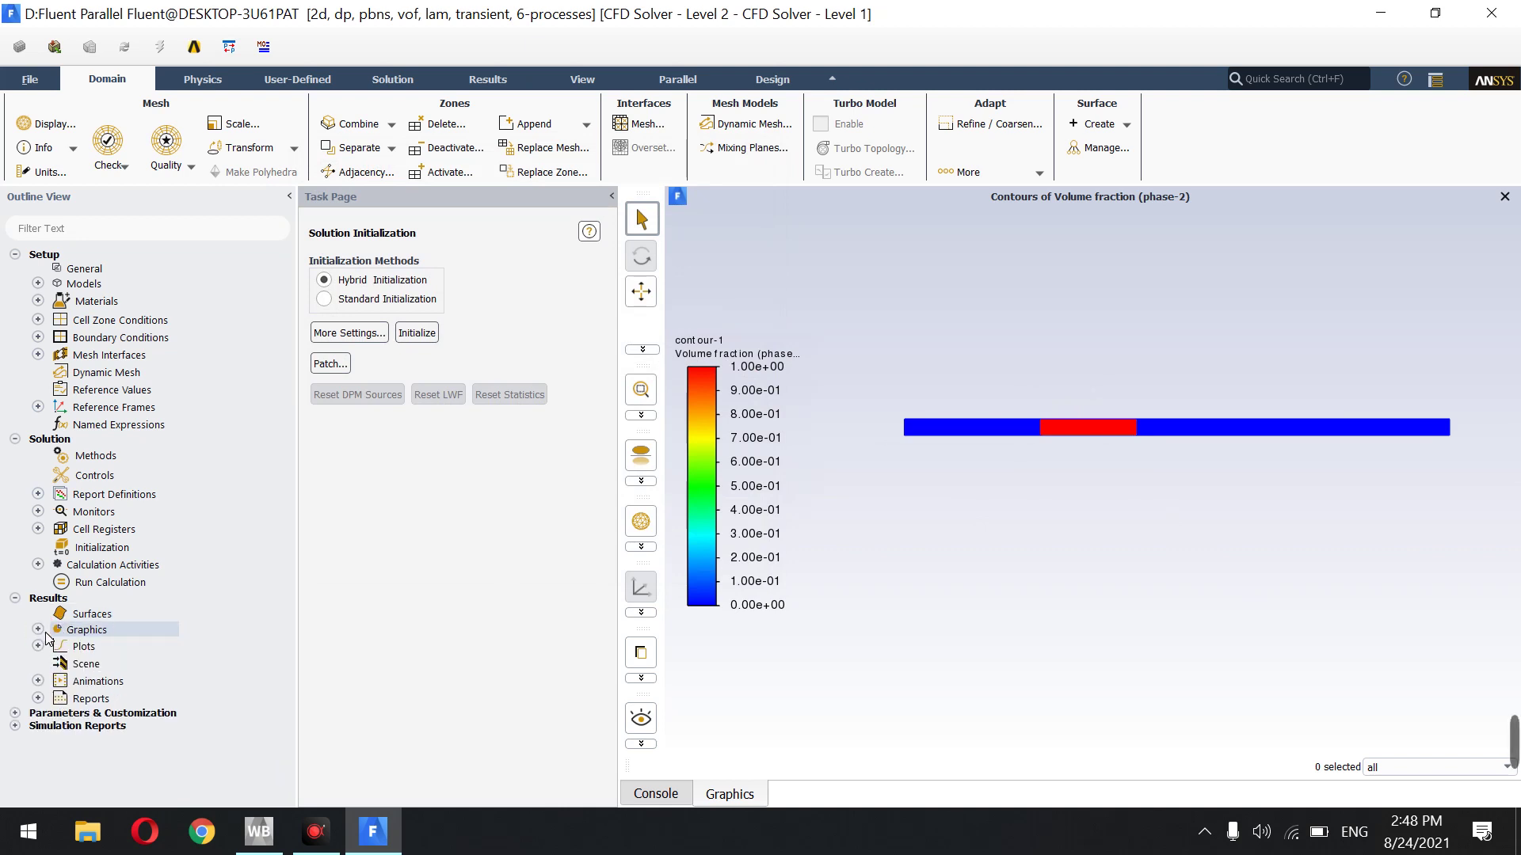
left_click(37, 565)
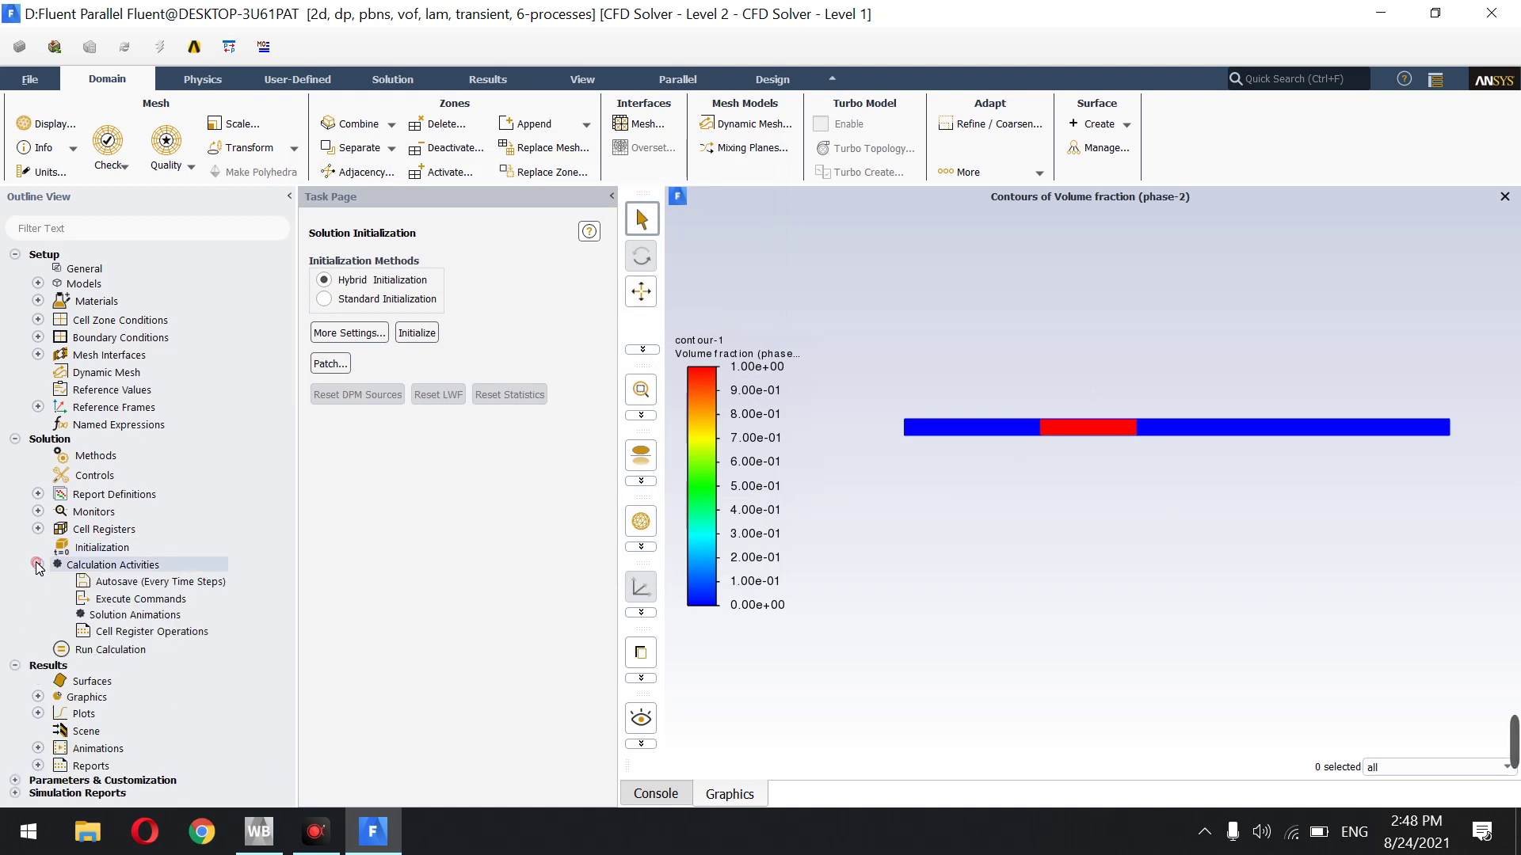
double_click(107, 616)
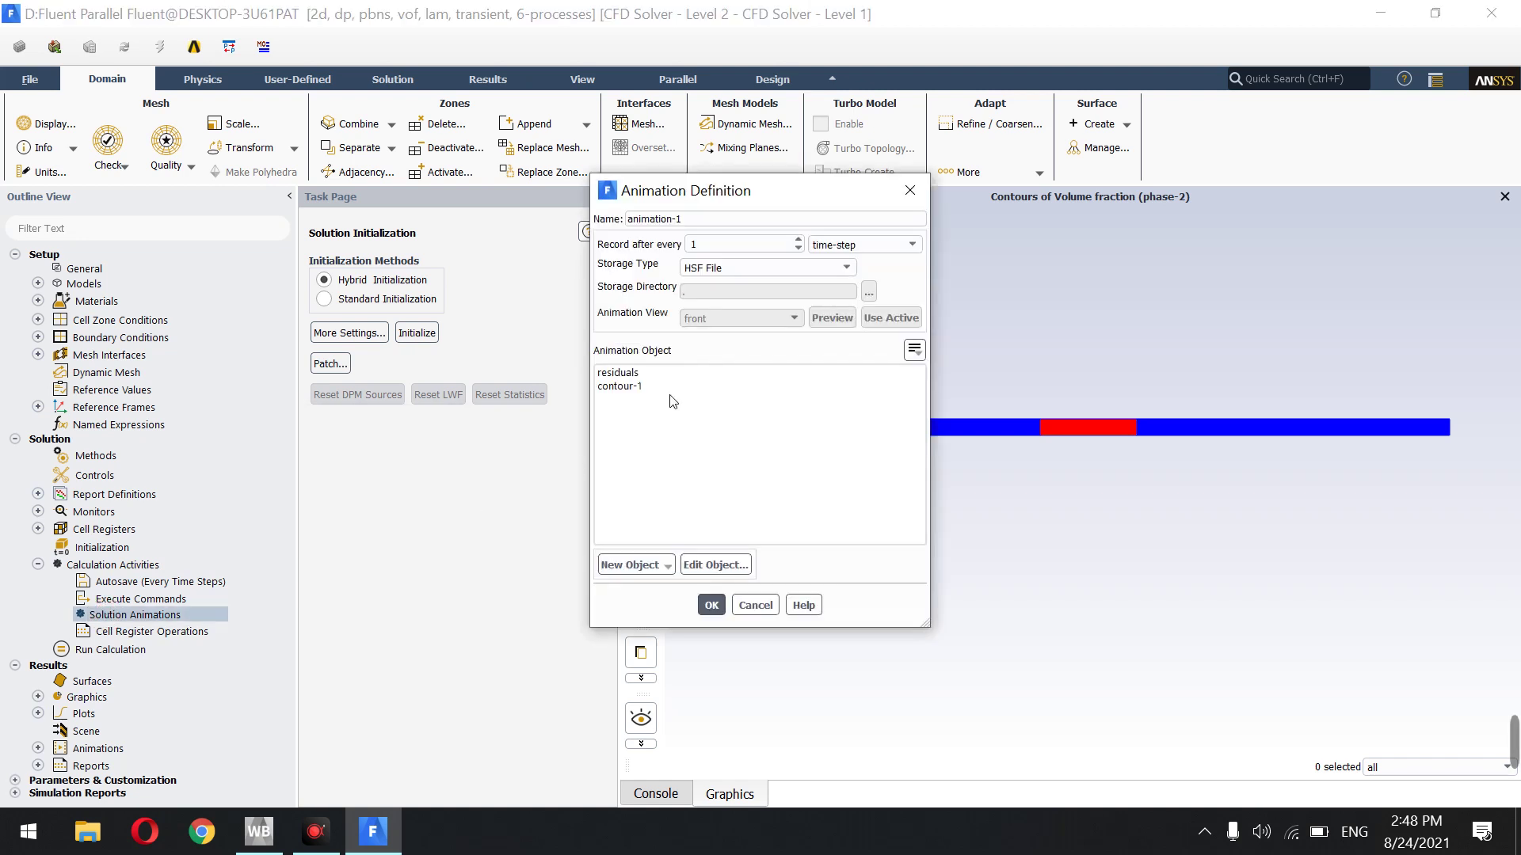
double_click(733, 242)
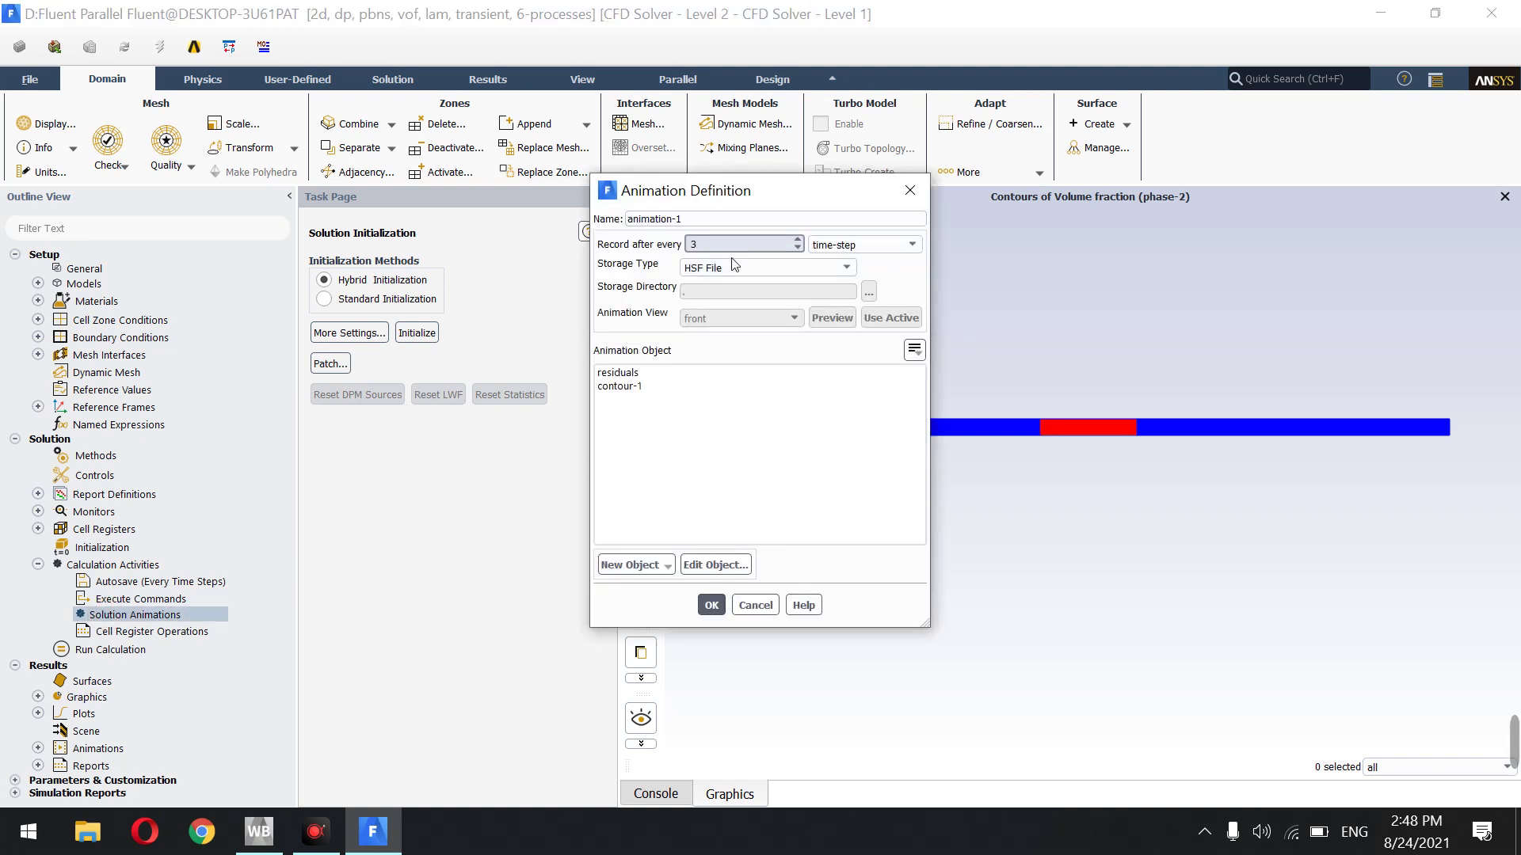
left_click(650, 386)
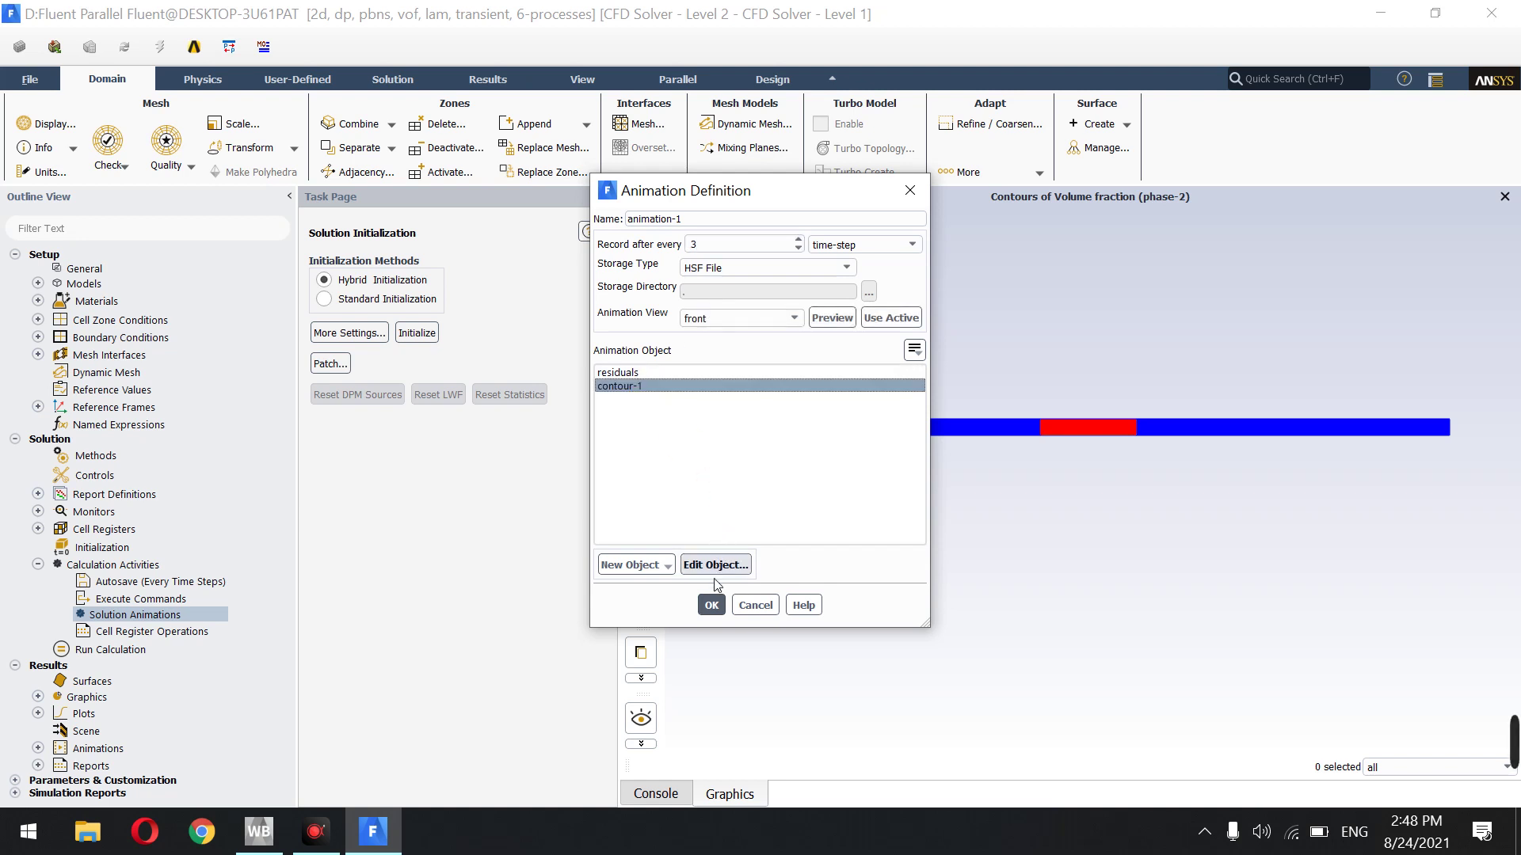
left_click(711, 606)
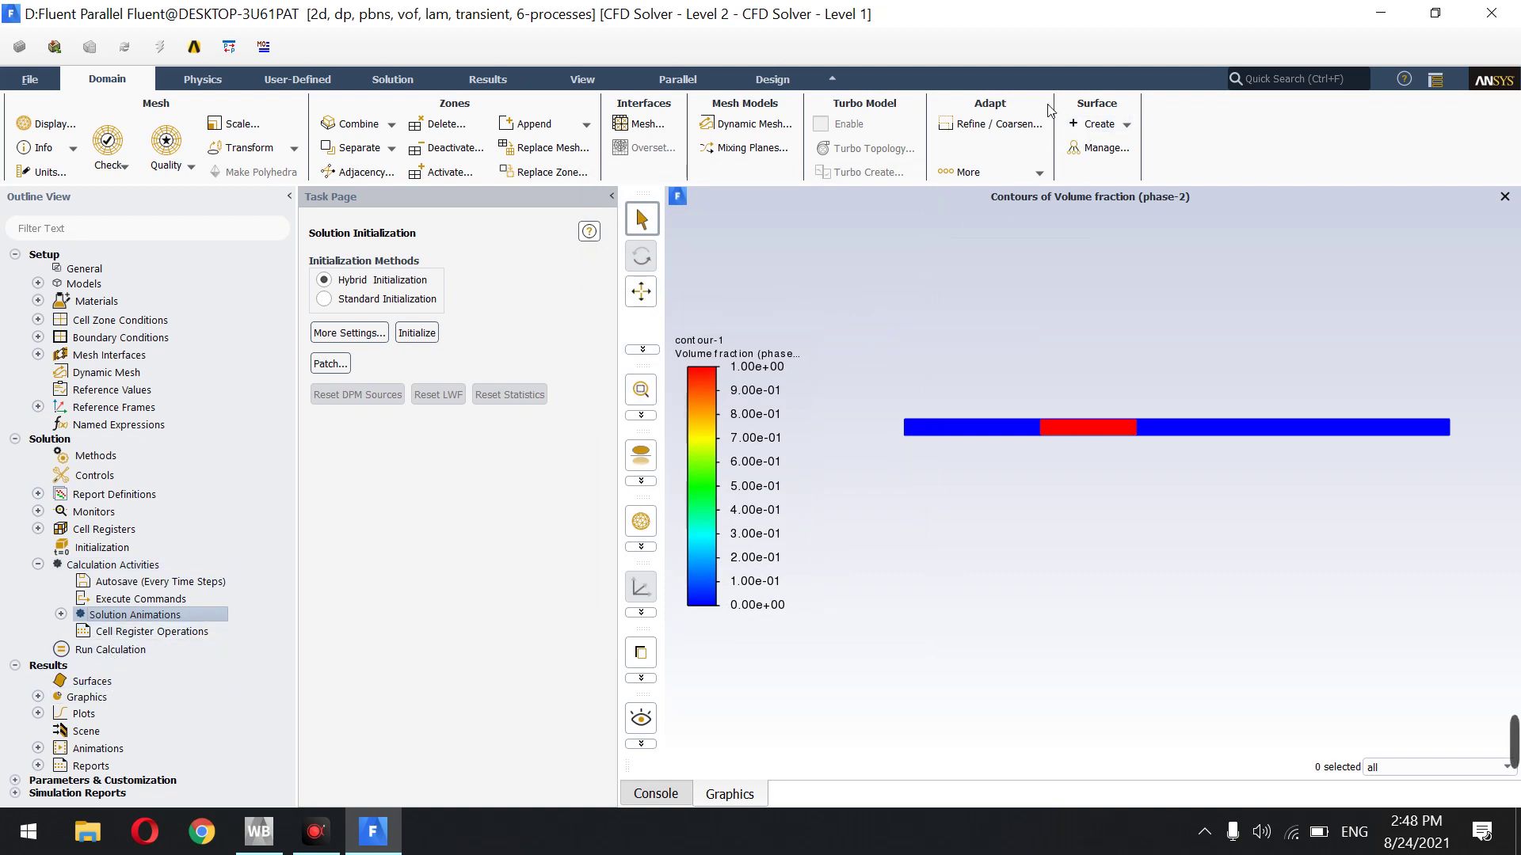
Apply the predefined multiphase Volume of Fluid criteria to the mesh adaption, accepting the default minimum cell length scale
left_click(1024, 128)
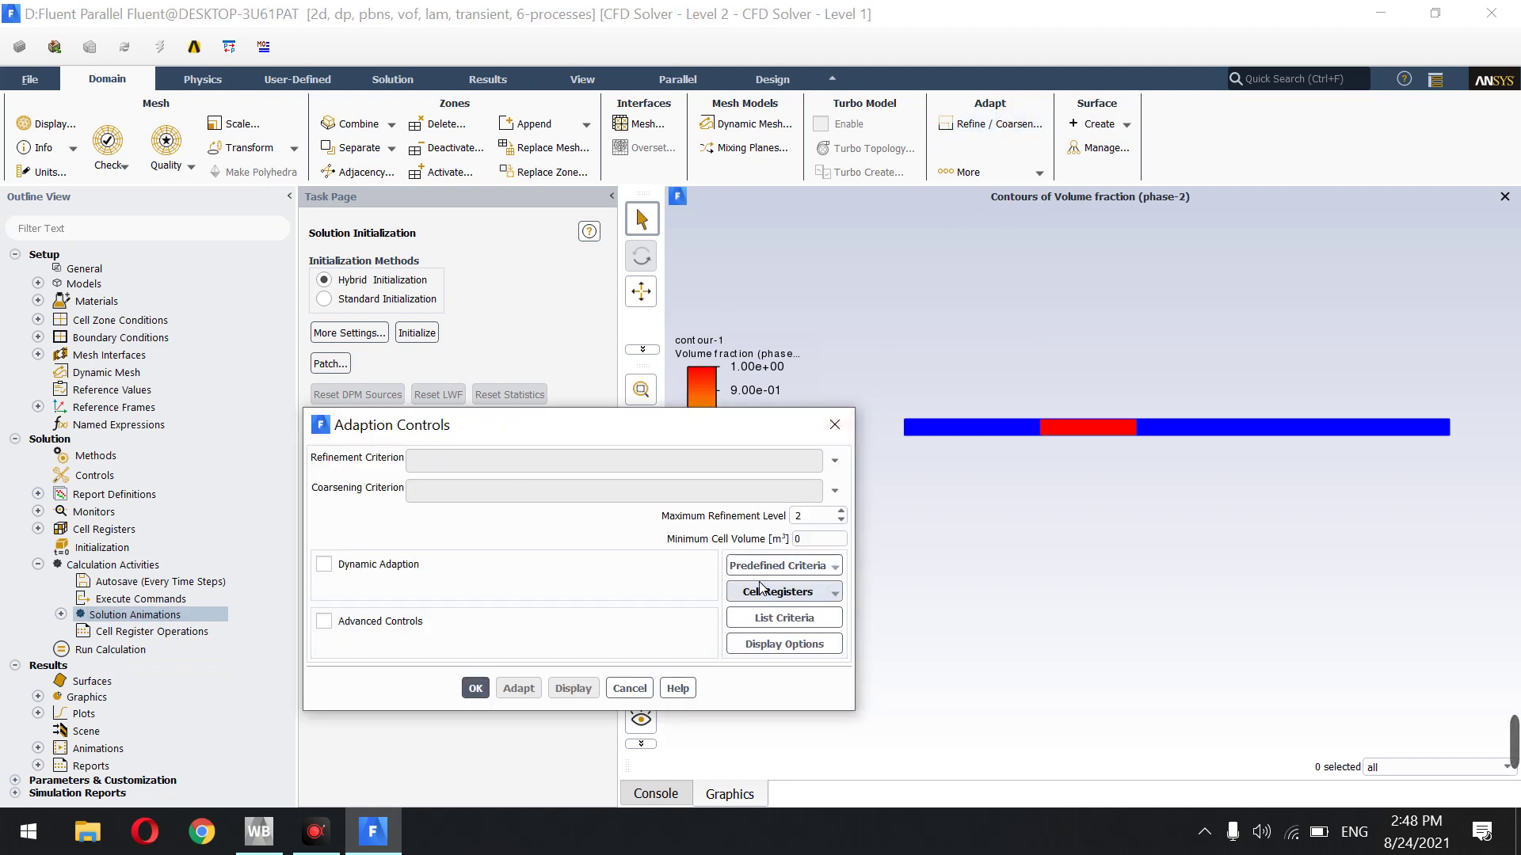
left_click(809, 580)
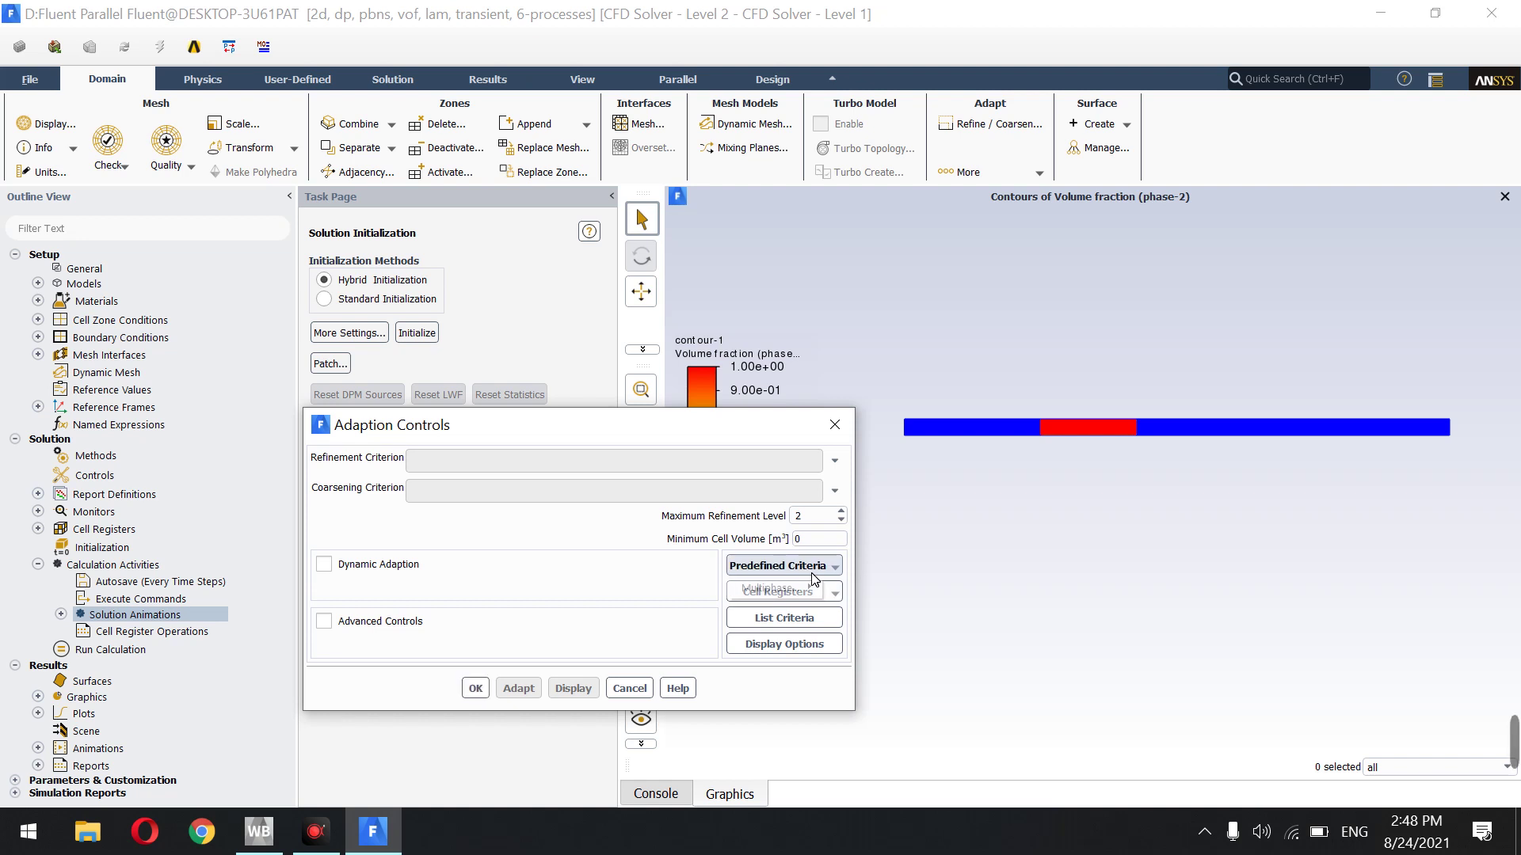
mouse_move(787, 595)
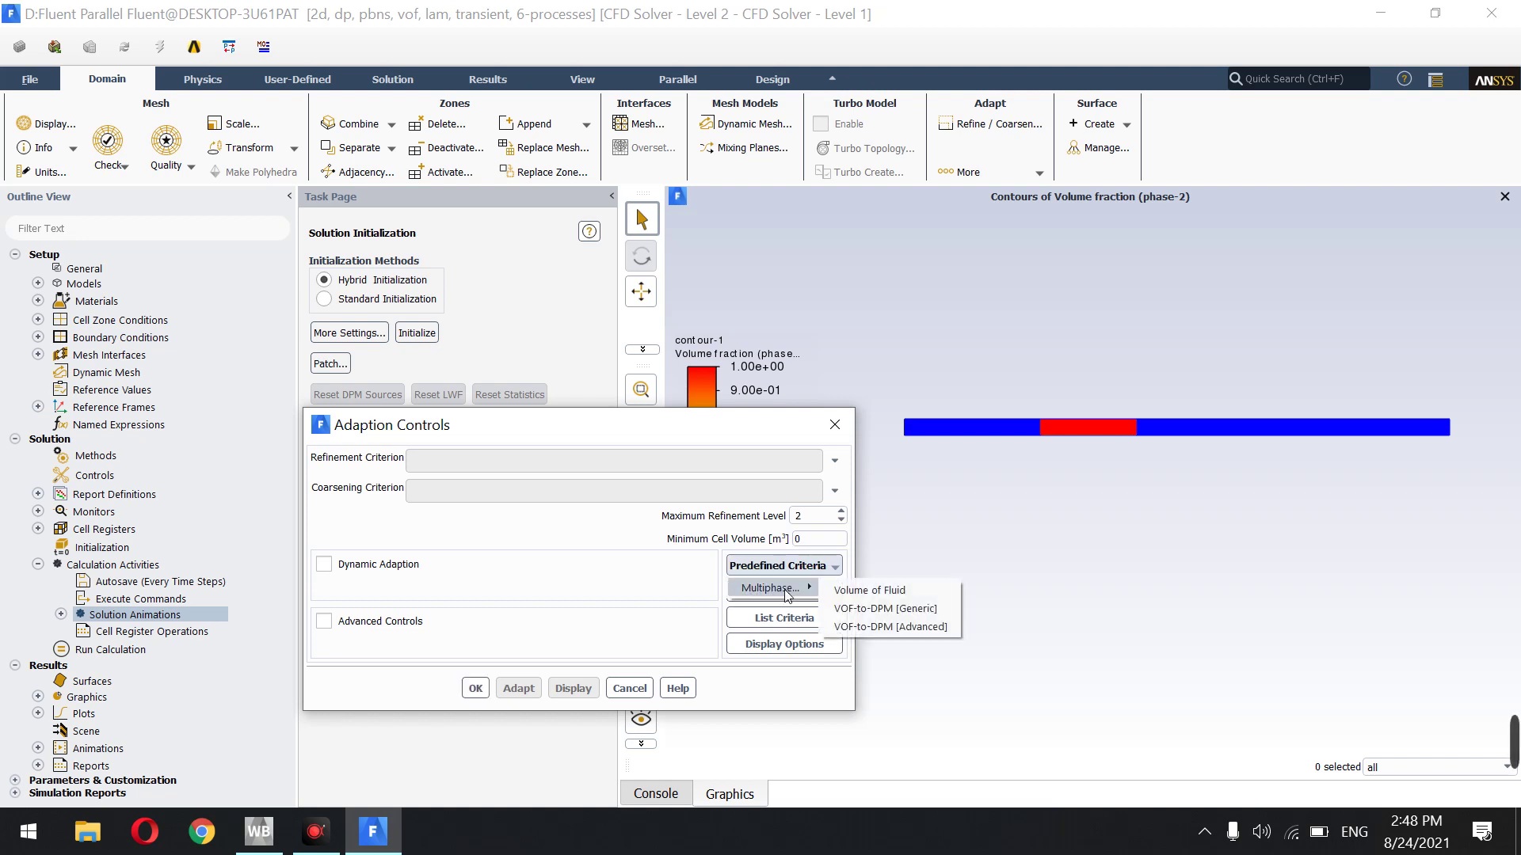
left_click(862, 592)
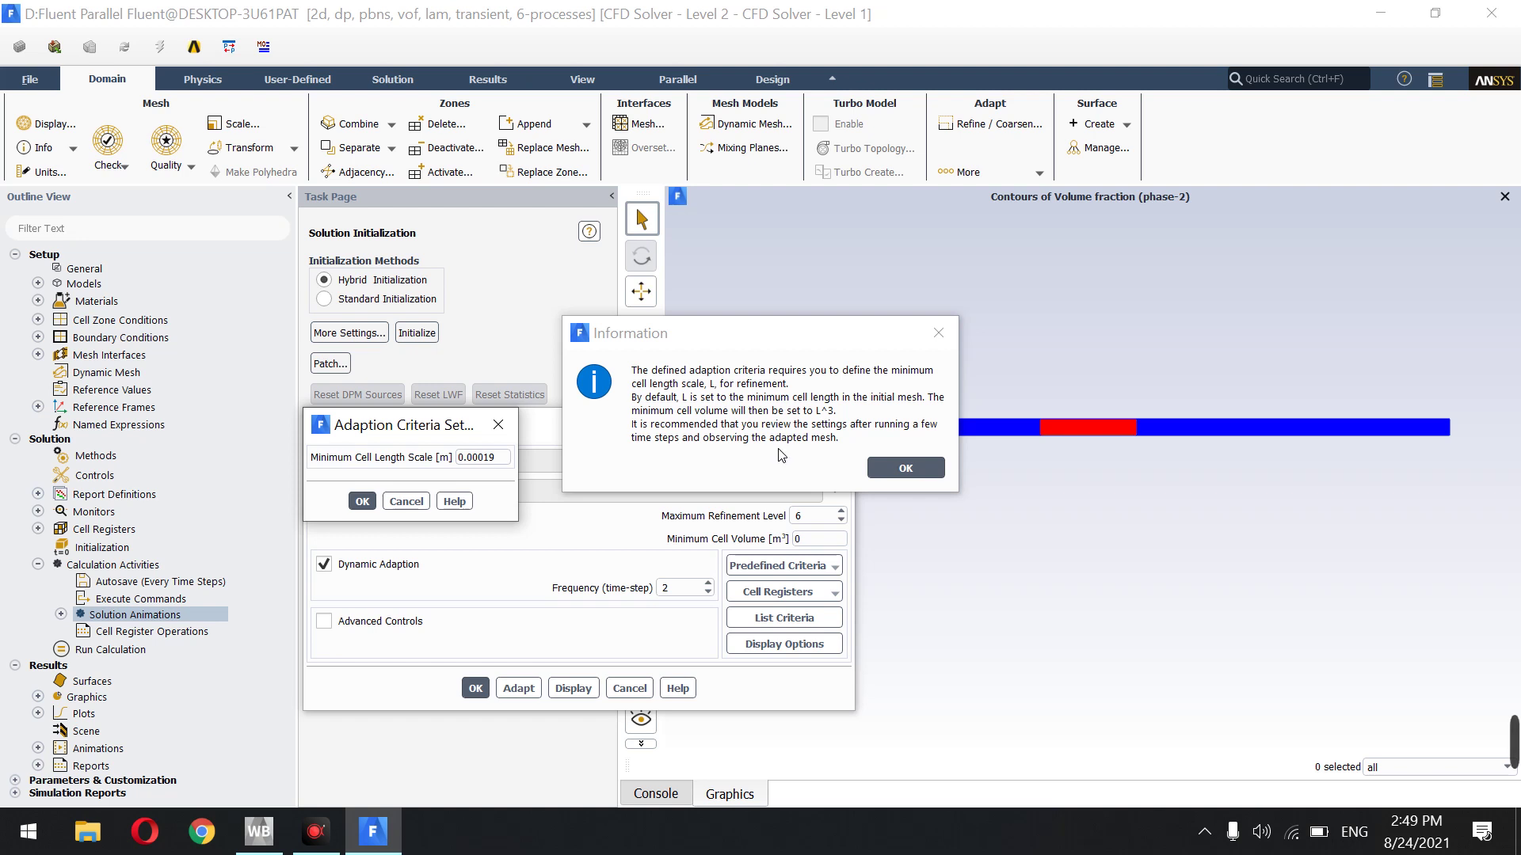
left_click(891, 462)
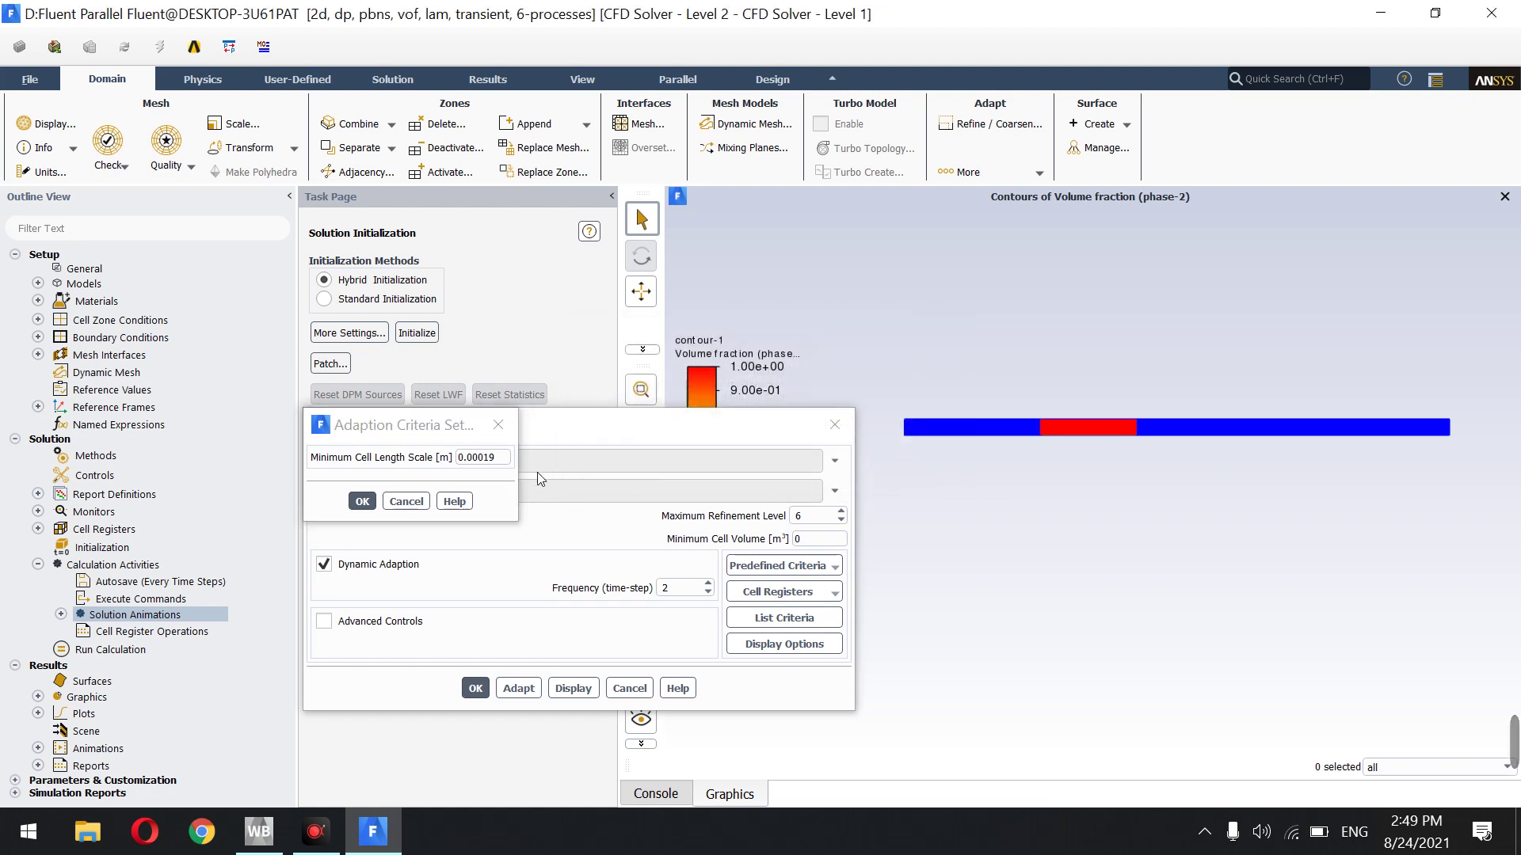
double_click(484, 458)
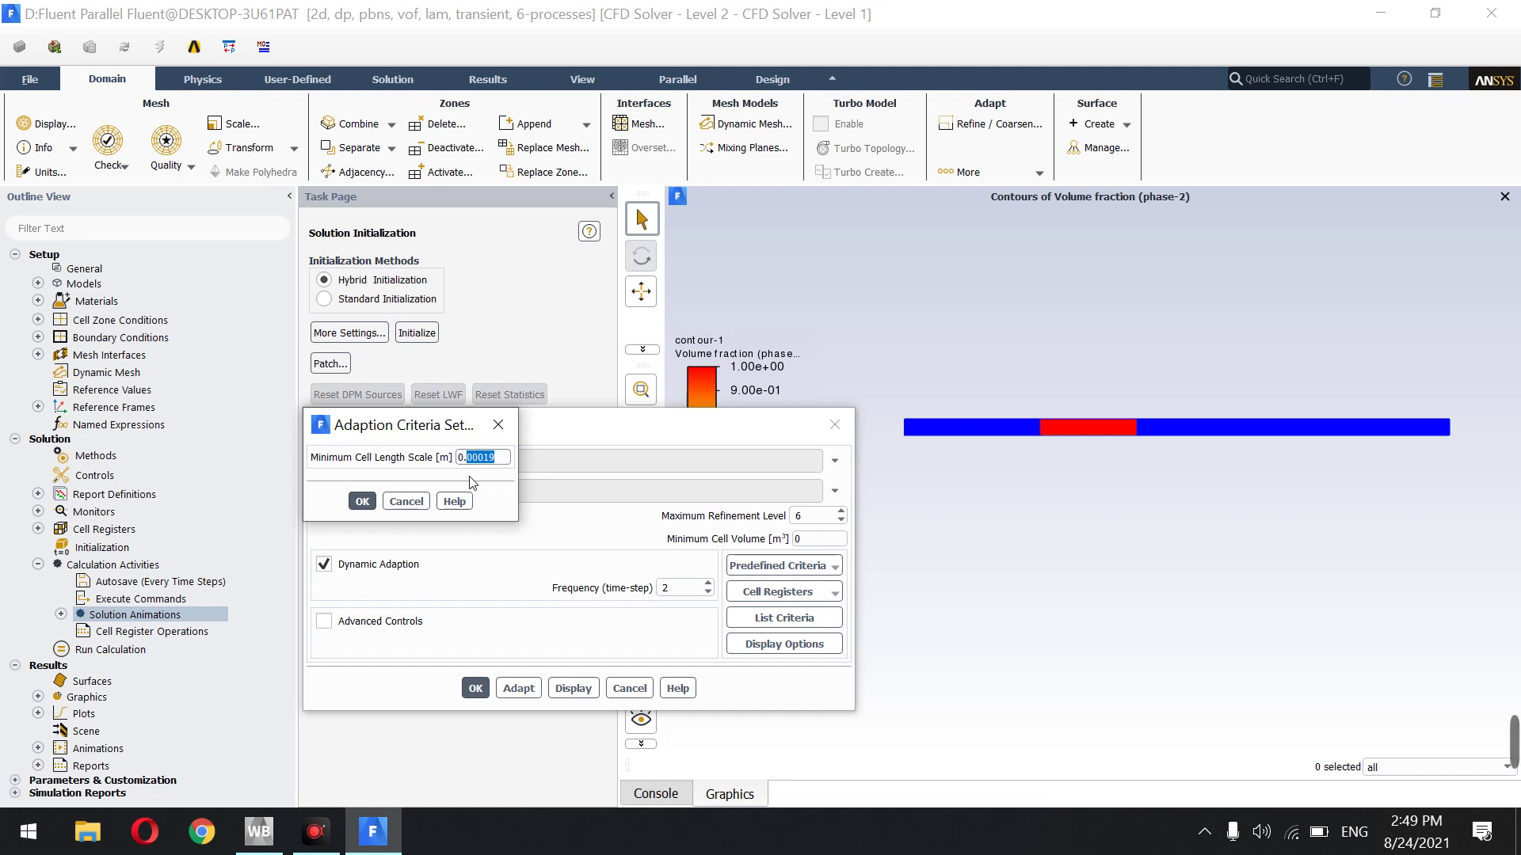
left_click(362, 503)
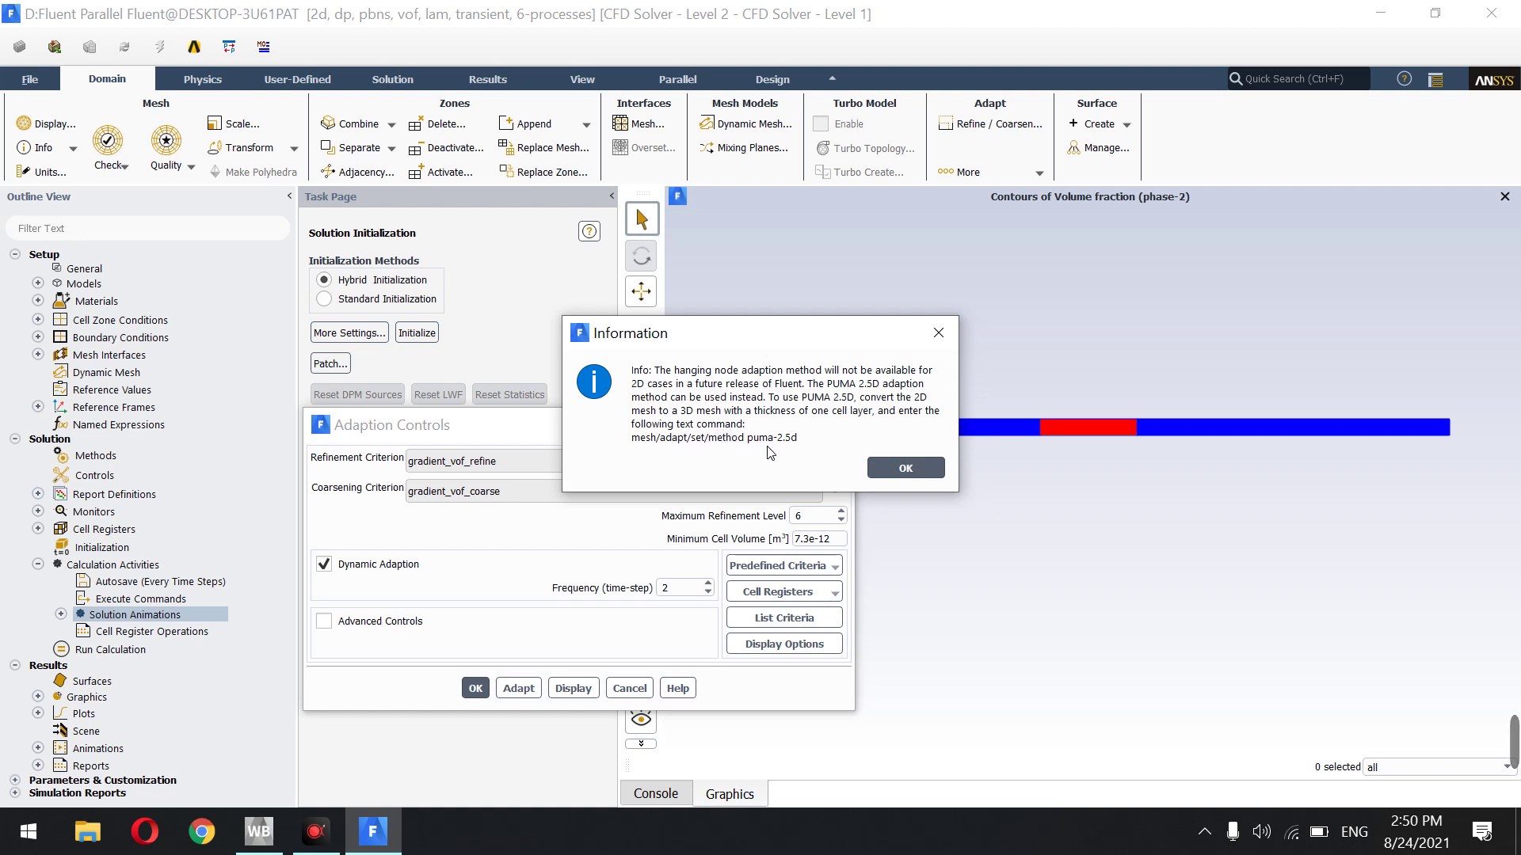
left_click(905, 469)
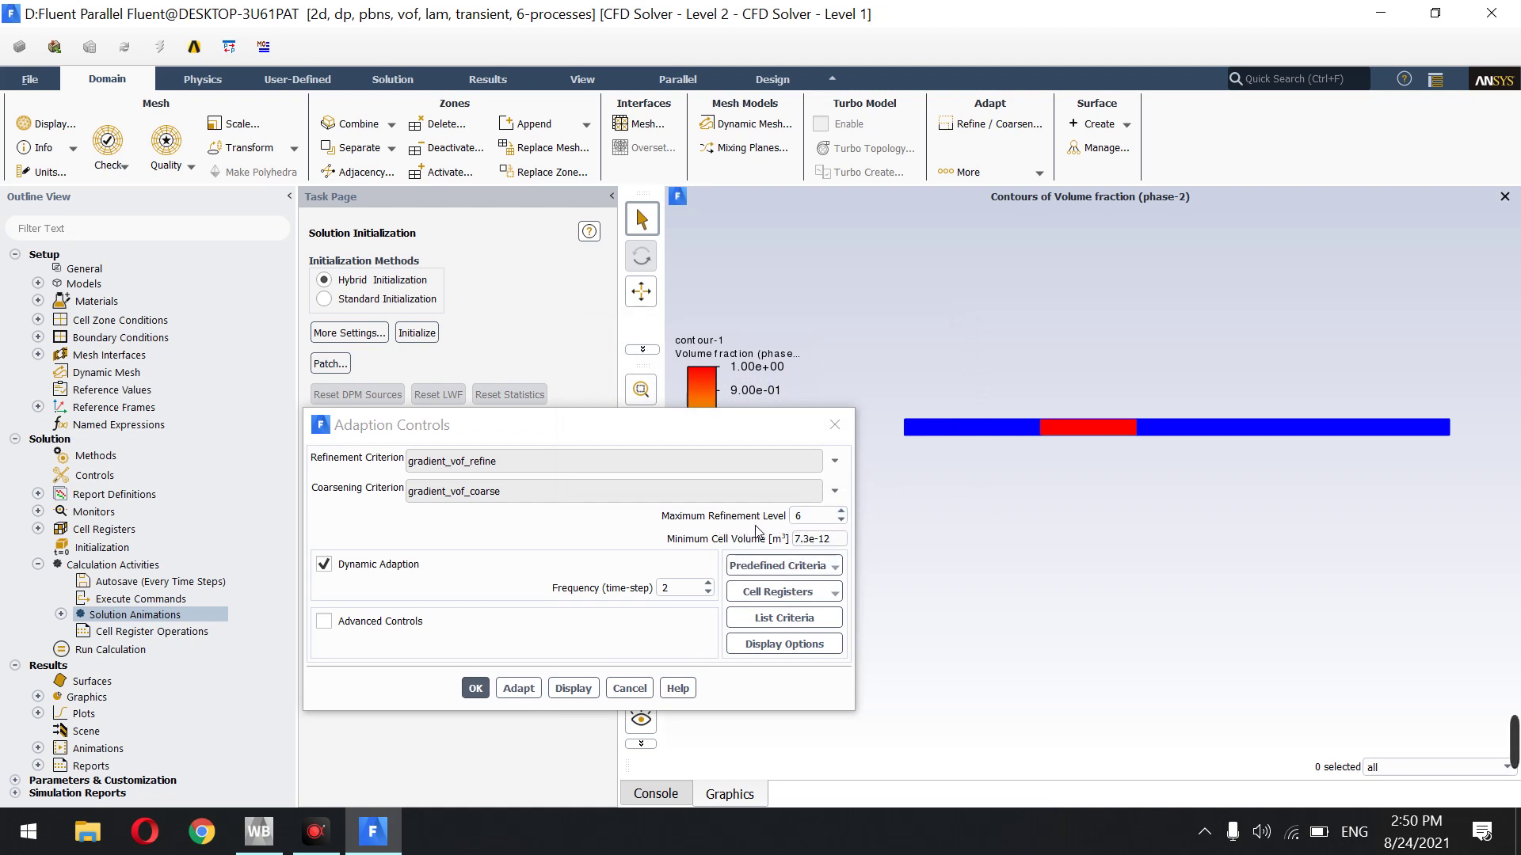
Set the mesh adaption's maximum refinement level to 4 and the dynamic adaption frequency to 1 time step
double_click(804, 516)
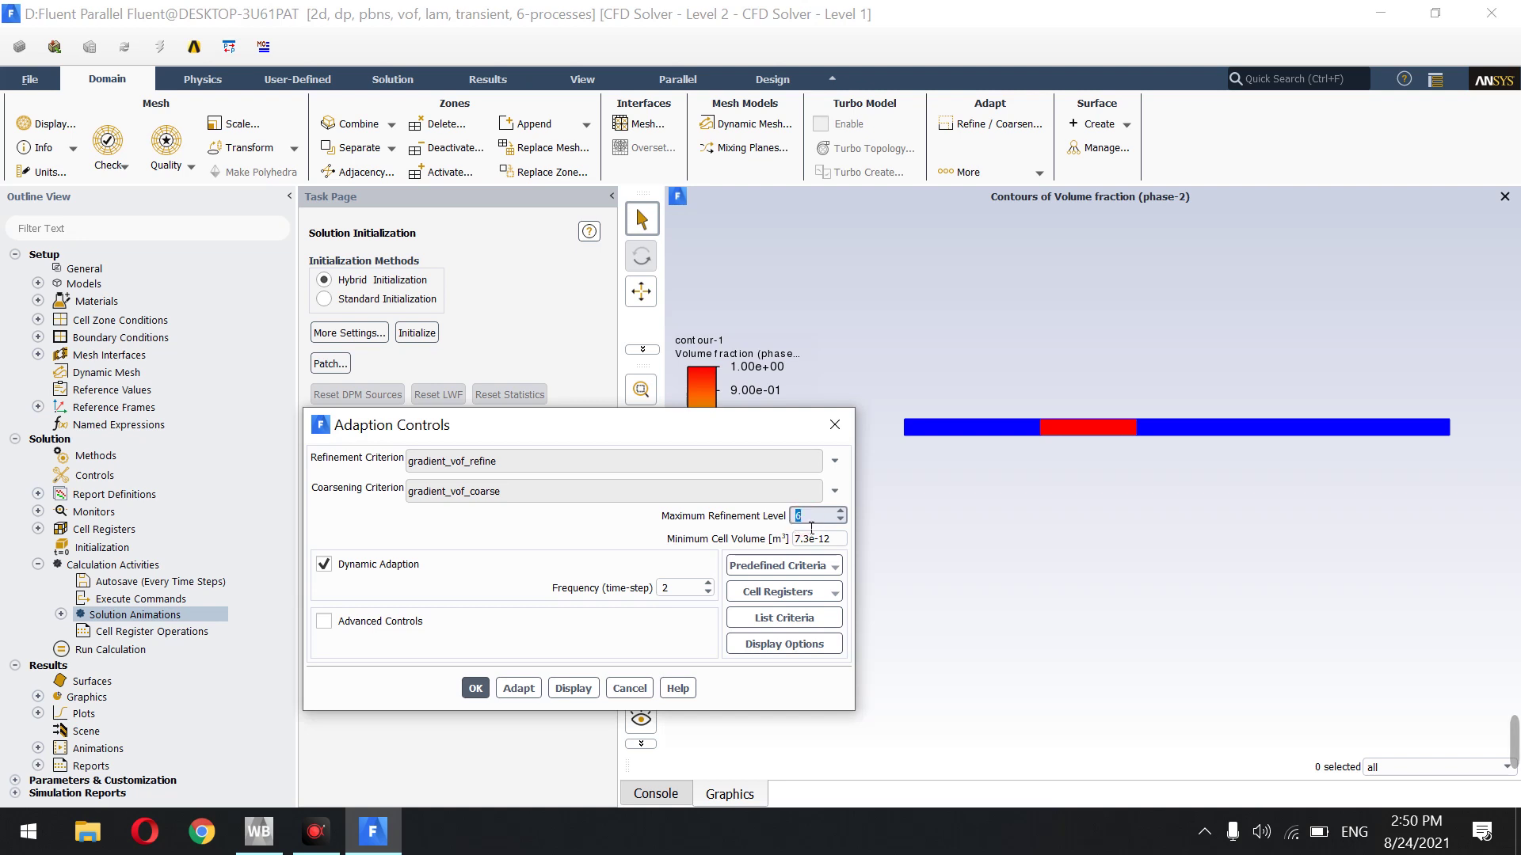
type("4")
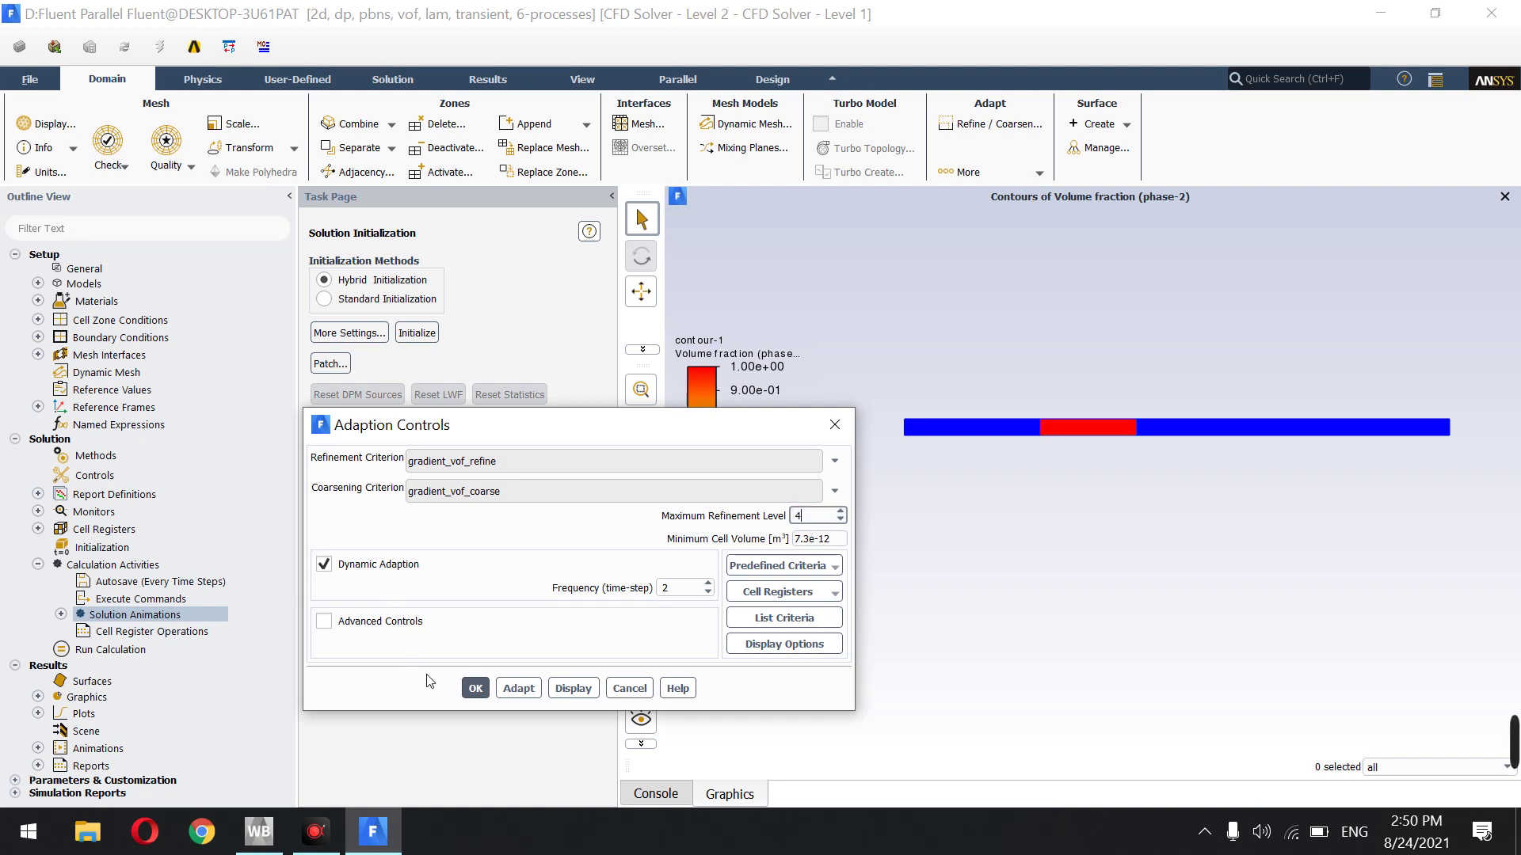
left_click(474, 688)
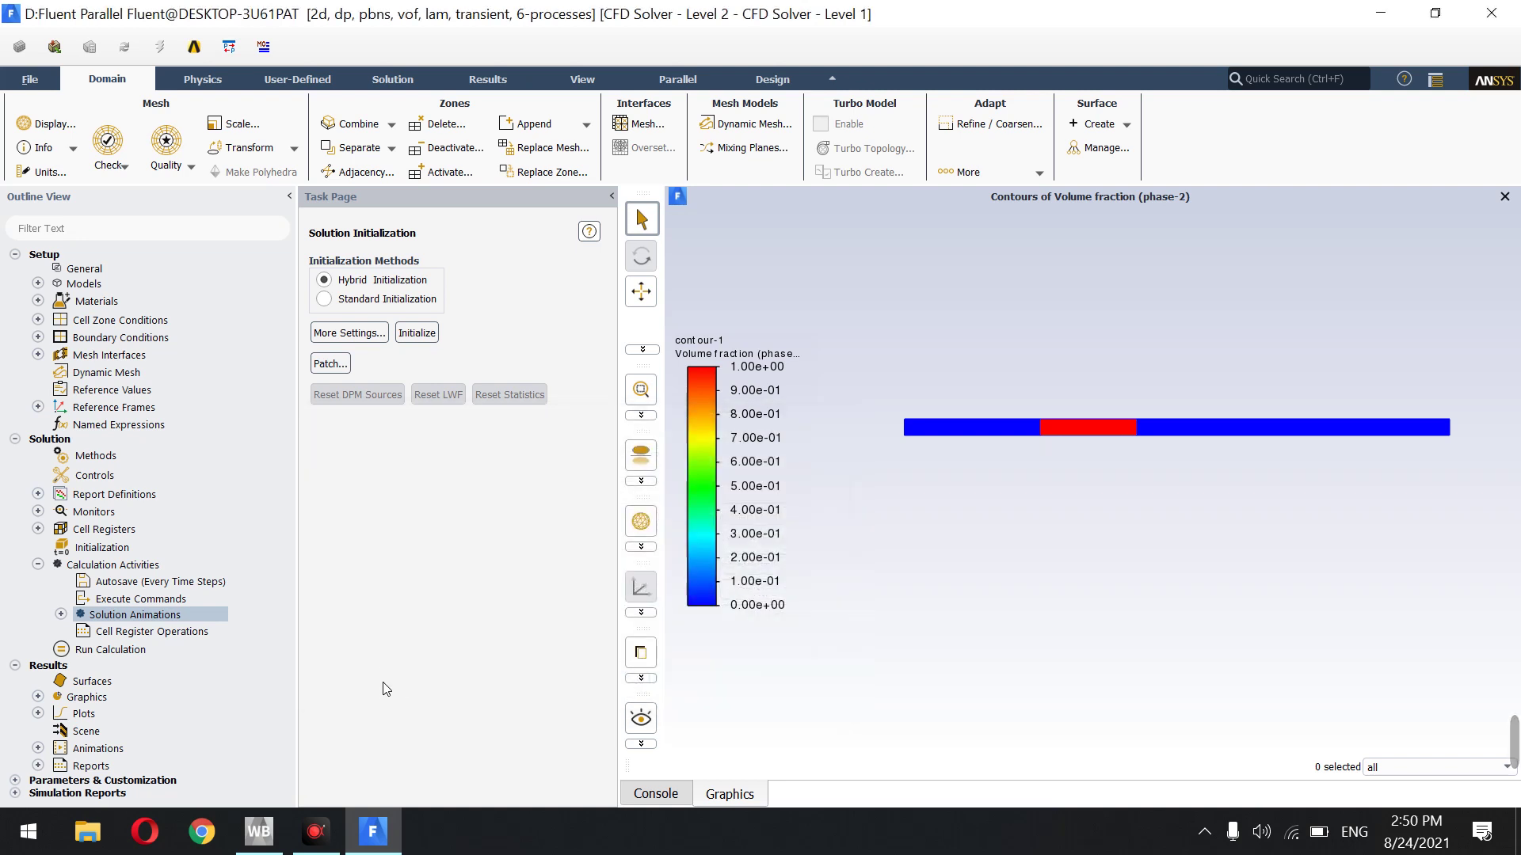
left_click(1000, 124)
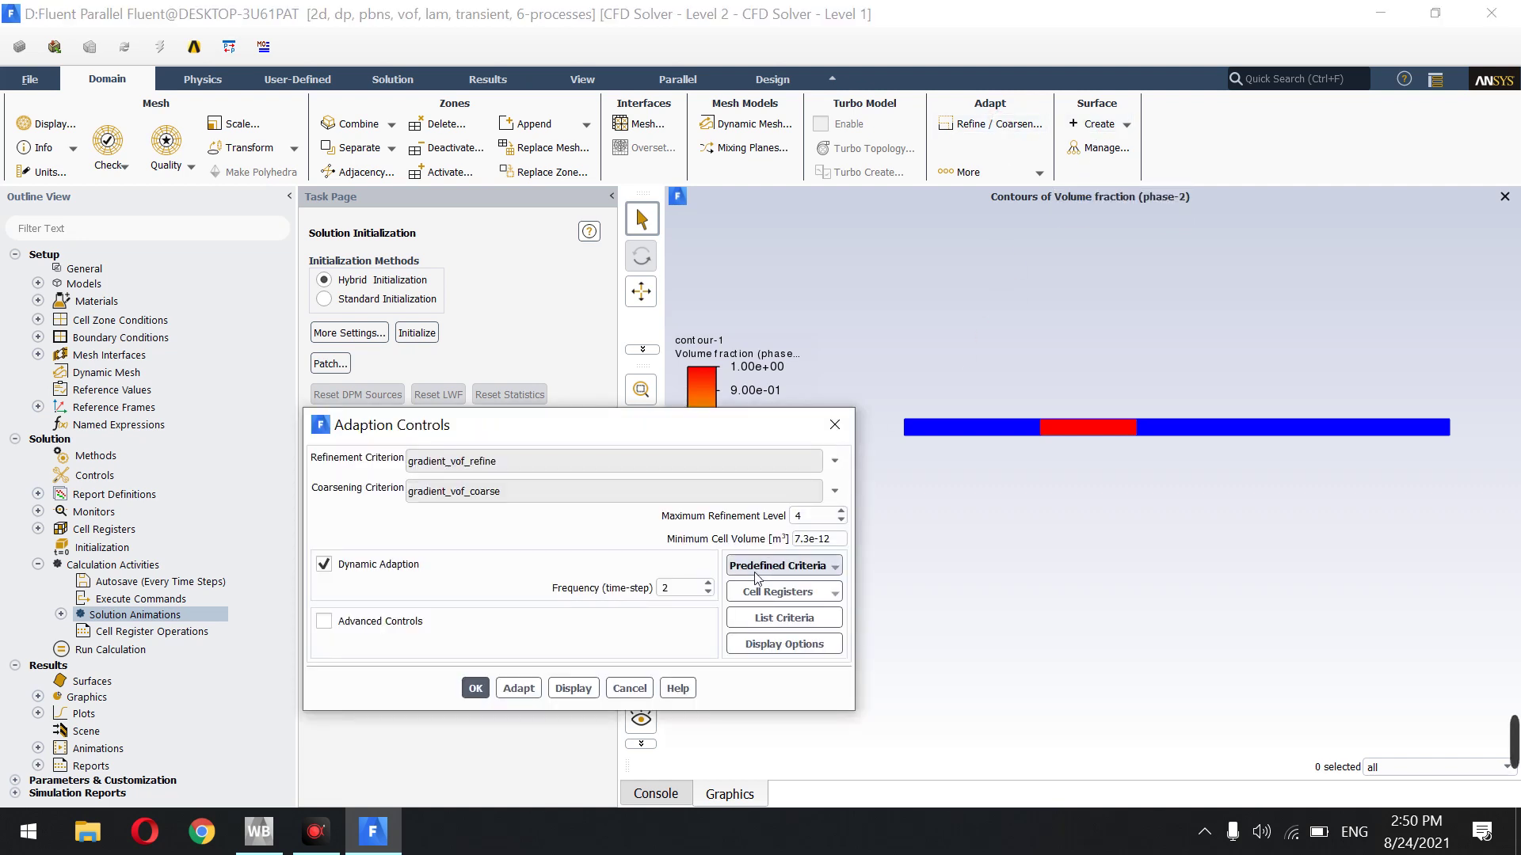
double_click(692, 594)
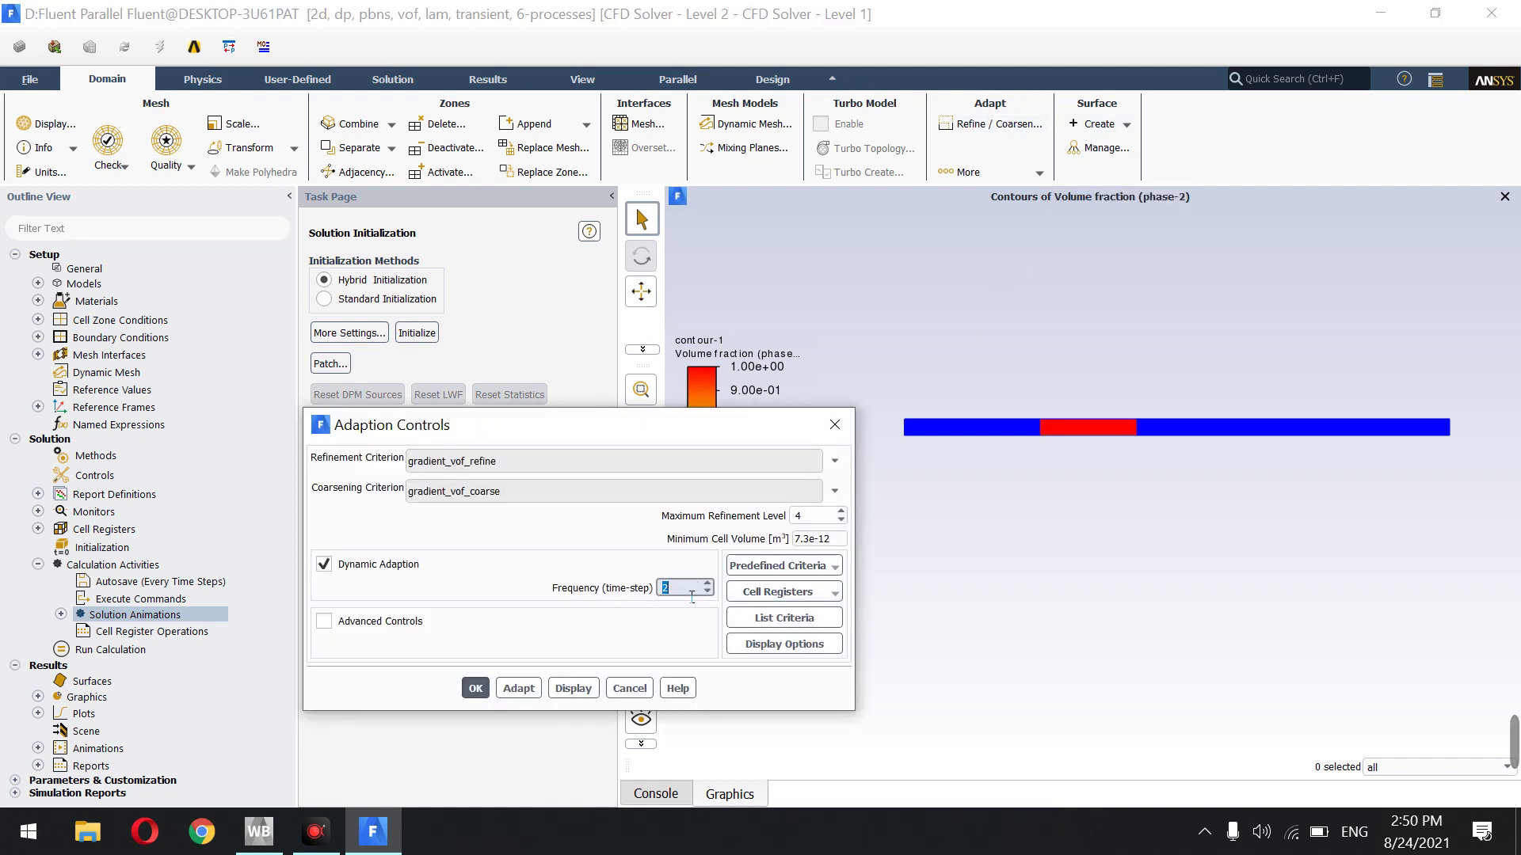
left_click(476, 694)
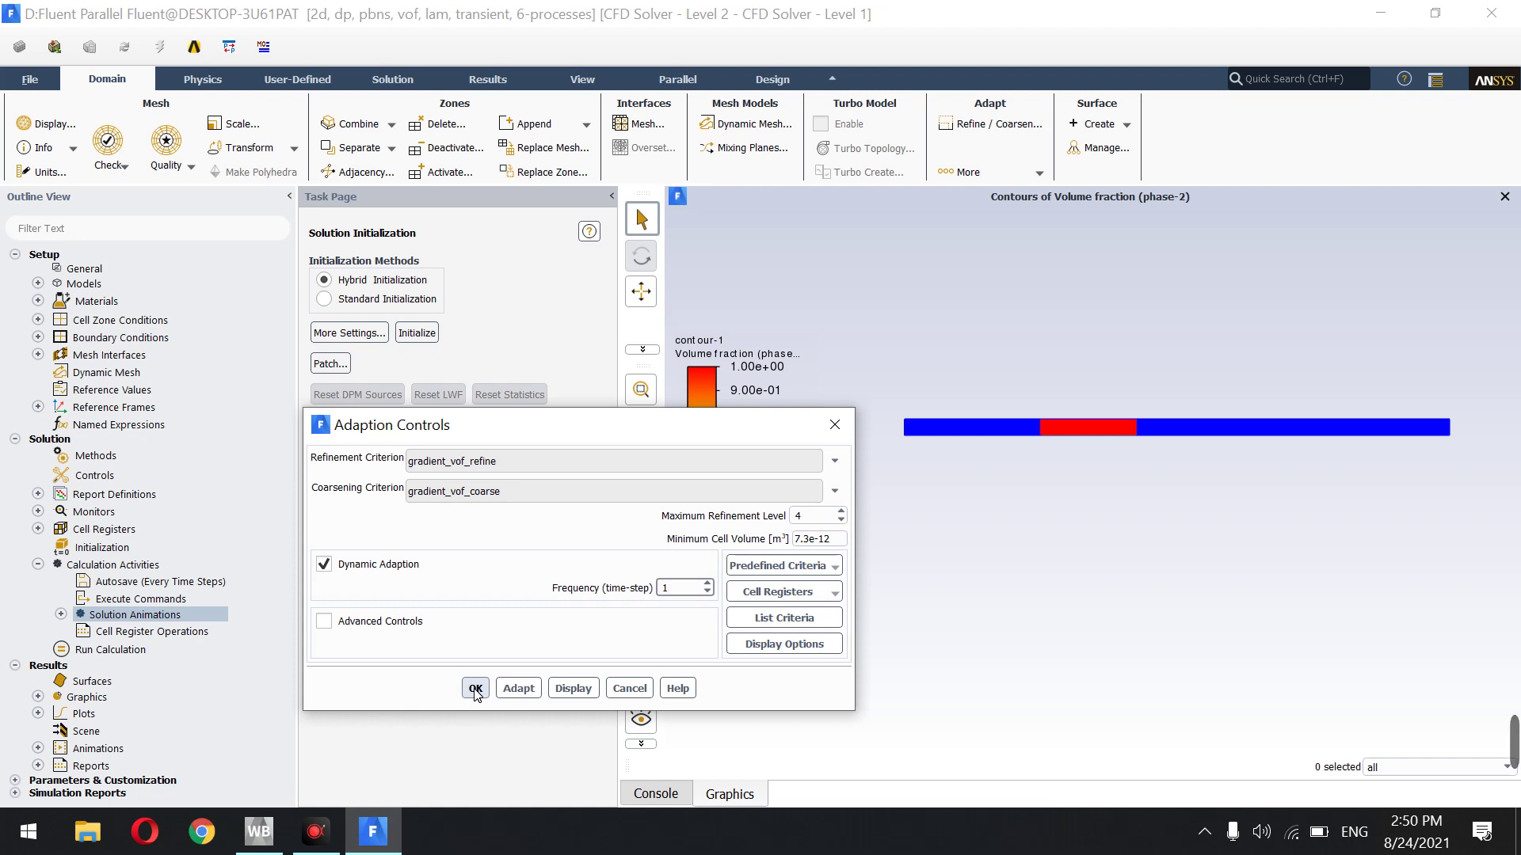
Set the run calculation's time advancement to Adaptive with the Multiphase-Specific method and specify its duration by Total Time
left_click(111, 651)
double_click(111, 651)
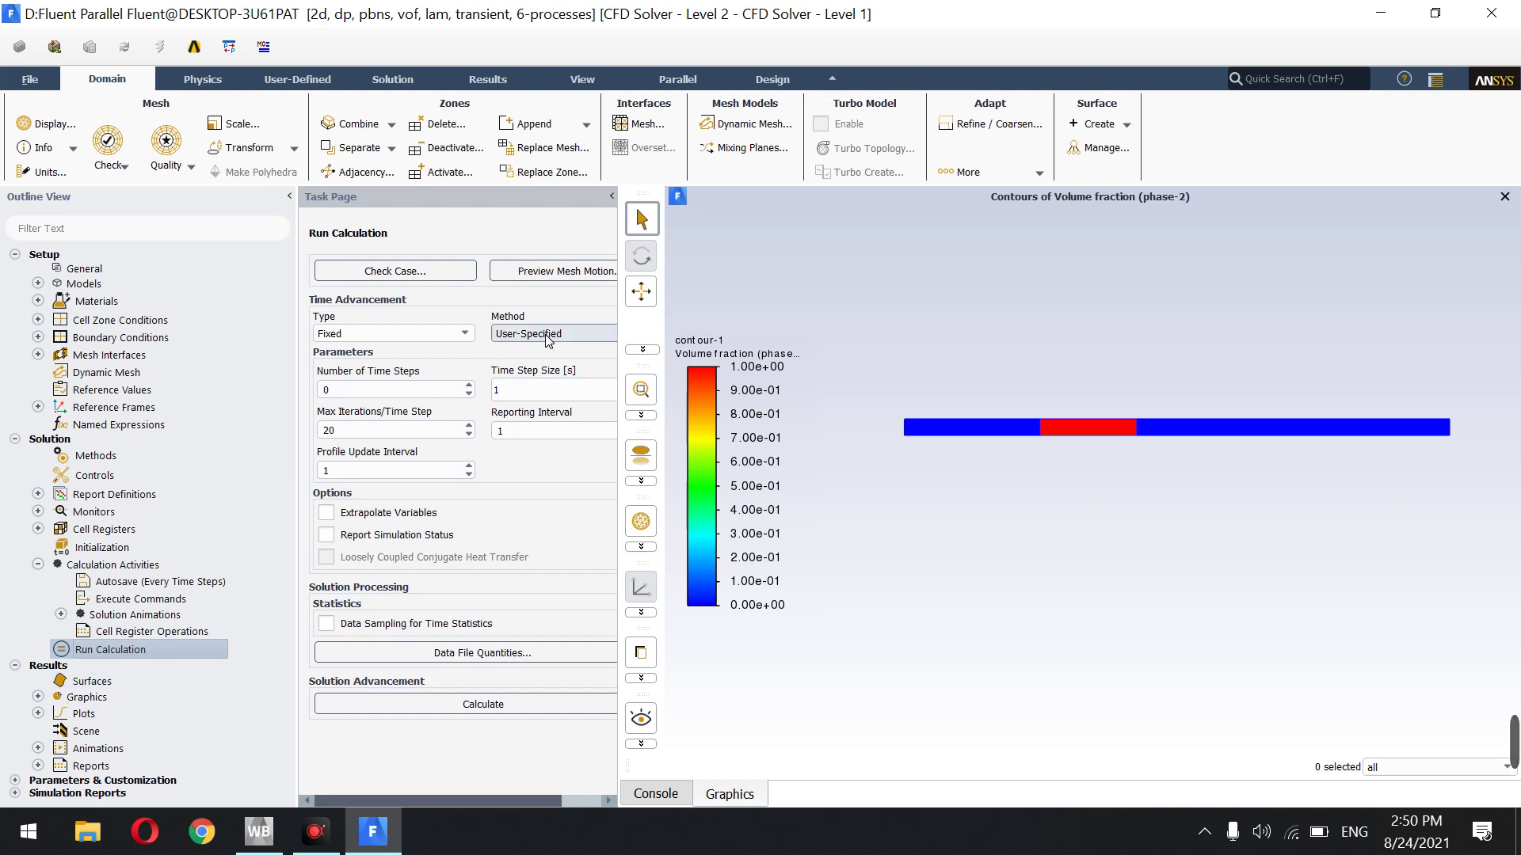
left_click_drag(294, 366, 210, 366)
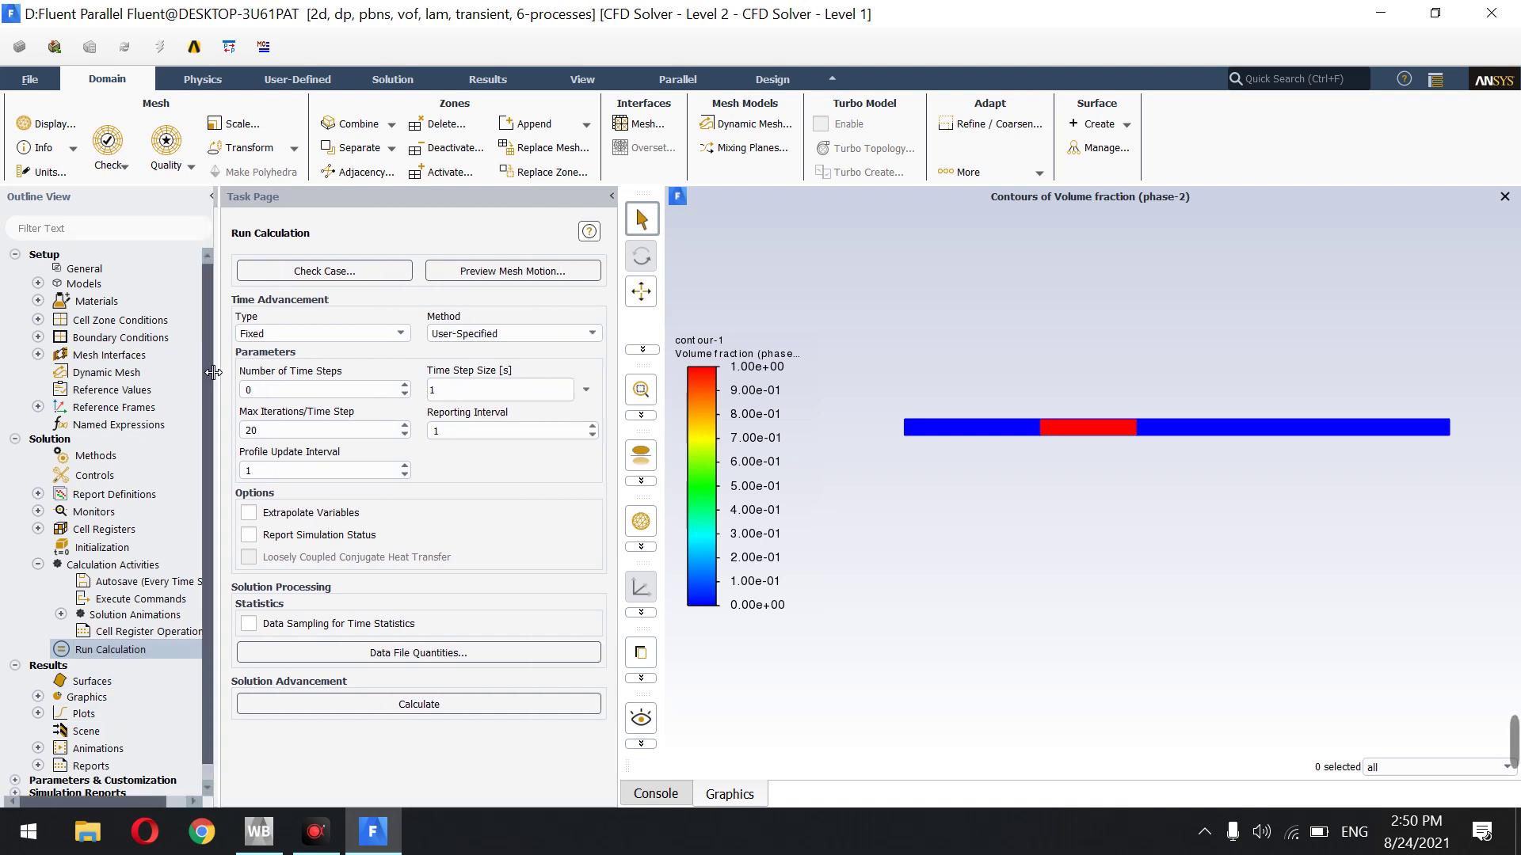
left_click(272, 335)
left_click(274, 362)
left_click(282, 370)
left_click(282, 387)
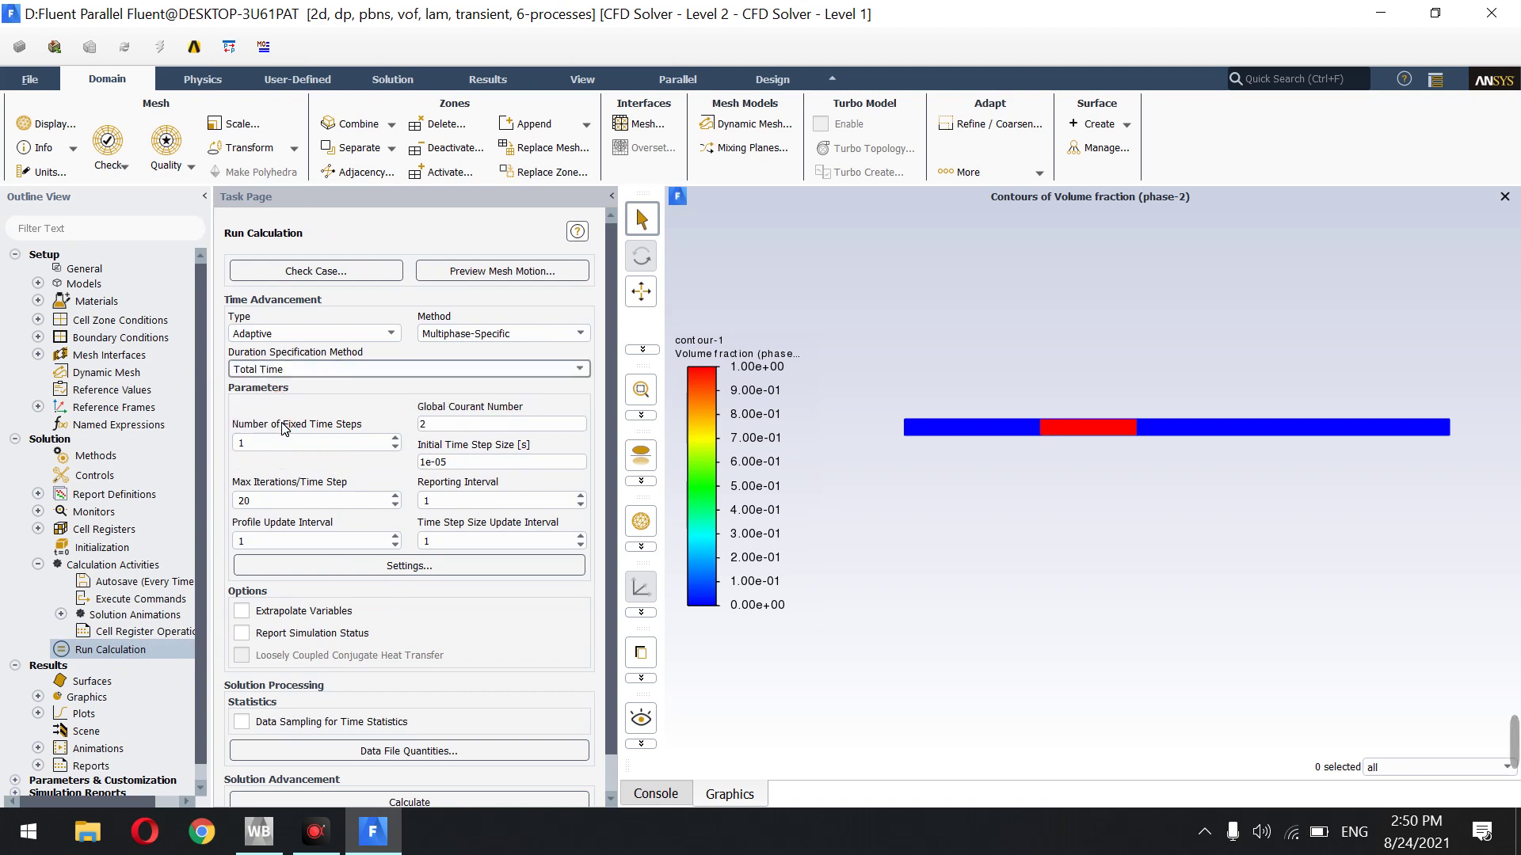
Set the total time to 0.1 s, the global Courant number to 0.25 and the maximum iterations per time step to 300
left_click(272, 446)
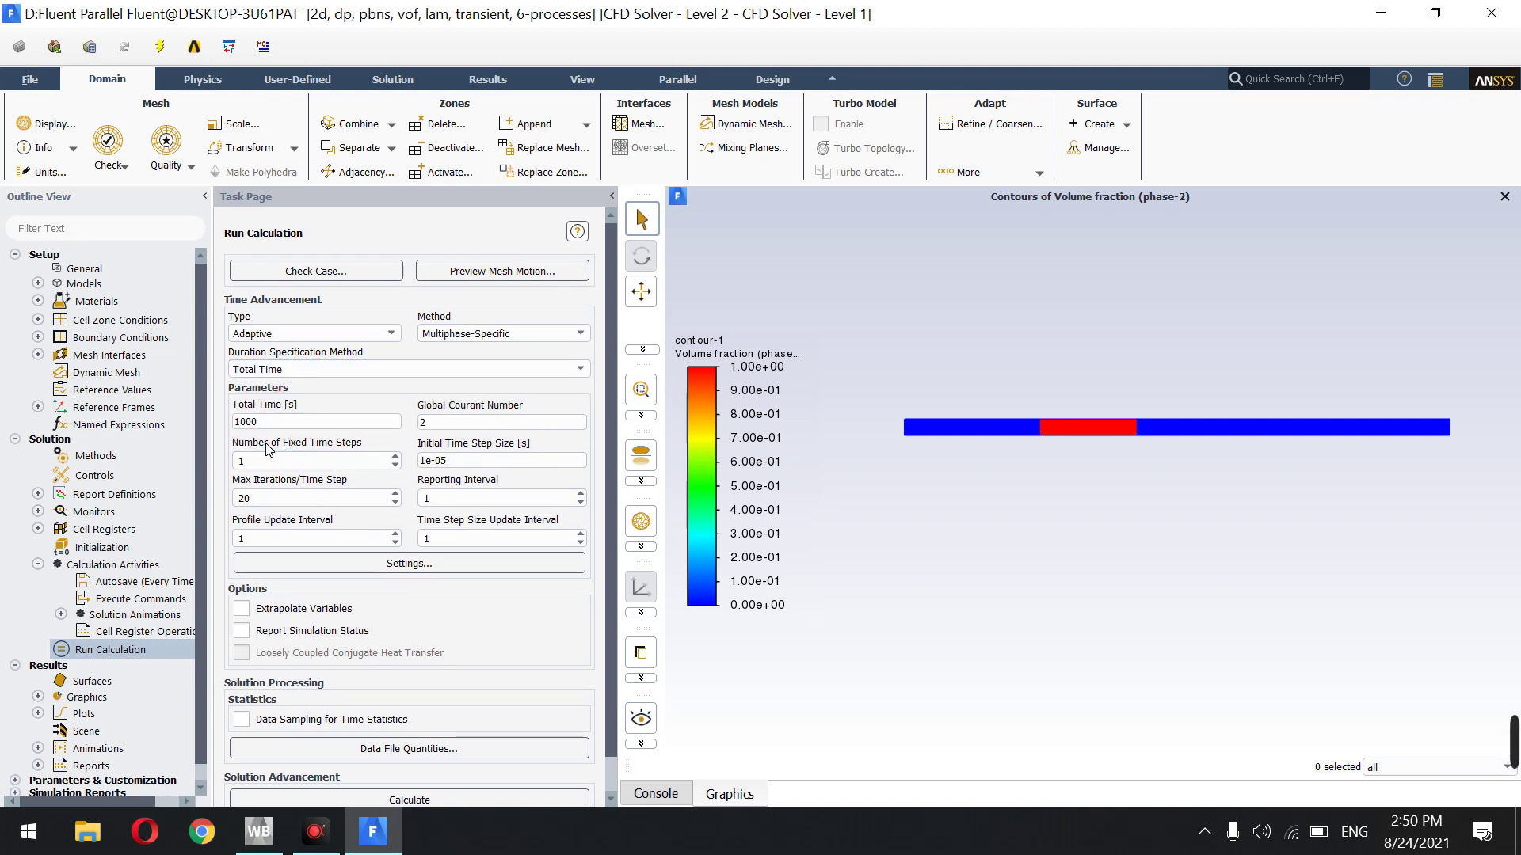
double_click(272, 426)
type("0.1")
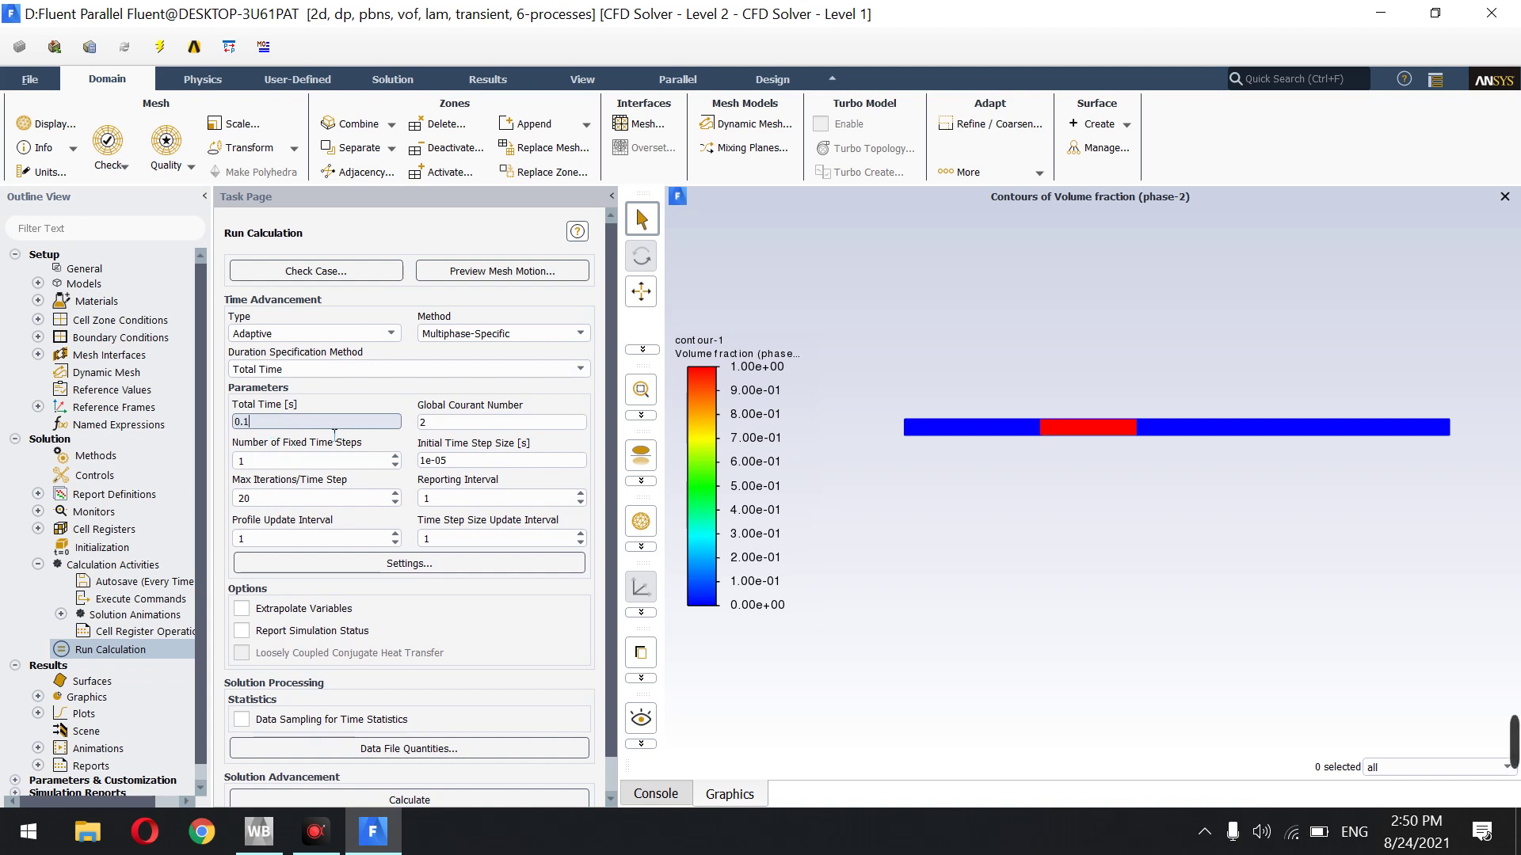
double_click(449, 426)
type("0.25")
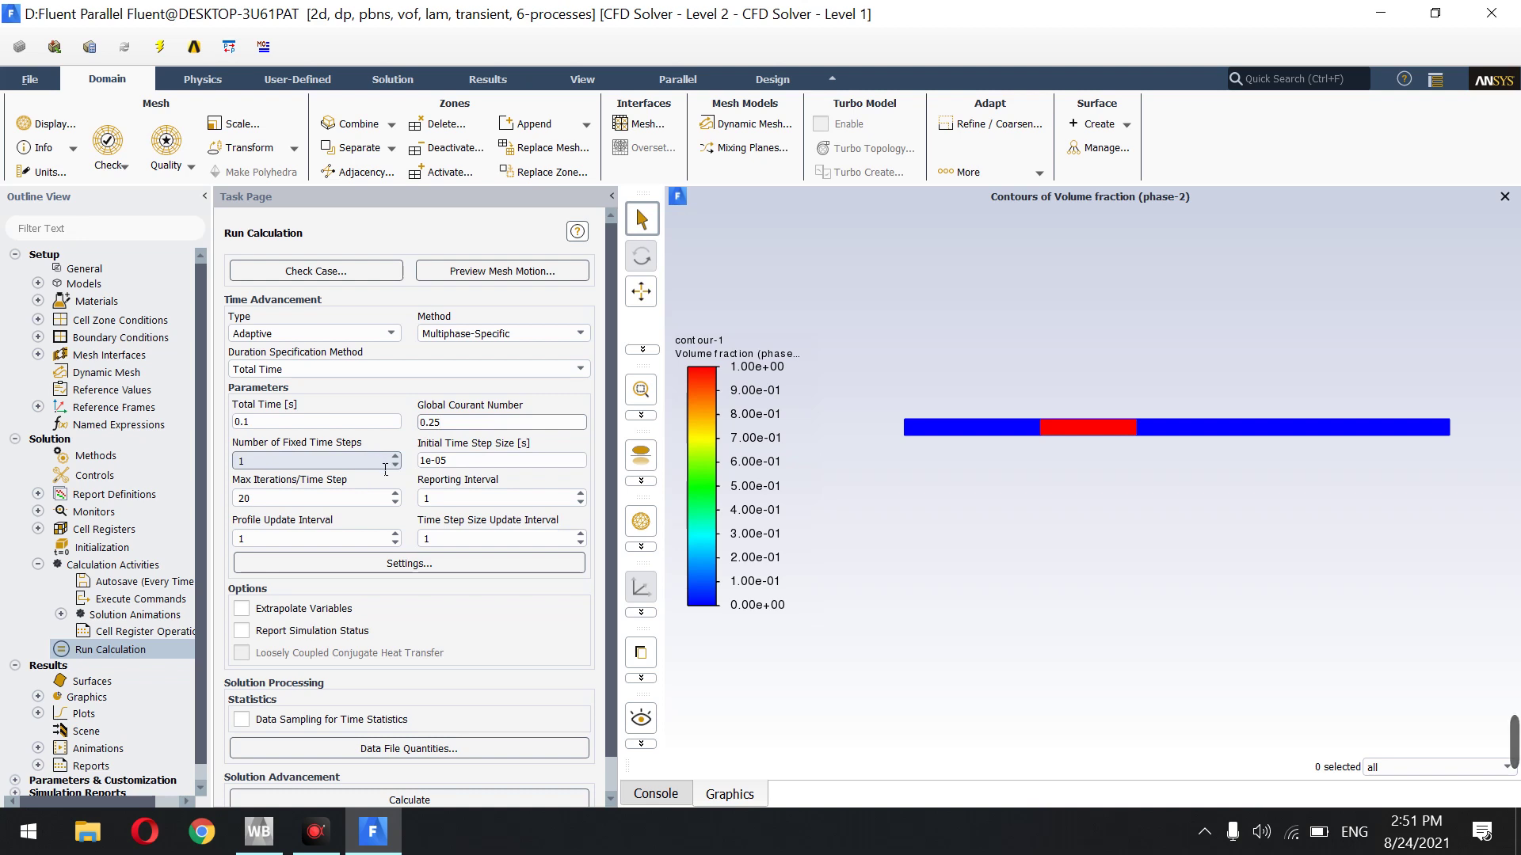
double_click(290, 500)
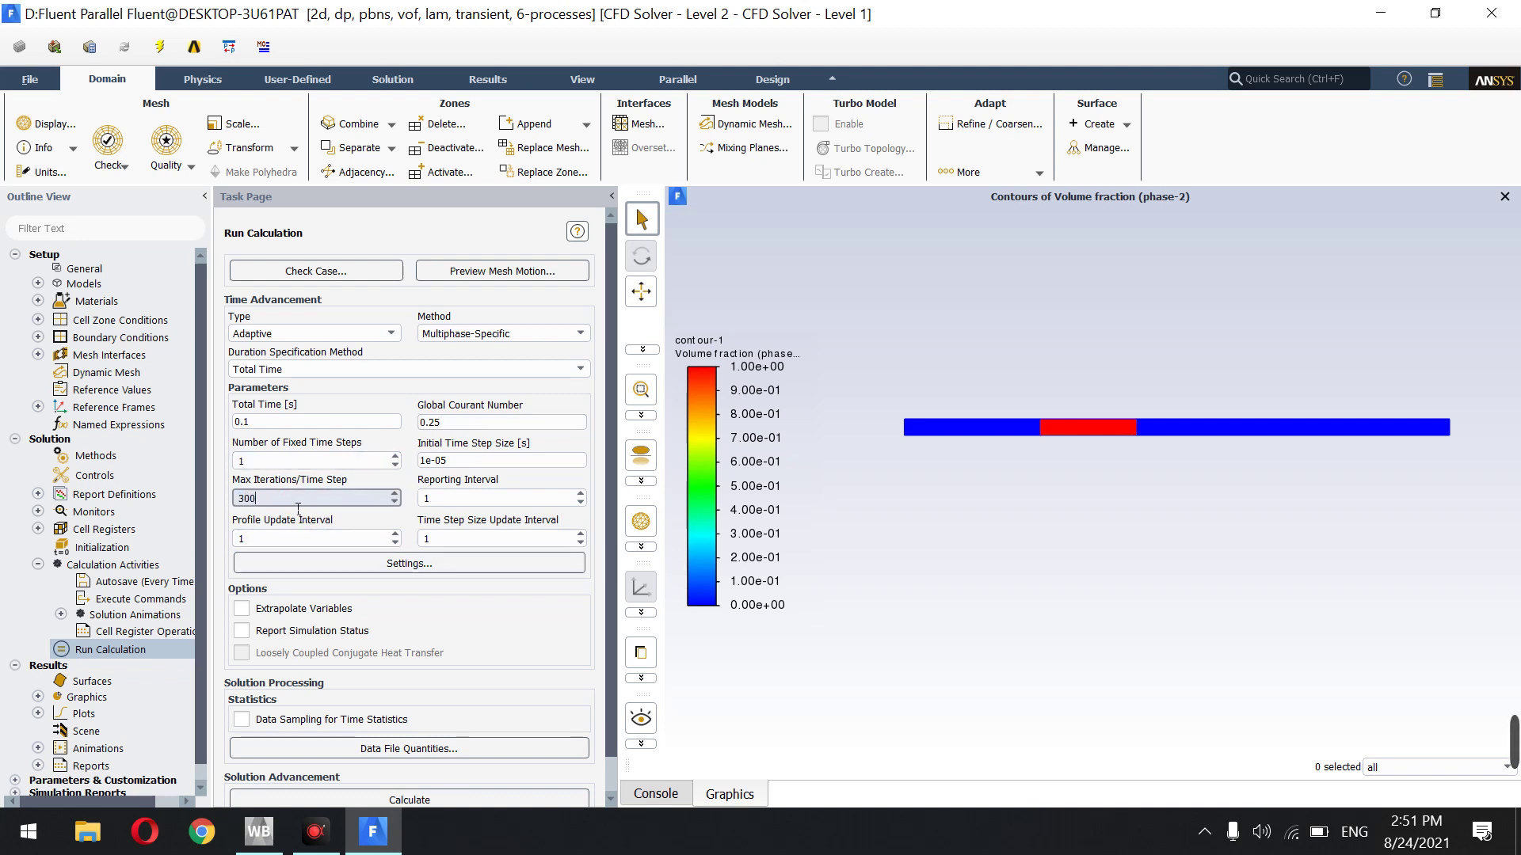
Set the minimum time step size to 1e-11 s in the adaptive time stepping settings and save them
left_click(361, 564)
left_click(271, 485)
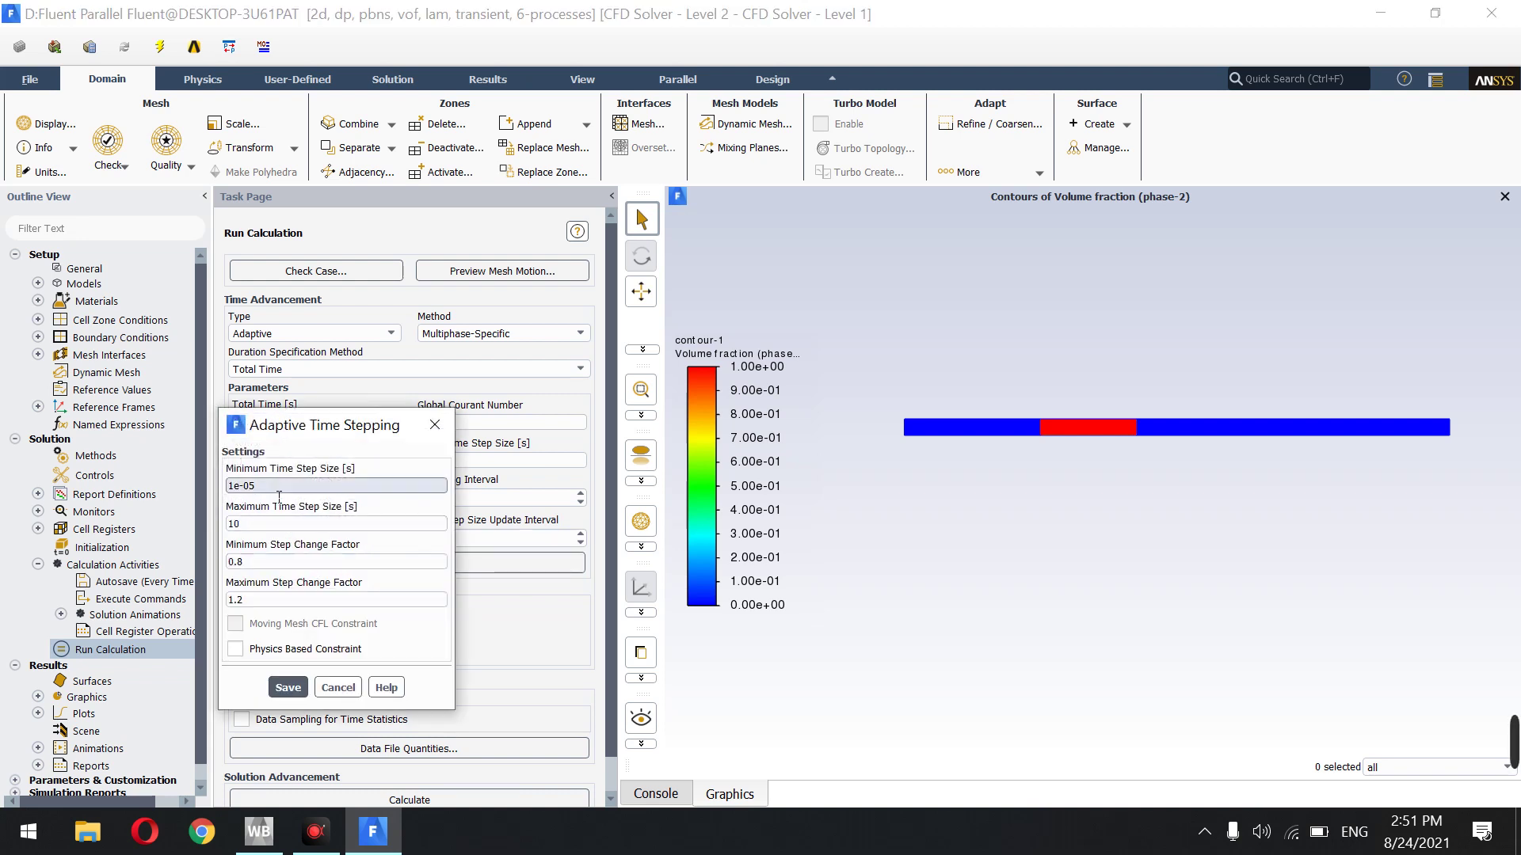
key("BackSpace")
key("BackSpace")
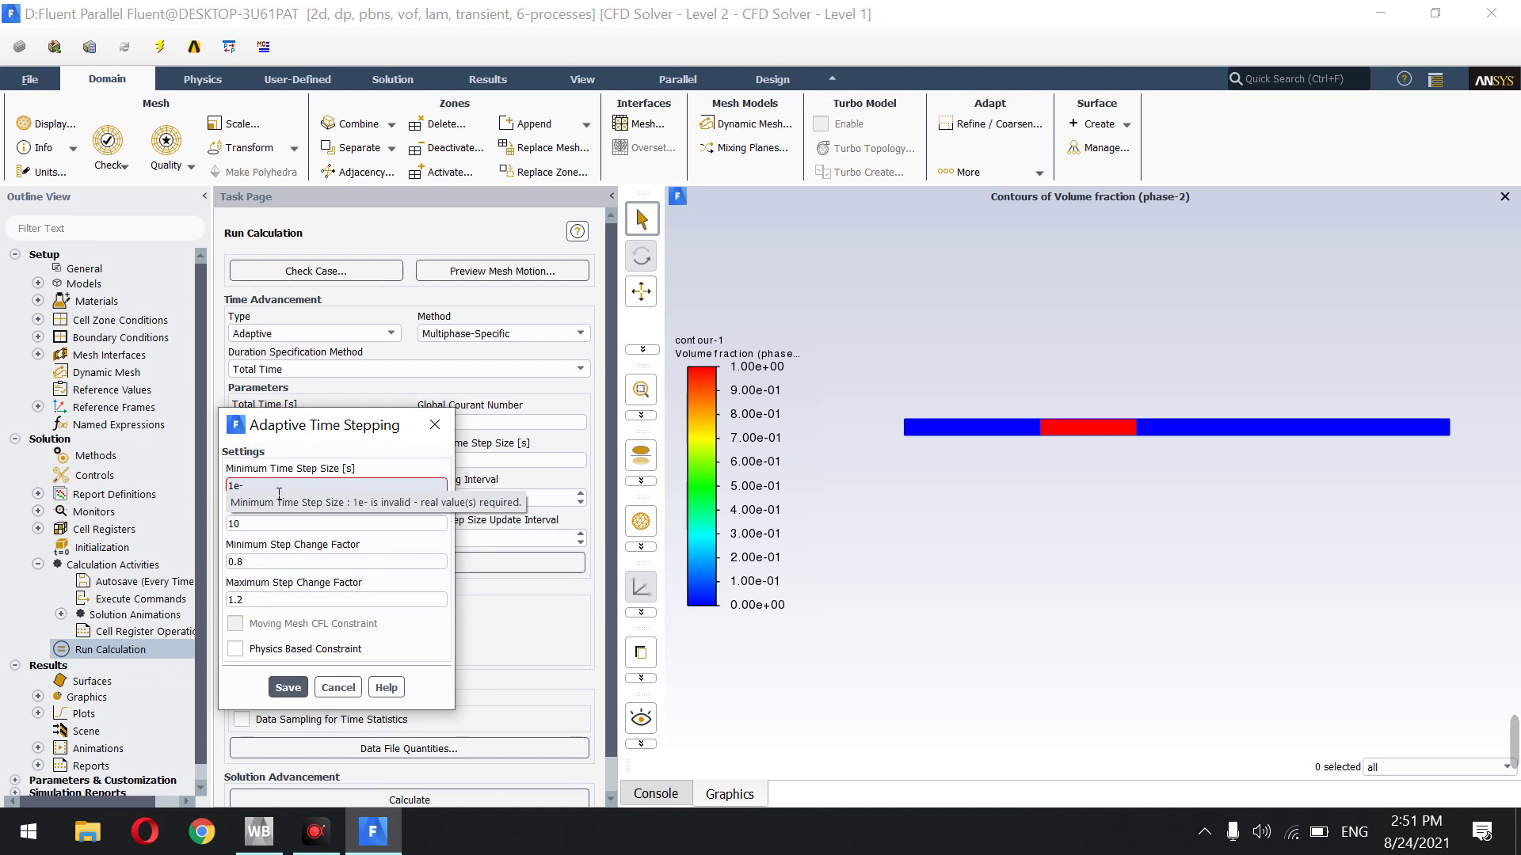
type("11")
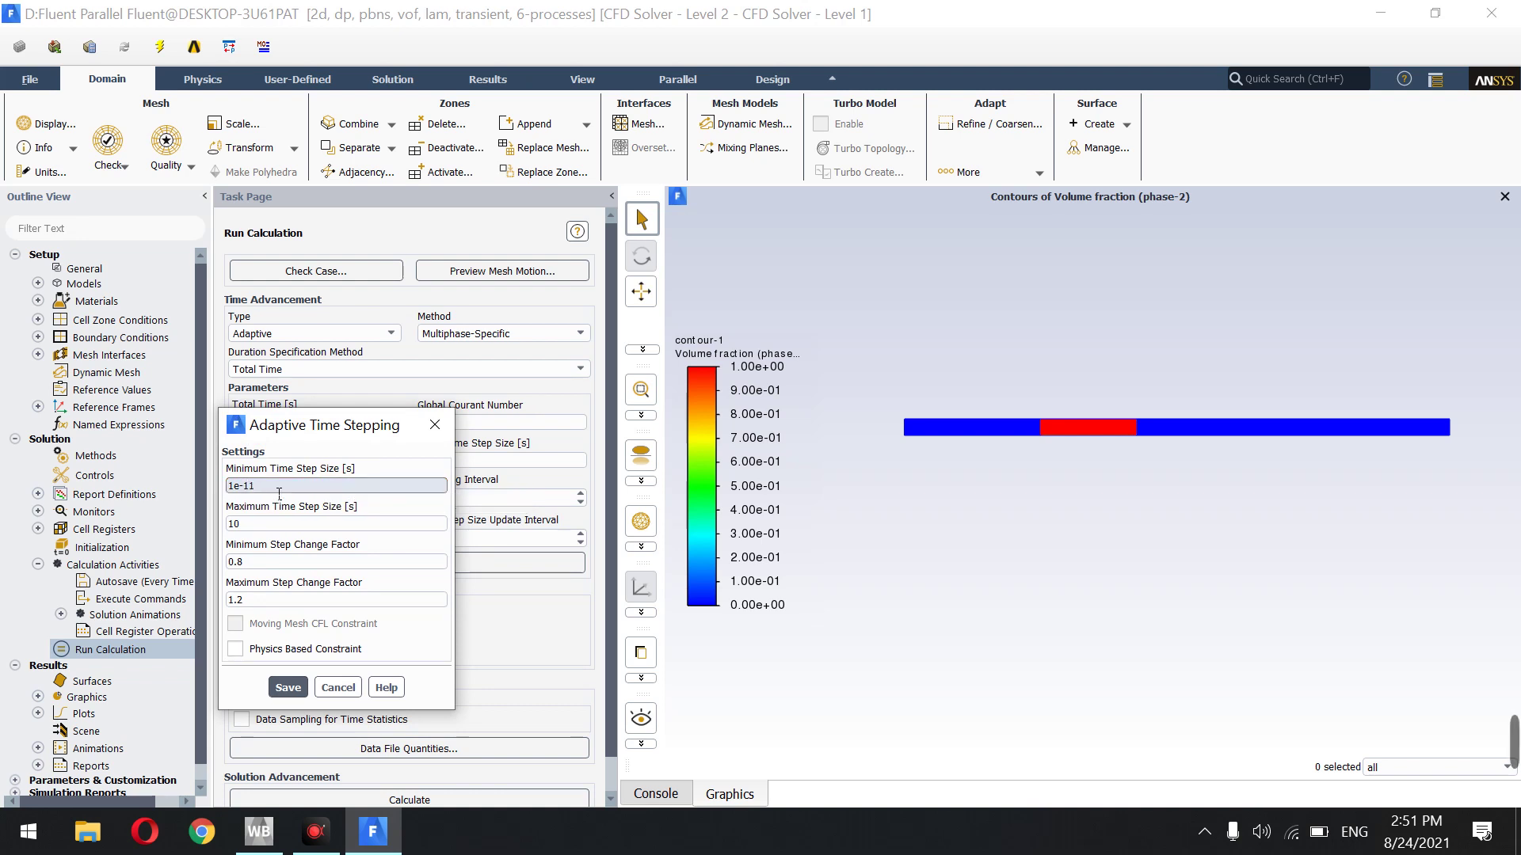
left_click(288, 686)
Set the initial time step size to 1e-11 s for the run calculation
left_click(512, 465)
key("BackSpace")
key("BackSpace")
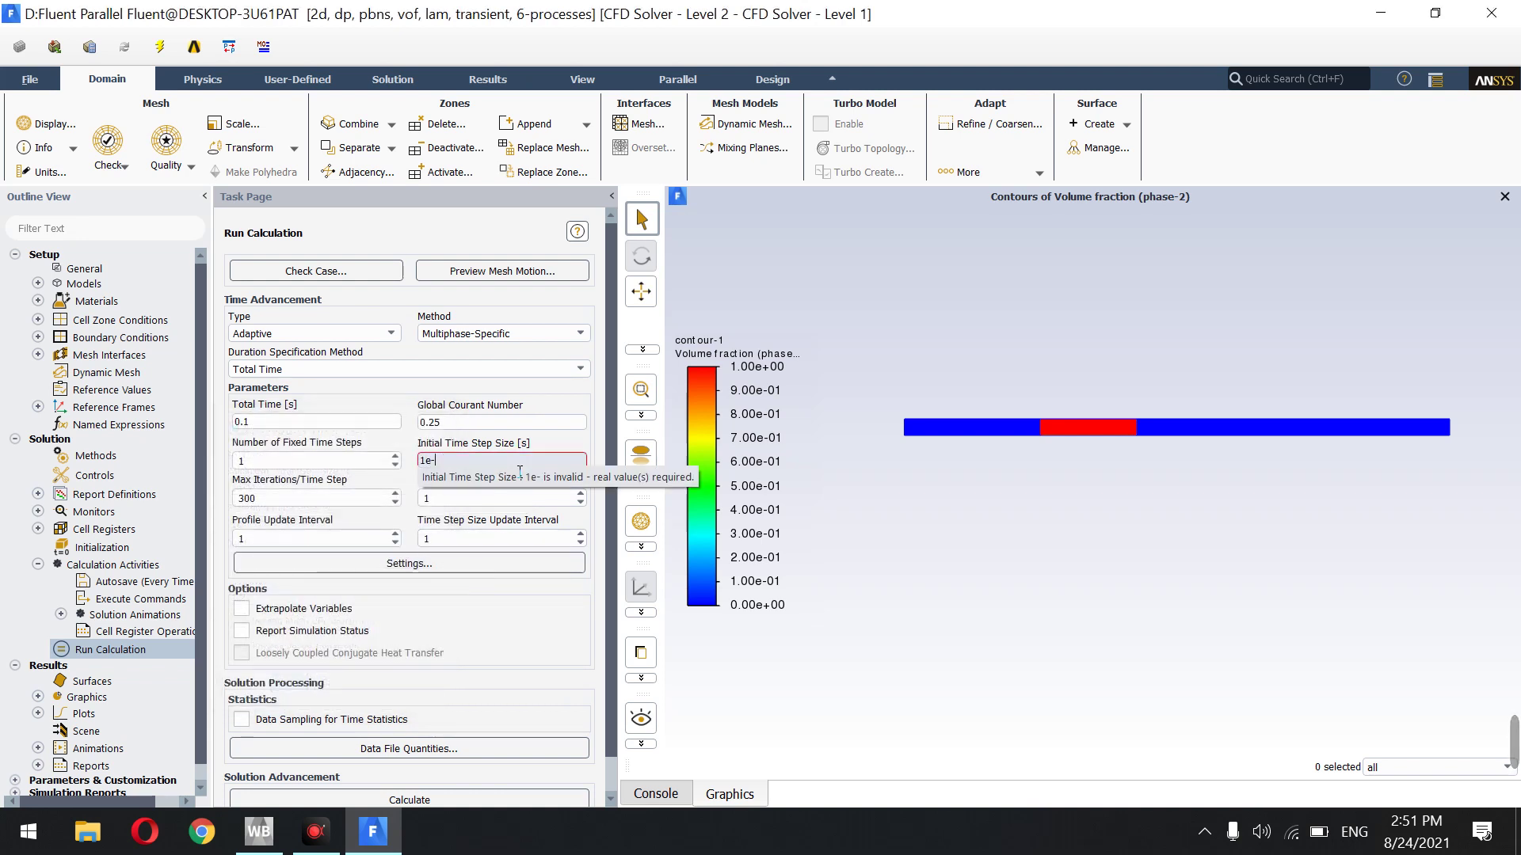
type("11")
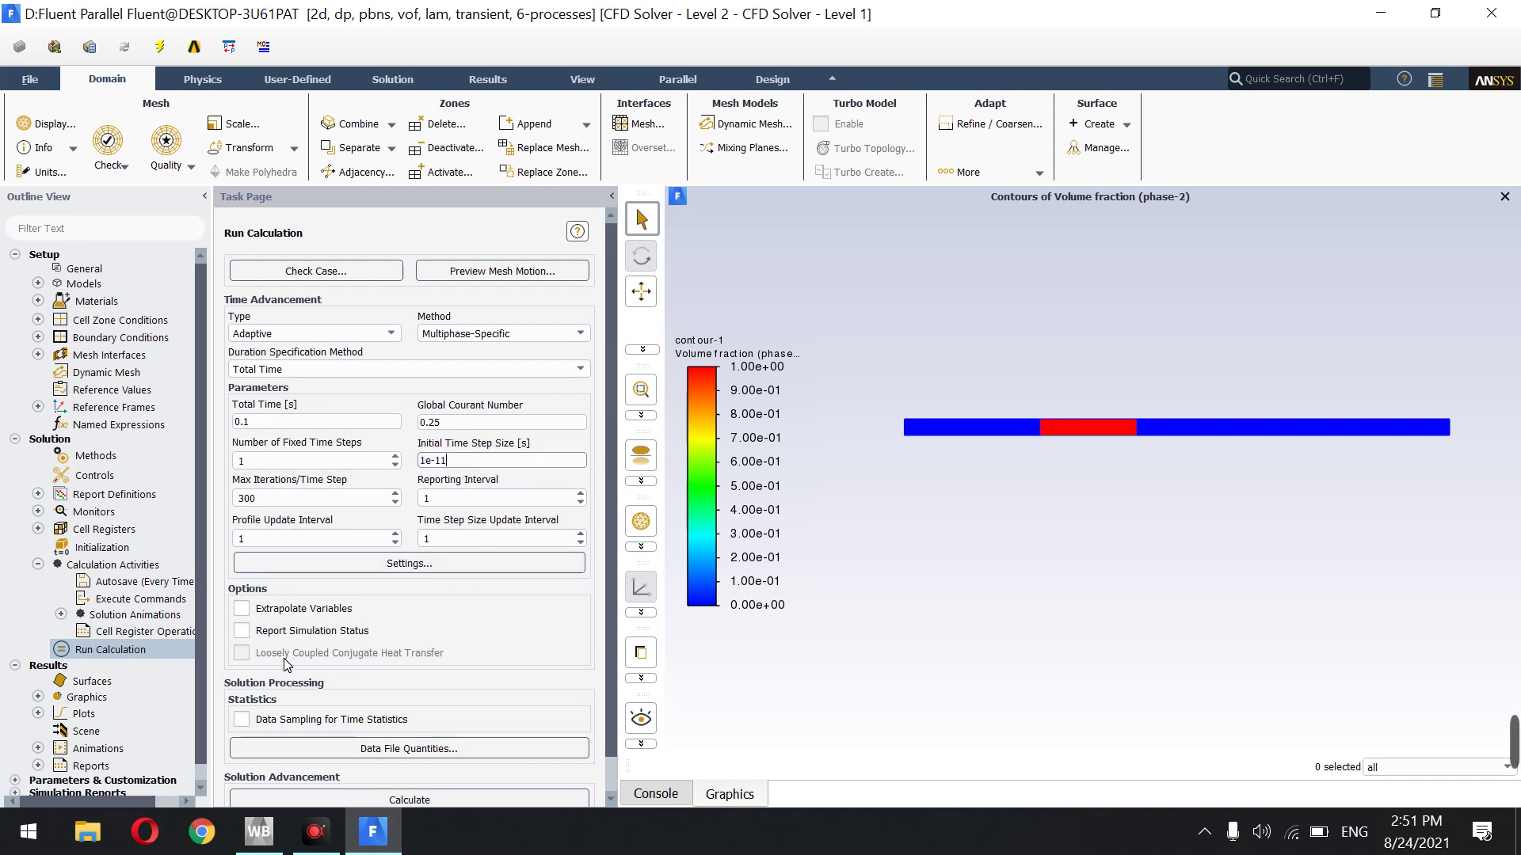
Start the calculation using the settings and mesh changes for the current calculation only, and show the solver's console output
left_click(438, 800)
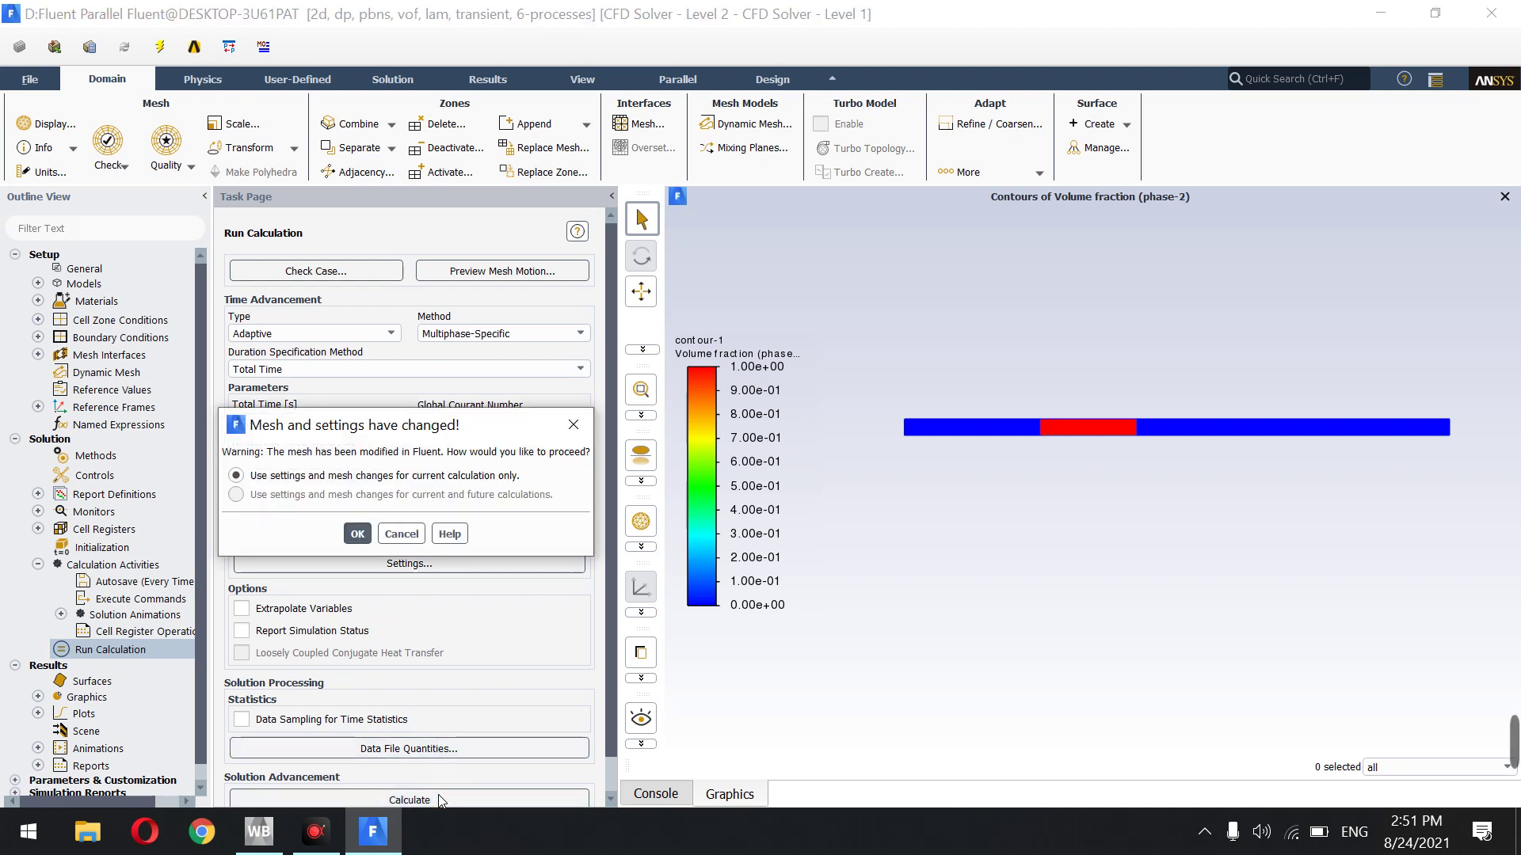
left_click(357, 536)
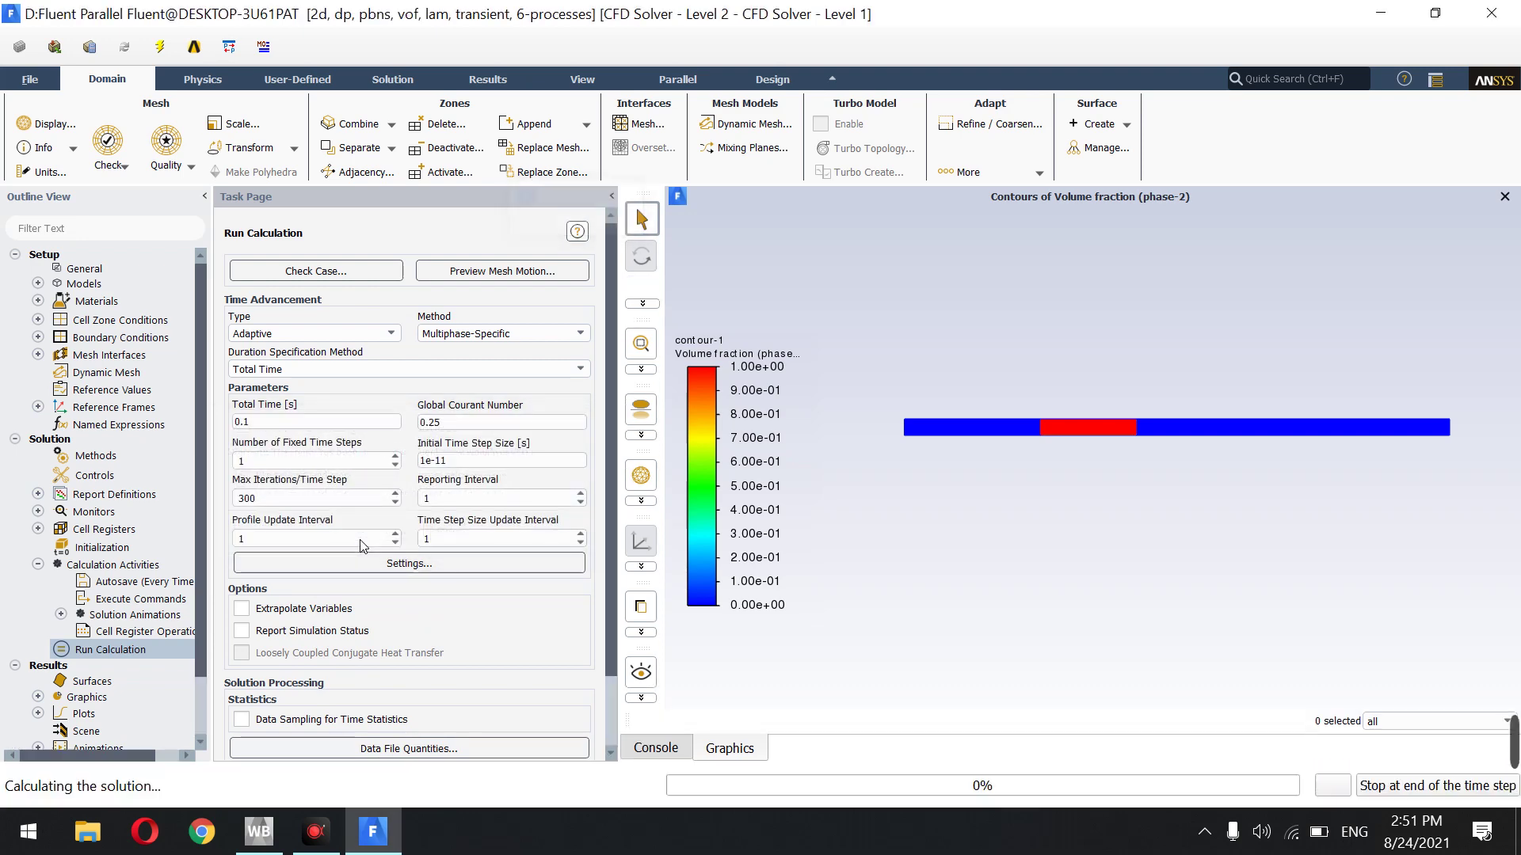
left_click(687, 751)
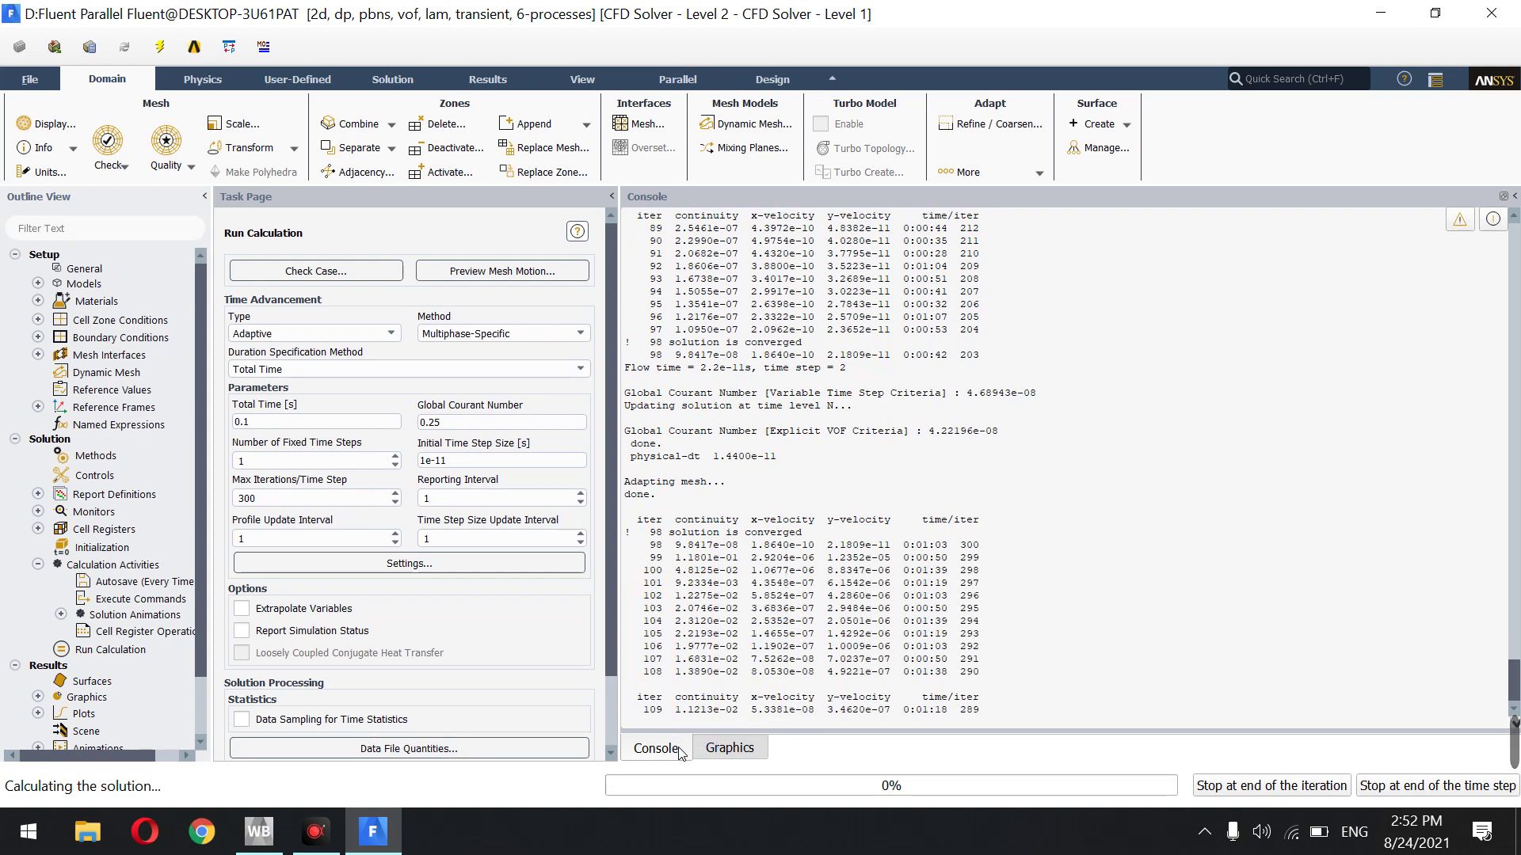
Examine the adapted mesh in the phase-2 volume fraction contours at the lower and upper corners of the bubble's right end
left_click(715, 753)
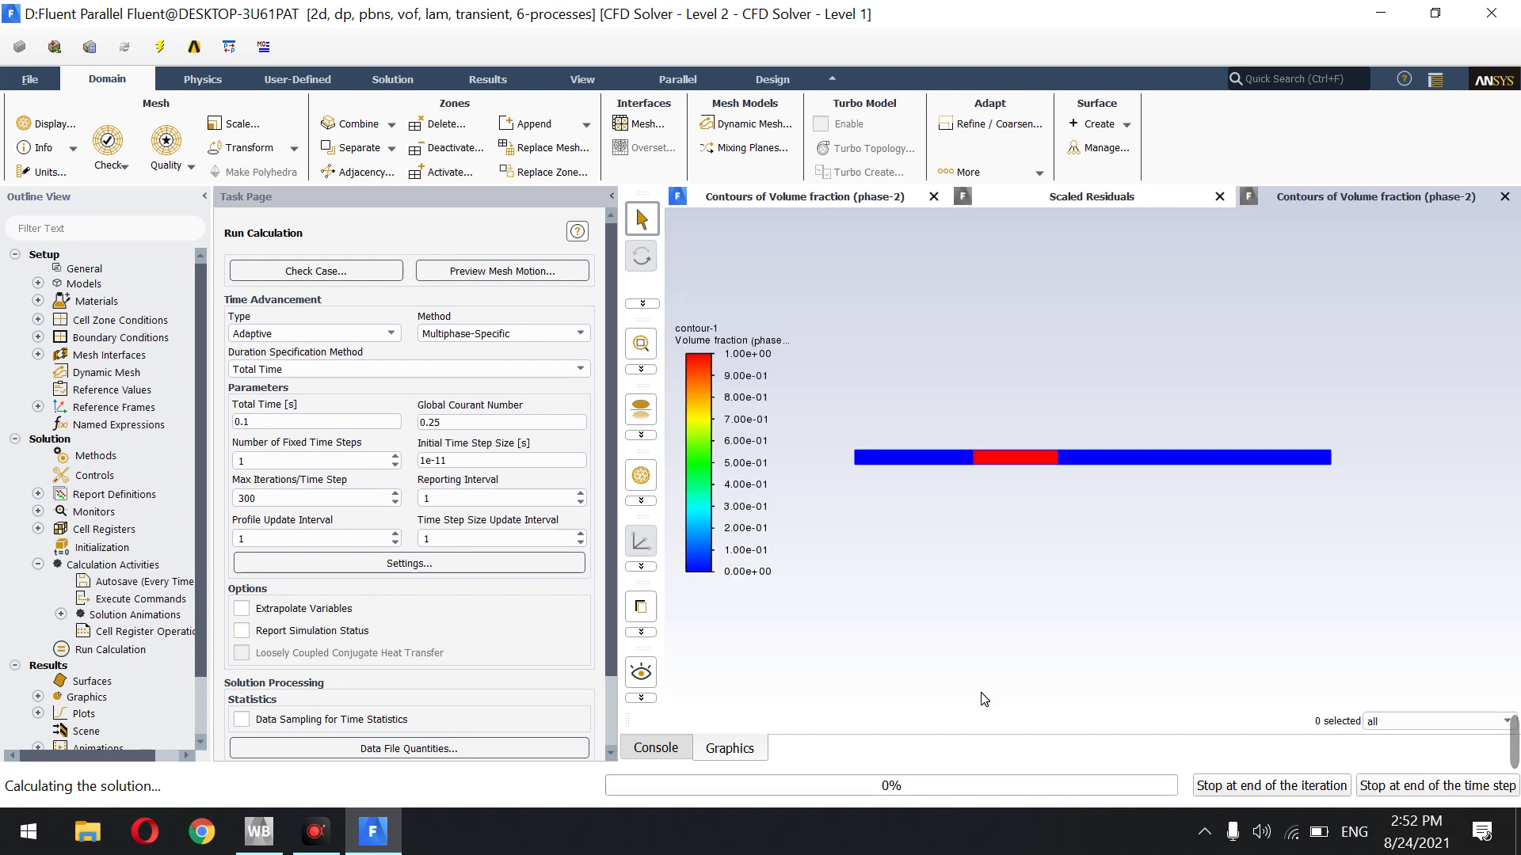
scroll(1053, 458, "up", 6)
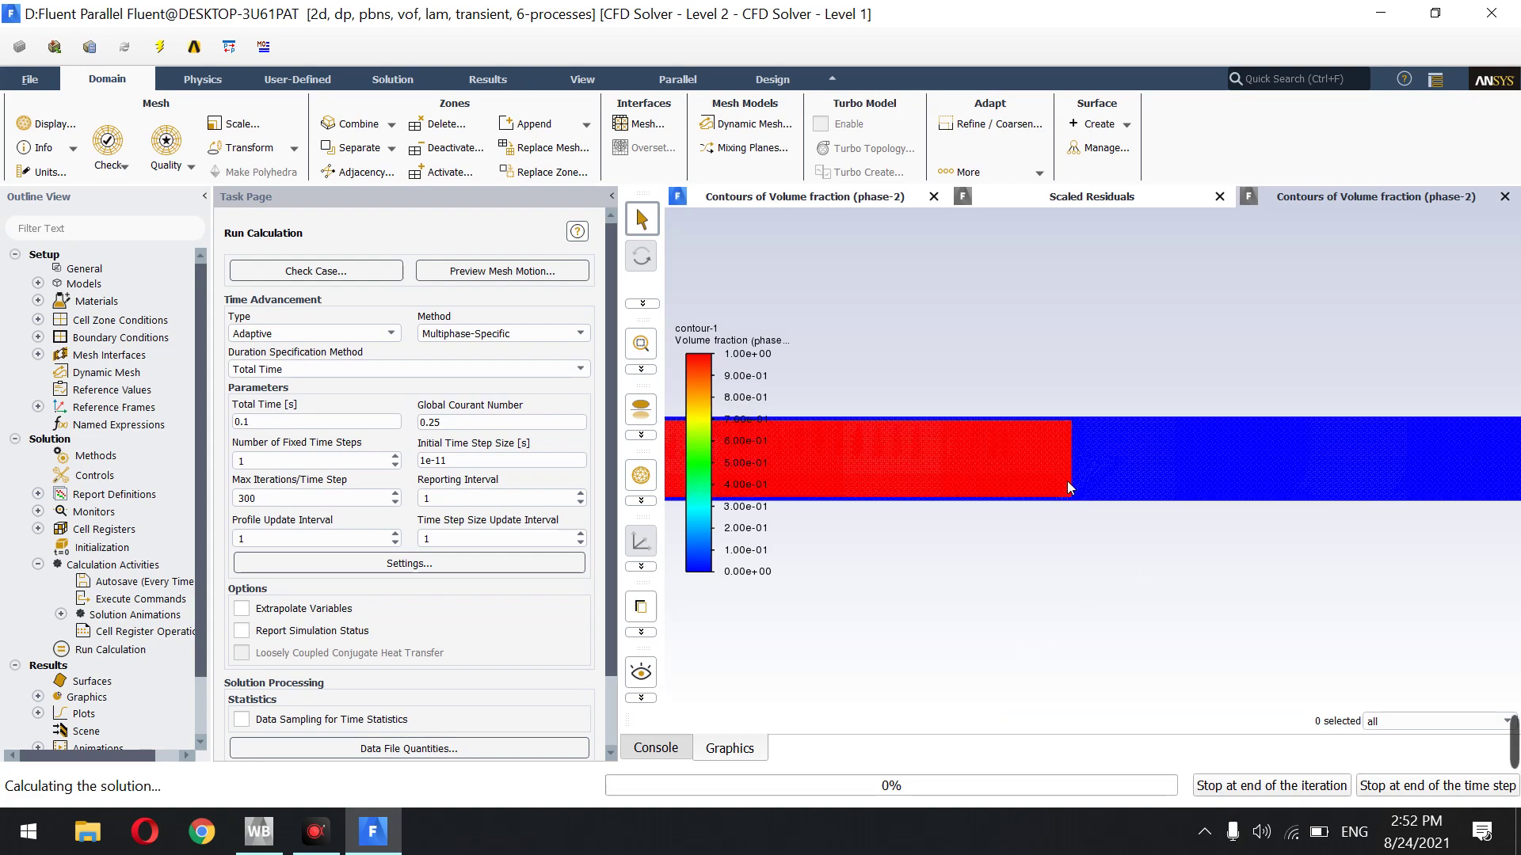
scroll(1067, 483, "up", 6)
scroll(1091, 539, "up", 8)
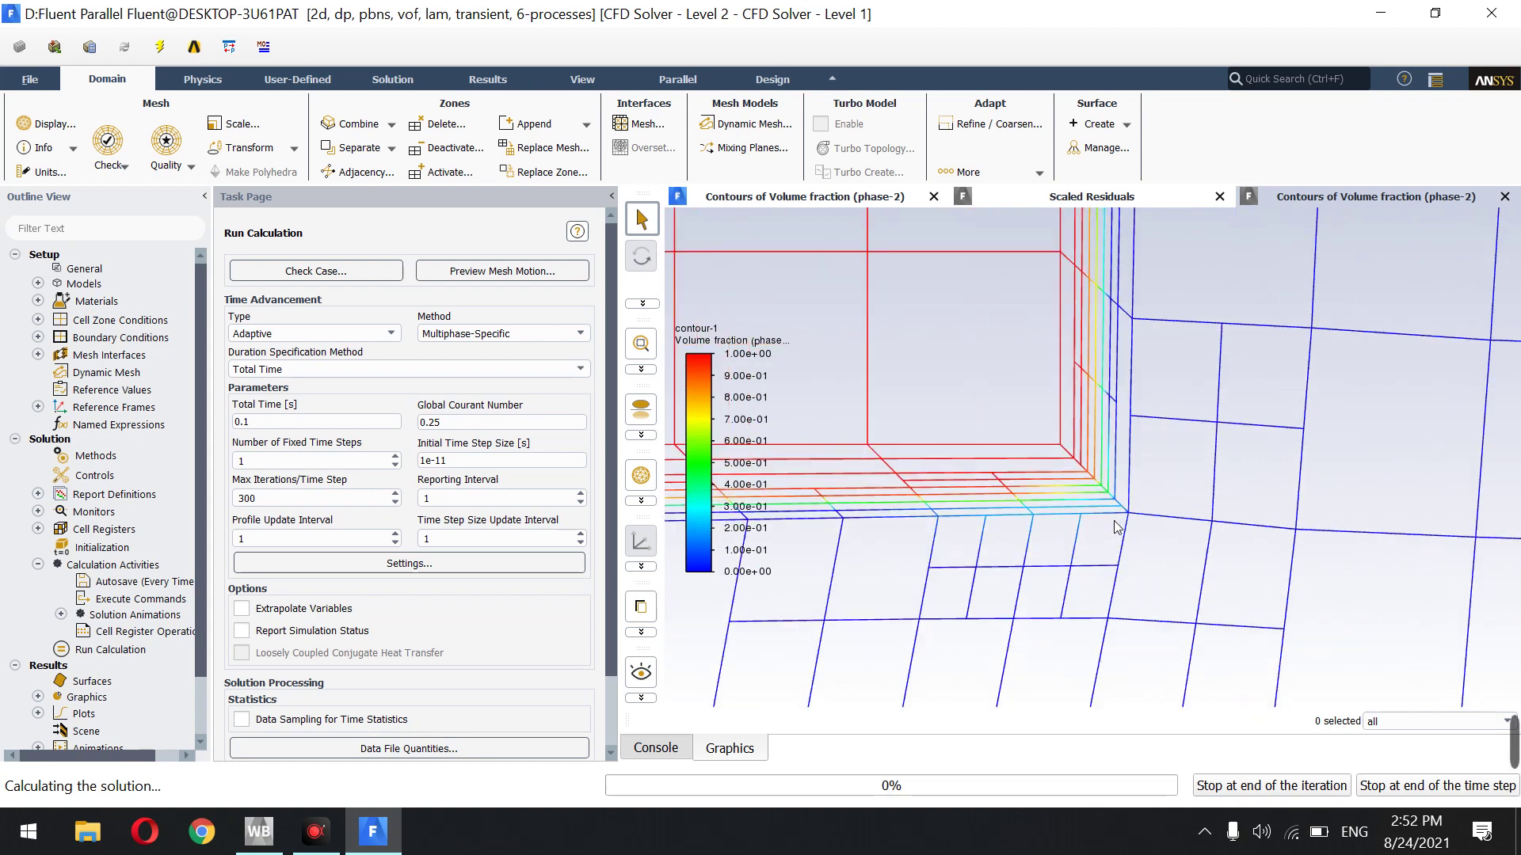
scroll(1117, 526, "up", 2)
scroll(1113, 532, "up", 2)
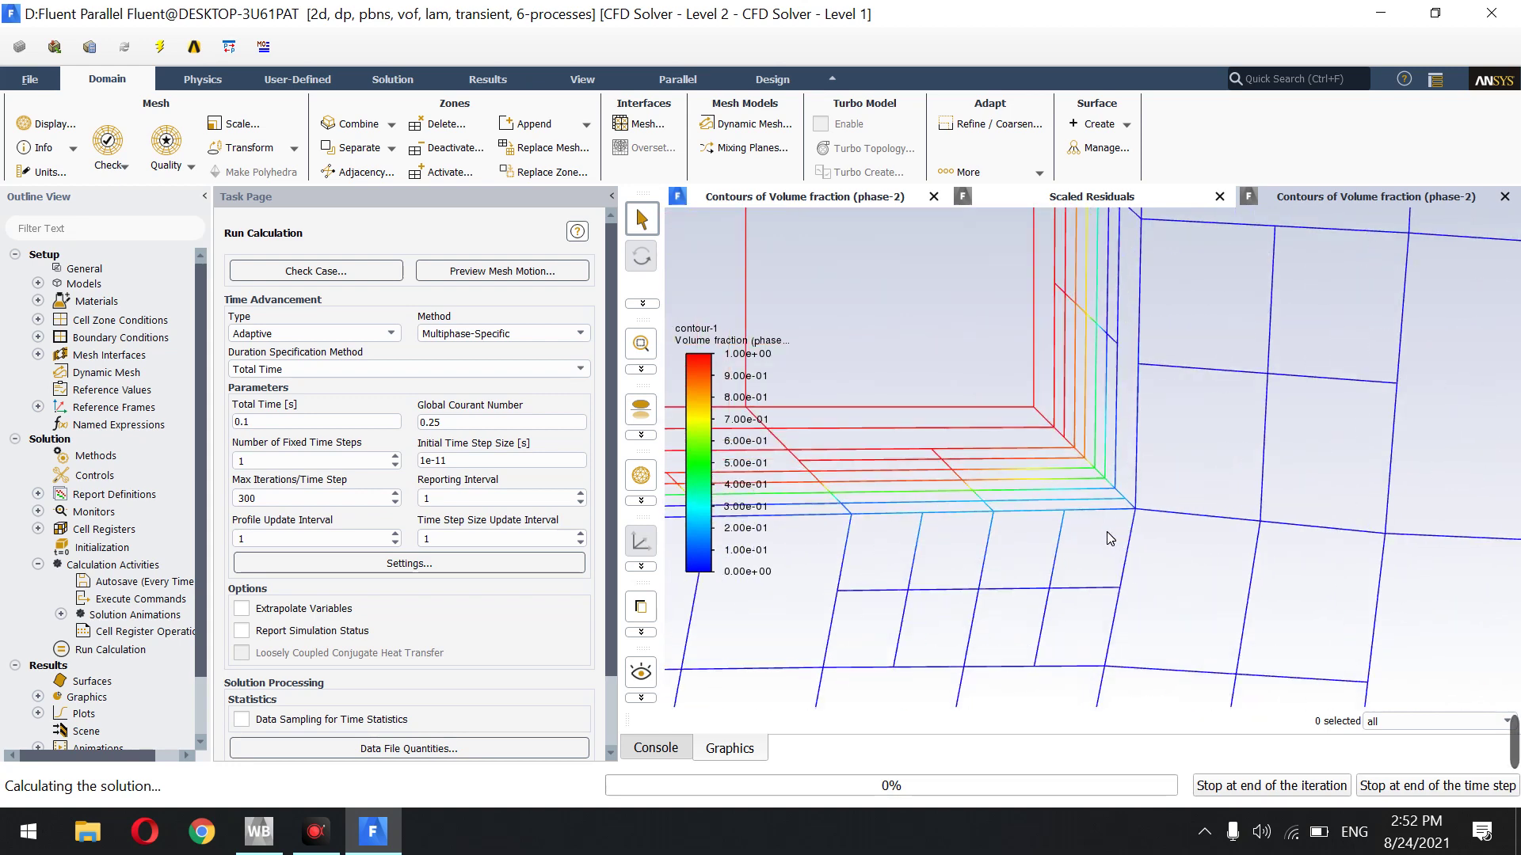
scroll(1051, 478, "down", 2)
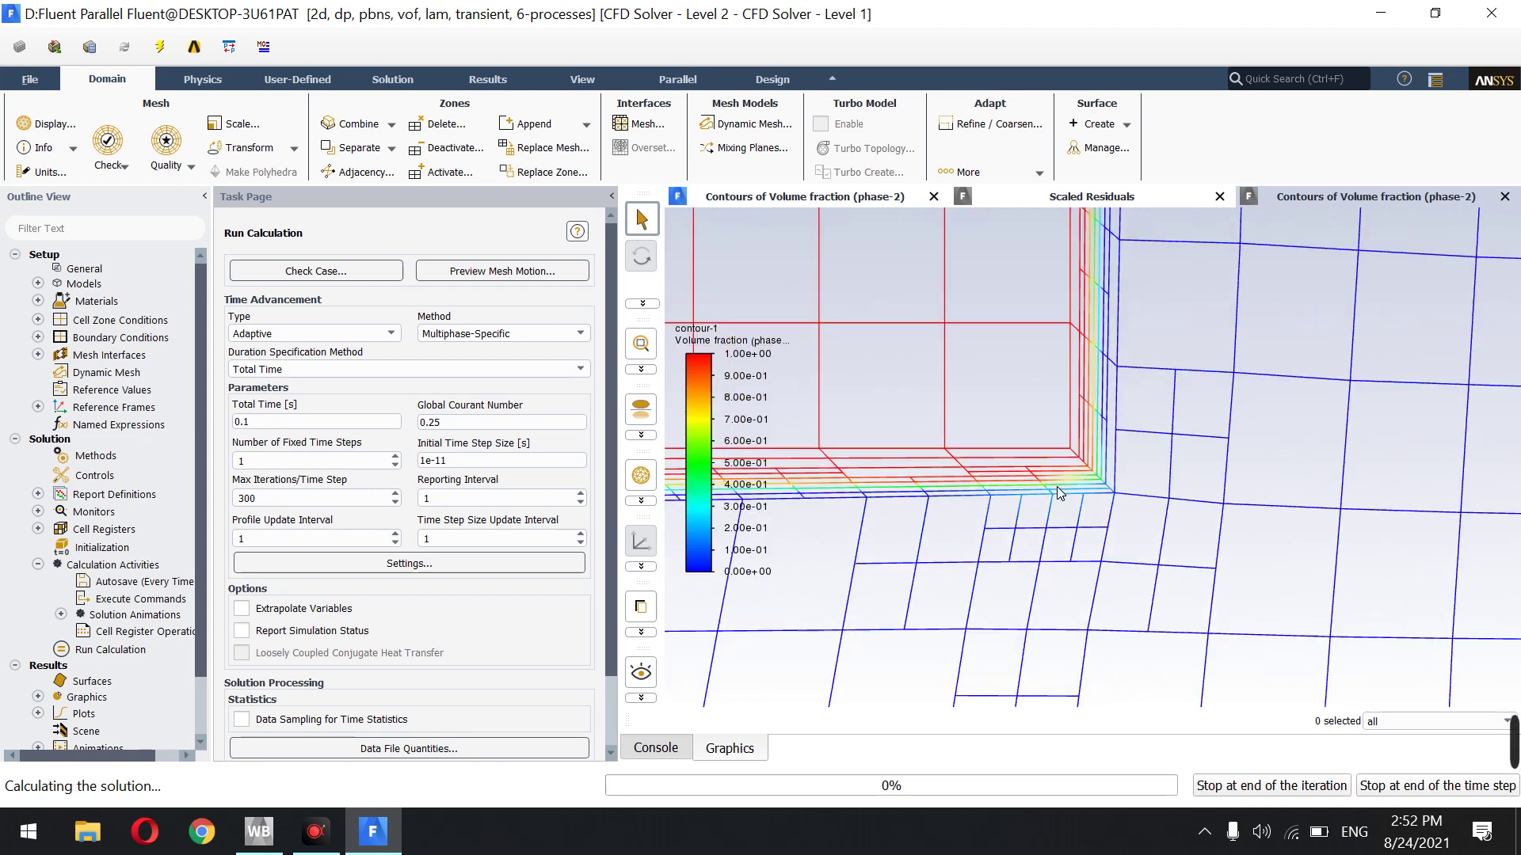
scroll(1059, 493, "down", 6)
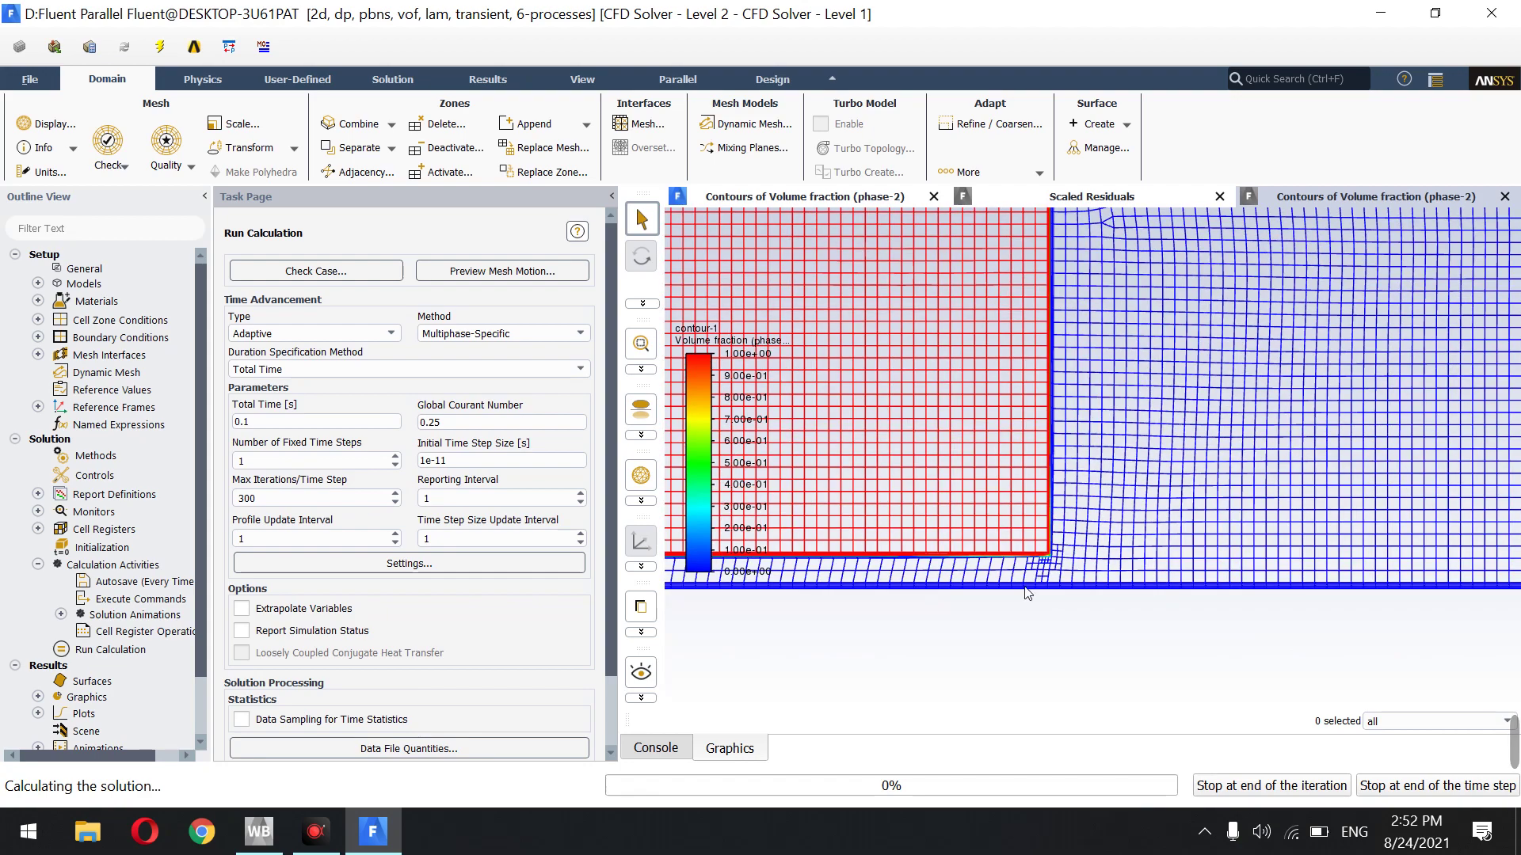
scroll(1034, 290, "up", 5)
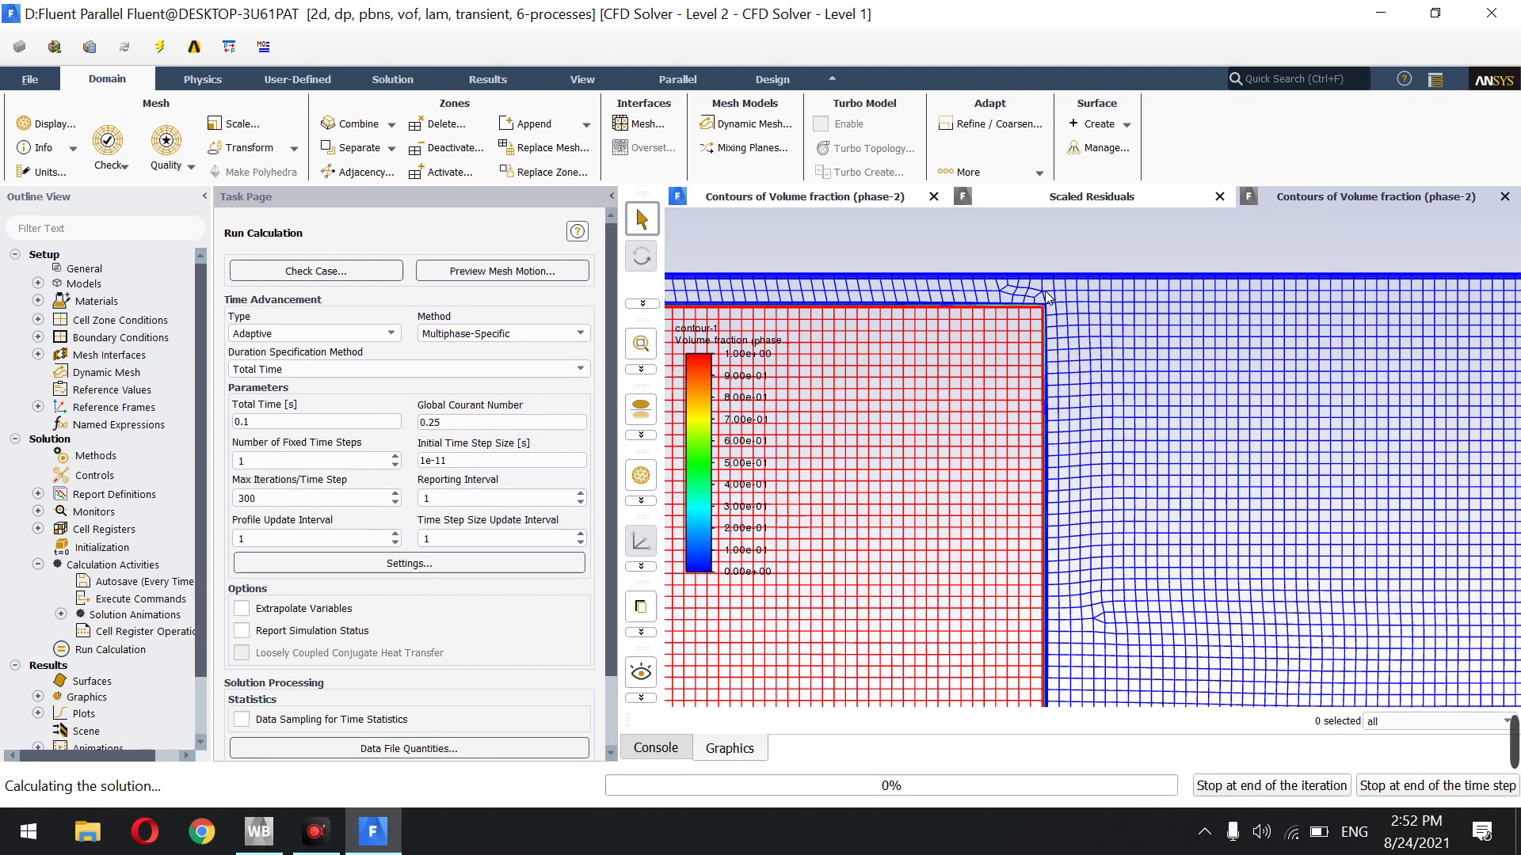
scroll(1045, 309, "up", 5)
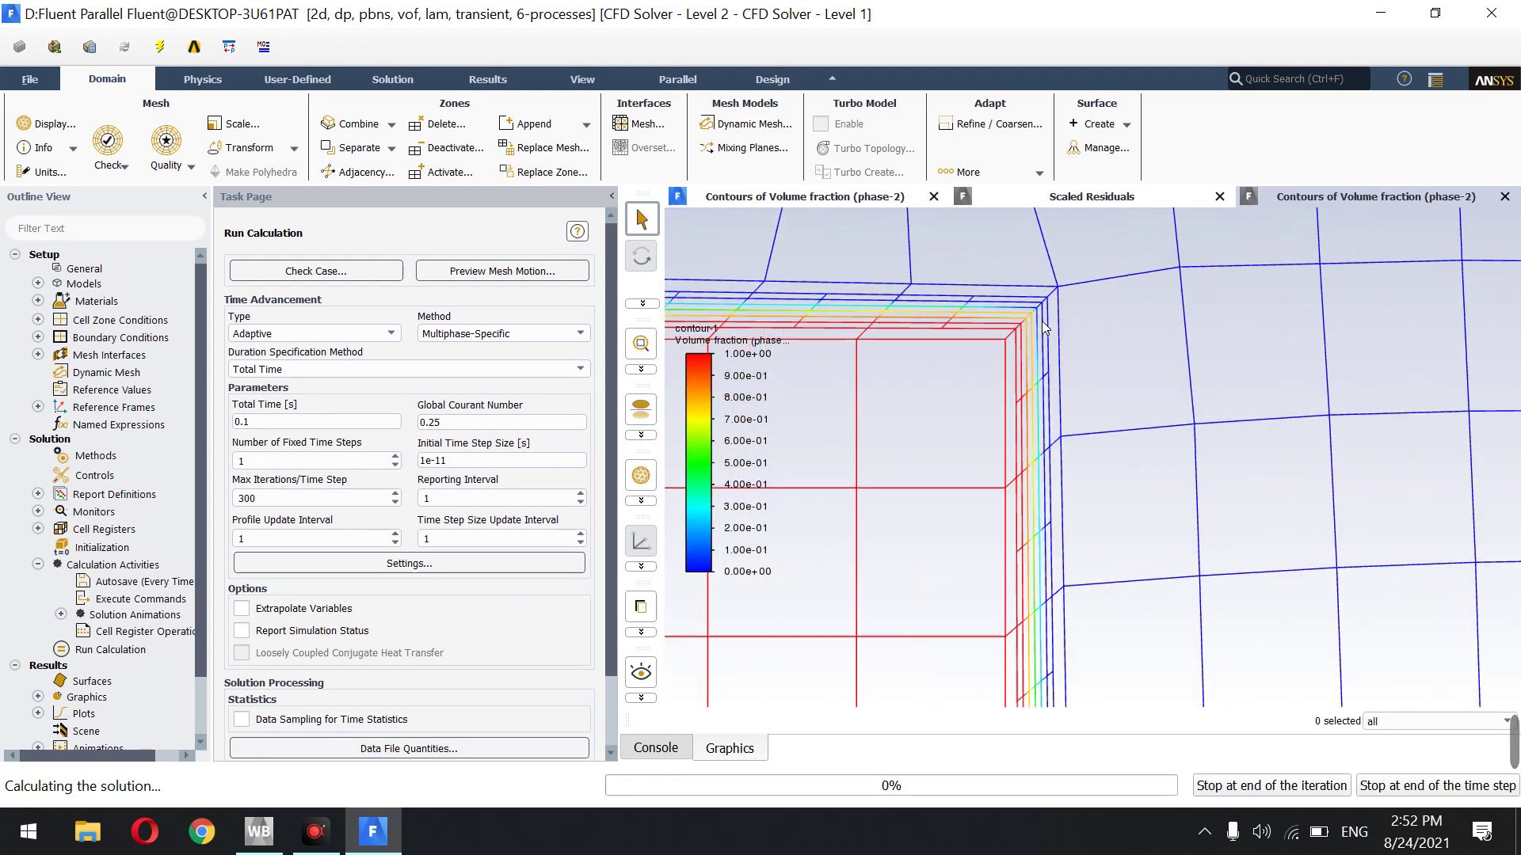
scroll(1028, 323, "down", 5)
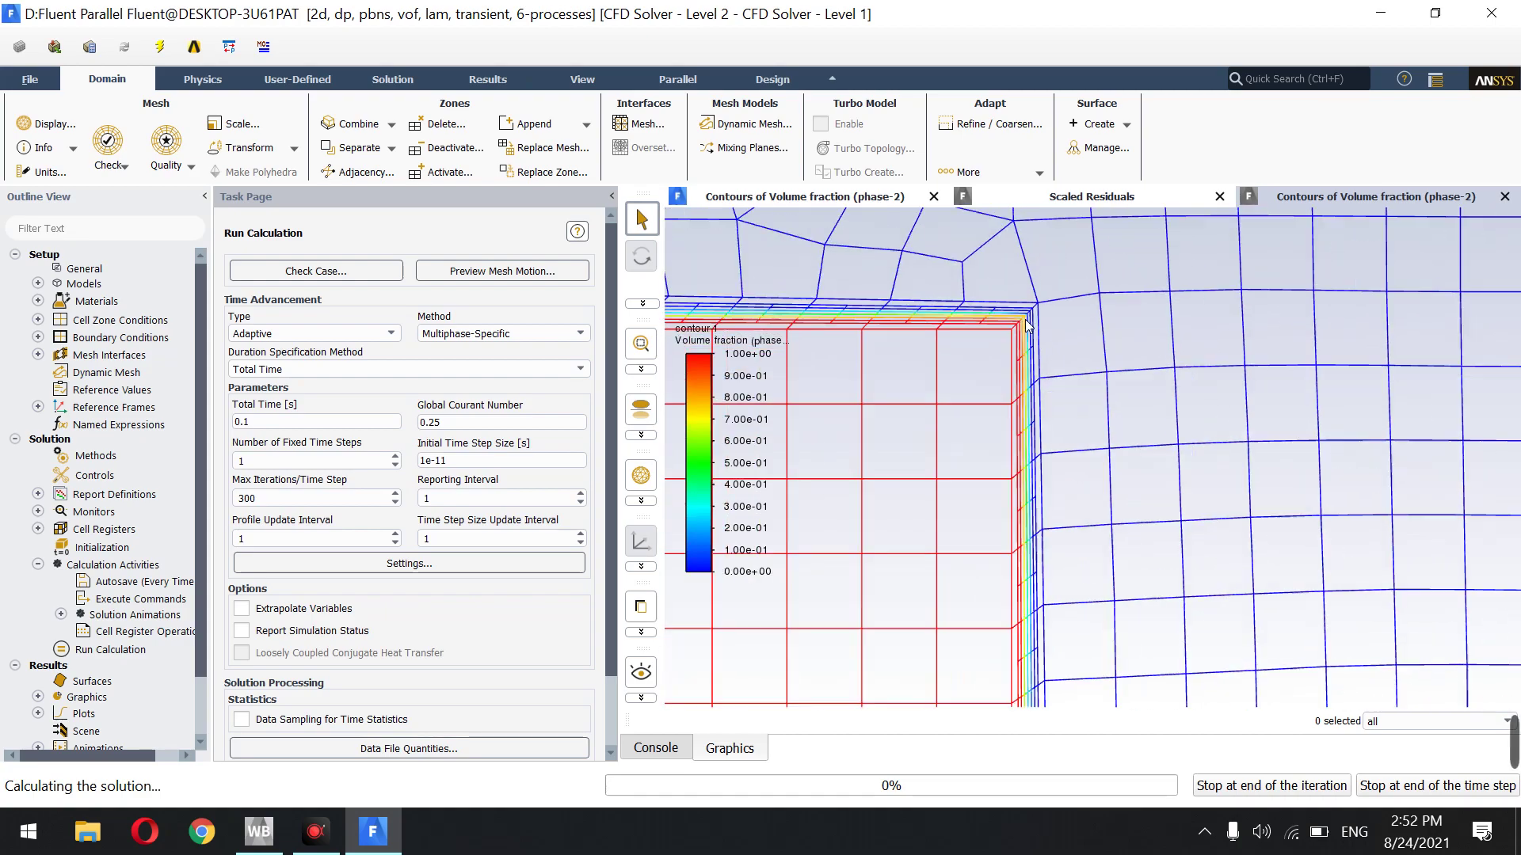
scroll(1028, 324, "down", 3)
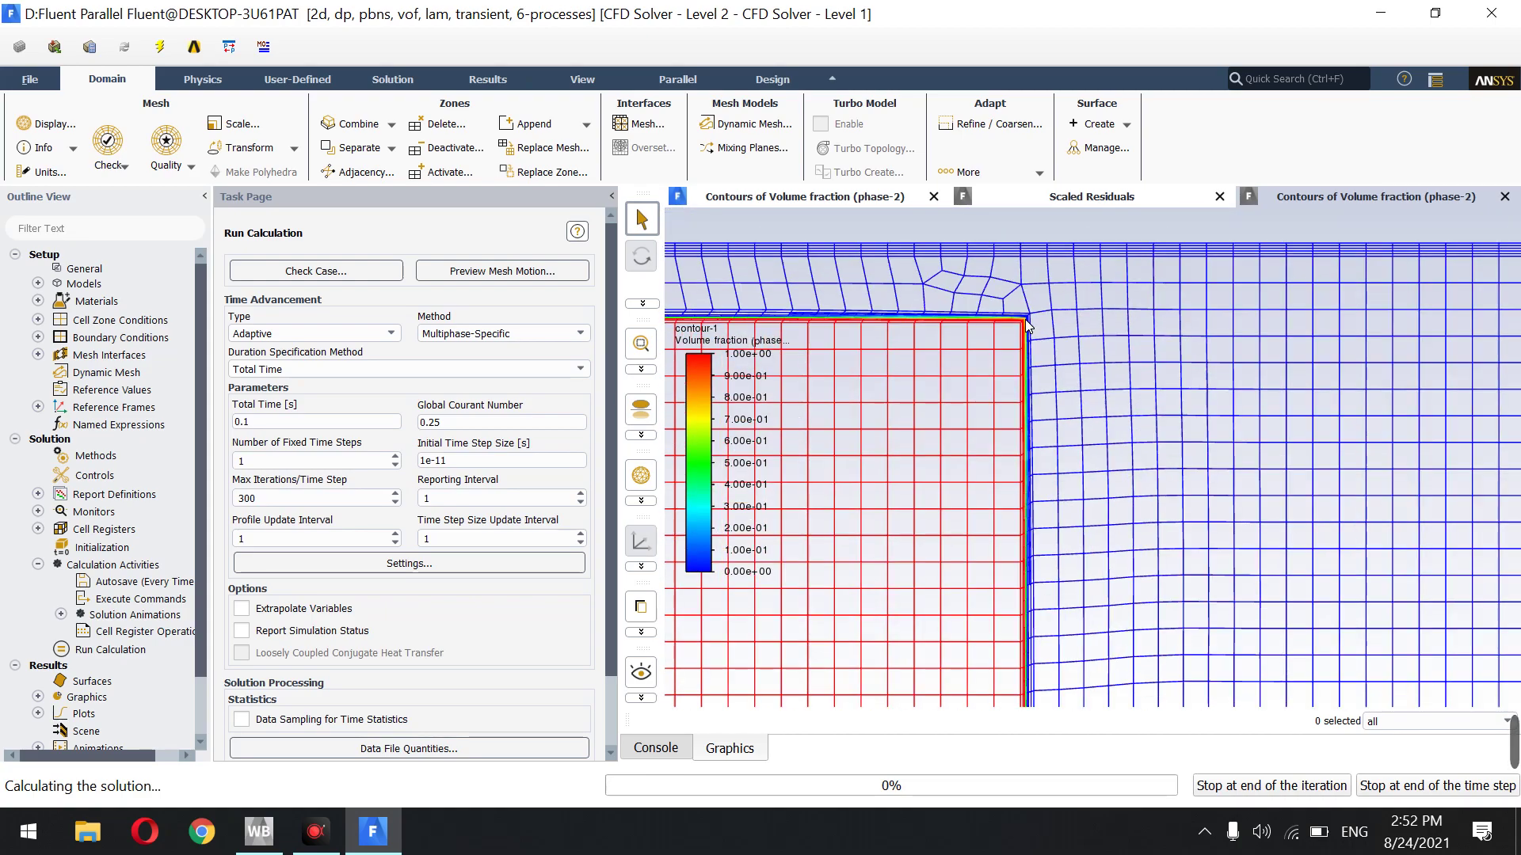
Examine the adapted mesh in the volume fraction contours at the lower corner of the bubble's left end
scroll(1027, 325, "down", 6)
scroll(1190, 332, "down", 5)
scroll(903, 321, "up", 10)
scroll(930, 390, "up", 3)
scroll(919, 400, "down", 4)
scroll(947, 650, "up", 2)
scroll(946, 650, "up", 5)
scroll(931, 571, "up", 1)
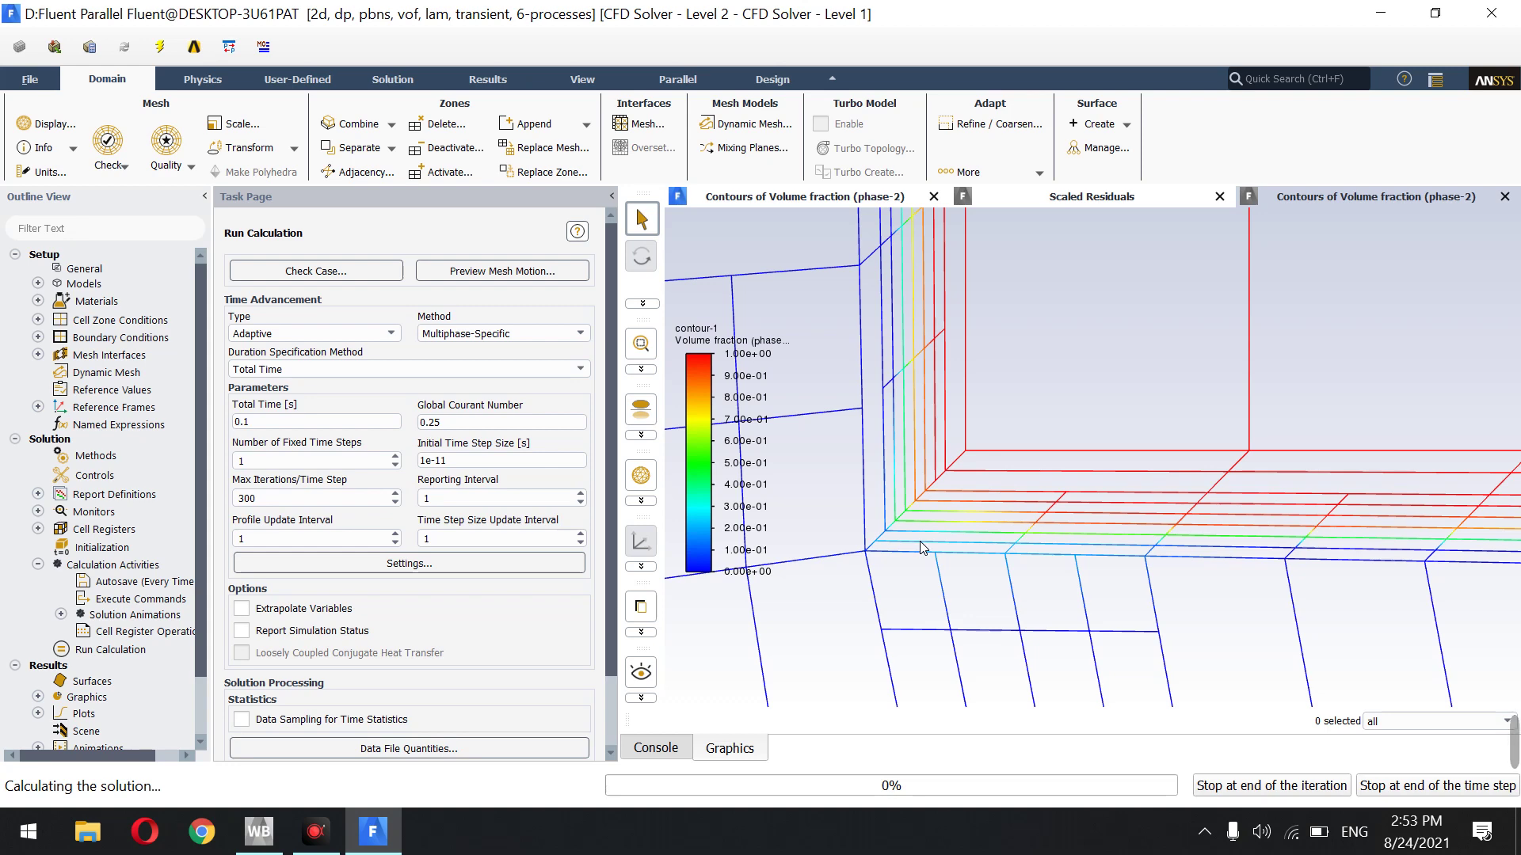
Check the solver console again and view the scaled residuals plot of the running calculation
left_click(670, 748)
left_click(725, 751)
left_click(840, 555)
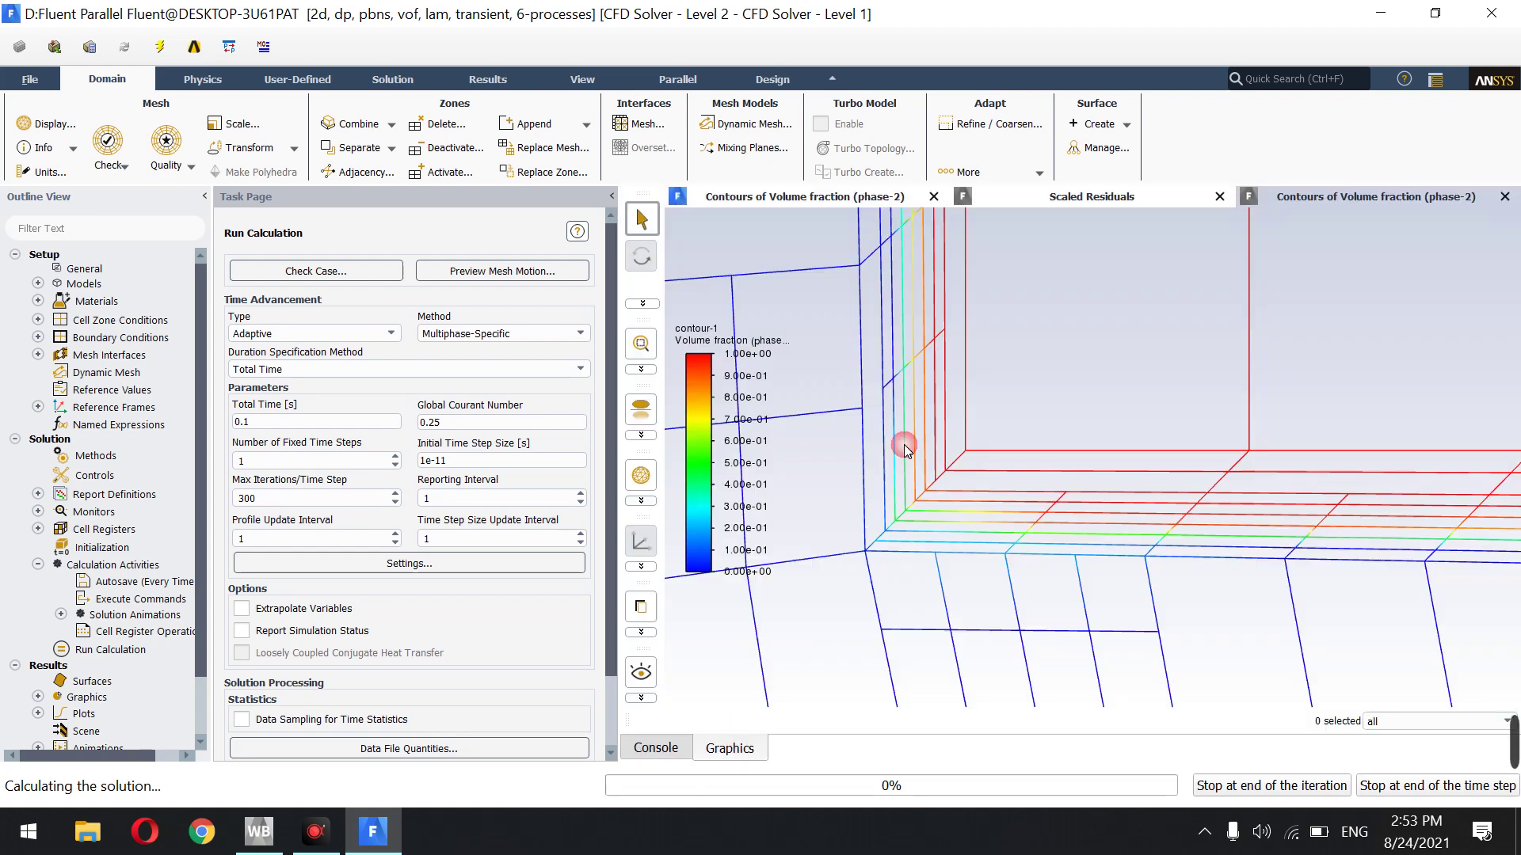
left_click(1049, 202)
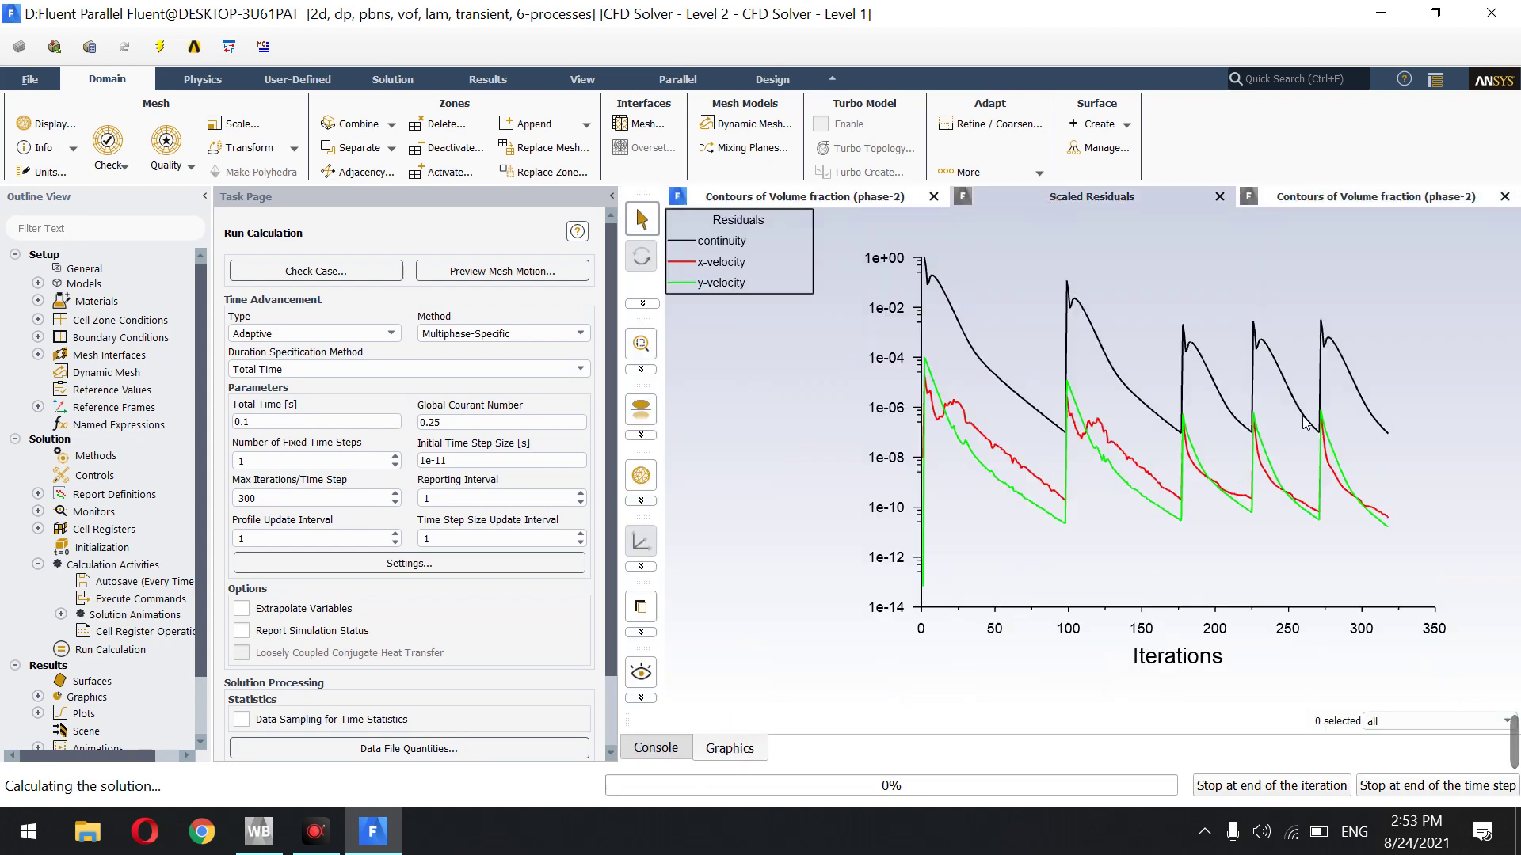